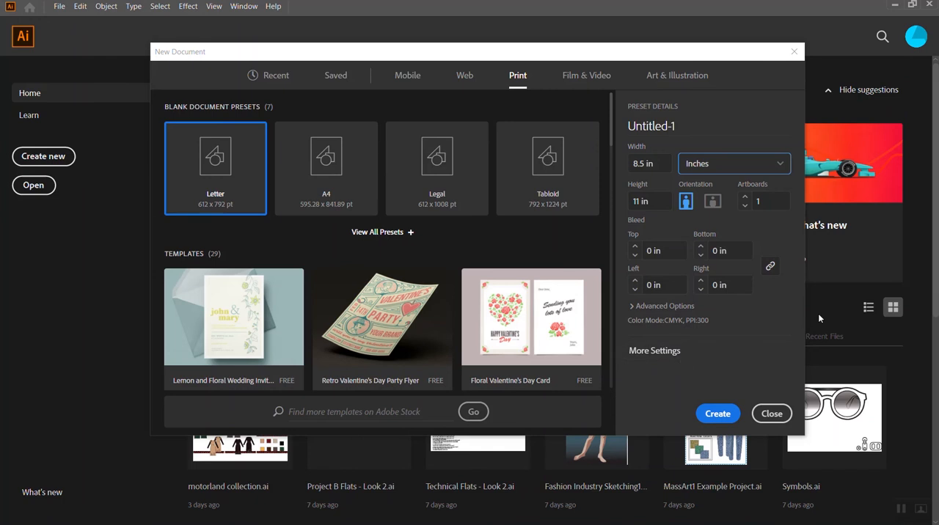
- Create an 8.5 × 11 in Letter document and choose the three IMG_20200331 pattern photos as linked files to place
{"action": "left_click", "coordinate": [721, 418]}
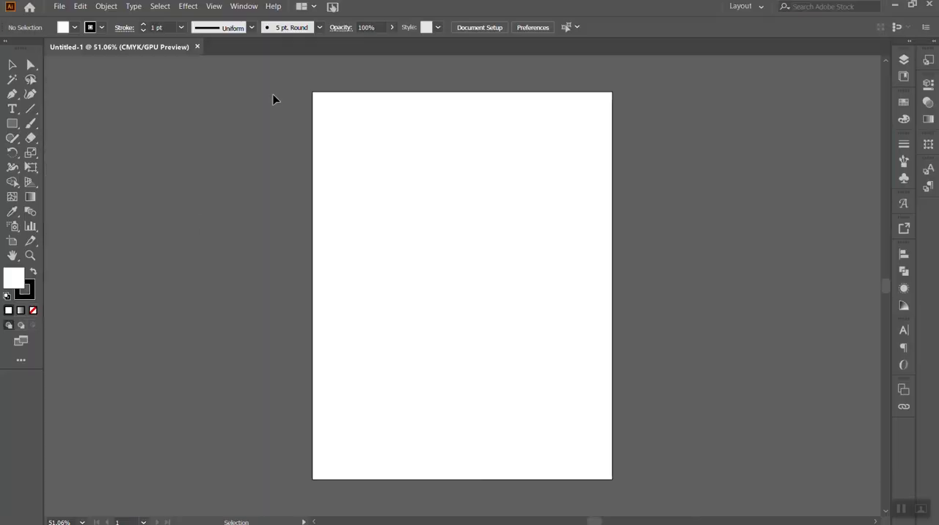
{"action": "left_click", "coordinate": [60, 6]}
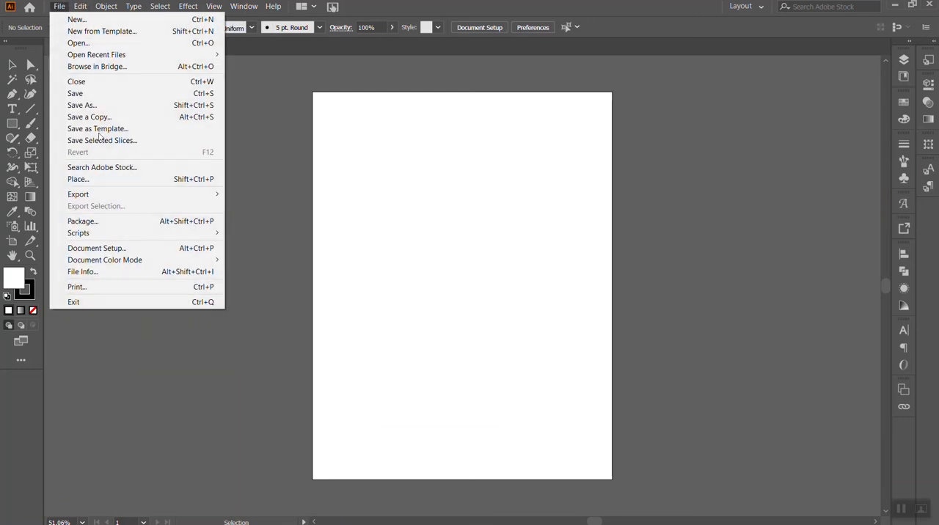
{"action": "left_click", "coordinate": [110, 181]}
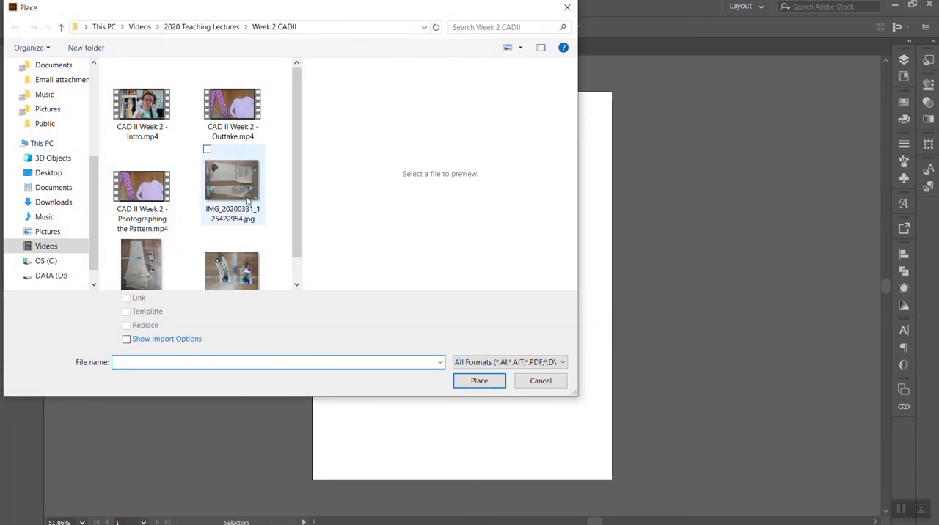
{"action": "left_click", "coordinate": [244, 217]}
{"action": "left_click", "coordinate": [251, 257], "text": "shift"}
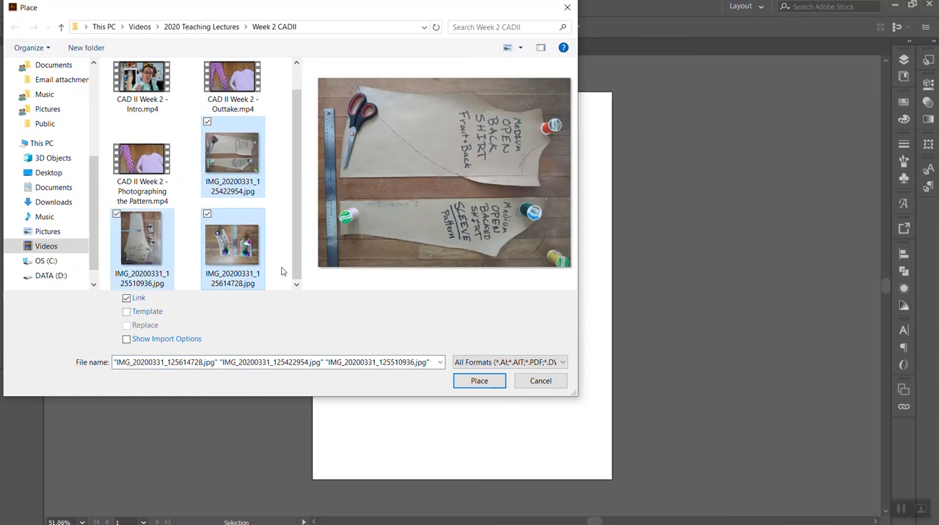
{"action": "left_click", "coordinate": [480, 382]}
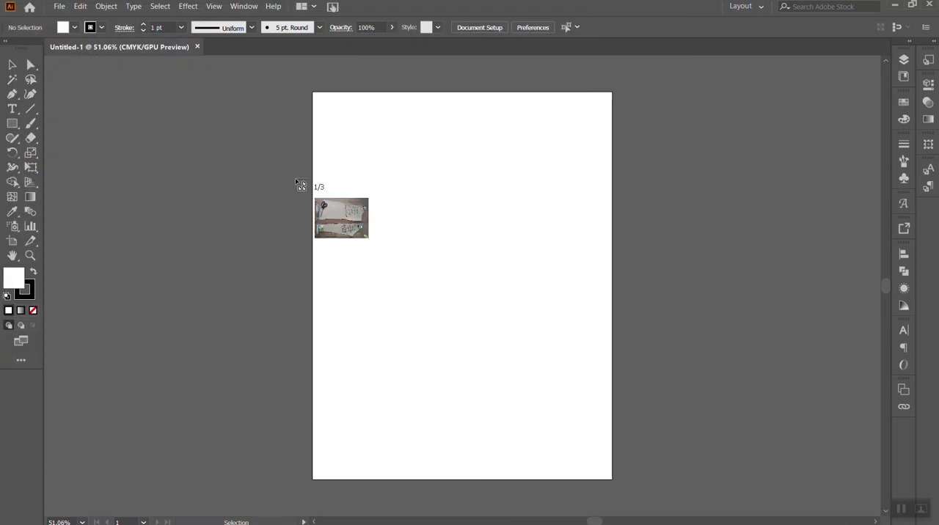
- Place the three pattern photos side by side at full size, with leggings, shirt and waistband in that order
{"action": "left_click", "coordinate": [258, 110]}
{"action": "key", "text": "Escape"}
{"action": "key", "text": "ctrl+alt+0"}
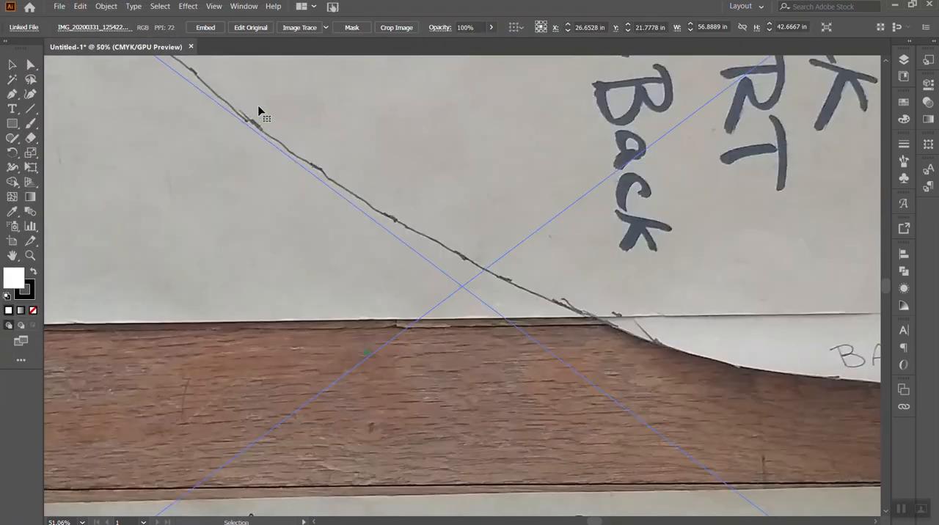
{"action": "key", "text": "ctrl+minus"}
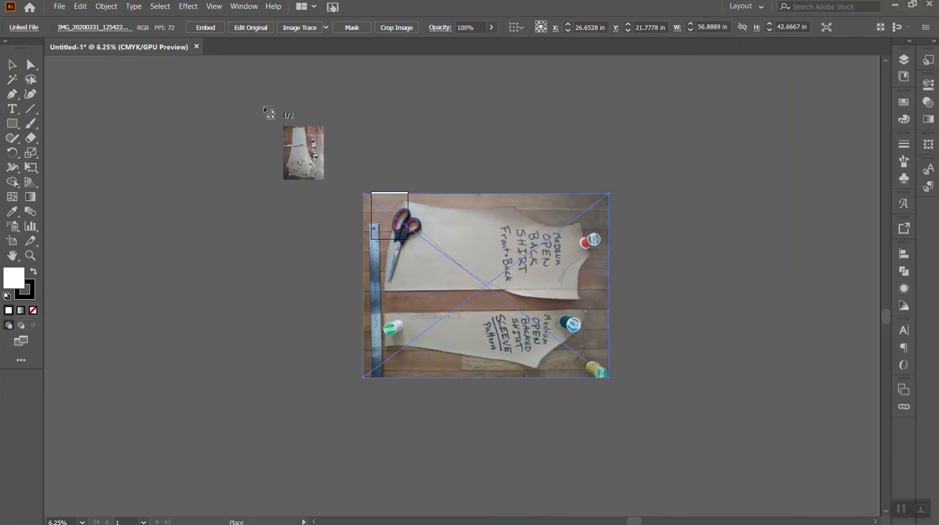
{"action": "left_click", "coordinate": [129, 166]}
{"action": "left_click", "coordinate": [640, 148]}
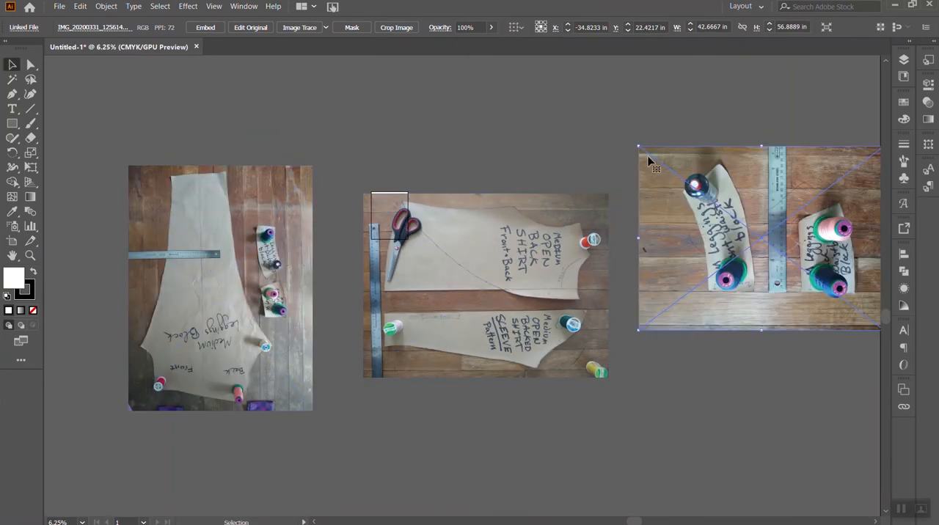
- Rotate the waistband photo 90° clockwise and the shirt photo 90° counterclockwise, and move the shirt photo next to the leggings photo
{"action": "scroll", "coordinate": [682, 304], "scroll_direction": "right", "scroll_amount": 2}
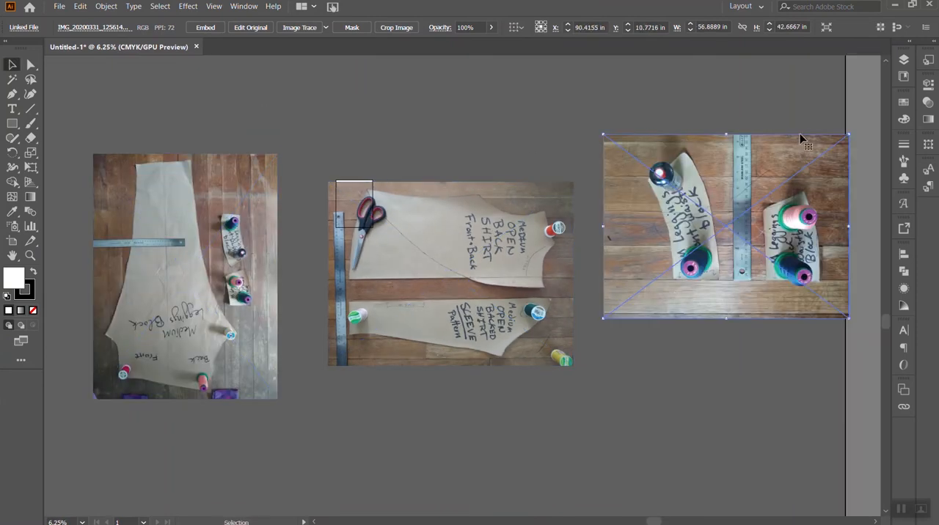
{"action": "left_click_drag", "start_coordinate": [852, 129], "coordinate": [813, 356]}
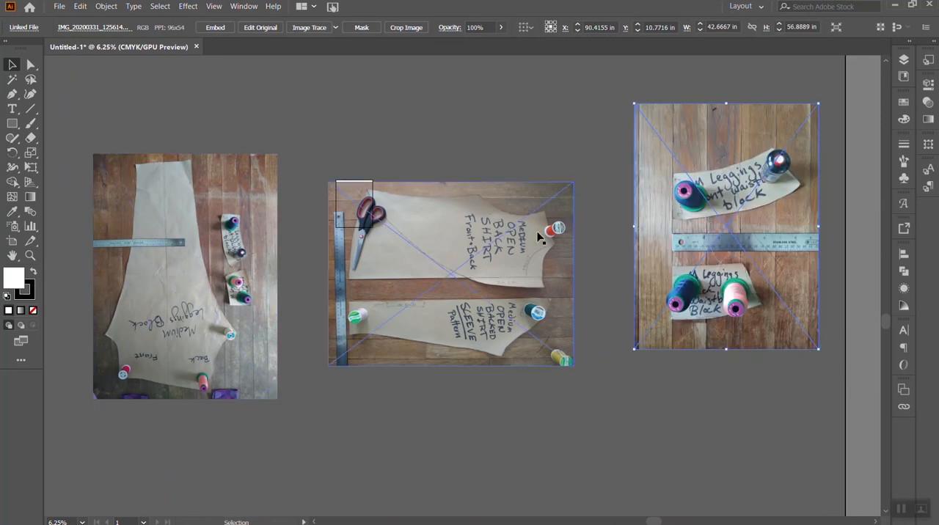
{"action": "left_click", "coordinate": [522, 270]}
{"action": "left_click_drag", "start_coordinate": [576, 178], "coordinate": [320, 150]}
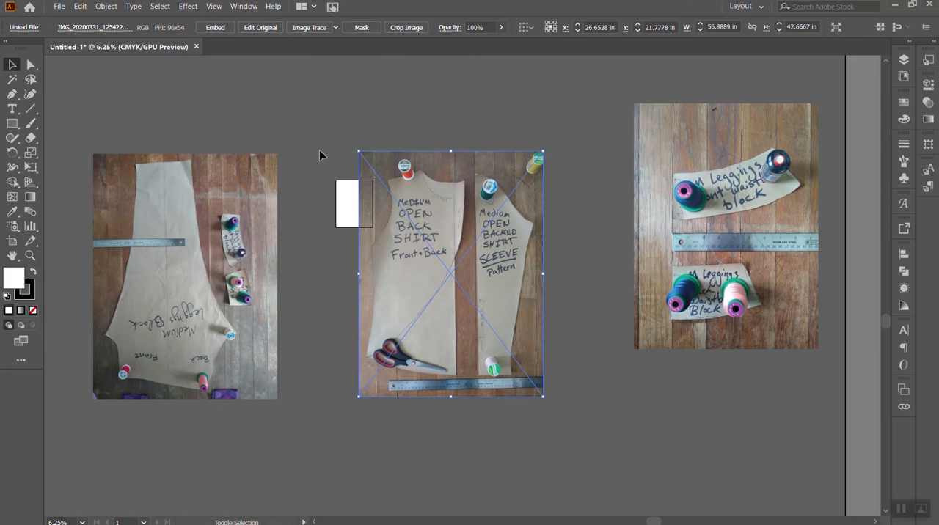
{"action": "left_click_drag", "start_coordinate": [461, 268], "coordinate": [404, 261]}
- Rotate the leggings pattern photo 180° so its lettering reads upright, and deselect it
{"action": "left_click", "coordinate": [276, 156]}
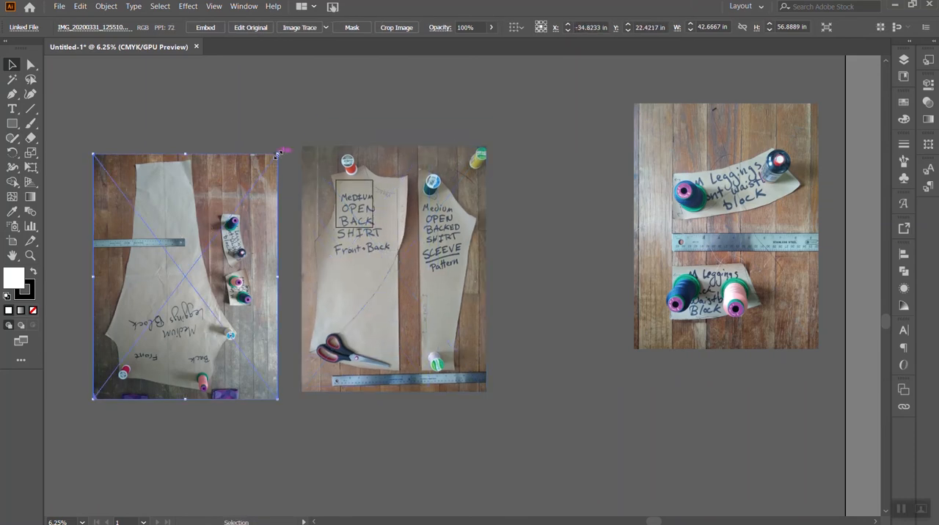
{"action": "left_click_drag", "start_coordinate": [280, 146], "coordinate": [120, 420]}
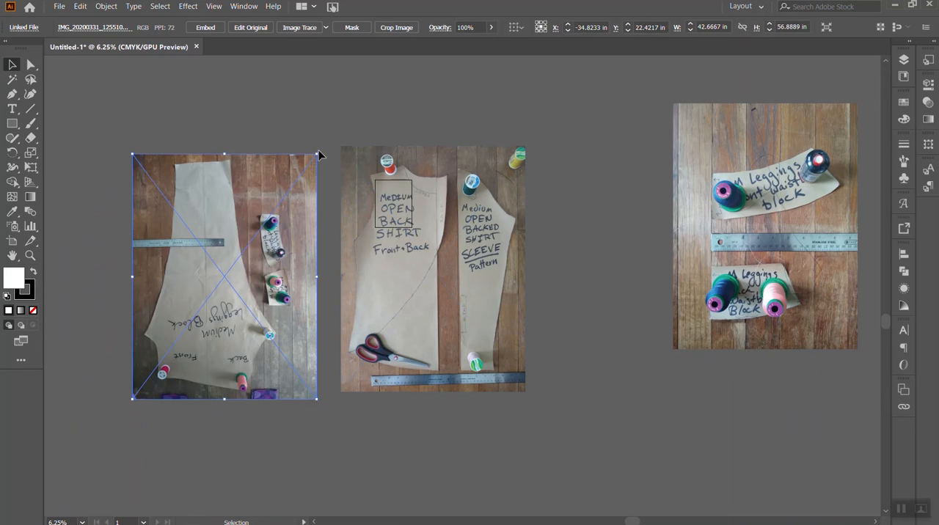
{"action": "left_click_drag", "start_coordinate": [321, 149], "coordinate": [129, 416]}
{"action": "left_click", "coordinate": [269, 125]}
- Show the rulers along the edges of the document window
{"action": "left_click", "coordinate": [177, 11]}
{"action": "mouse_move", "coordinate": [214, 9]}
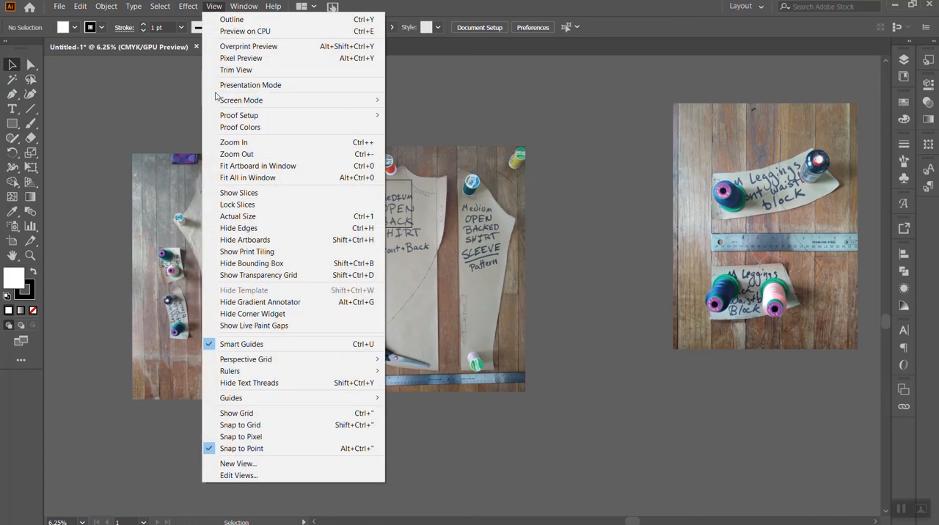
{"action": "mouse_move", "coordinate": [229, 371]}
{"action": "left_click", "coordinate": [431, 373]}
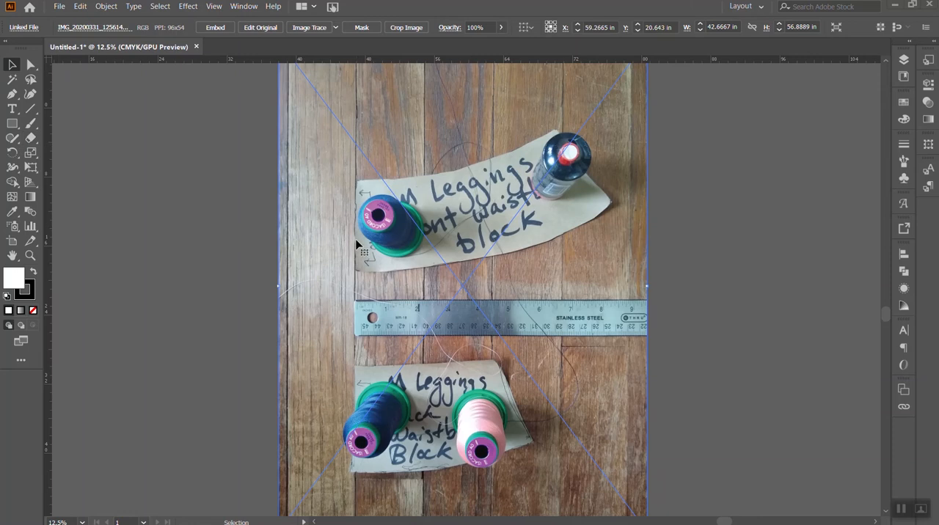
- Create a 1 in × 1 in square on the empty canvas beside the waistband photo
{"action": "left_click", "coordinate": [12, 123]}
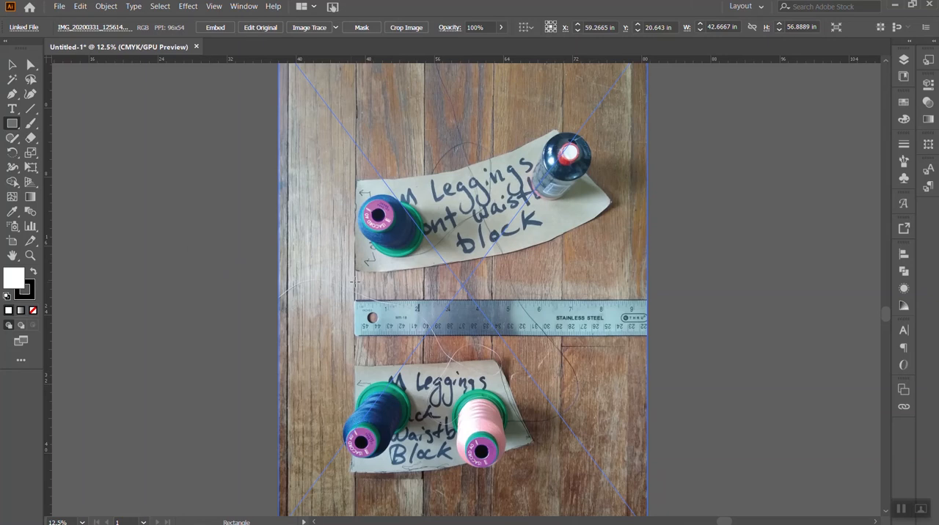
{"action": "left_click", "coordinate": [149, 222]}
{"action": "type", "text": "1"}
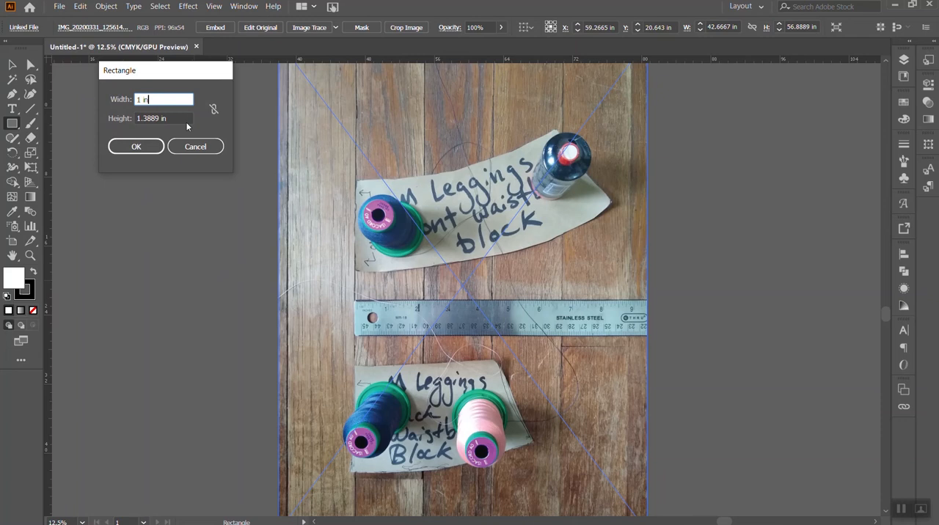
{"action": "left_click", "coordinate": [179, 120]}
{"action": "type", "text": "1"}
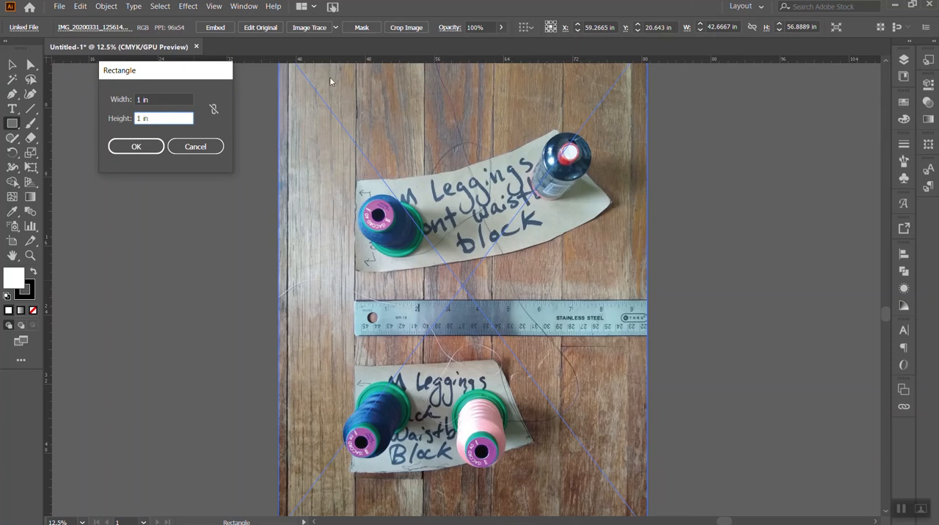
{"action": "left_click", "coordinate": [138, 148]}
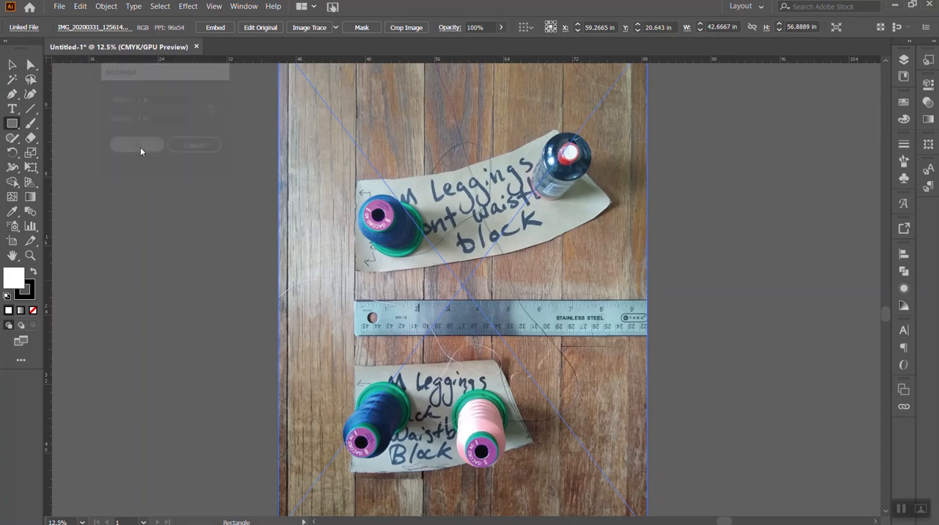
{"action": "left_click", "coordinate": [13, 65]}
{"action": "left_click", "coordinate": [182, 189]}
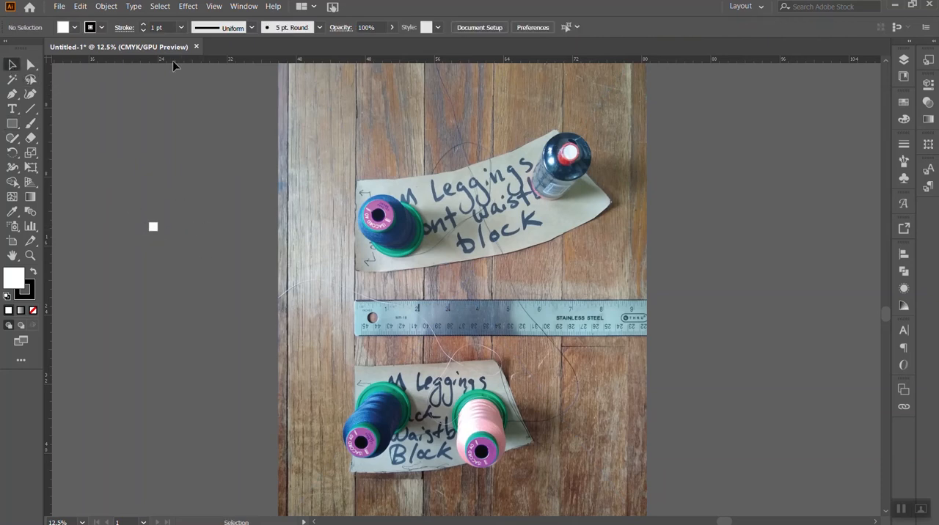
- Check the general measurement unit in the Units preferences
{"action": "left_click", "coordinate": [79, 5]}
{"action": "left_click", "coordinate": [80, 5]}
{"action": "left_click", "coordinate": [108, 5]}
{"action": "mouse_move", "coordinate": [82, 5]}
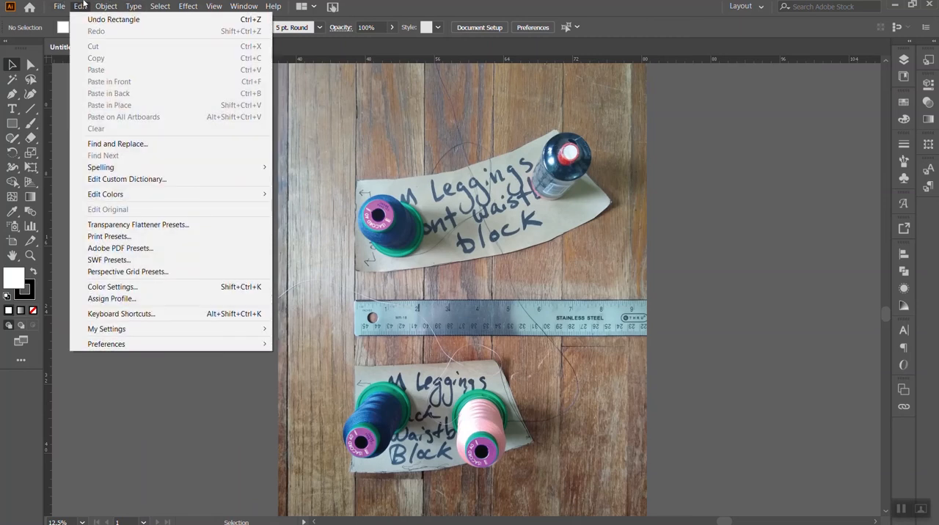
{"action": "mouse_move", "coordinate": [140, 346]}
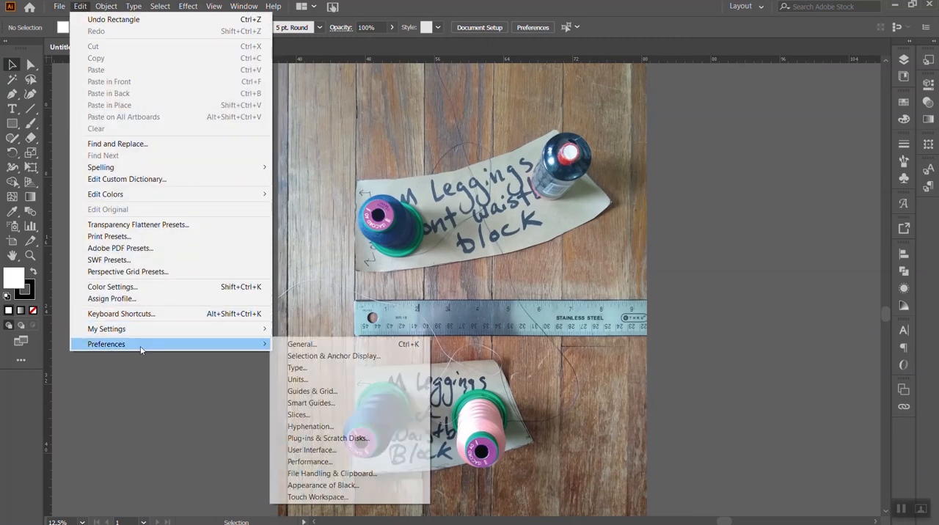
{"action": "left_click", "coordinate": [338, 380]}
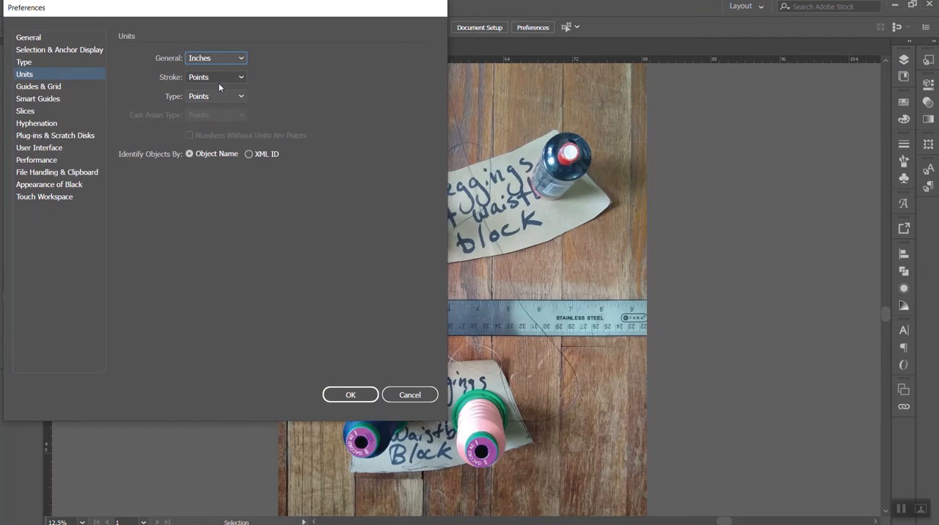
{"action": "left_click", "coordinate": [360, 394]}
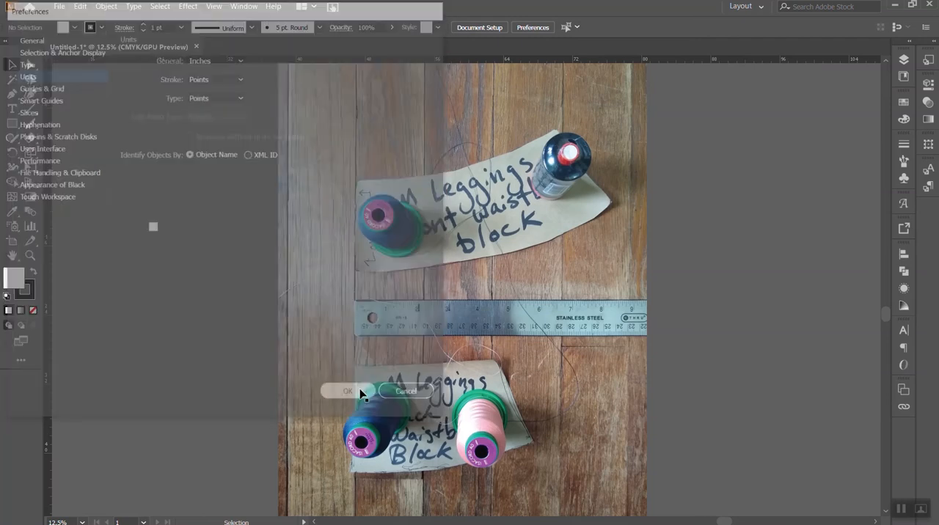
- Move the 1-inch square nearer the waistband photo, scale the photo proportionally to about 13.69 × 18.25 in, and position it behind the square
{"action": "left_click_drag", "start_coordinate": [154, 231], "coordinate": [204, 244]}
{"action": "left_click", "coordinate": [219, 239]}
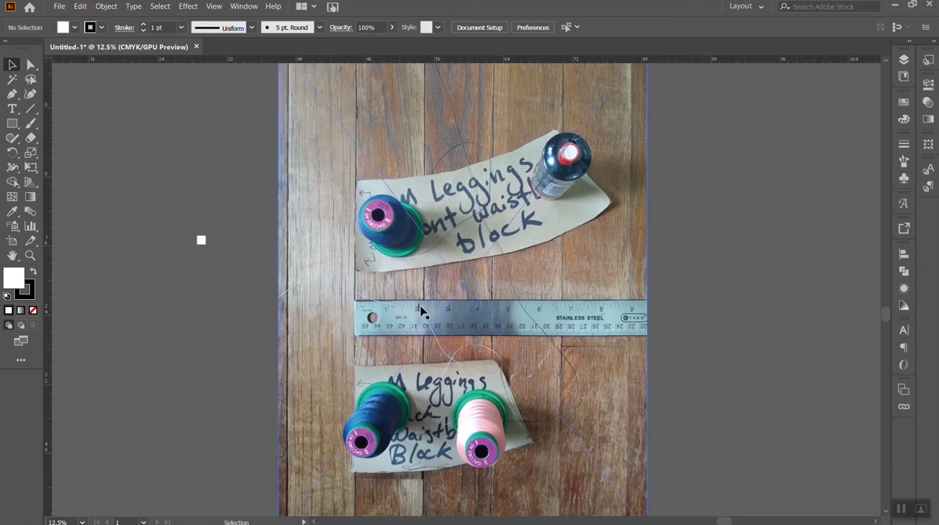
{"action": "left_click", "coordinate": [580, 286]}
{"action": "scroll", "coordinate": [639, 351], "scroll_direction": "down", "scroll_amount": 1}
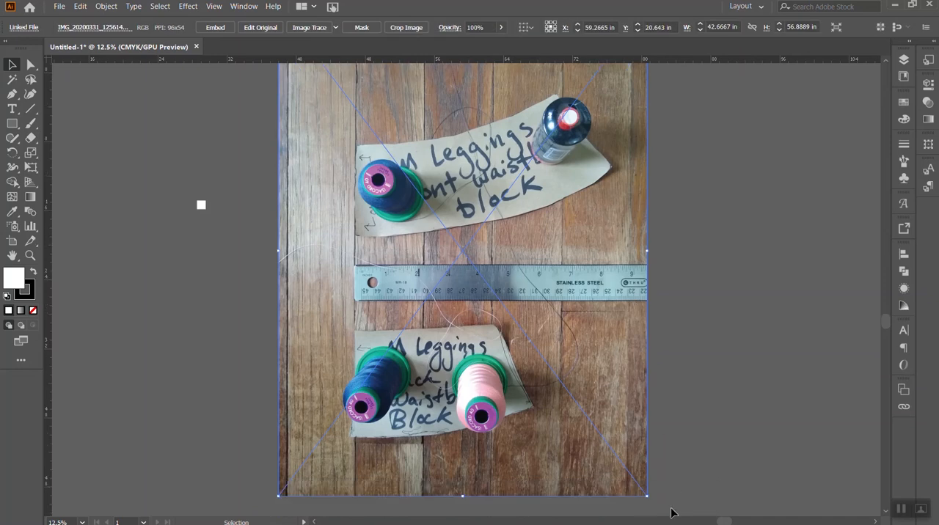
{"action": "left_click_drag", "start_coordinate": [647, 496], "coordinate": [397, 200]}
{"action": "left_click_drag", "start_coordinate": [358, 102], "coordinate": [226, 213]}
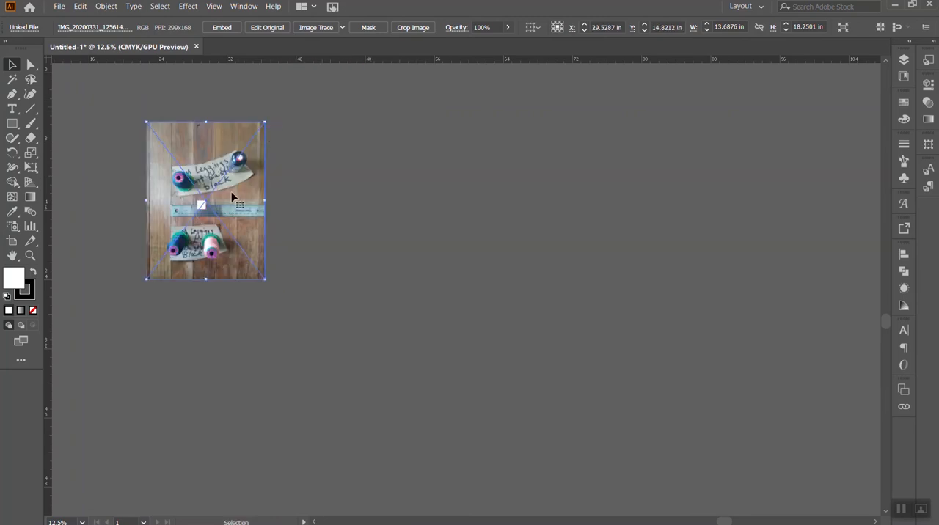
- Move the waistband photo so its ruler lies behind the 1-inch square, and compare the 2-to-3 inch span with the square
{"action": "key", "text": "ctrl+equal"}
{"action": "key", "text": "ctrl+equal"}
{"action": "key", "text": "ctrl+equal"}
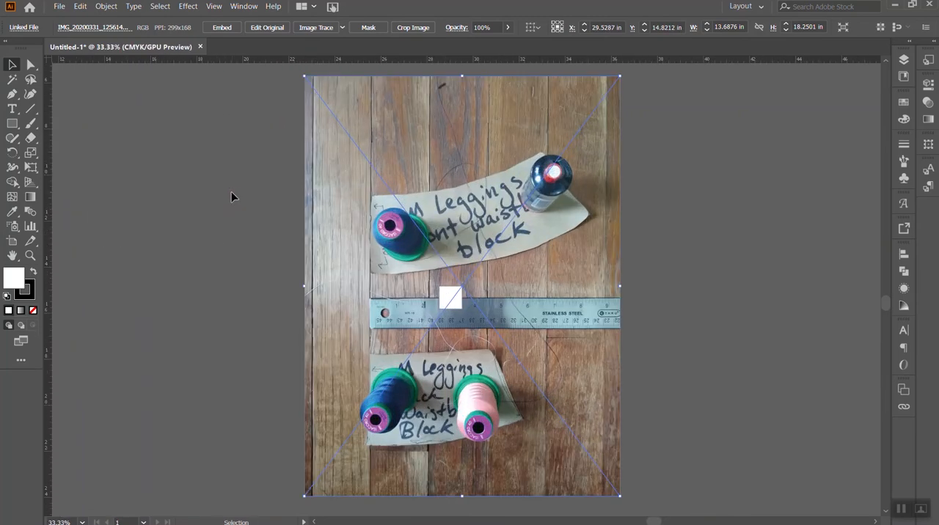
{"action": "left_click_drag", "start_coordinate": [534, 327], "coordinate": [545, 296]}
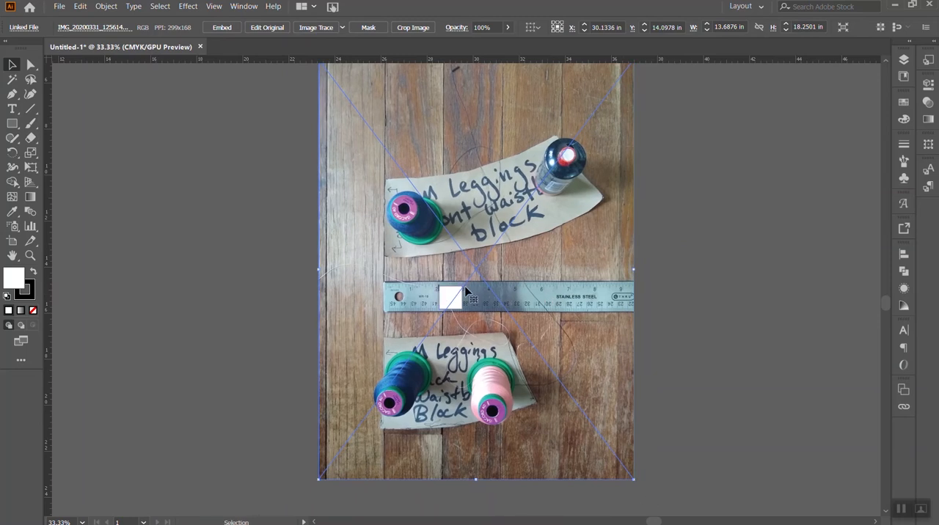
{"action": "scroll", "coordinate": [465, 290], "scroll_direction": "up", "scroll_amount": 3}
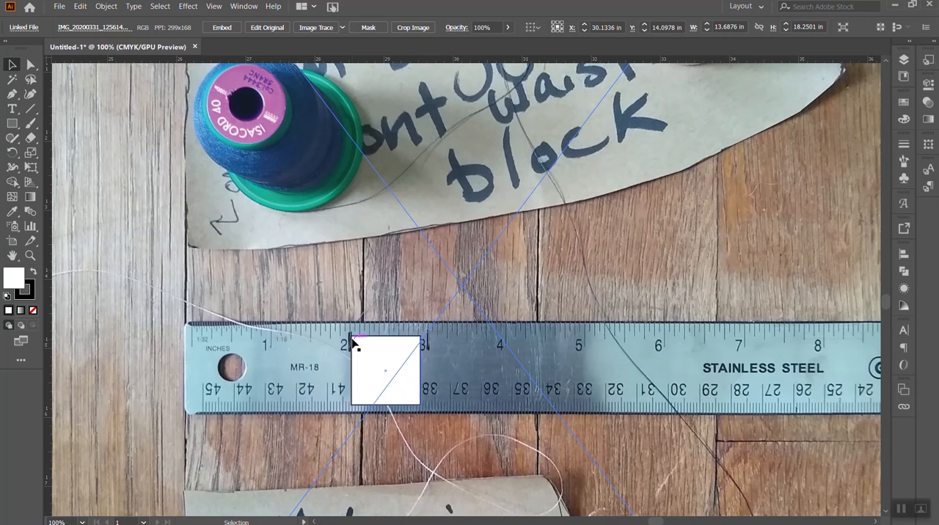
- Scale the waistband photo down to about 12.86 × 17.14 in and move it to bring the ruler back behind the square
{"action": "key", "text": "ctrl+minus"}
{"action": "key", "text": "ctrl+minus"}
{"action": "key", "text": "ctrl+minus"}
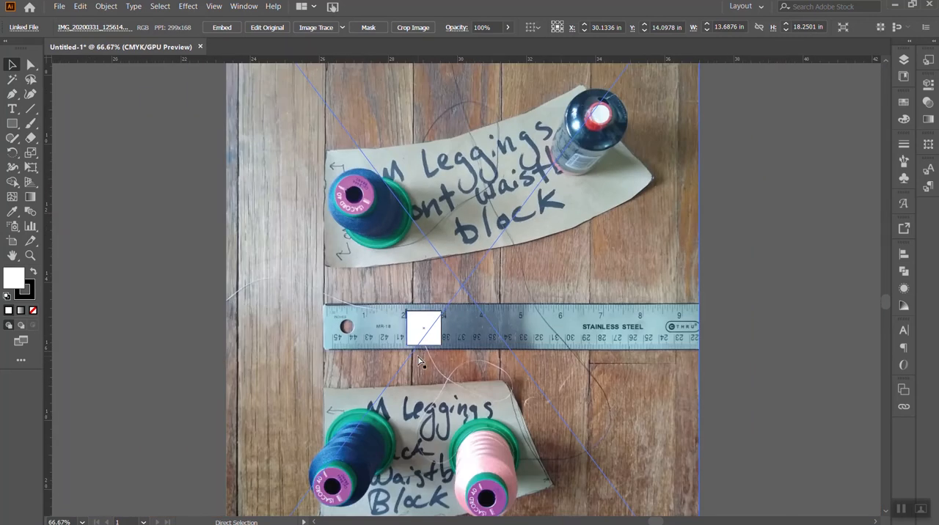
{"action": "left_click_drag", "start_coordinate": [620, 496], "coordinate": [598, 480]}
{"action": "left_click_drag", "start_coordinate": [521, 304], "coordinate": [523, 329]}
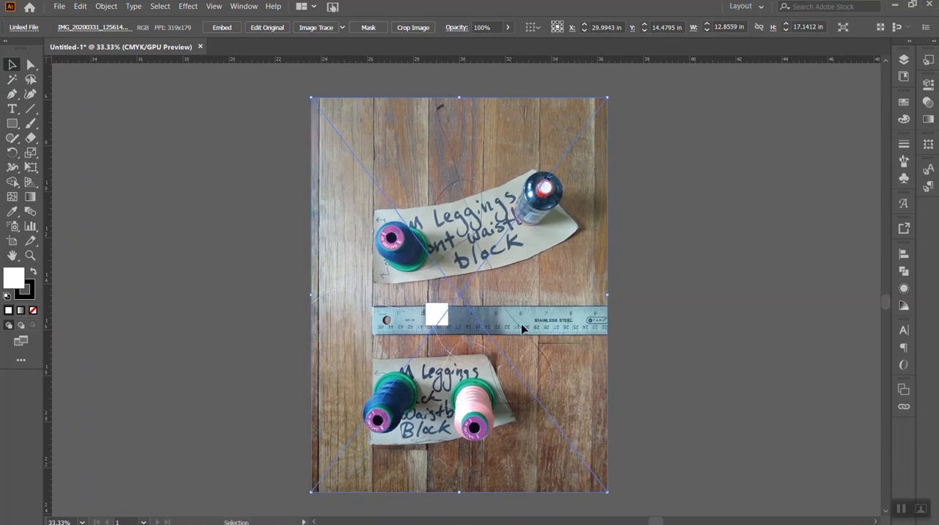
- Shift the waistband photo to line up the ruler's 2 and 3 inch marks with the sides of the 1-inch square
{"action": "key", "text": "ctrl+1"}
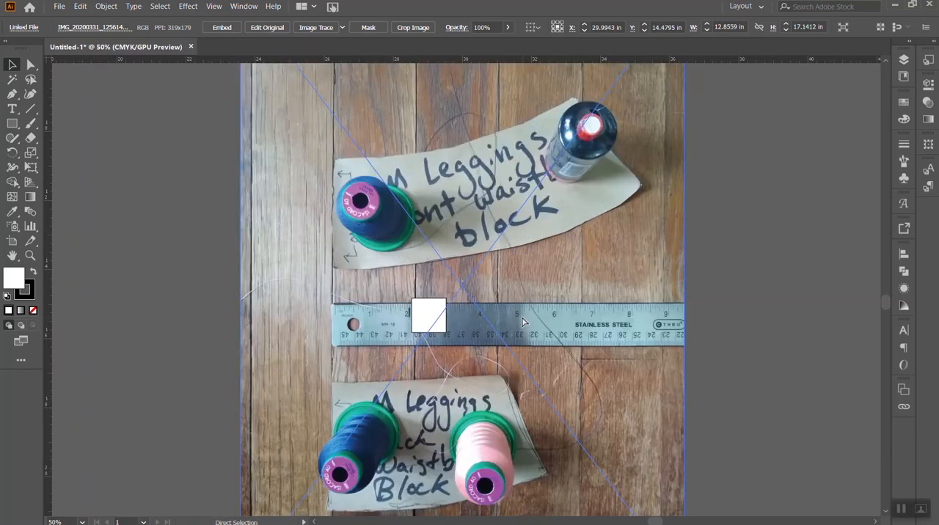
{"action": "left_click_drag", "start_coordinate": [515, 322], "coordinate": [520, 298]}
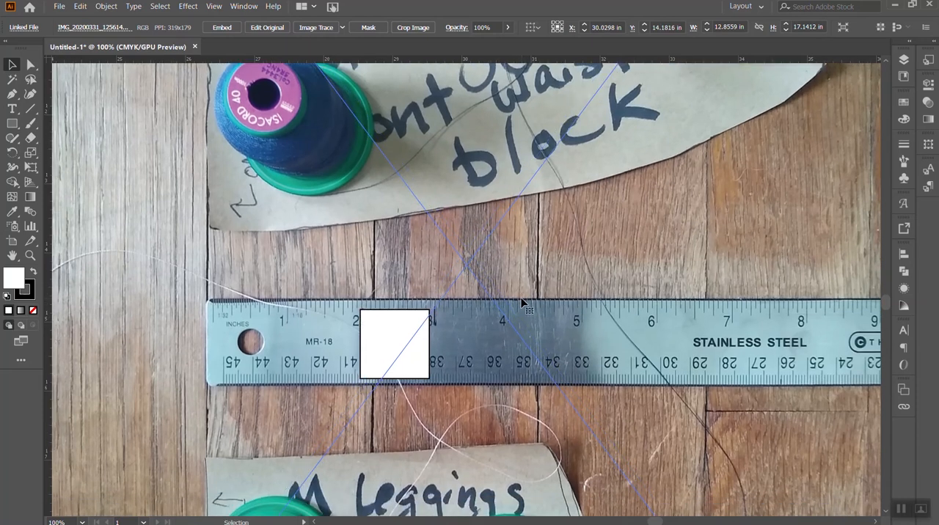
{"action": "key", "text": "Left"}
{"action": "key", "text": "Left"}
{"action": "key", "text": "Left"}
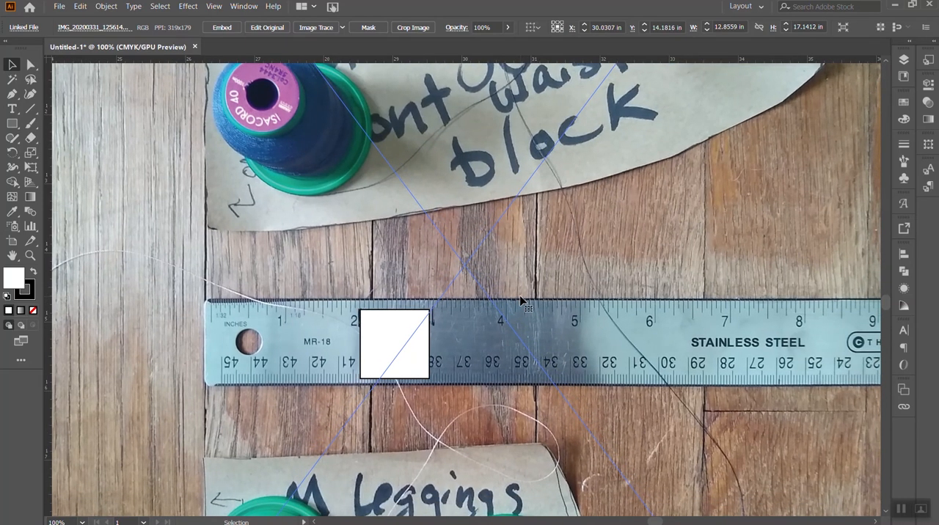
- Scale the waistband photo down to about 11.96 × 15.95 in and move its ruler back behind the 1-inch square
{"action": "key", "text": "ctrl+minus"}
{"action": "key", "text": "ctrl+minus"}
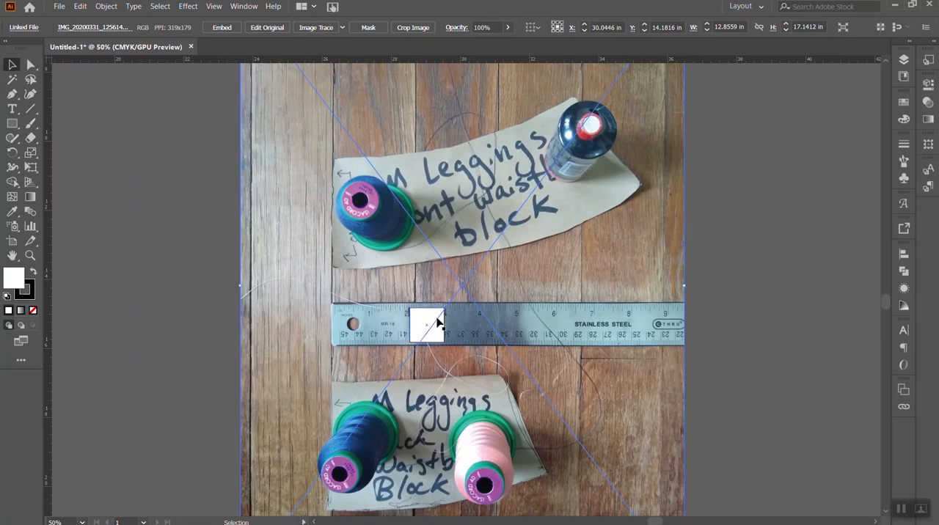
{"action": "scroll", "coordinate": [560, 377], "scroll_direction": "down", "scroll_amount": 4}
{"action": "left_click_drag", "start_coordinate": [684, 453], "coordinate": [651, 416]}
{"action": "left_click_drag", "start_coordinate": [486, 174], "coordinate": [518, 189]}
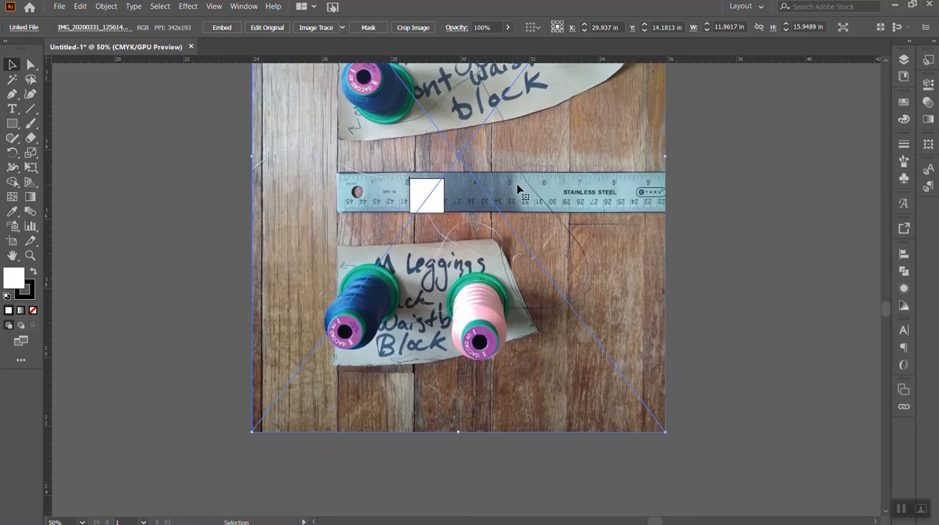
{"action": "key", "text": "ctrl+1"}
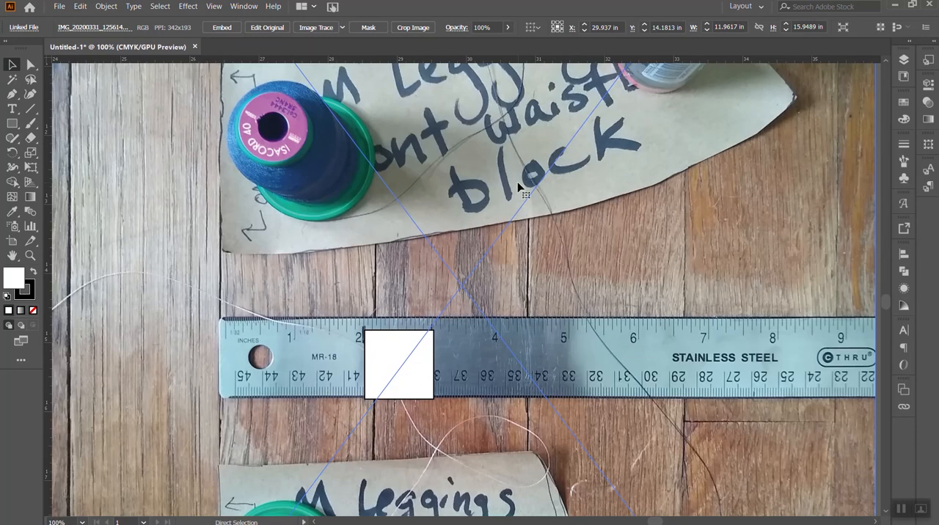
{"action": "key", "text": "Left"}
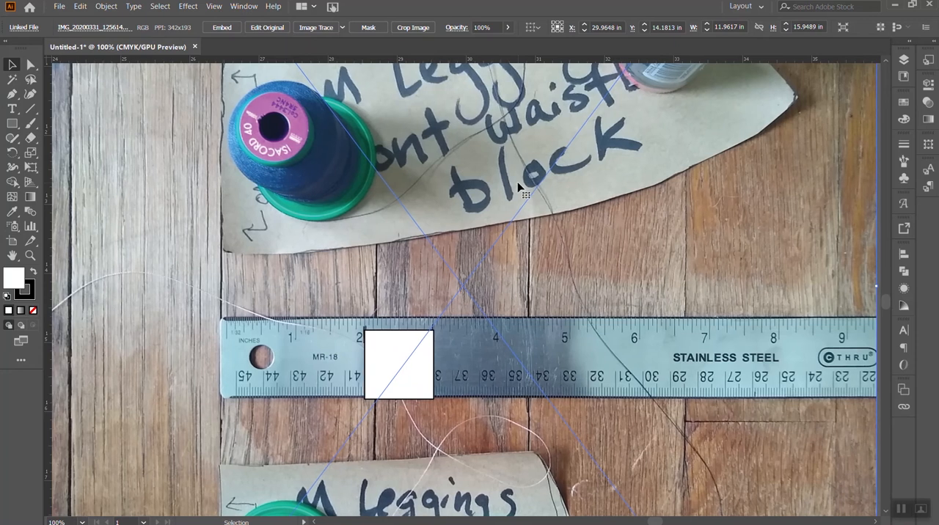
- Enlarge the waistband photo slightly to about 12.08 × 16.10 in to refine the ruler's match with the square
{"action": "key", "text": "ctrl+minus"}
{"action": "key", "text": "ctrl+minus"}
{"action": "key", "text": "ctrl+minus"}
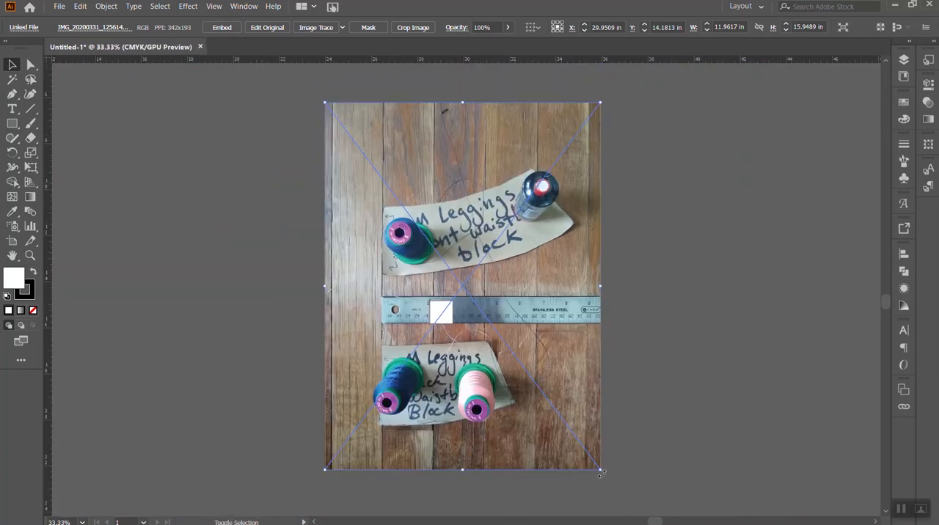
{"action": "left_click_drag", "start_coordinate": [601, 472], "coordinate": [603, 474]}
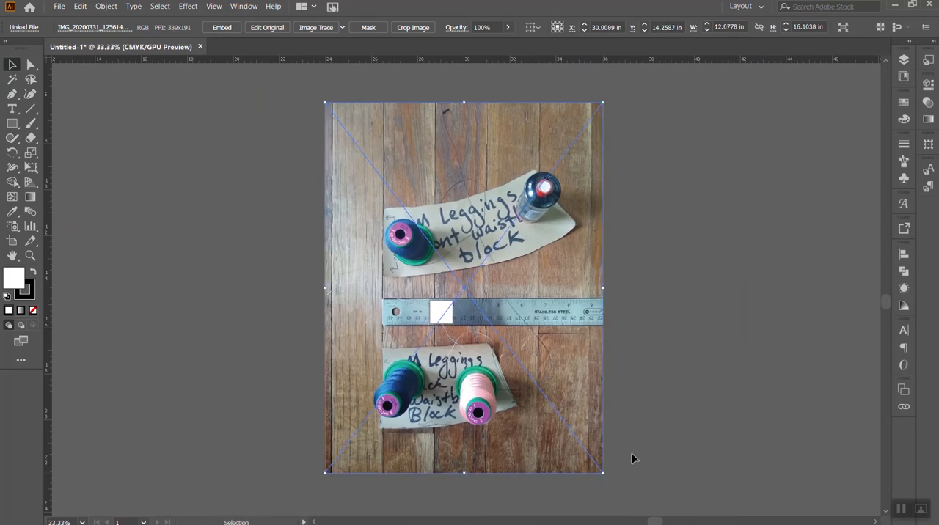
{"action": "left_click", "coordinate": [637, 439]}
{"action": "left_click", "coordinate": [549, 258]}
- Add a new layer above the pattern photos and lock Layer 1
{"action": "key", "text": "ctrl+minus"}
{"action": "key", "text": "ctrl+minus"}
{"action": "key", "text": "ctrl+minus"}
{"action": "key", "text": "ctrl+minus"}
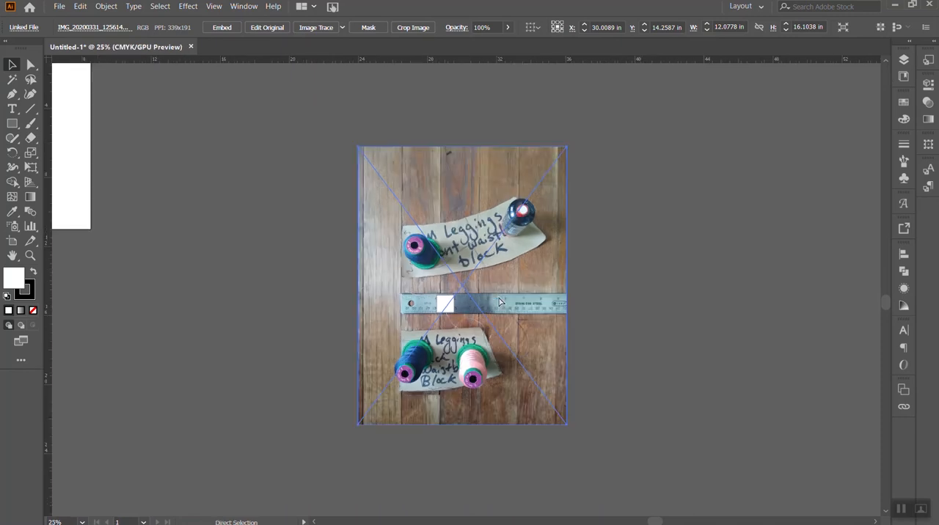
{"action": "key", "text": "ctrl+minus"}
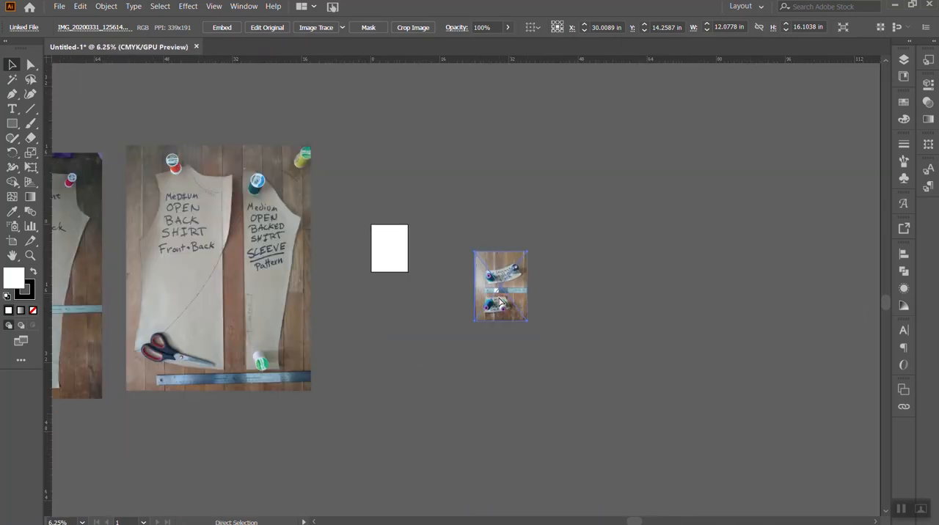
{"action": "key", "text": "ctrl+plus"}
{"action": "left_click", "coordinate": [904, 60]}
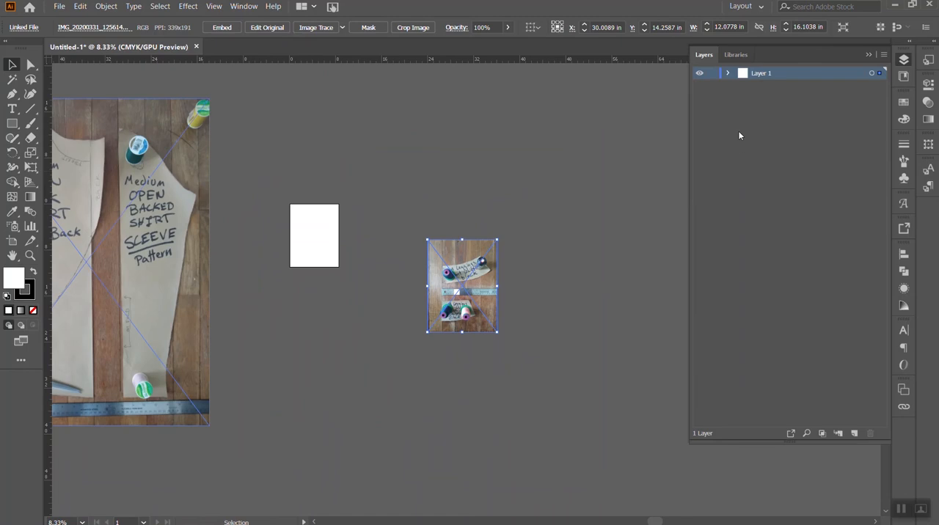
{"action": "left_click", "coordinate": [854, 434]}
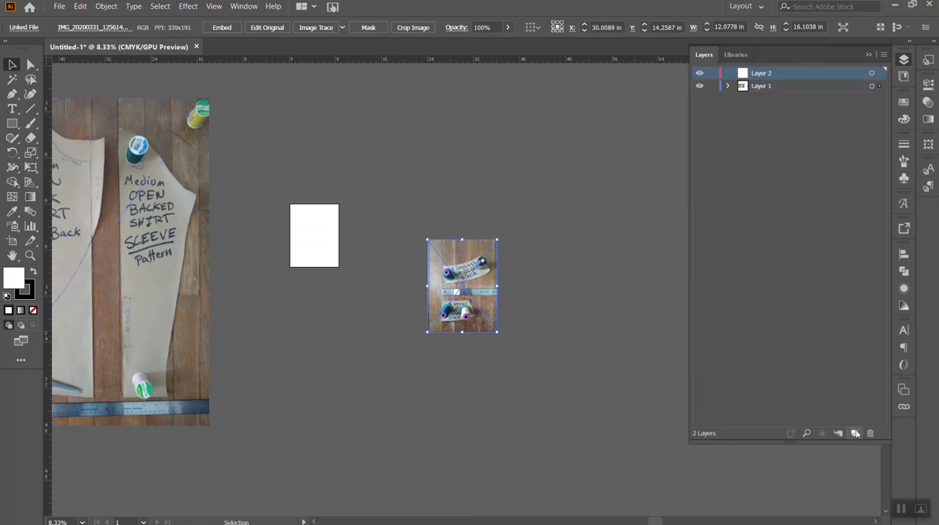
{"action": "left_click", "coordinate": [712, 86]}
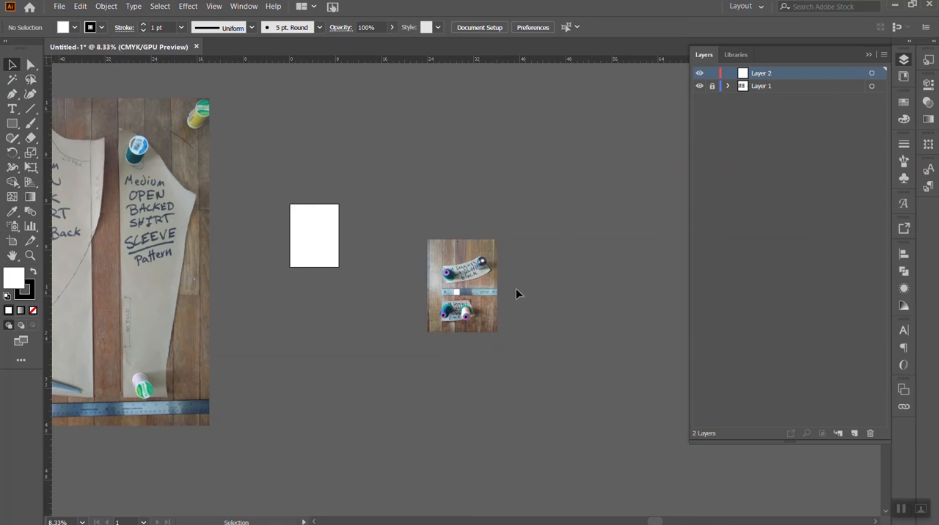
- With the Pen tool, trace the front waistband block's left edge, about 2.99 in long, and its curved lower edge to the right tip
{"action": "key", "text": "ctrl+plus"}
{"action": "key", "text": "ctrl+plus"}
{"action": "key", "text": "ctrl+plus"}
{"action": "key", "text": "ctrl+plus"}
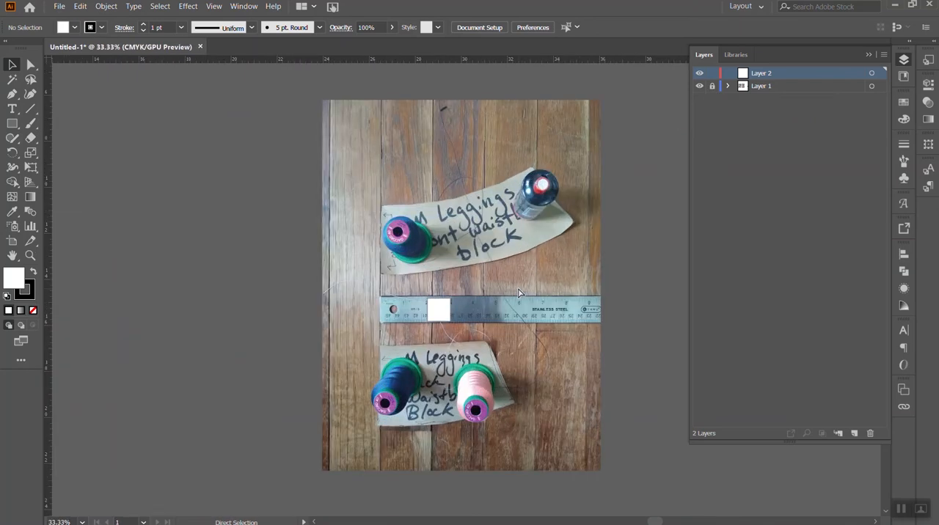
{"action": "key", "text": "ctrl+plus"}
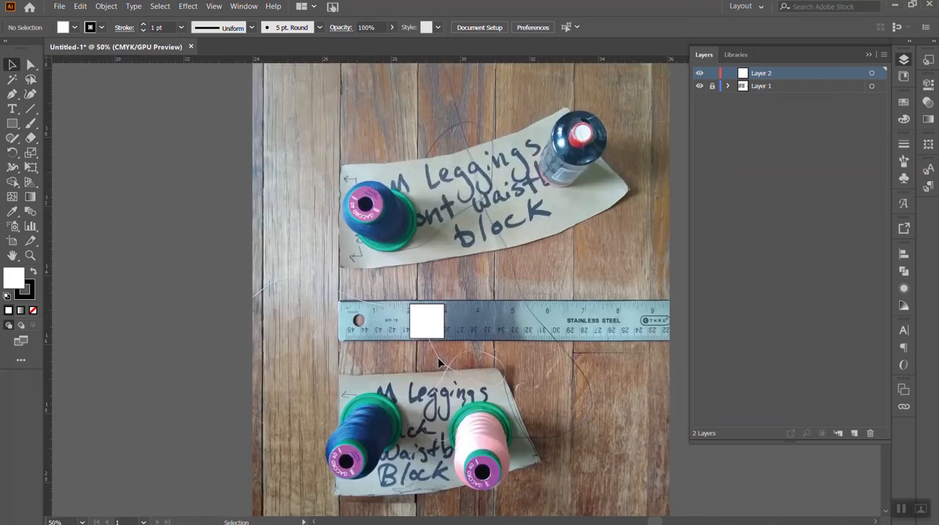
{"action": "scroll", "coordinate": [440, 356], "scroll_direction": "right", "scroll_amount": 1}
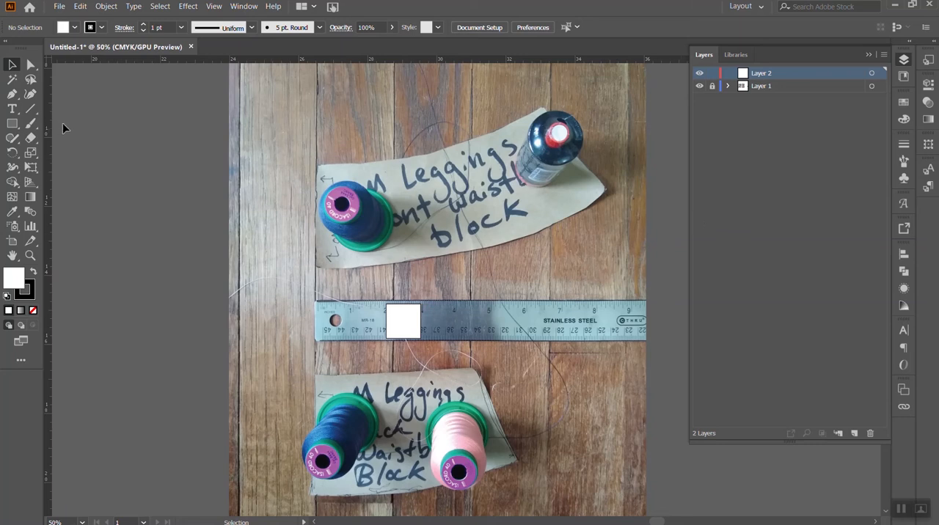
{"action": "left_click", "coordinate": [12, 94]}
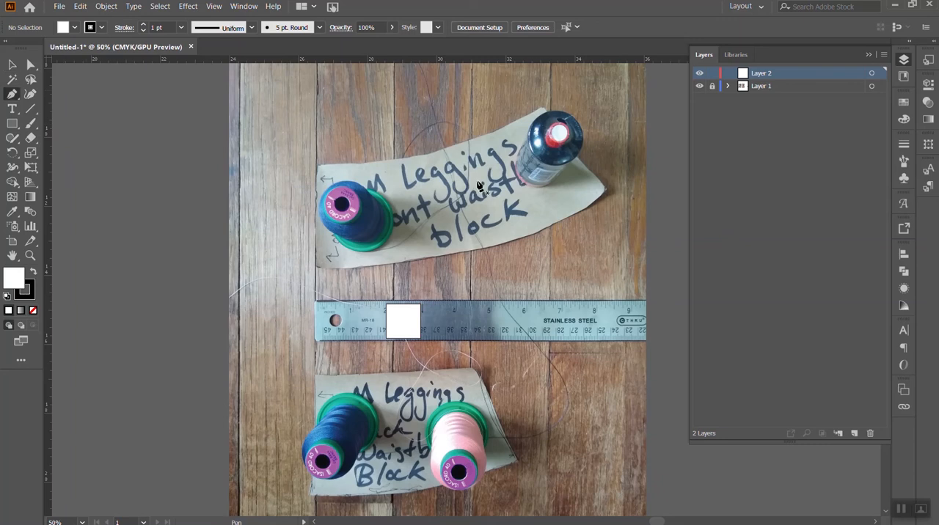
{"action": "left_click", "coordinate": [318, 168]}
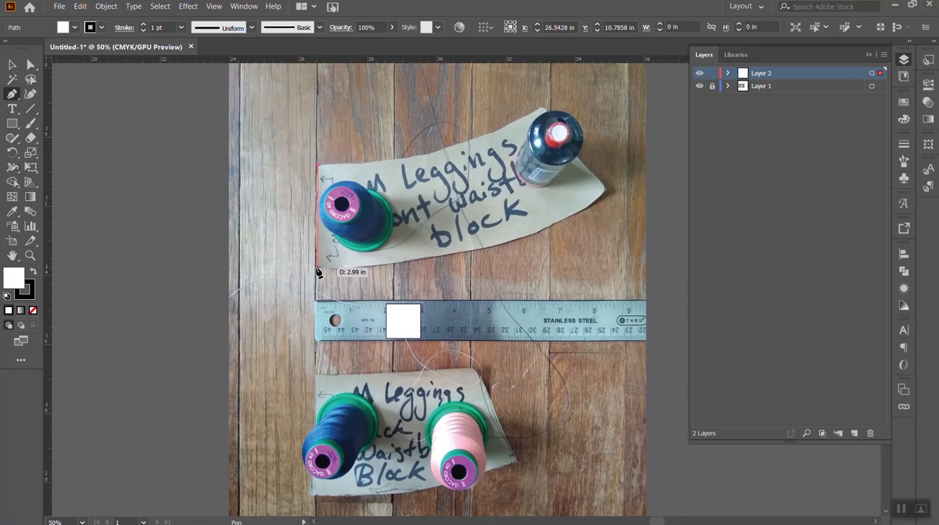
{"action": "left_click", "coordinate": [317, 271]}
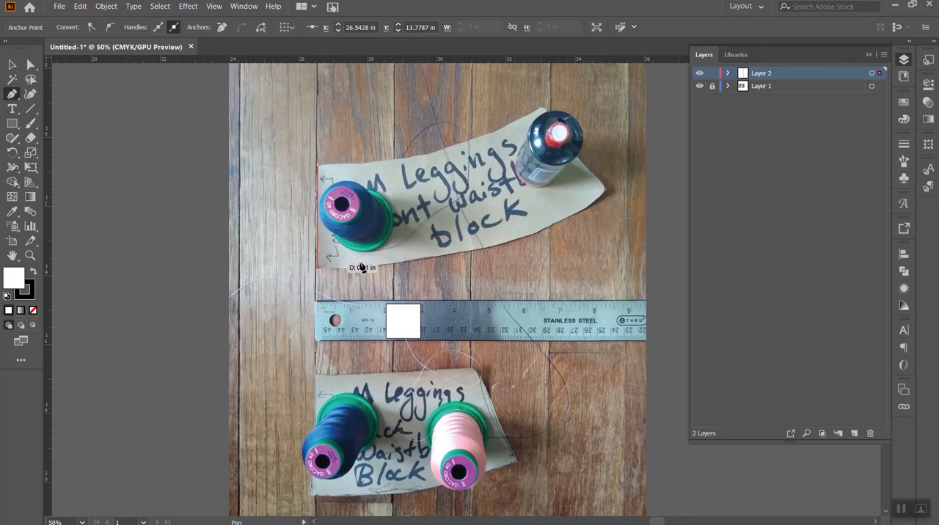
{"action": "left_click_drag", "start_coordinate": [605, 188], "coordinate": [680, 113]}
{"action": "left_click", "coordinate": [606, 191]}
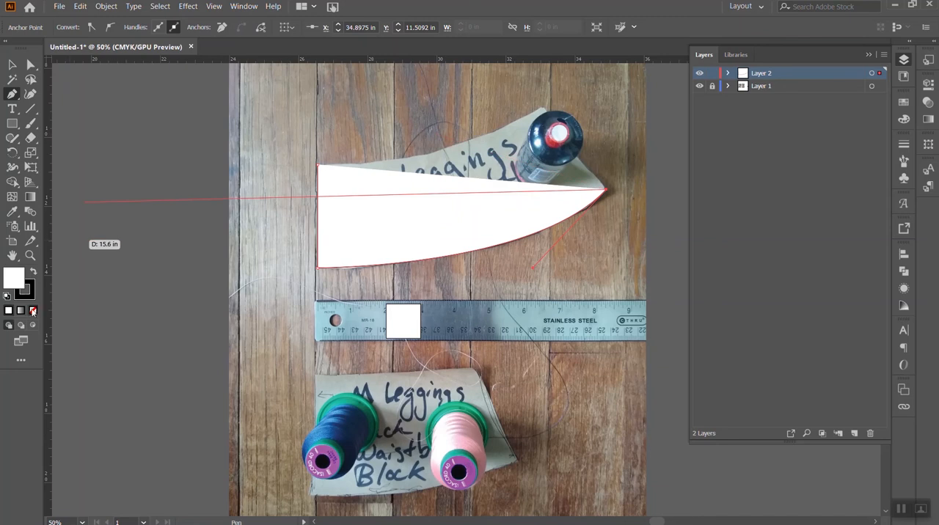
- Remove the outline's fill, trace the block's right end and curved upper edge, and close the path at its starting corner
{"action": "left_click", "coordinate": [33, 311]}
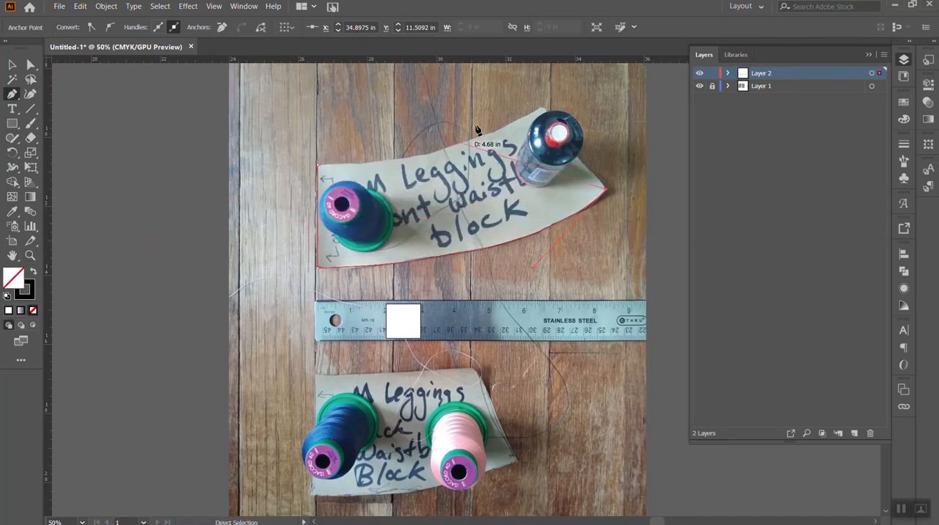
{"action": "left_click", "coordinate": [543, 110]}
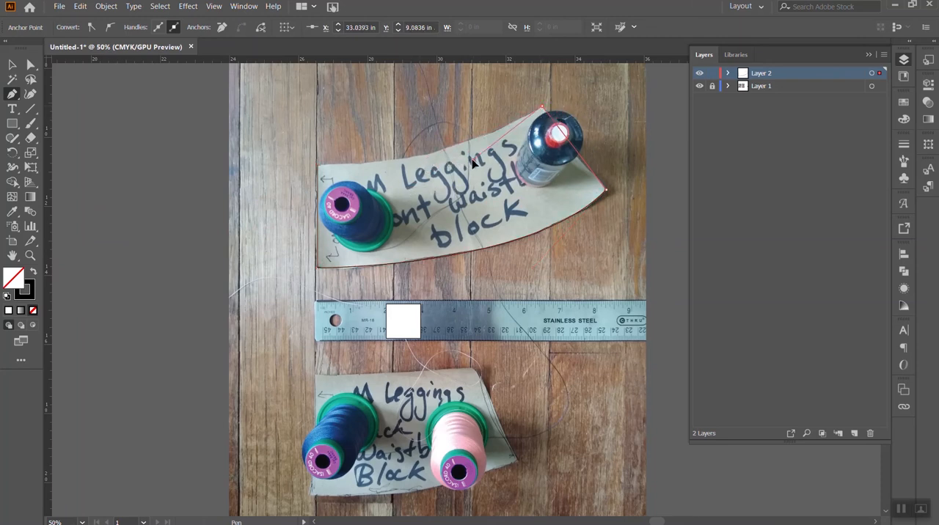
{"action": "left_click", "coordinate": [319, 168]}
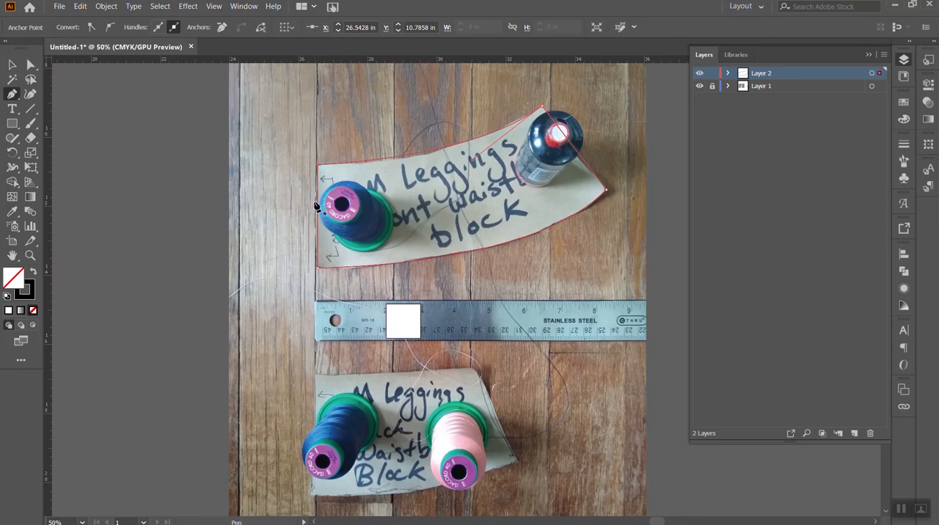
- Draw a horizontal line about 8.35 in long from the front waistband block's right tip to its left edge
{"action": "left_click", "coordinate": [608, 193]}
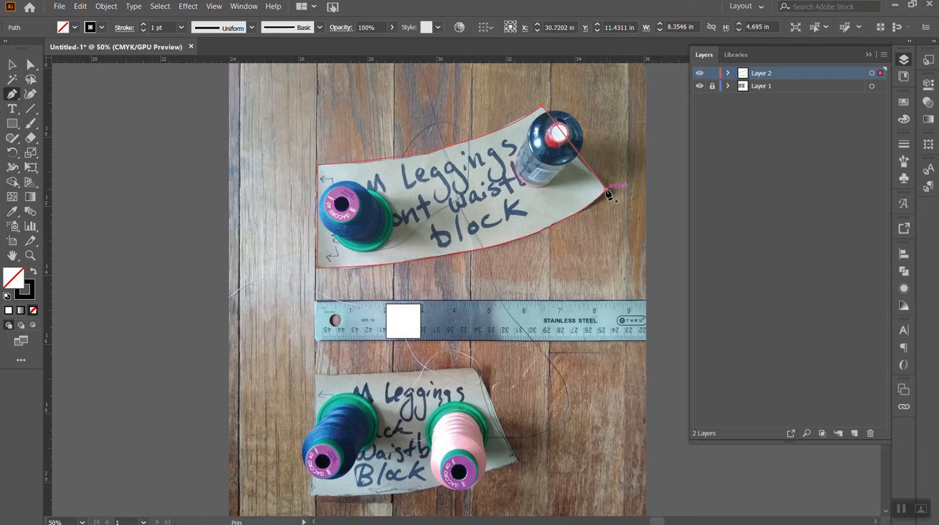
{"action": "left_click", "coordinate": [606, 192]}
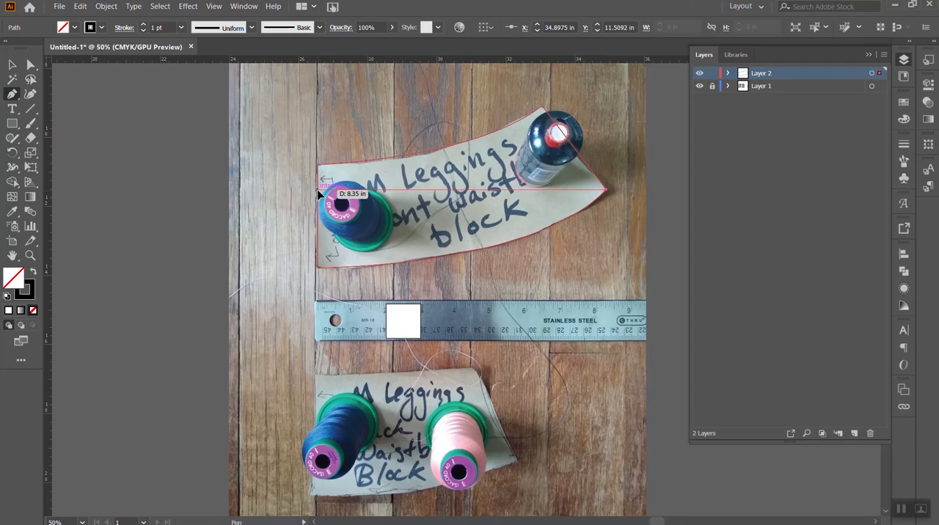
{"action": "left_click", "coordinate": [320, 193]}
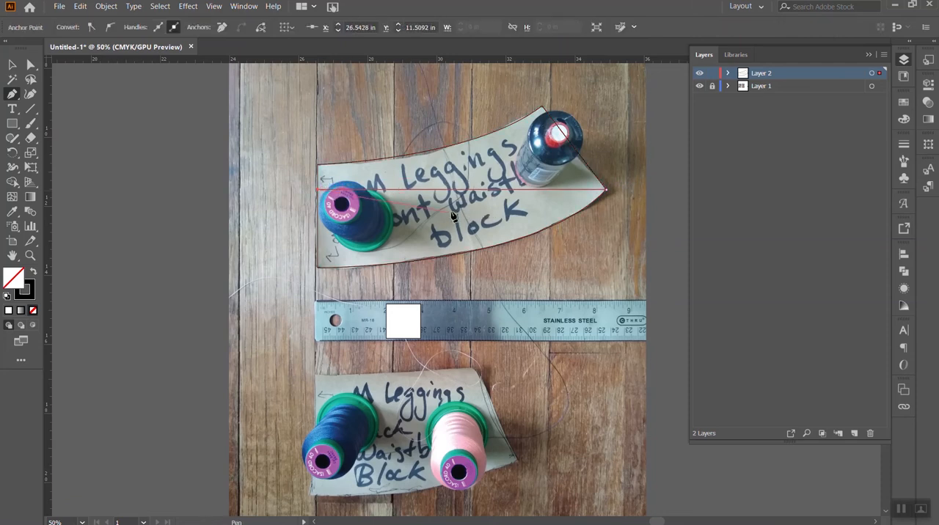
- Select the horizontal line across the front waistband block and check its width against the real pattern piece
{"action": "left_click", "coordinate": [12, 65]}
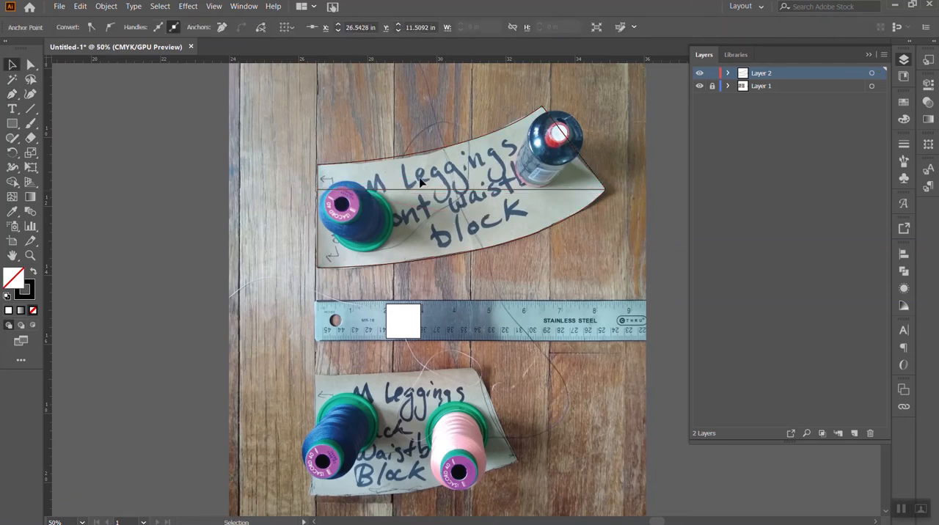
{"action": "left_click", "coordinate": [451, 191]}
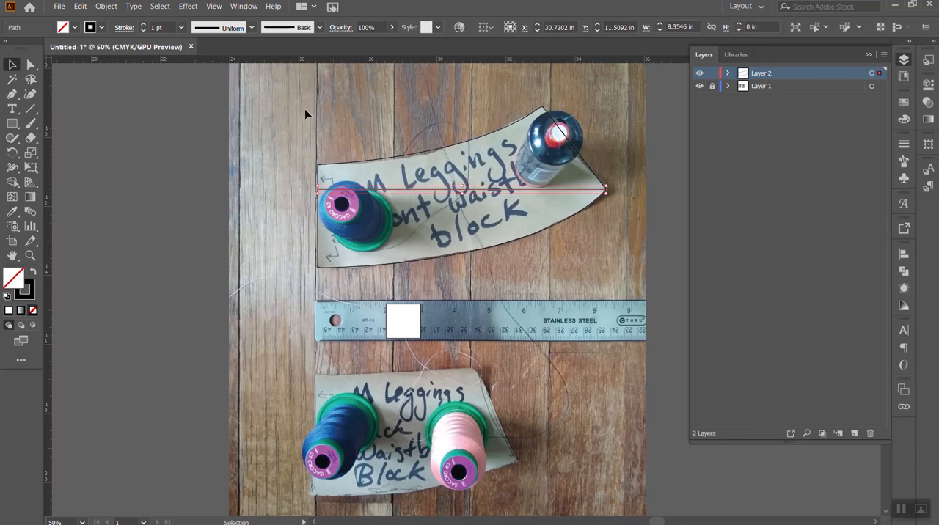
{"action": "left_click", "coordinate": [676, 26]}
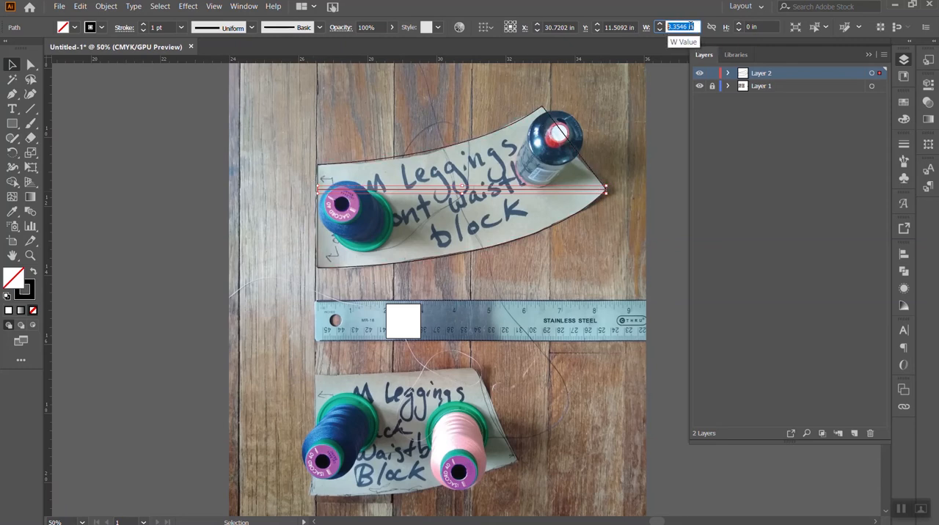
{"action": "left_click", "coordinate": [680, 26]}
{"action": "key", "text": "Return"}
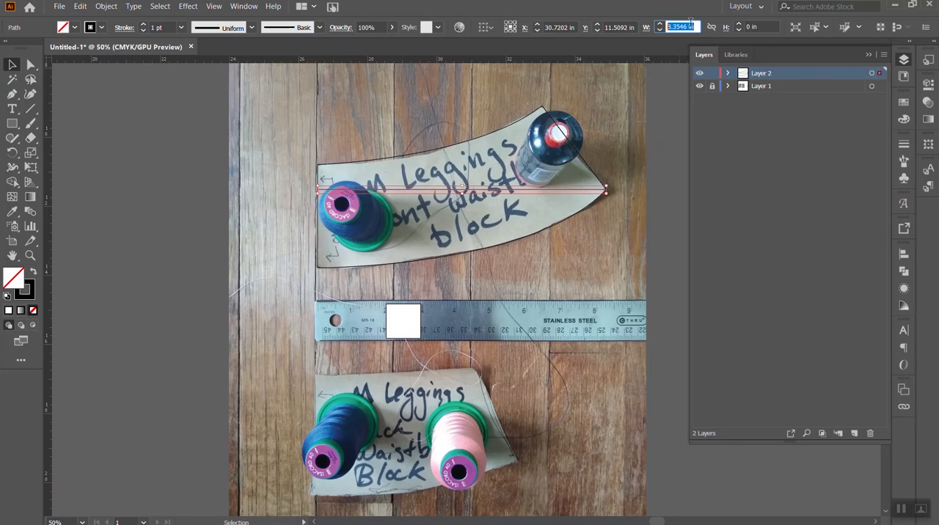
{"action": "left_click", "coordinate": [658, 133]}
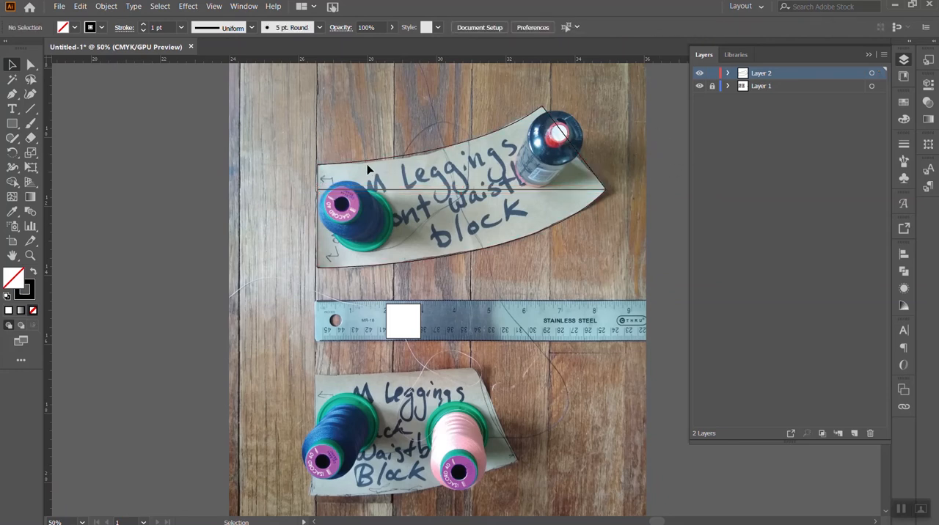
- Extend the curve handle of the front waistband outline's upper right anchor to fit the upper edge to the paper pattern
{"action": "scroll", "coordinate": [374, 324], "scroll_direction": "down", "scroll_amount": 2}
{"action": "scroll", "coordinate": [371, 321], "scroll_direction": "down", "scroll_amount": 3}
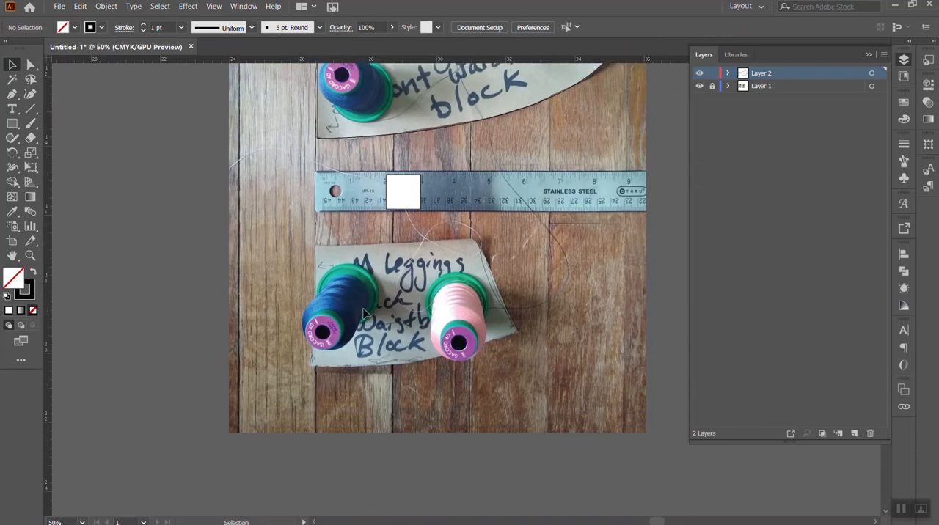
{"action": "scroll", "coordinate": [319, 249], "scroll_direction": "up", "scroll_amount": 4}
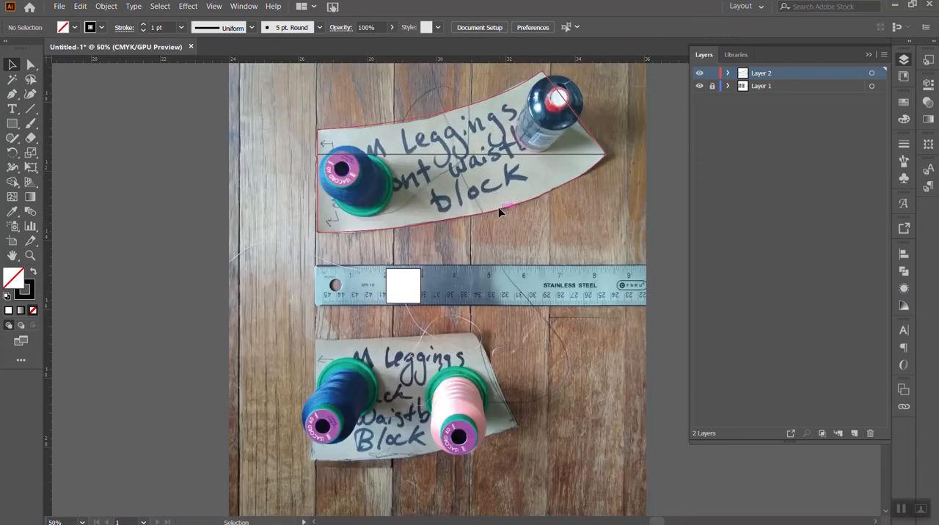
{"action": "left_click", "coordinate": [525, 183]}
{"action": "scroll", "coordinate": [507, 209], "scroll_direction": "up", "scroll_amount": 3}
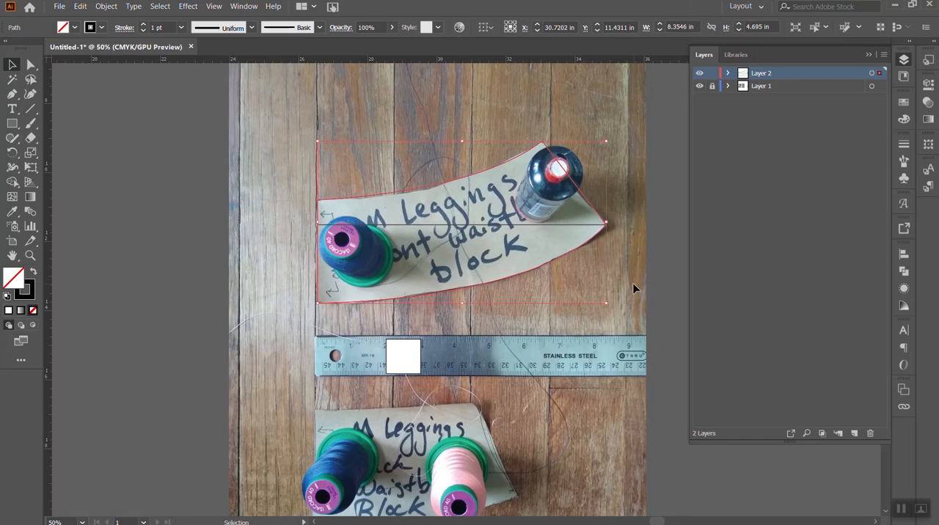
{"action": "left_click", "coordinate": [31, 65]}
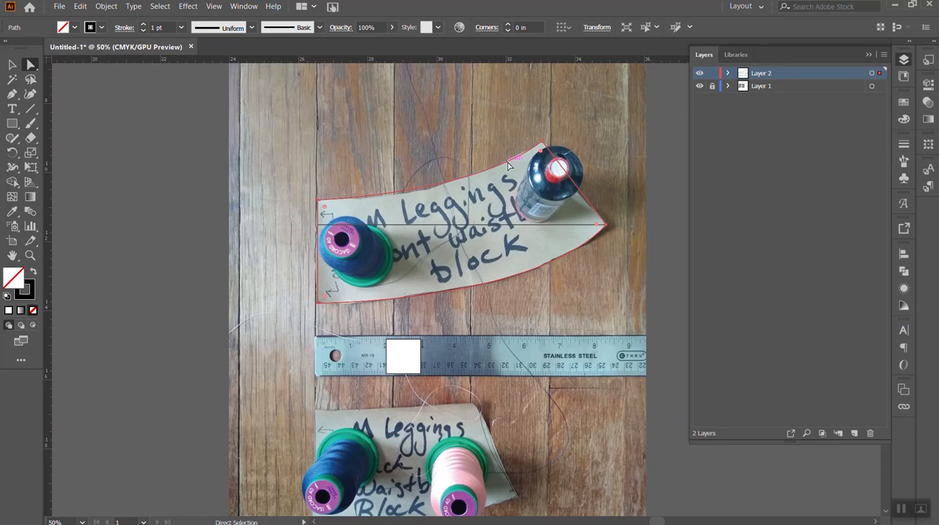
{"action": "left_click", "coordinate": [538, 146]}
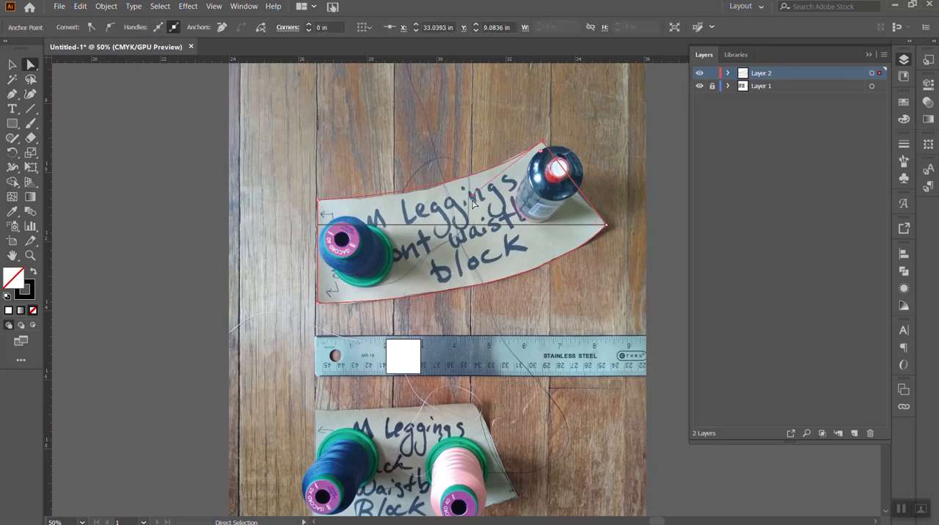
{"action": "left_click_drag", "start_coordinate": [473, 196], "coordinate": [450, 210]}
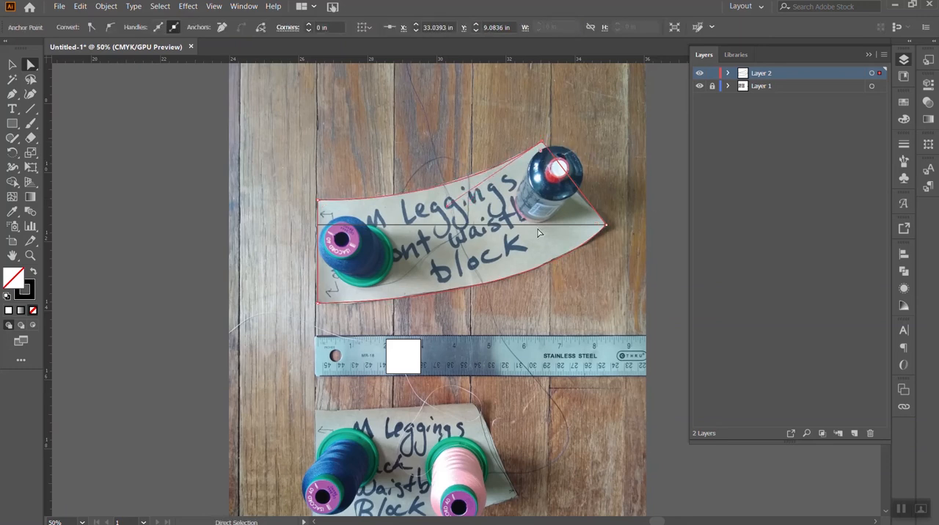
- Try to move the right tip anchor of the front waistband outline outward, and deselect the outline
{"action": "left_click", "coordinate": [606, 226]}
{"action": "left_click_drag", "start_coordinate": [607, 226], "coordinate": [622, 225]}
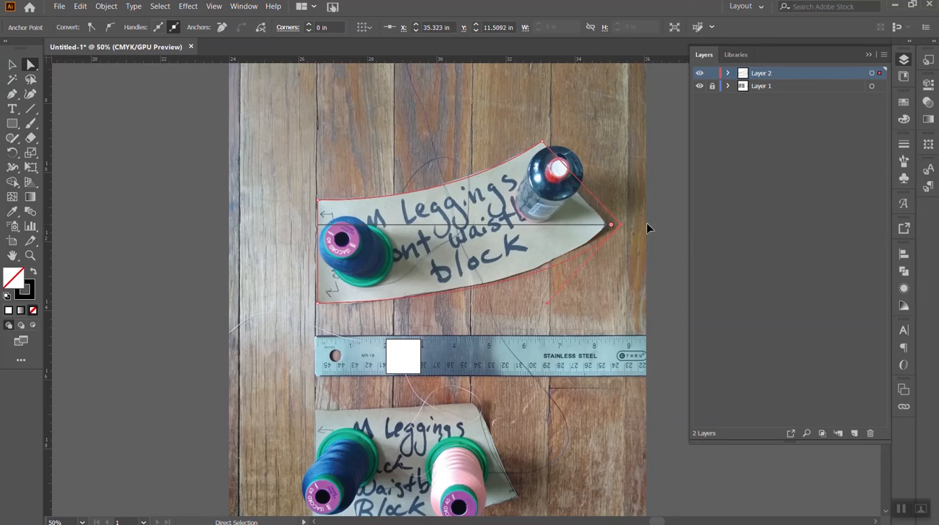
{"action": "left_click", "coordinate": [11, 65]}
{"action": "left_click", "coordinate": [298, 228]}
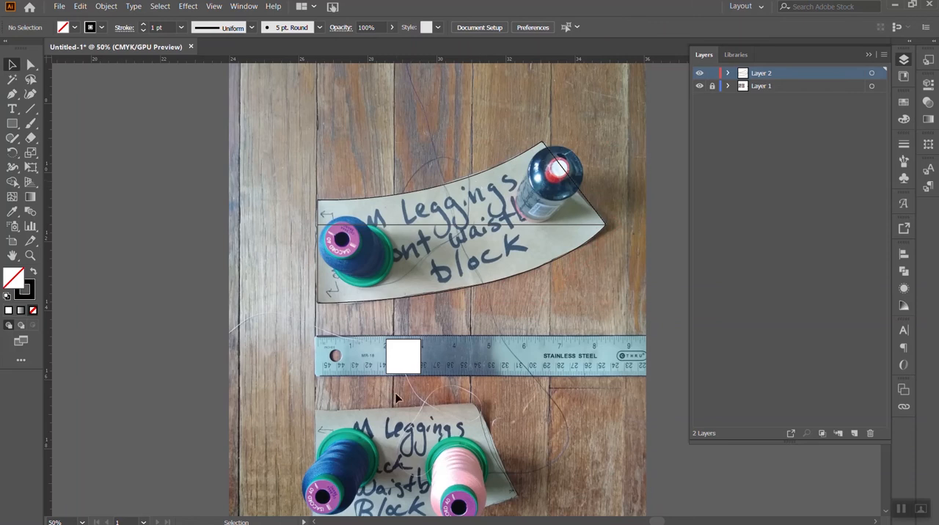
- Dim the images on the locked photo layer, Layer 1, to 50% and deselect the outline
{"action": "scroll", "coordinate": [408, 411], "scroll_direction": "down", "scroll_amount": 1}
{"action": "left_click", "coordinate": [547, 199]}
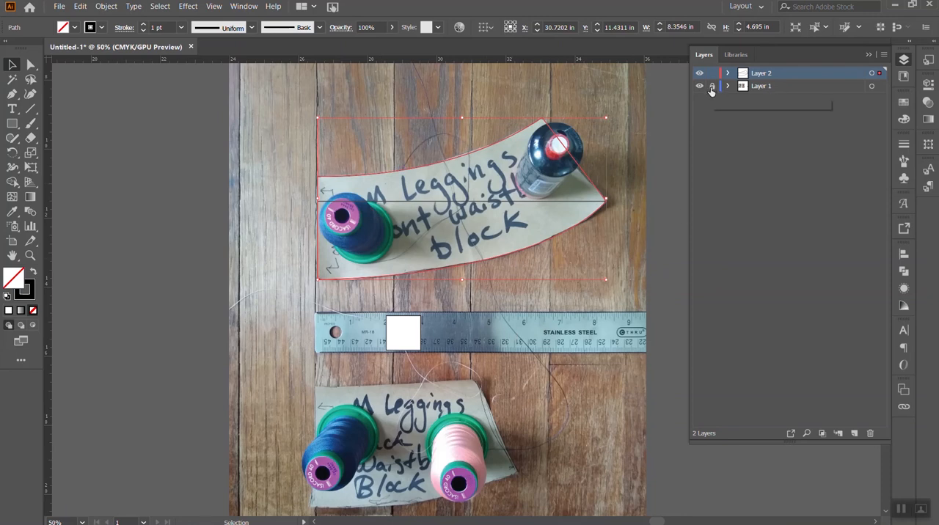
{"action": "left_click", "coordinate": [766, 89]}
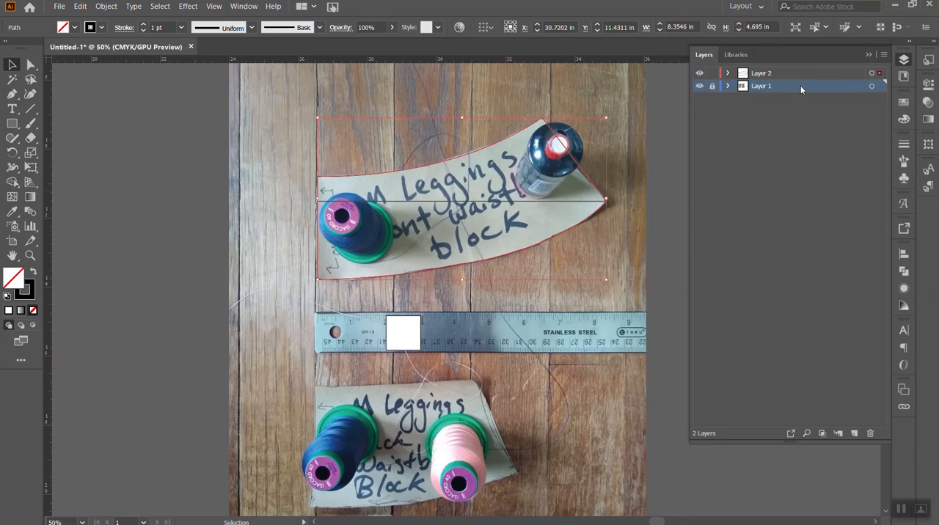
{"action": "double_click", "coordinate": [800, 86]}
{"action": "left_click", "coordinate": [88, 119]}
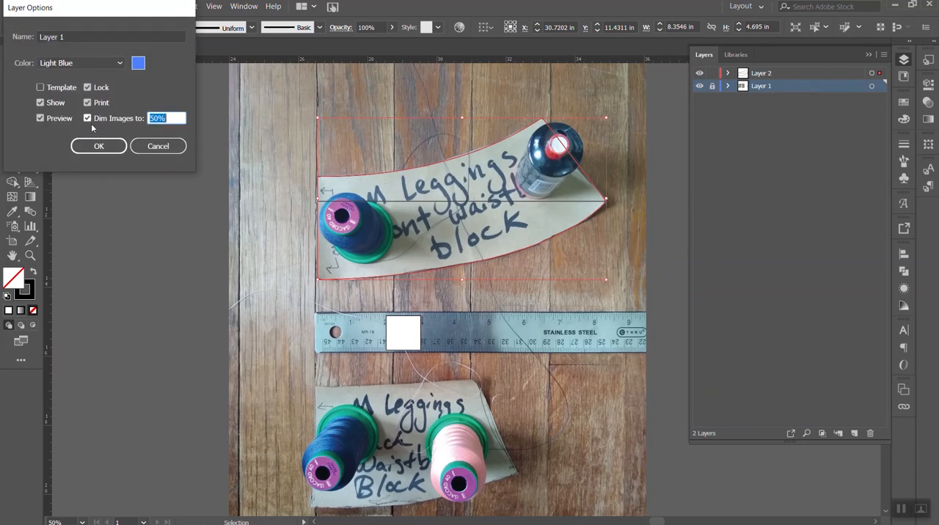
{"action": "left_click", "coordinate": [98, 146]}
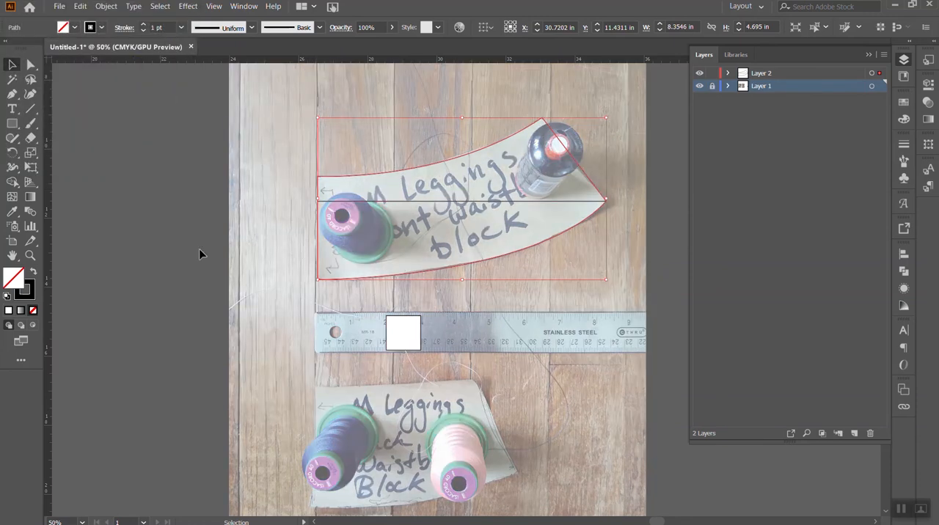
{"action": "left_click", "coordinate": [325, 256]}
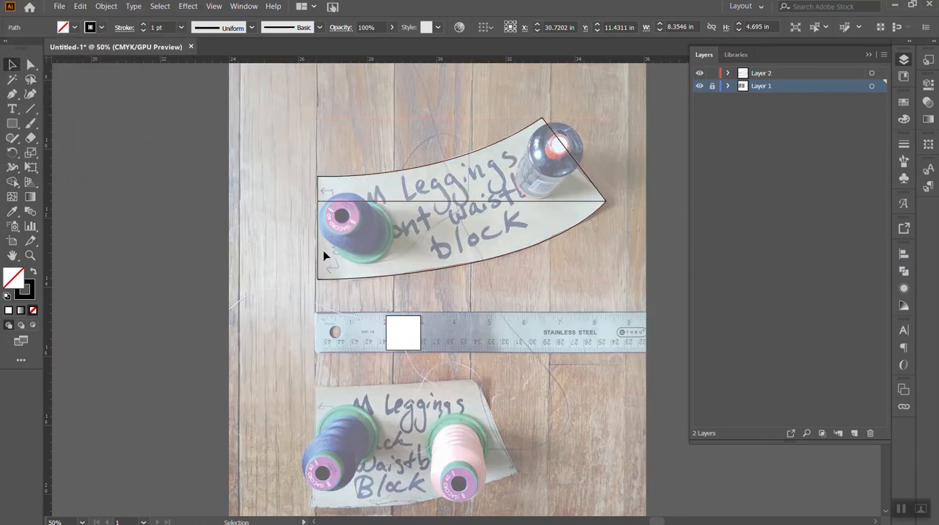
- Select the front waistband outline and start an Offset Path on it with the preview turned on
{"action": "left_click", "coordinate": [394, 275]}
{"action": "left_click", "coordinate": [107, 6]}
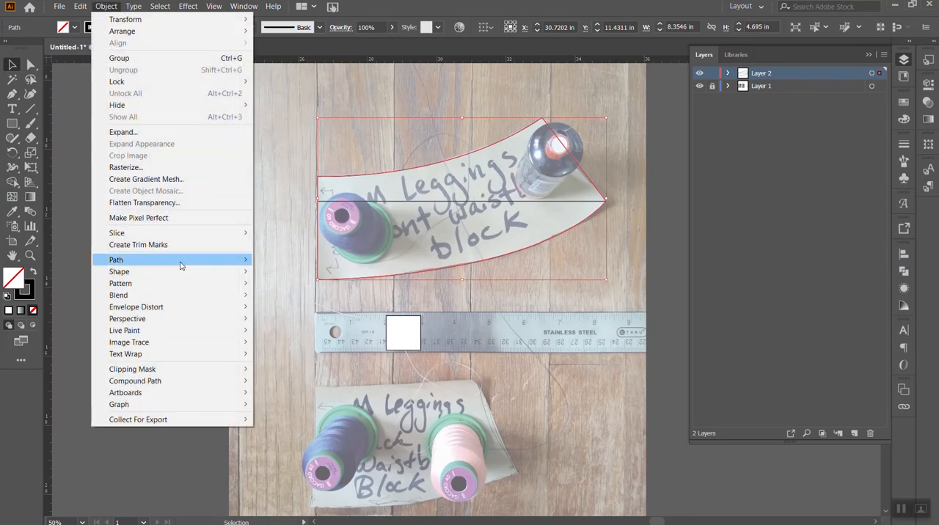
{"action": "mouse_move", "coordinate": [182, 264]}
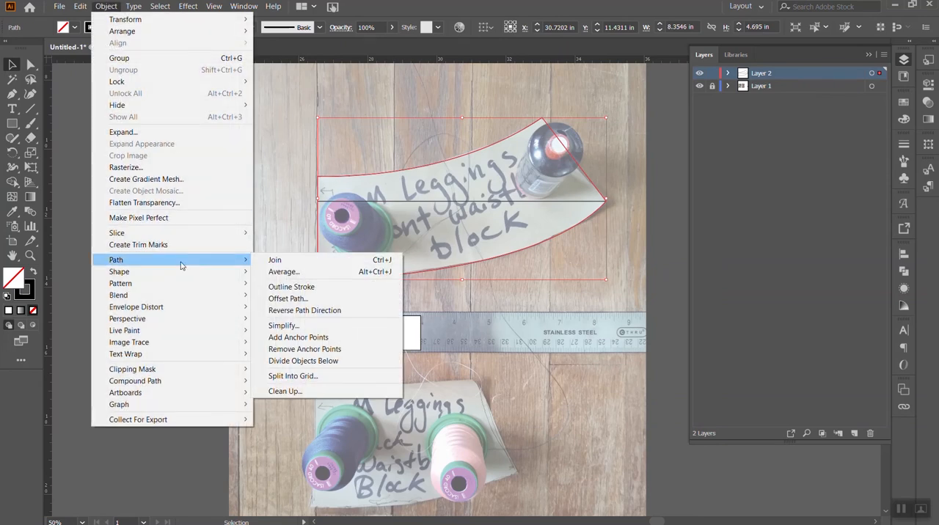
{"action": "left_click", "coordinate": [297, 302]}
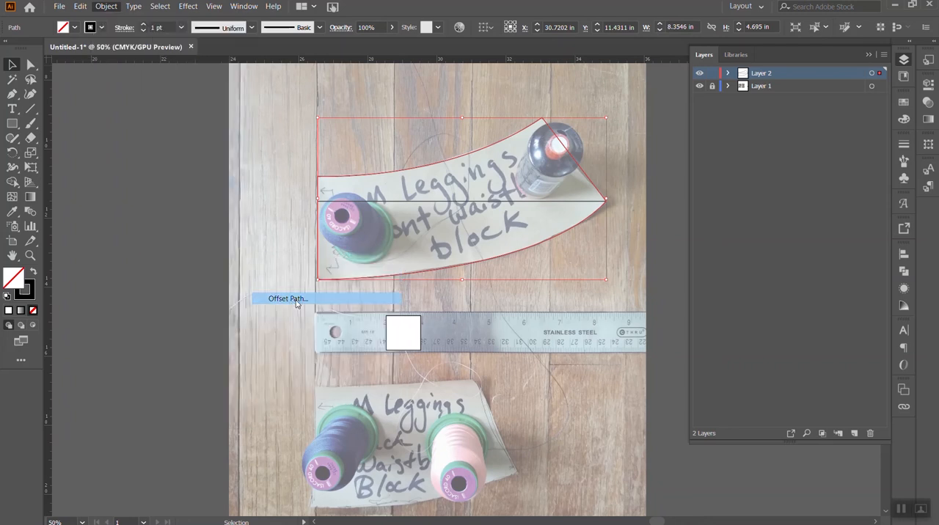
{"action": "left_click_drag", "start_coordinate": [100, 9], "coordinate": [235, 139]}
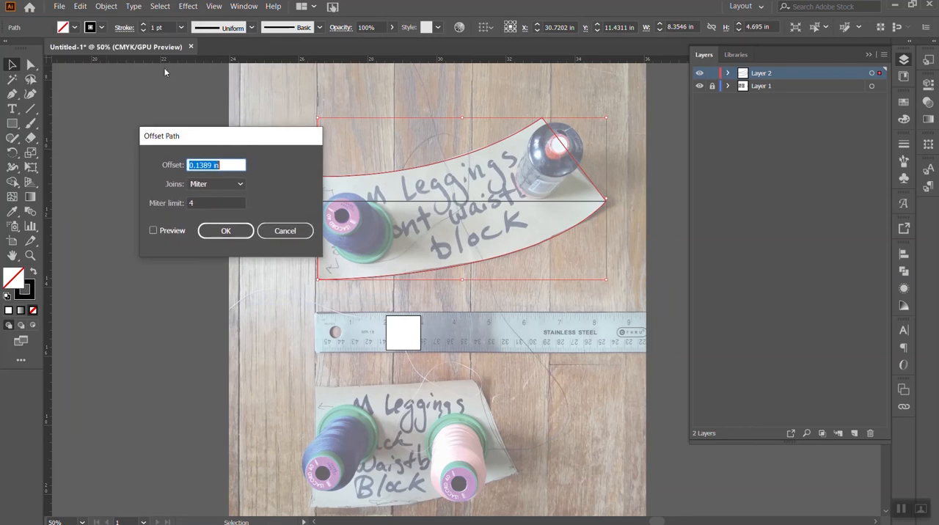
{"action": "left_click_drag", "start_coordinate": [220, 136], "coordinate": [173, 124]}
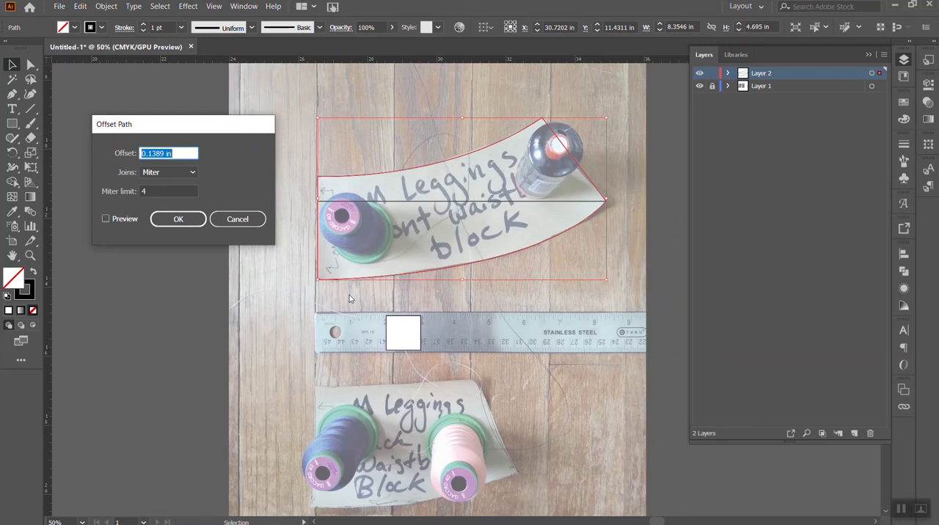
{"action": "left_click", "coordinate": [105, 219]}
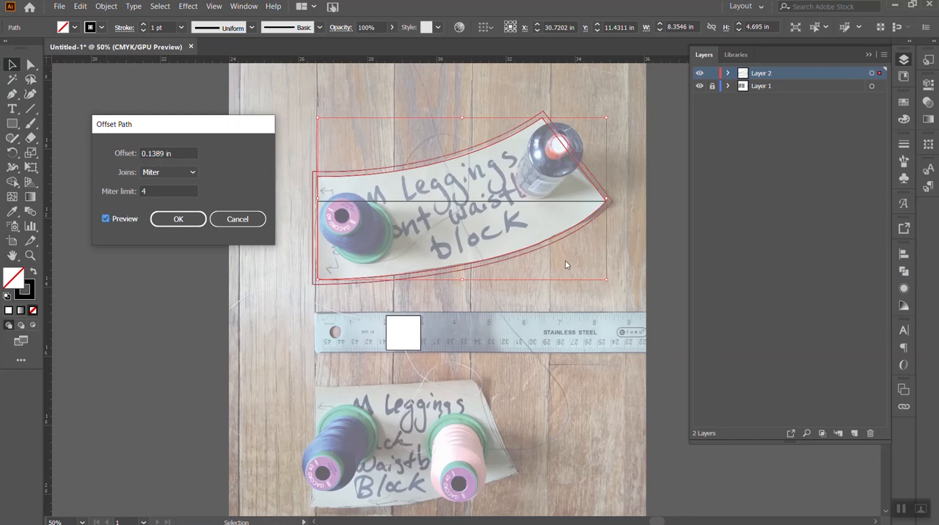
- Preview a 0.25 in offset, change it to 0.5 in with mitered joins, and apply it around the front waistband outline
{"action": "left_click_drag", "start_coordinate": [168, 153], "coordinate": [149, 153]}
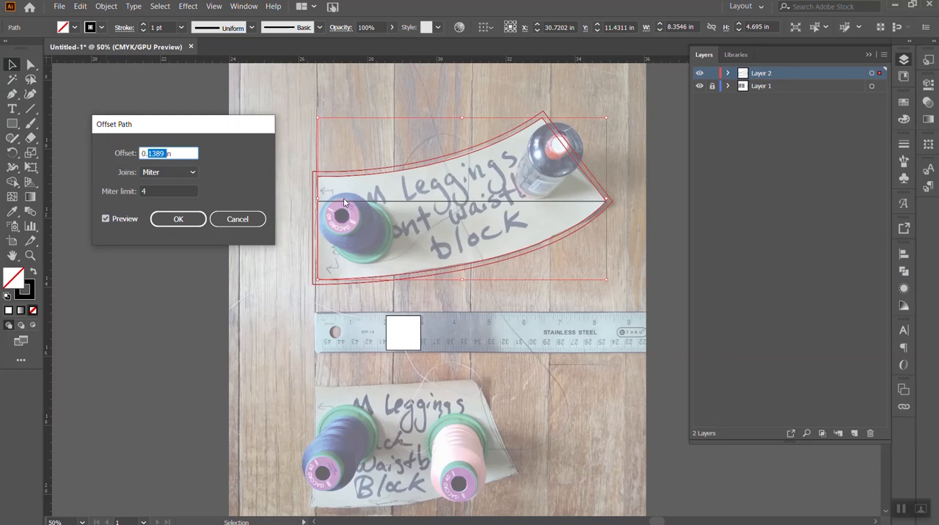
{"action": "type", "text": "25"}
{"action": "left_click", "coordinate": [146, 191]}
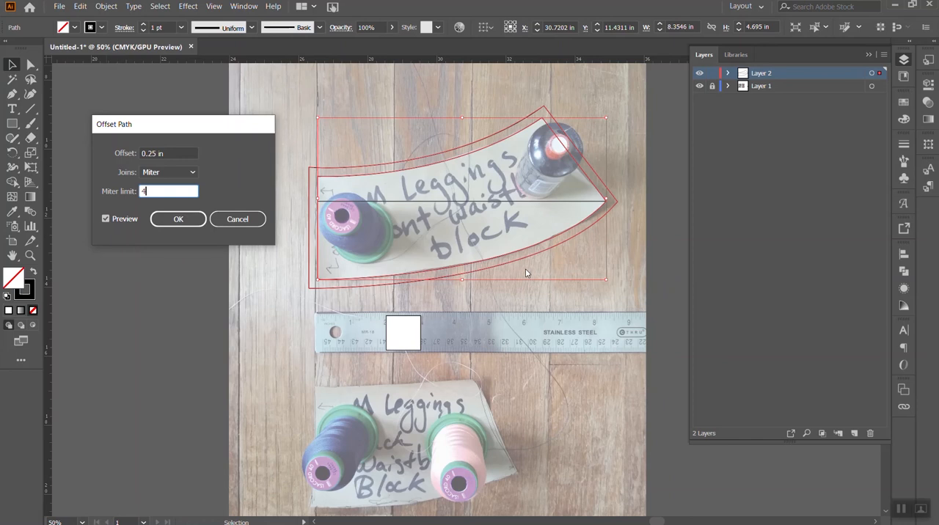
{"action": "left_click", "coordinate": [152, 153]}
{"action": "key", "text": "BackSpace"}
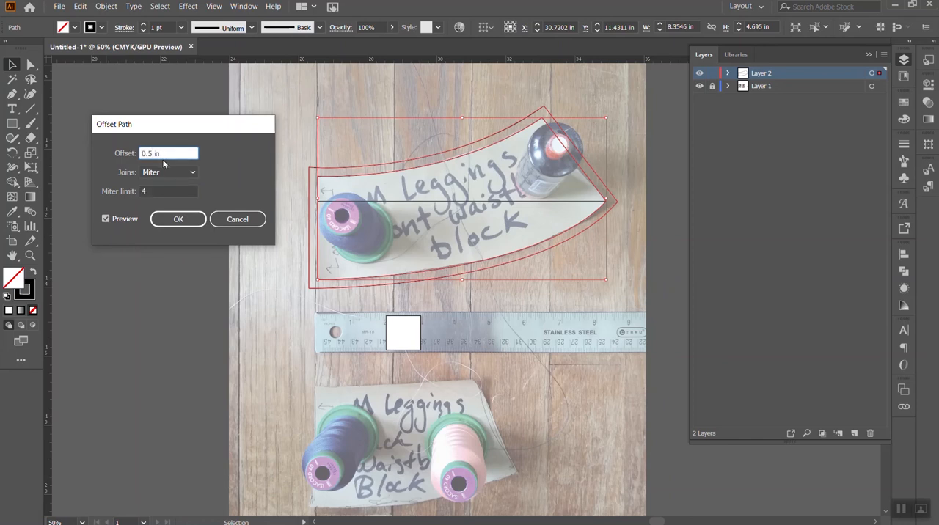
{"action": "left_click", "coordinate": [171, 190]}
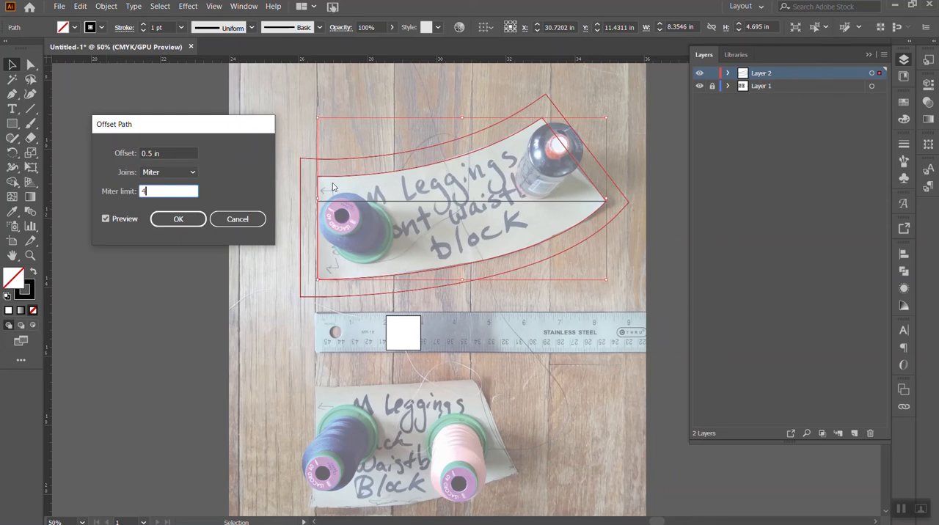
{"action": "left_click", "coordinate": [180, 222]}
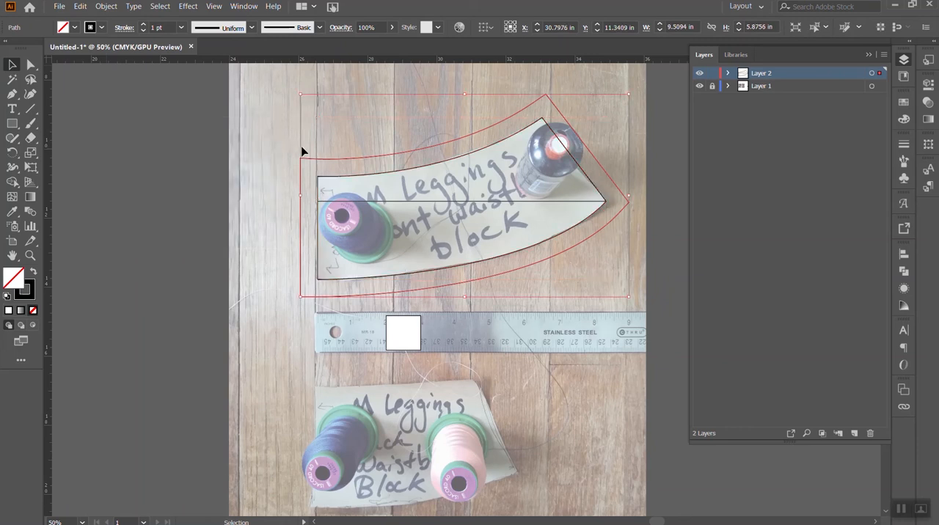
- Remove the offset outline's left end and close it with a straight vertical line in line with the block's left edge
{"action": "left_click", "coordinate": [31, 65]}
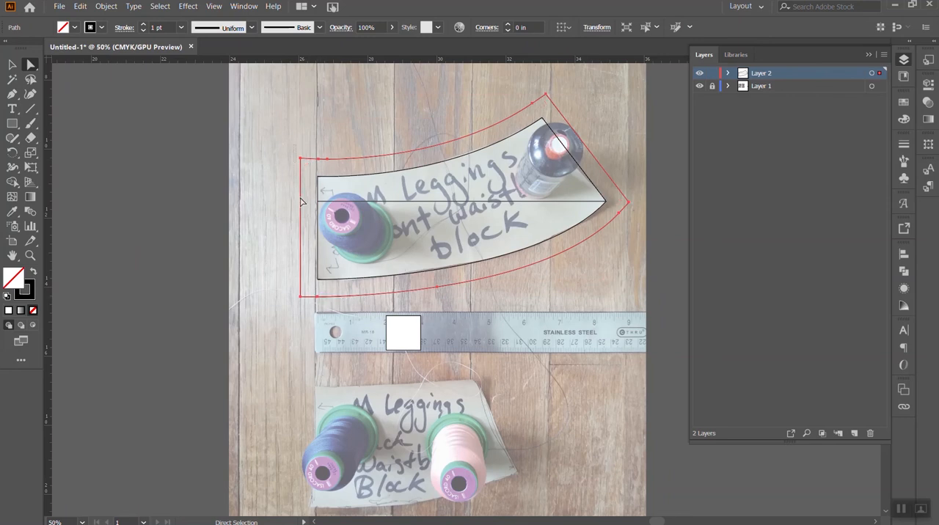
{"action": "left_click_drag", "start_coordinate": [307, 321], "coordinate": [307, 321]}
{"action": "key", "text": "Delete"}
{"action": "left_click", "coordinate": [12, 96]}
{"action": "left_click", "coordinate": [317, 158]}
{"action": "left_click", "coordinate": [317, 296]}
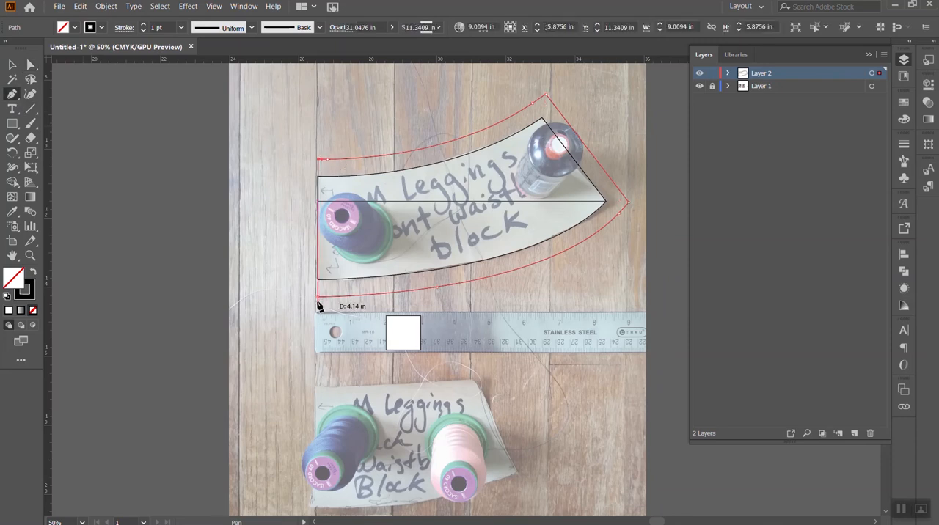
{"action": "left_click", "coordinate": [11, 65]}
{"action": "left_click", "coordinate": [138, 198]}
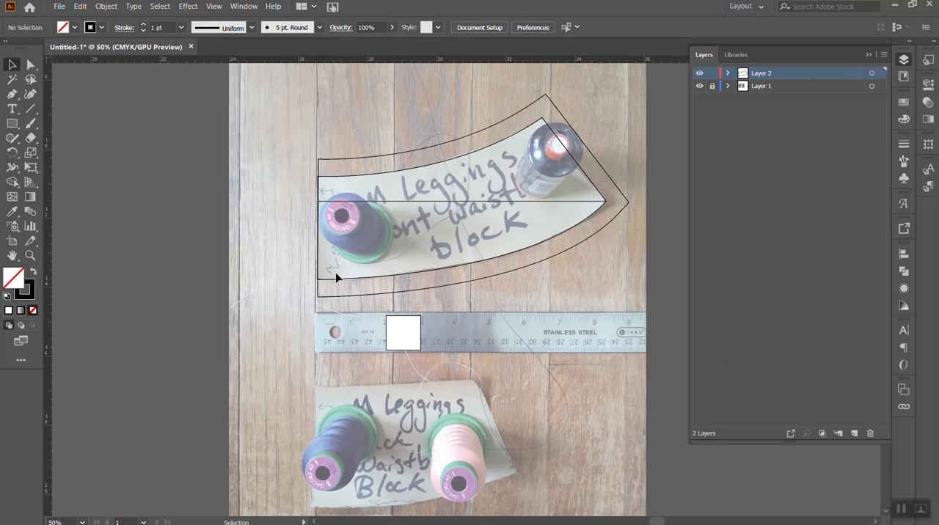
- Select all the front waistband paths to examine their anchors and overall bounds, and clear the selection
{"action": "left_click", "coordinate": [32, 65]}
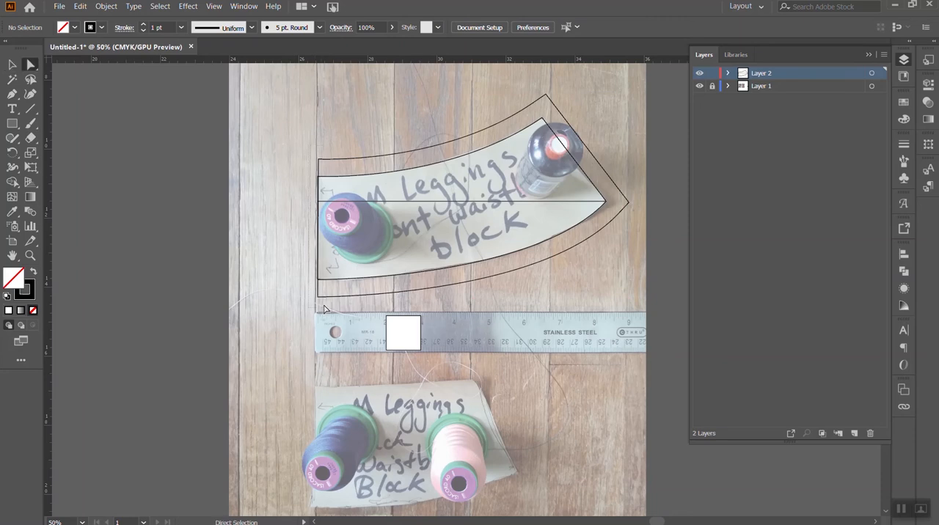
{"action": "key", "text": "ctrl+a"}
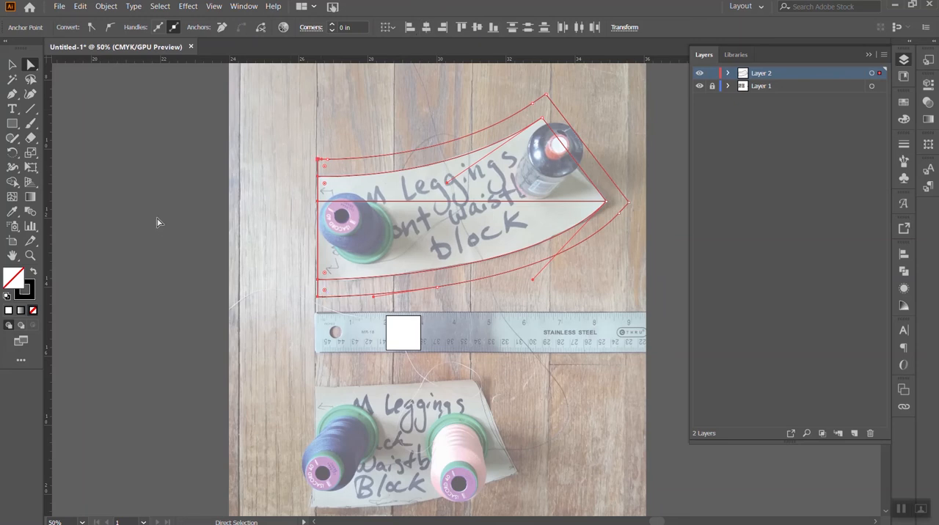
{"action": "left_click", "coordinate": [22, 63]}
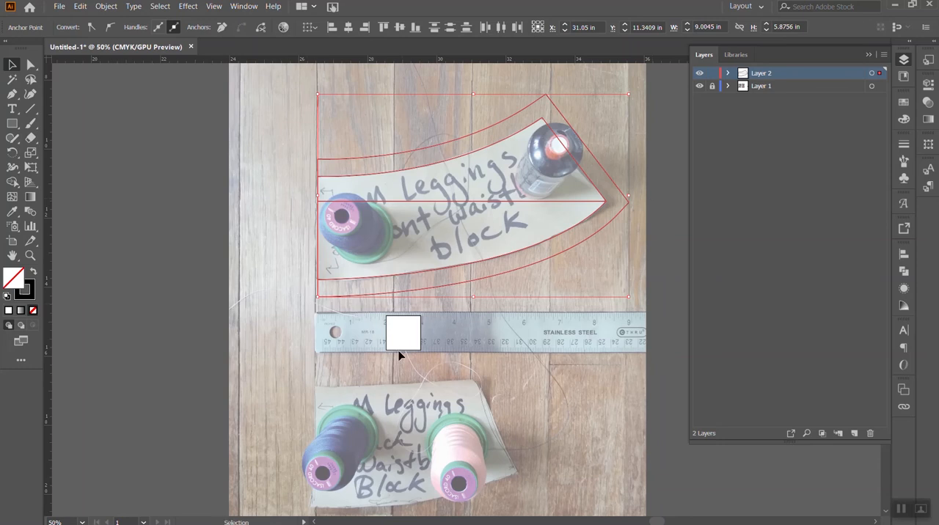
{"action": "left_click", "coordinate": [182, 212]}
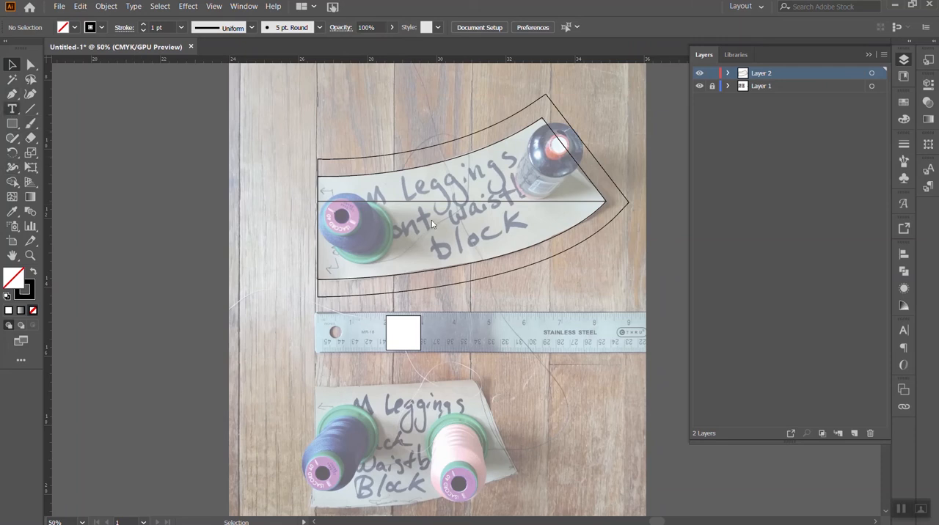
- Add an 18 pt text box inside the front waistband block reading "Medium Leggings" and "Front Waist" on two lines
{"action": "key", "text": "t"}
{"action": "left_click_drag", "start_coordinate": [400, 211], "coordinate": [519, 264]}
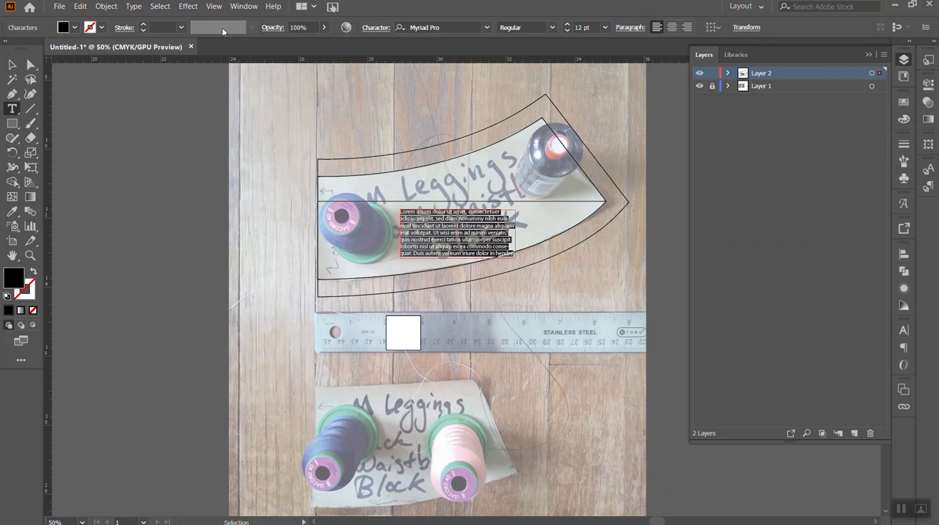
{"action": "left_click", "coordinate": [566, 24]}
{"action": "left_click", "coordinate": [566, 24]}
{"action": "left_click", "coordinate": [566, 24]}
{"action": "left_click", "coordinate": [567, 24]}
{"action": "left_click", "coordinate": [566, 24]}
{"action": "left_click", "coordinate": [567, 24]}
{"action": "type", "text": "M"}
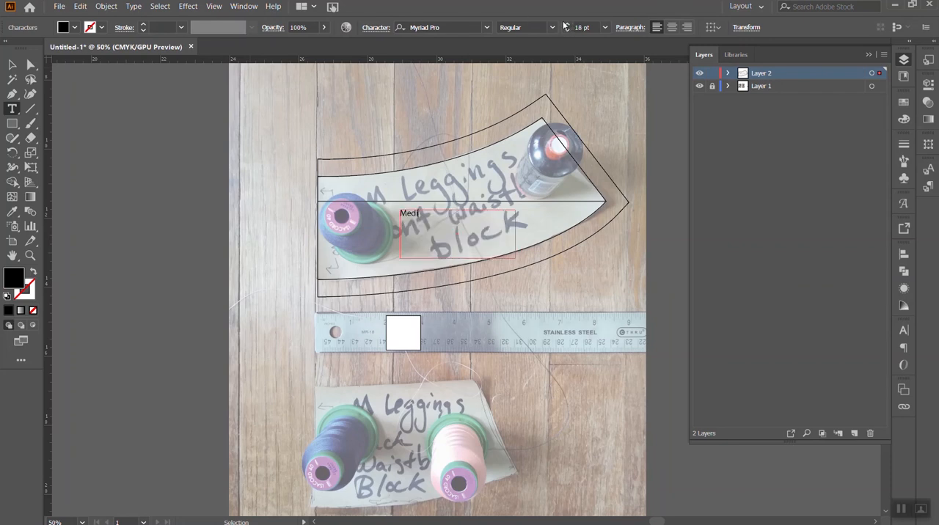
{"action": "type", "text": "edium Leggings Front Waist"}
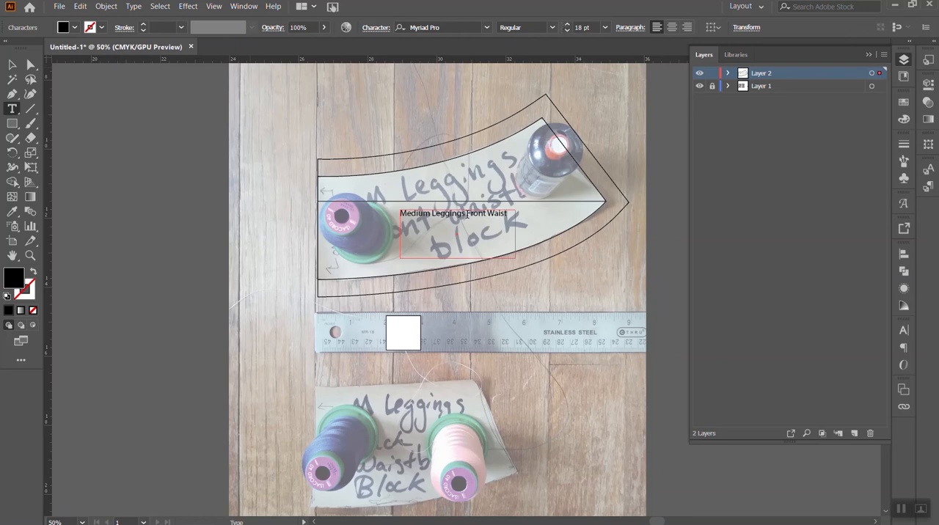
{"action": "key", "text": "Return"}
- Enlarge the whole front waistband label to 30 pt and deselect it
{"action": "key", "text": "ctrl+a"}
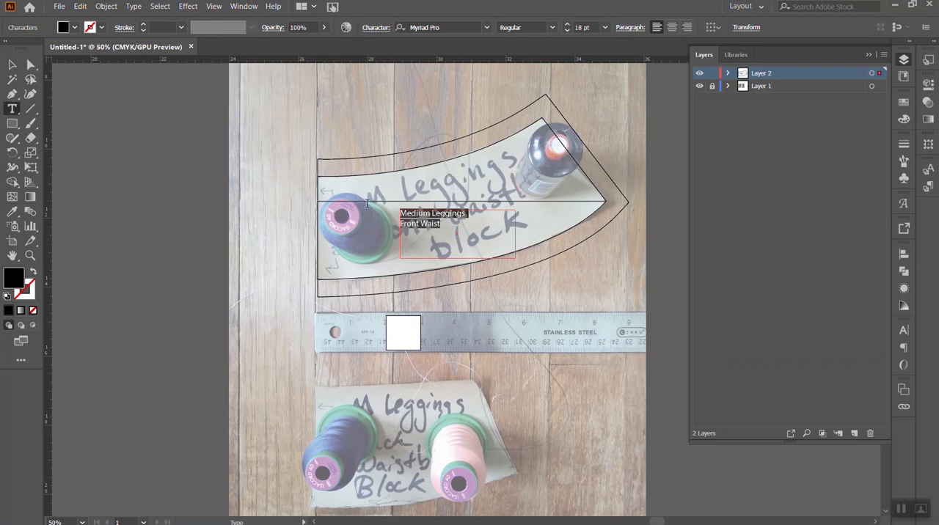
{"action": "left_click", "coordinate": [569, 27]}
{"action": "left_click", "coordinate": [569, 25]}
{"action": "left_click", "coordinate": [568, 24]}
{"action": "left_click", "coordinate": [568, 24]}
{"action": "left_click", "coordinate": [569, 24]}
{"action": "key", "text": "Escape"}
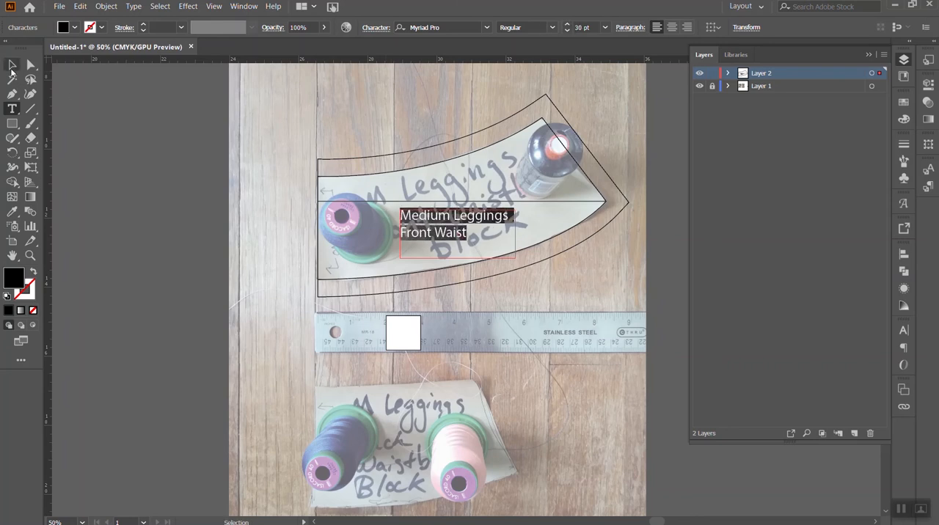
{"action": "left_click", "coordinate": [190, 131]}
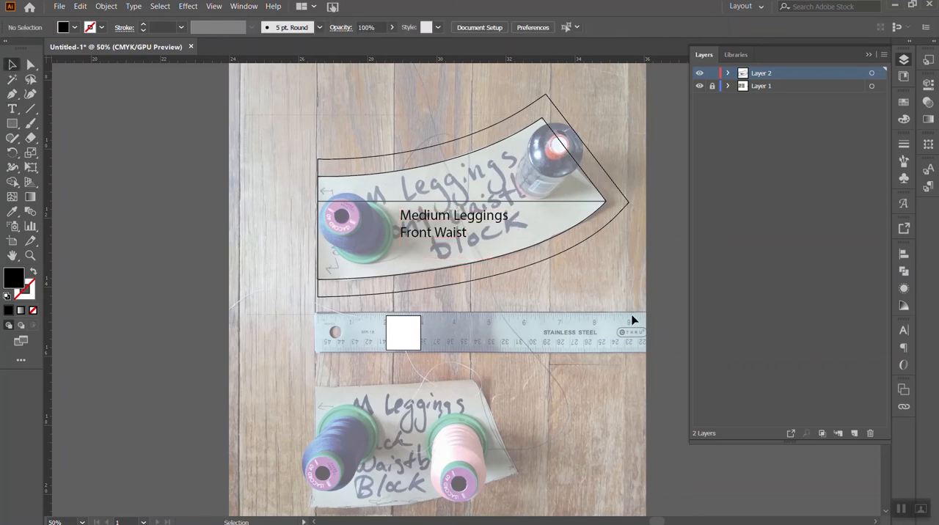
- Group the front waistband outlines, horizontal line and text label together, and deselect the group
{"action": "key", "text": "ctrl+a"}
{"action": "right_click", "coordinate": [559, 235]}
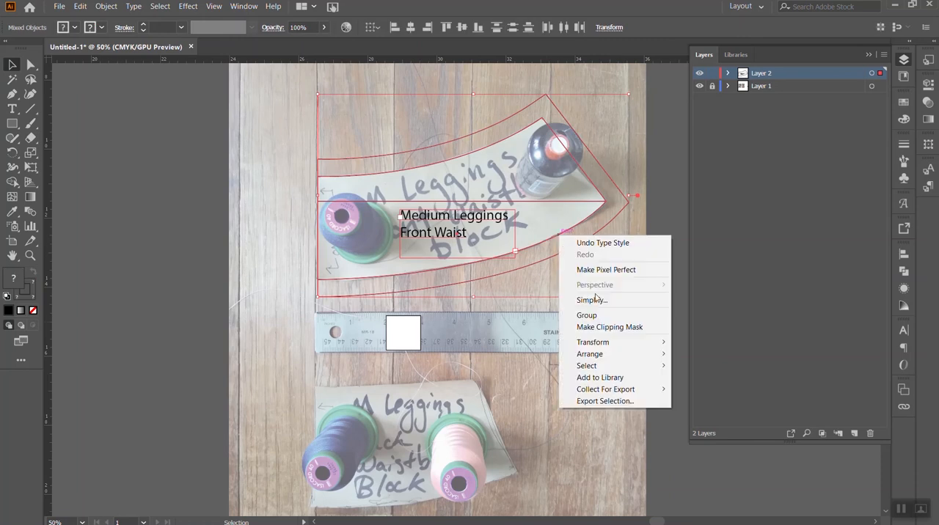
{"action": "left_click", "coordinate": [594, 316]}
{"action": "left_click", "coordinate": [655, 255]}
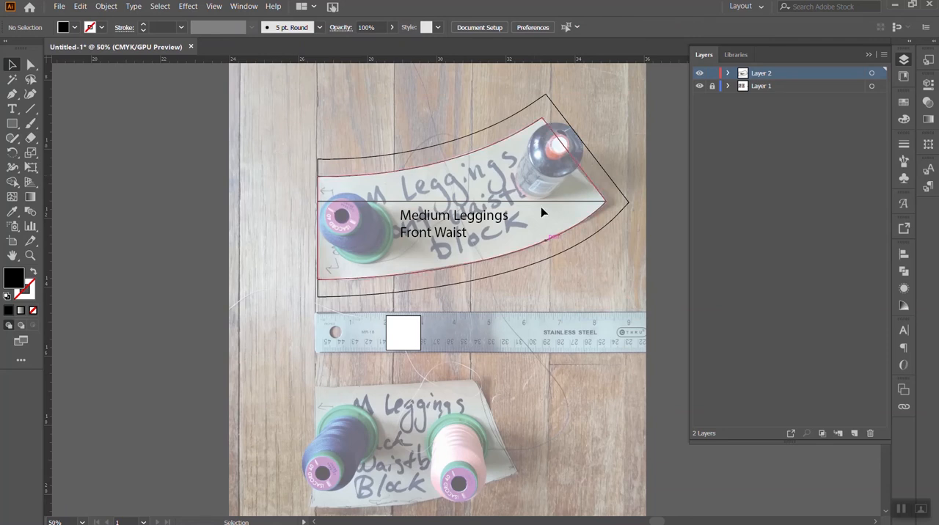
- Trace the back waistband block's outline with the Pen tool and draw a separate small arch on the floor beside it
{"action": "scroll", "coordinate": [446, 358], "scroll_direction": "down", "scroll_amount": 3}
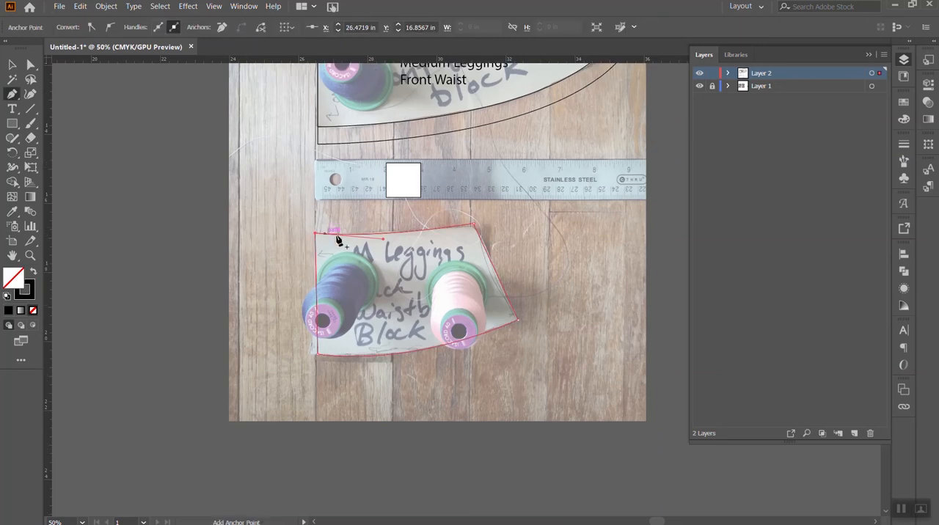
{"action": "left_click_drag", "start_coordinate": [582, 272], "coordinate": [635, 268]}
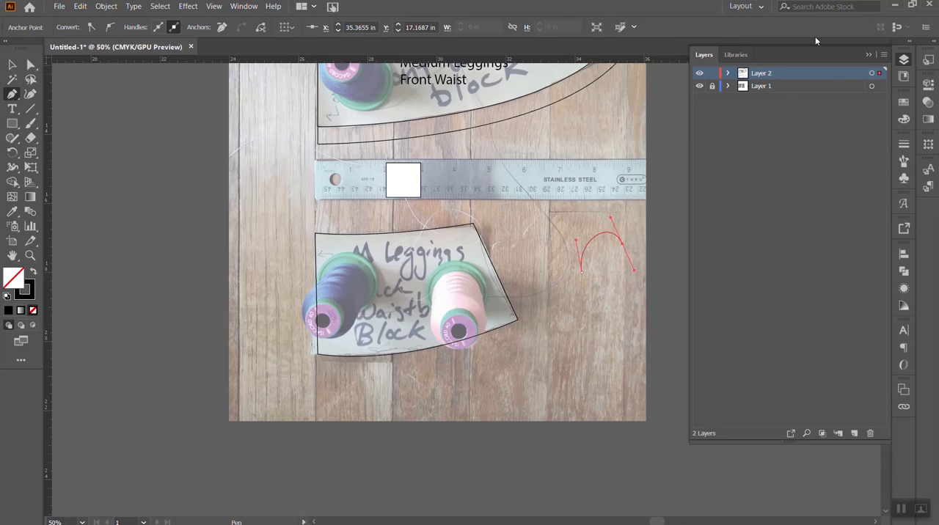
- Draw a straight line about 3.06 in long along the slanted end of the front waistband's inner outline and deselect it
{"action": "left_click", "coordinate": [901, 509]}
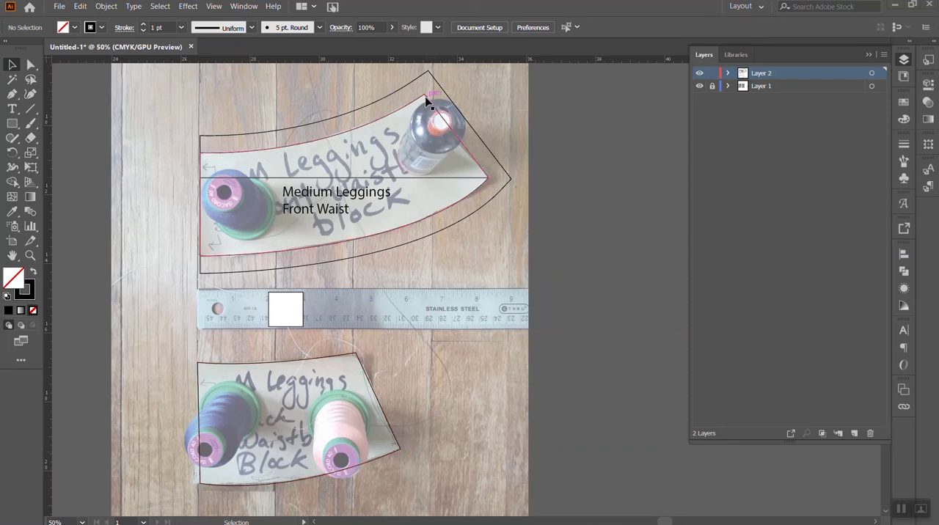
{"action": "left_click", "coordinate": [30, 109]}
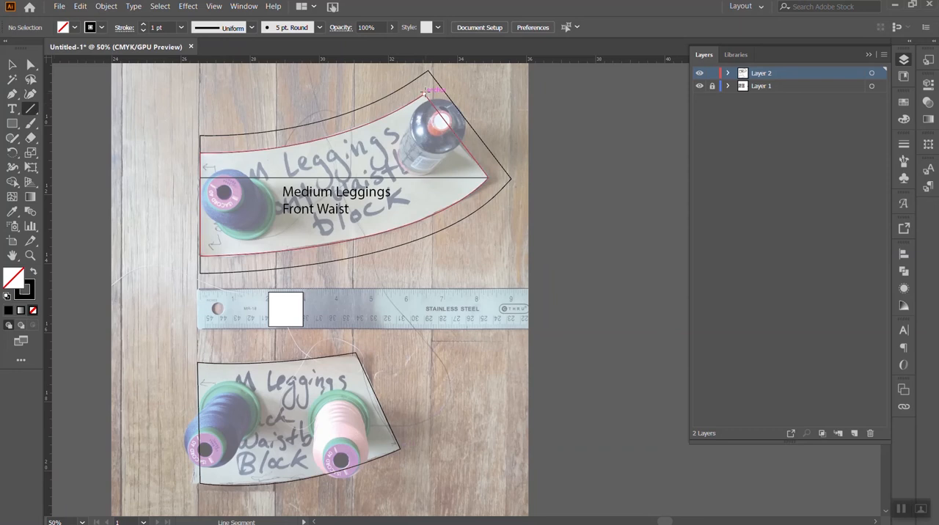
{"action": "left_click", "coordinate": [425, 96]}
{"action": "left_click", "coordinate": [374, 240]}
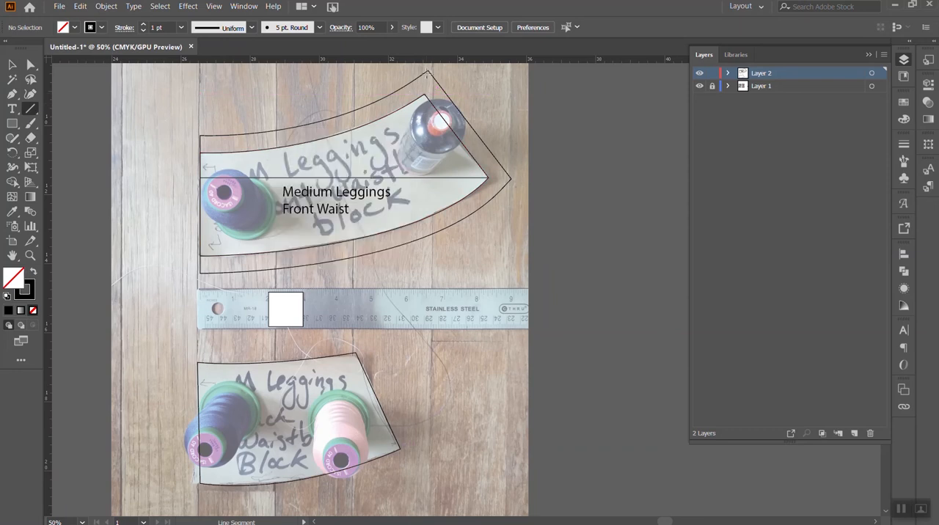
{"action": "left_click_drag", "start_coordinate": [425, 96], "coordinate": [487, 178]}
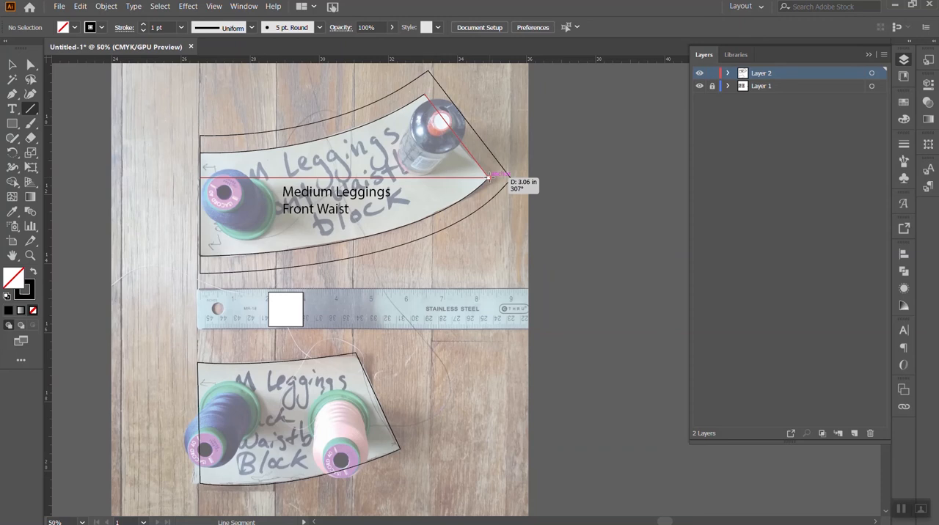
{"action": "left_click_drag", "start_coordinate": [488, 178], "coordinate": [488, 178]}
{"action": "key", "text": "v"}
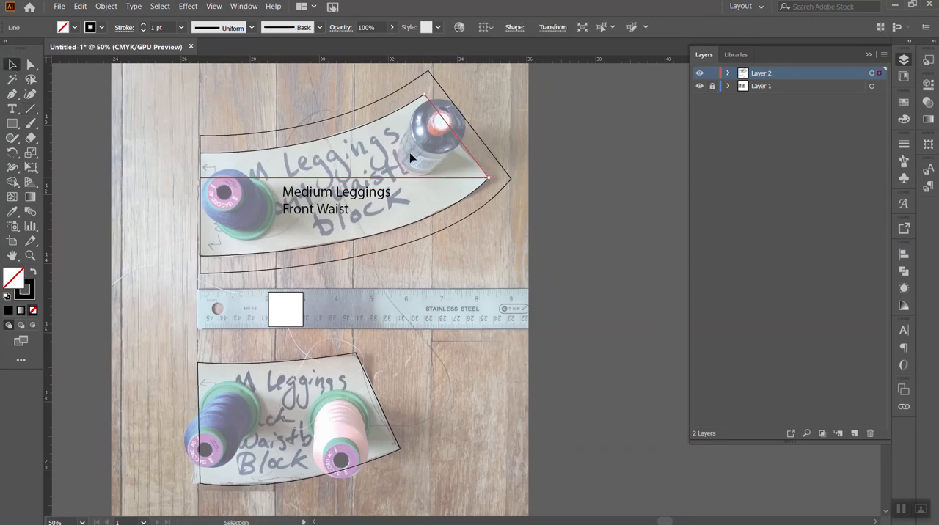
{"action": "left_click", "coordinate": [496, 132]}
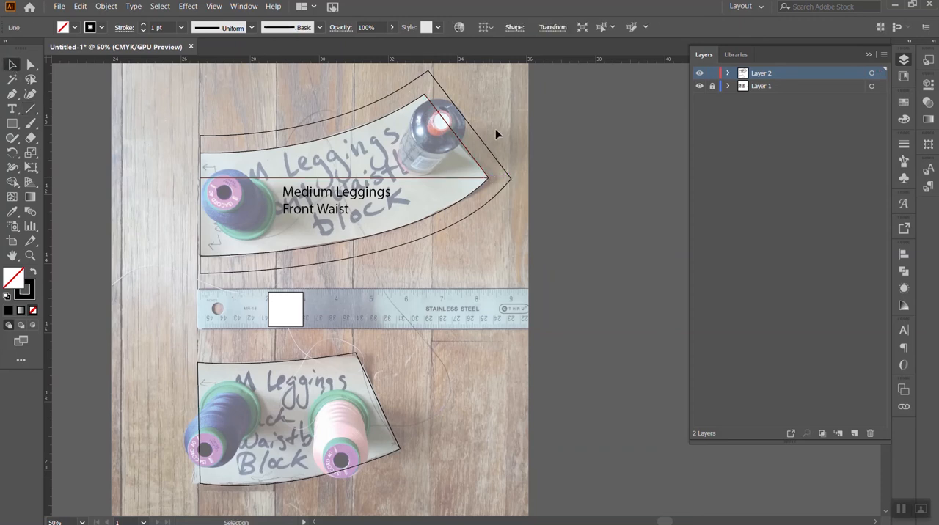
- Draw a straight line between the two corners of the back waistband outline's slanted side
{"action": "left_click", "coordinate": [30, 108]}
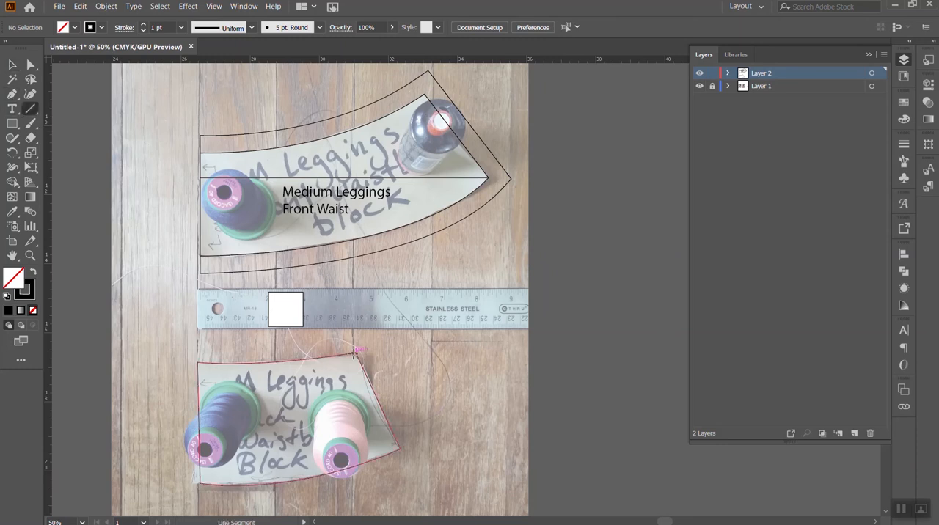
{"action": "left_click_drag", "start_coordinate": [356, 351], "coordinate": [399, 448]}
{"action": "left_click", "coordinate": [12, 66]}
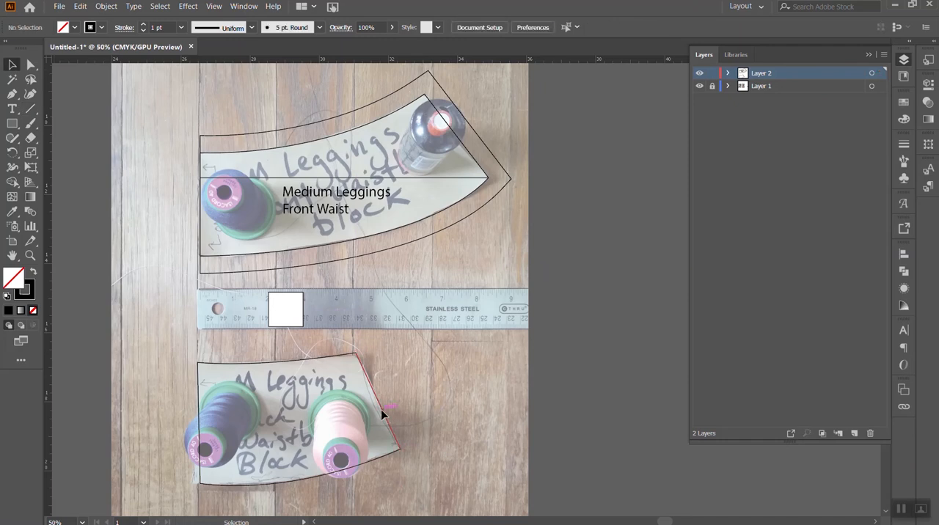
- Nudge the back waistband outline's lower anchor on the slanted side slightly upward and deselect the path
{"action": "left_click", "coordinate": [33, 66]}
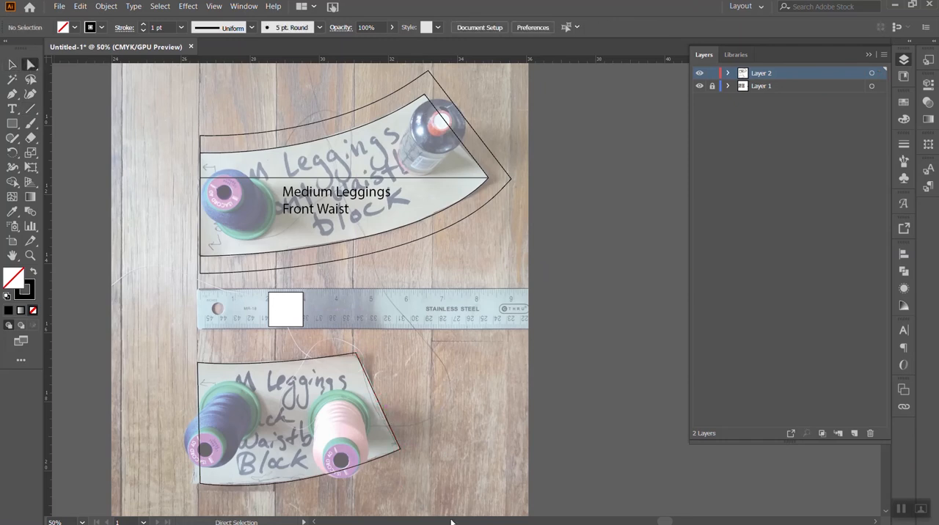
{"action": "left_click", "coordinate": [400, 448]}
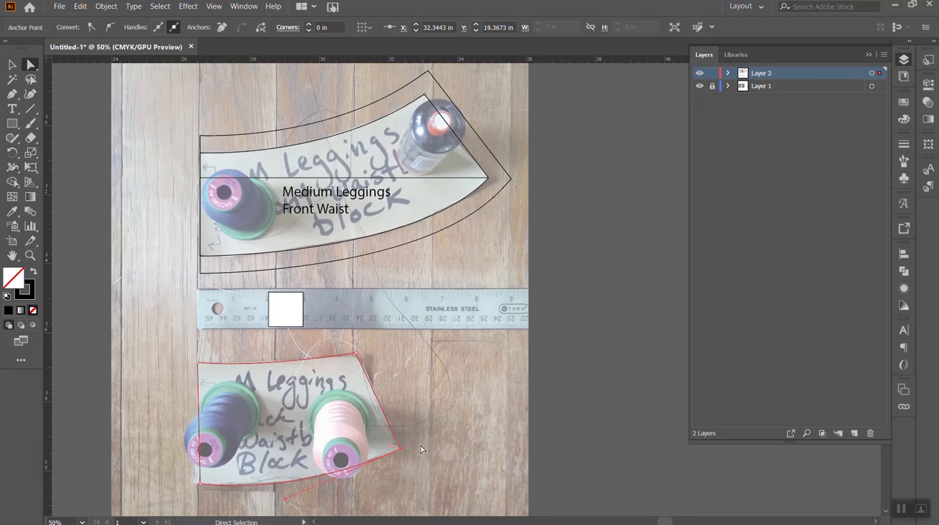
{"action": "key", "text": "Up"}
{"action": "left_click", "coordinate": [420, 449]}
- Redraw the straight line along the adjusted slanted side of the back waistband and clear the selection
{"action": "left_click", "coordinate": [30, 109]}
{"action": "left_click_drag", "start_coordinate": [356, 353], "coordinate": [400, 447]}
{"action": "key", "text": "v"}
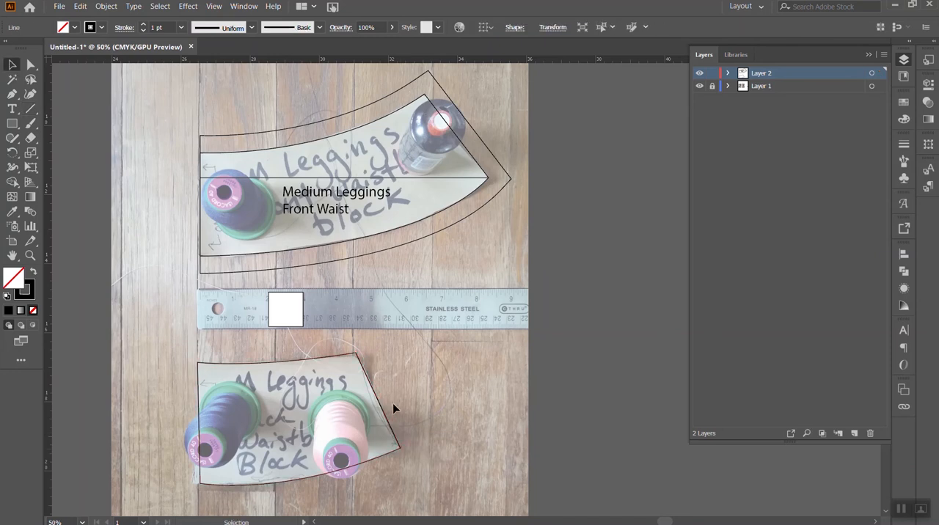
{"action": "left_click", "coordinate": [387, 416]}
{"action": "left_click", "coordinate": [384, 407]}
{"action": "left_click", "coordinate": [386, 407]}
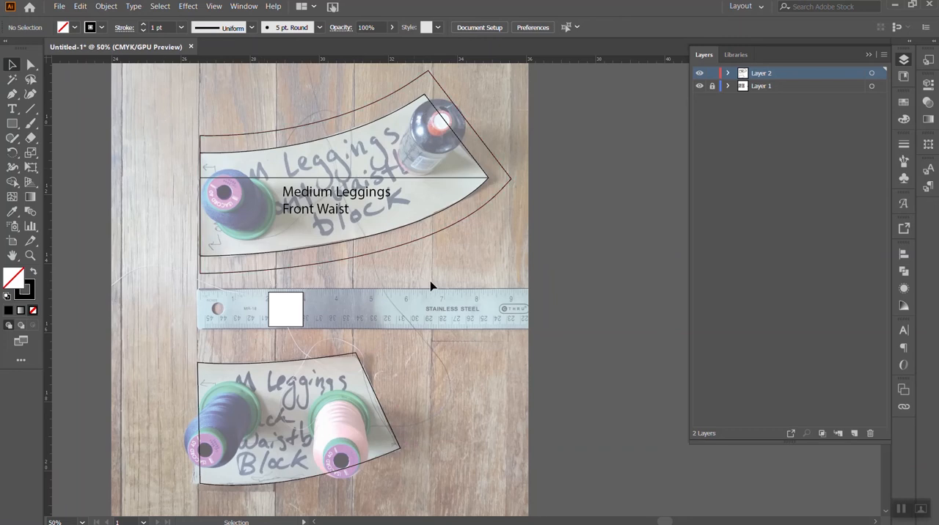
- Offset the back waistband outline by 0.5 in with Miter joins and a miter limit of 4, previewing Bevel joins before applying
{"action": "left_click", "coordinate": [291, 362]}
{"action": "left_click", "coordinate": [58, 6]}
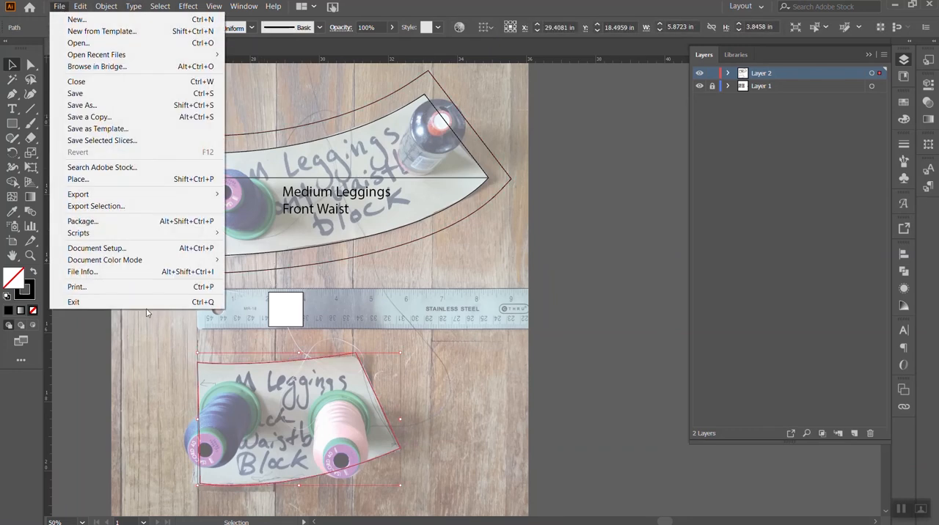
{"action": "mouse_move", "coordinate": [107, 7]}
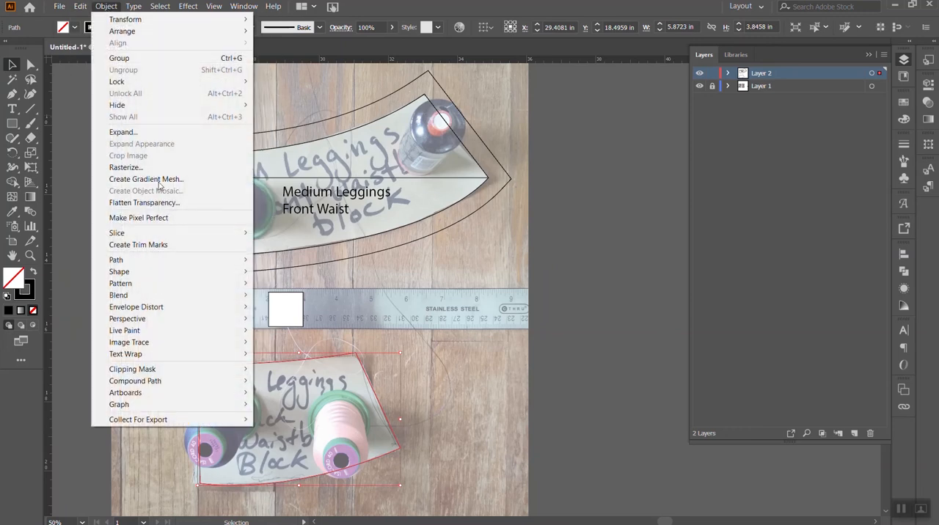
{"action": "mouse_move", "coordinate": [189, 260]}
{"action": "left_click", "coordinate": [327, 298]}
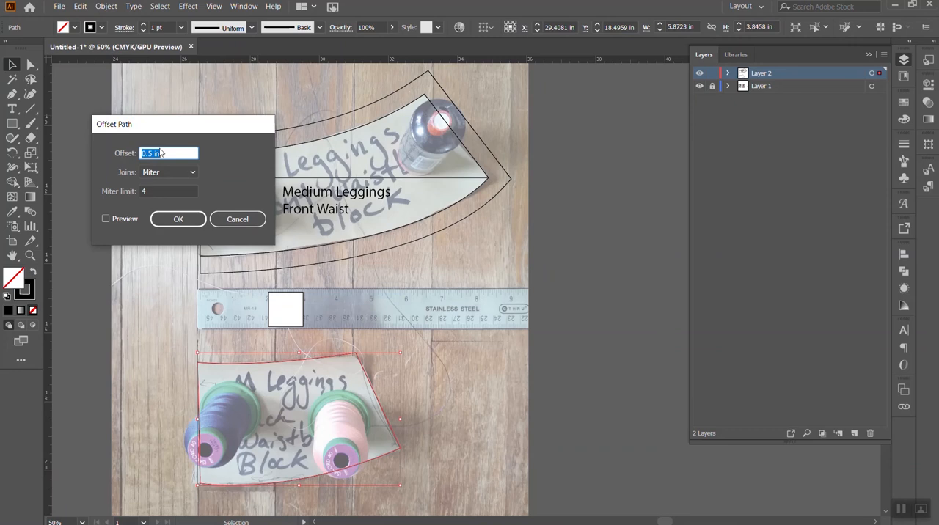
{"action": "left_click", "coordinate": [106, 220]}
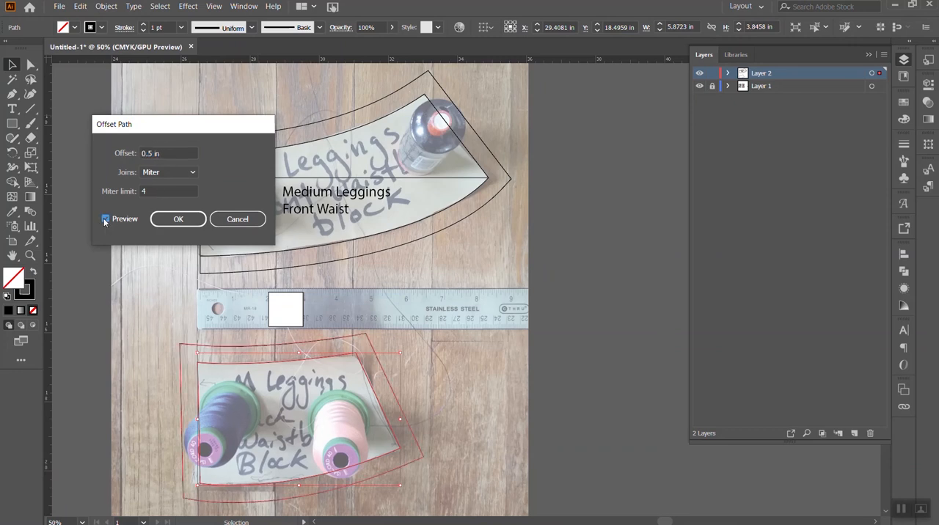
{"action": "left_click", "coordinate": [168, 174]}
{"action": "left_click", "coordinate": [171, 200]}
{"action": "left_click", "coordinate": [175, 174]}
{"action": "left_click", "coordinate": [177, 212]}
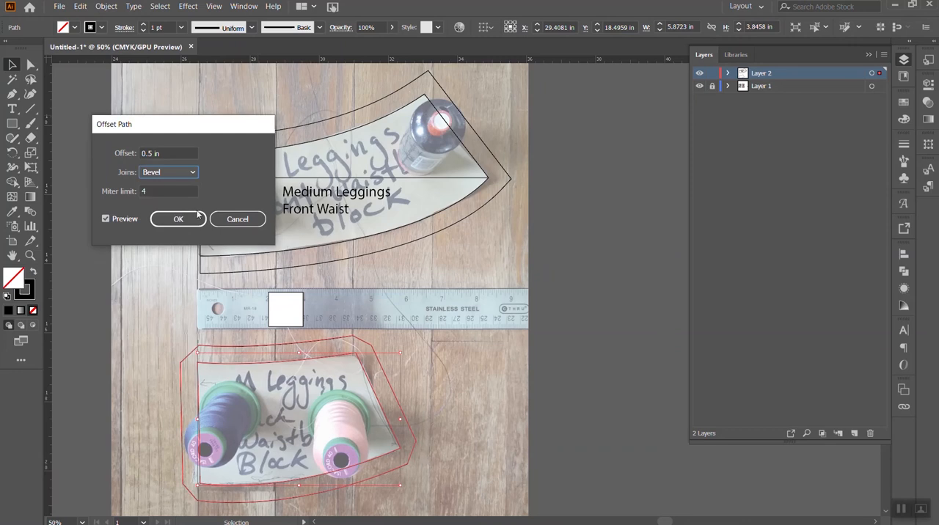
{"action": "left_click", "coordinate": [175, 171]}
{"action": "left_click", "coordinate": [169, 186]}
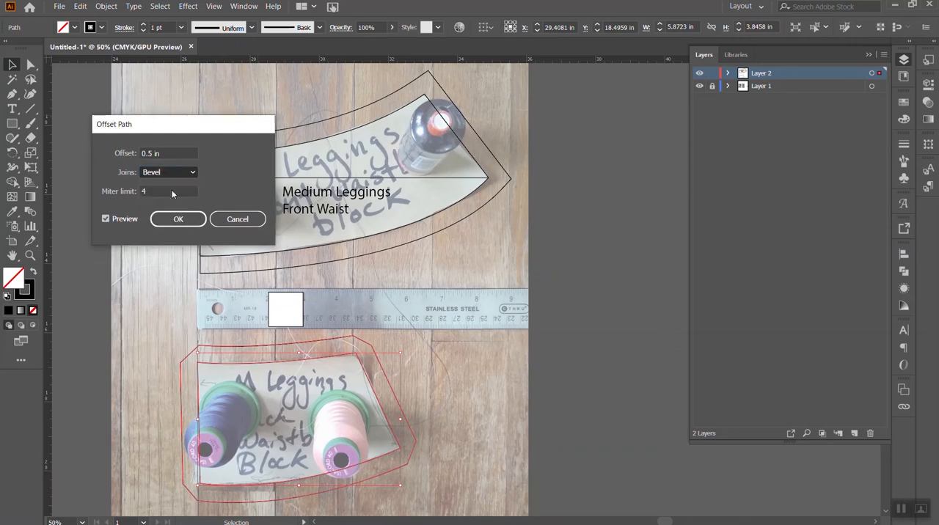
{"action": "left_click", "coordinate": [194, 223]}
{"action": "left_click", "coordinate": [478, 321]}
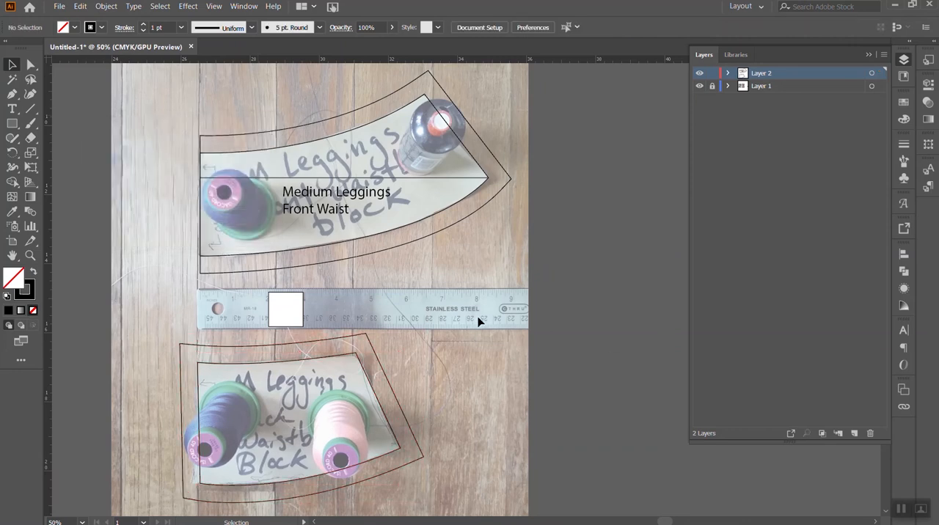
- Remove the seam allowance outline's projecting fold side and reclose the path with a straight Pen segment along the back waistband's fold edge
{"action": "left_click", "coordinate": [31, 65]}
{"action": "left_click", "coordinate": [181, 344]}
{"action": "key", "text": "Delete"}
{"action": "left_click", "coordinate": [198, 498]}
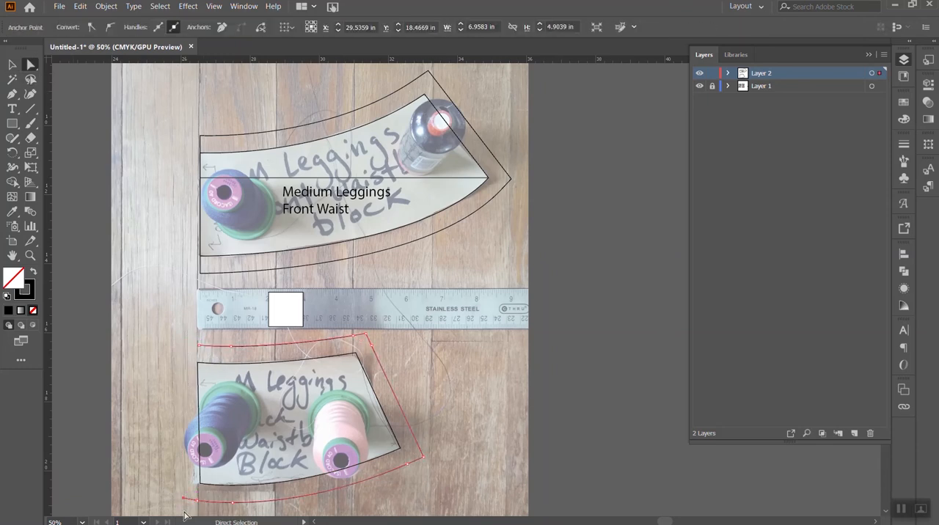
{"action": "left_click", "coordinate": [12, 94]}
{"action": "left_click", "coordinate": [199, 345]}
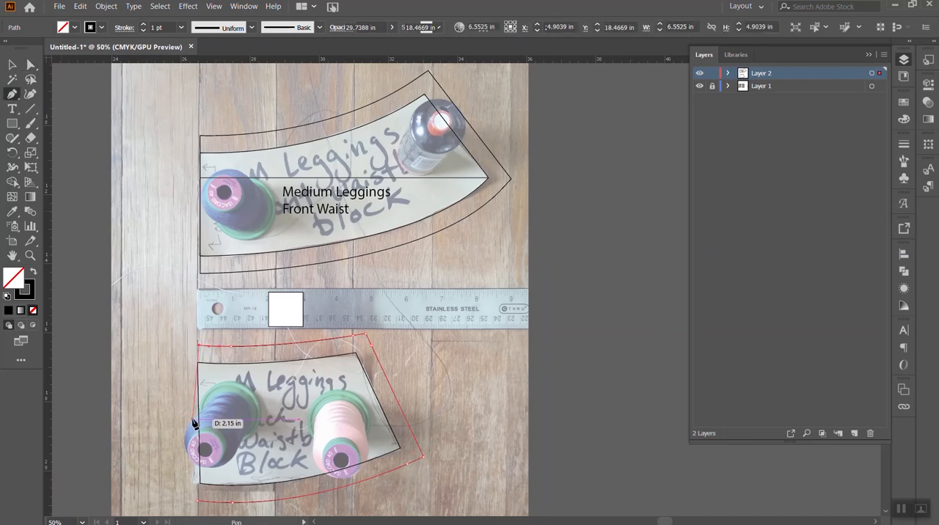
{"action": "left_click", "coordinate": [198, 504]}
- Adjust the seam allowance's fold-side corners and align the fold-side anchors of both back waistband outlines on one vertical line
{"action": "key", "text": "a"}
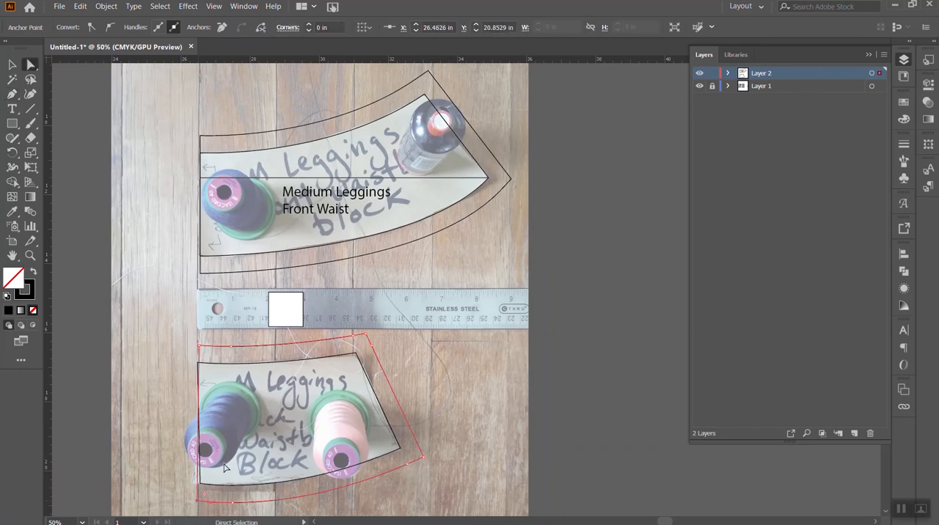
{"action": "left_click", "coordinate": [198, 507]}
{"action": "left_click_drag", "start_coordinate": [199, 504], "coordinate": [204, 505]}
{"action": "left_click_drag", "start_coordinate": [203, 348], "coordinate": [197, 349]}
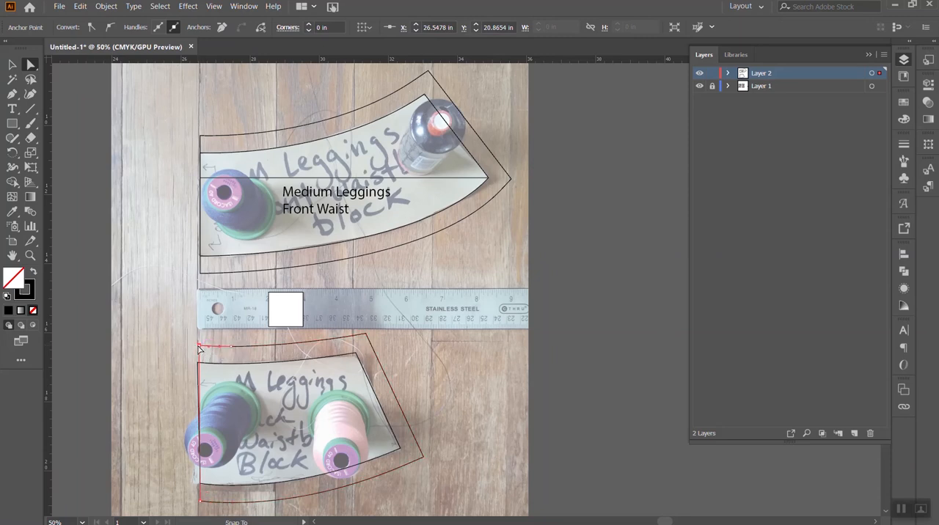
{"action": "left_click", "coordinate": [187, 339]}
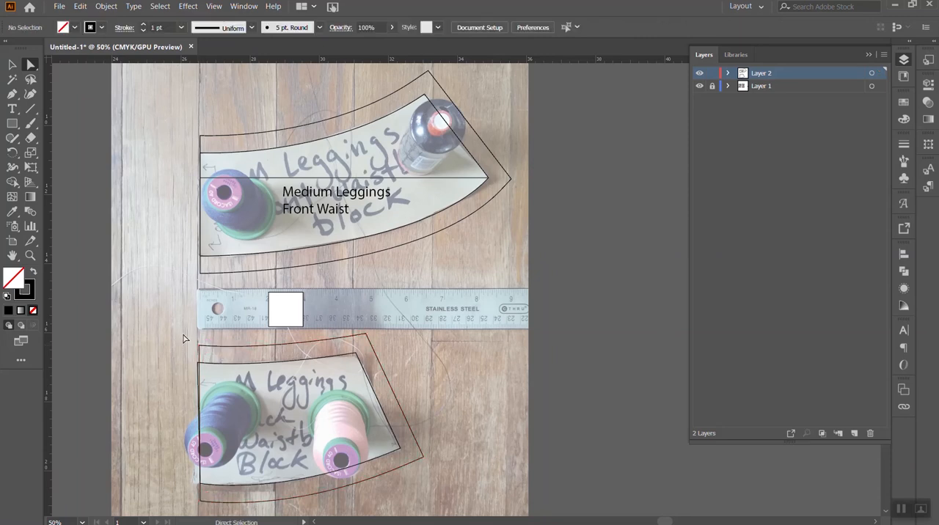
{"action": "left_click", "coordinate": [204, 506]}
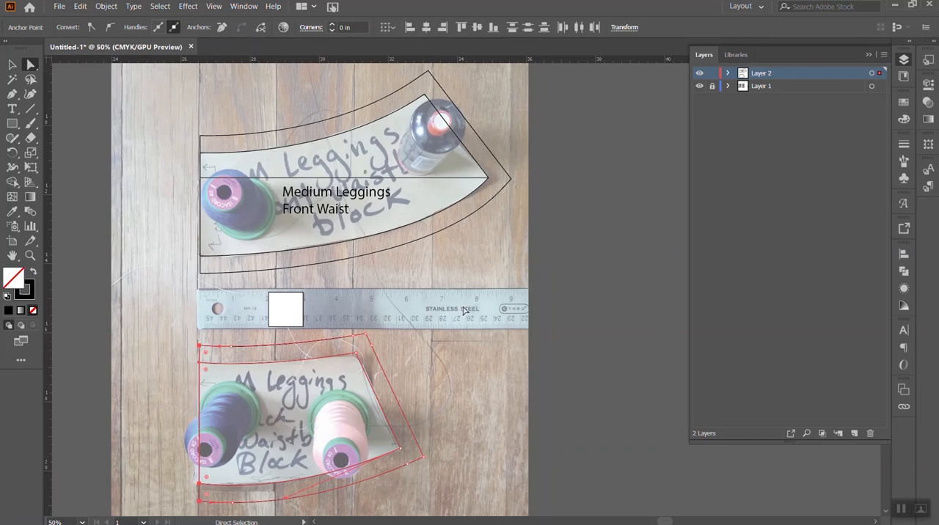
{"action": "key", "text": "v"}
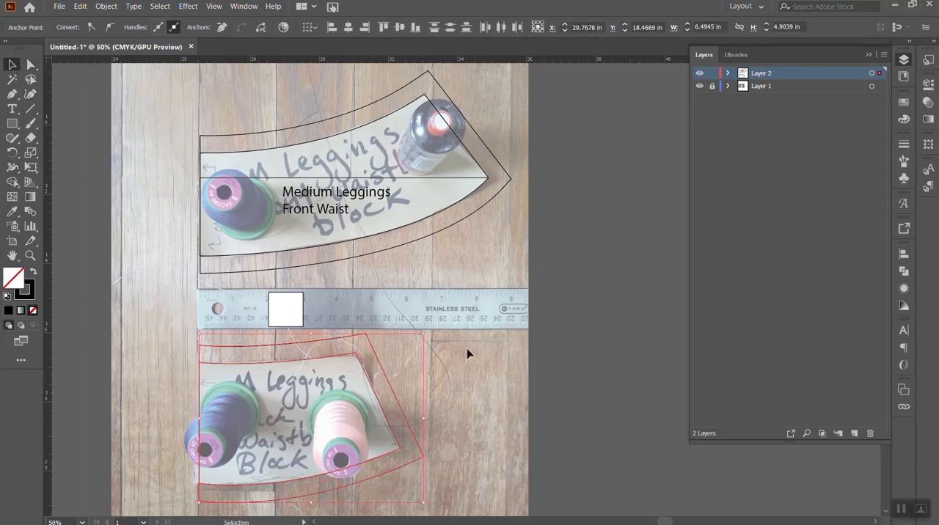
{"action": "left_click", "coordinate": [468, 355]}
{"action": "left_click_drag", "start_coordinate": [157, 353], "coordinate": [458, 508]}
{"action": "scroll", "coordinate": [455, 499], "scroll_direction": "down", "scroll_amount": 6}
{"action": "right_click", "coordinate": [479, 331]}
{"action": "left_click", "coordinate": [445, 264]}
{"action": "left_click", "coordinate": [323, 110]}
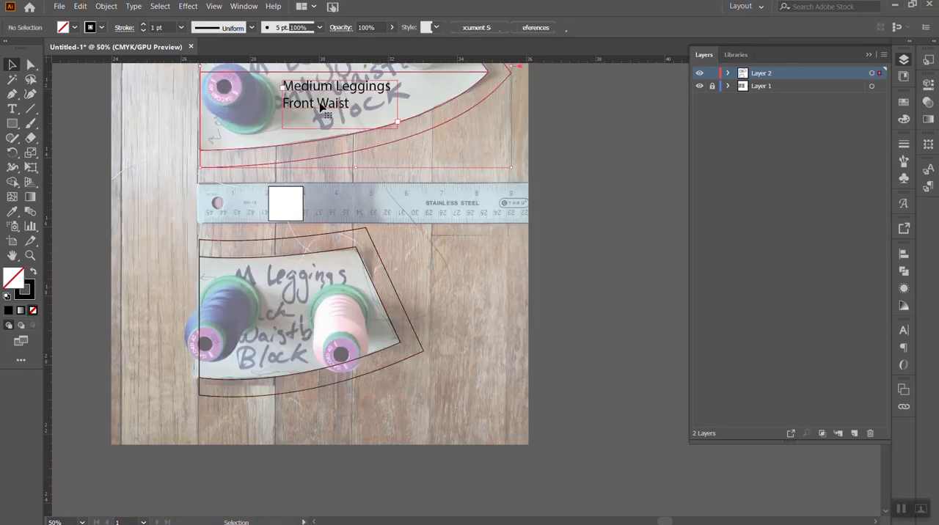
{"action": "left_click_drag", "start_coordinate": [320, 105], "coordinate": [317, 336]}
{"action": "key", "text": "ctrl+z"}
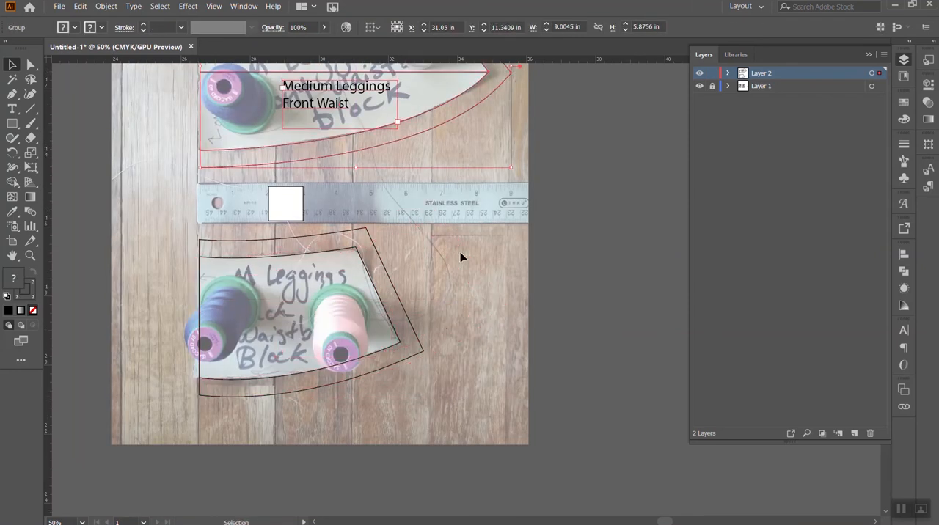
- Add a 30 pt text box inside the back waistband reading "Medium Leggings" and "Back Waist", widened to fit each phrase on one line
{"action": "key", "text": "t"}
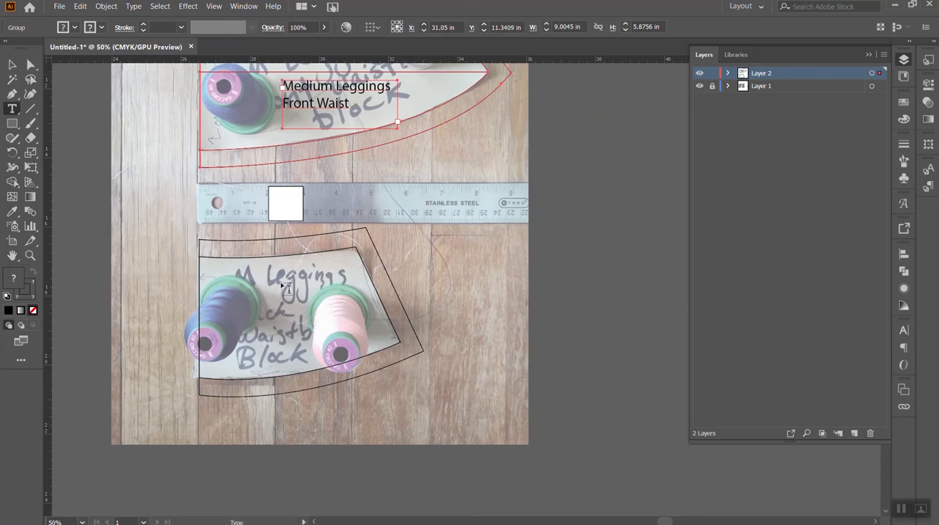
{"action": "left_click_drag", "start_coordinate": [269, 300], "coordinate": [360, 344]}
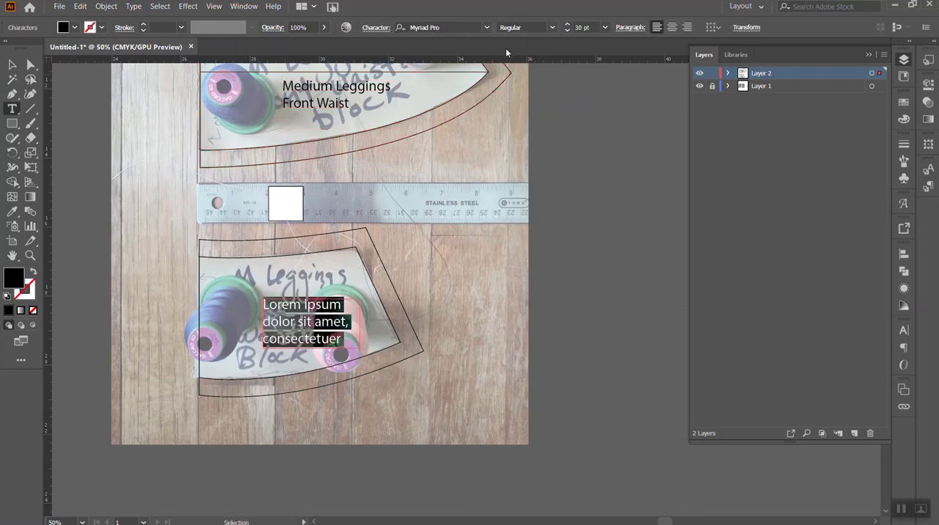
{"action": "type", "text": "Me"}
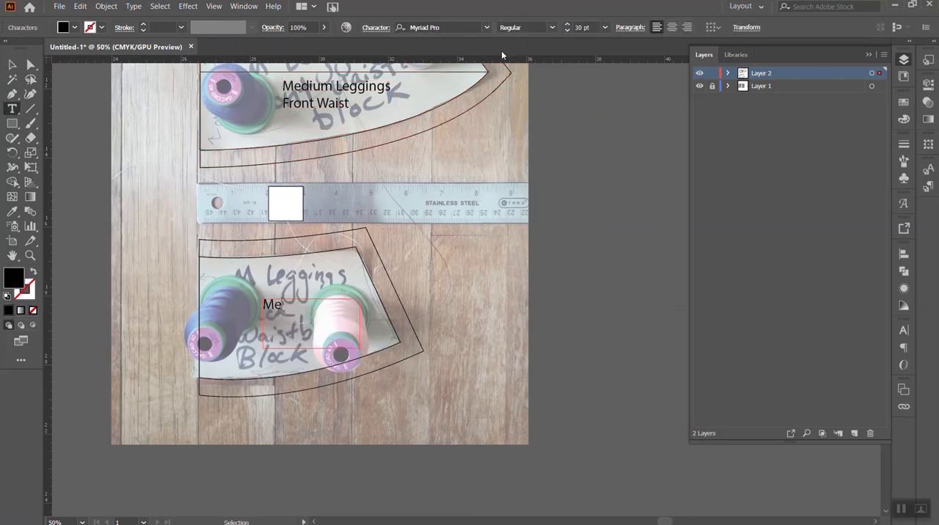
{"action": "type", "text": "dium Leggins"}
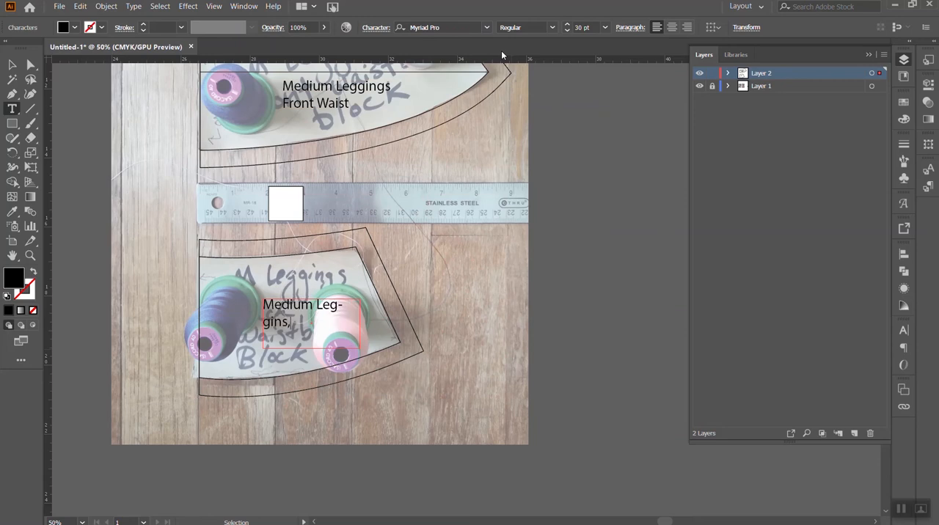
{"action": "key", "text": "BackSpace"}
{"action": "type", "text": "gs"}
{"action": "key", "text": "Return"}
{"action": "type", "text": "Back Waist"}
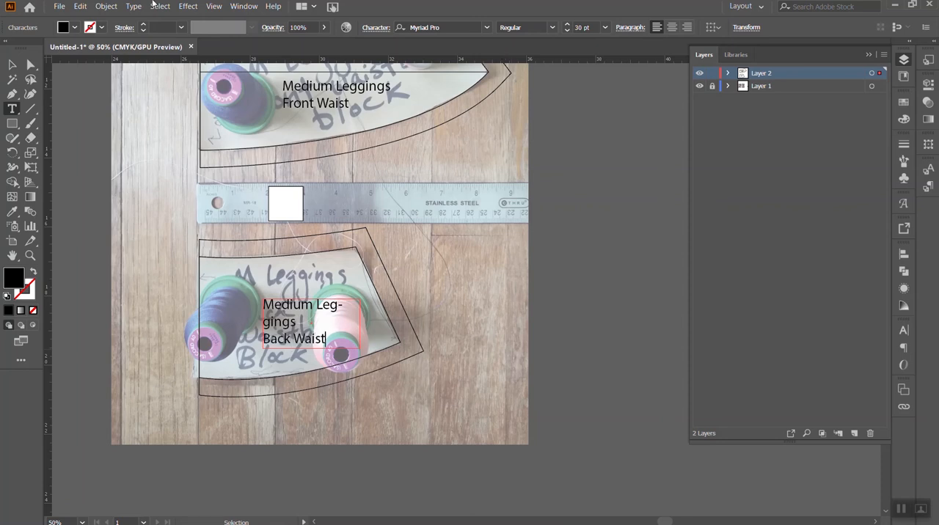
{"action": "left_click", "coordinate": [12, 64]}
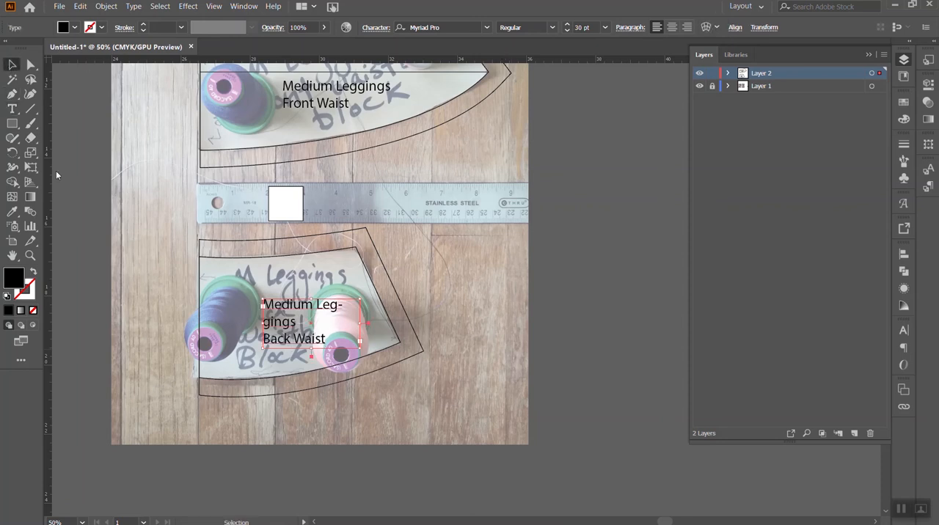
{"action": "left_click_drag", "start_coordinate": [362, 324], "coordinate": [374, 328]}
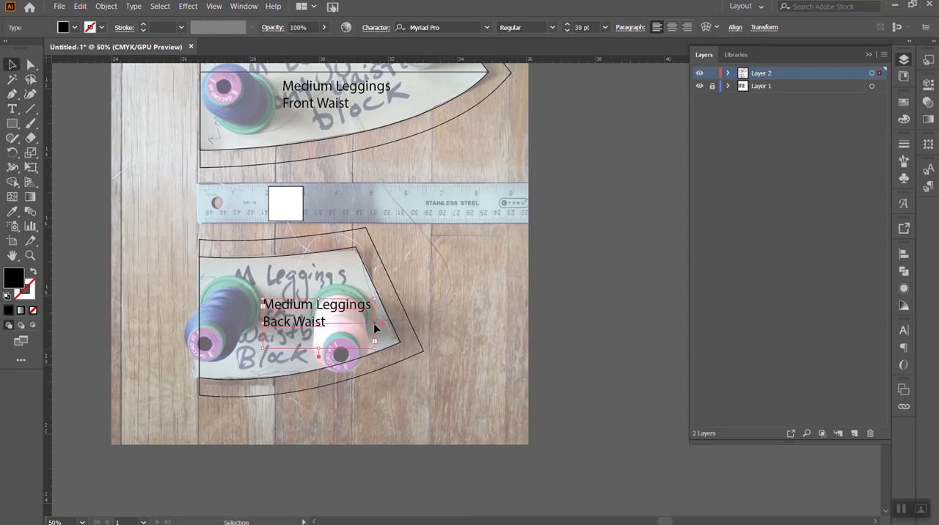
- Move the back waistband label up inside the piece and group it with both back waistband outlines
{"action": "left_click", "coordinate": [457, 300]}
{"action": "left_click_drag", "start_coordinate": [299, 320], "coordinate": [274, 296]}
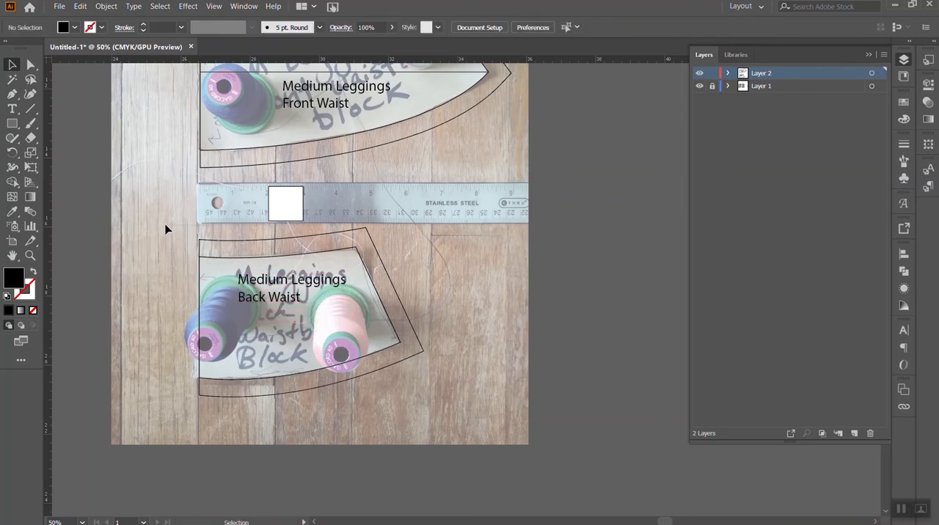
{"action": "left_click_drag", "start_coordinate": [168, 228], "coordinate": [293, 287]}
{"action": "right_click", "coordinate": [293, 287]}
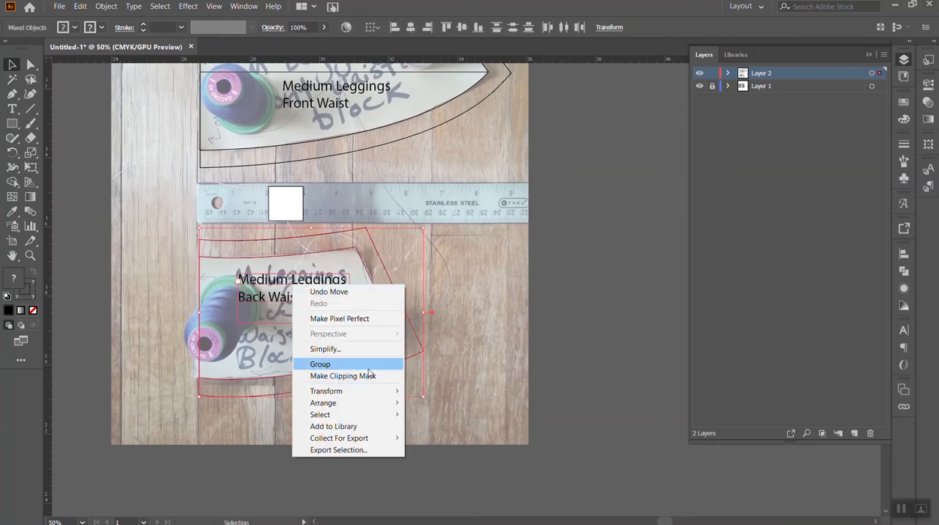
{"action": "left_click", "coordinate": [320, 364]}
{"action": "left_click", "coordinate": [493, 260]}
- Draw a horizontal line about 5.82 in long from the back waistband's inner side corner to its fold edge
{"action": "left_click", "coordinate": [30, 109]}
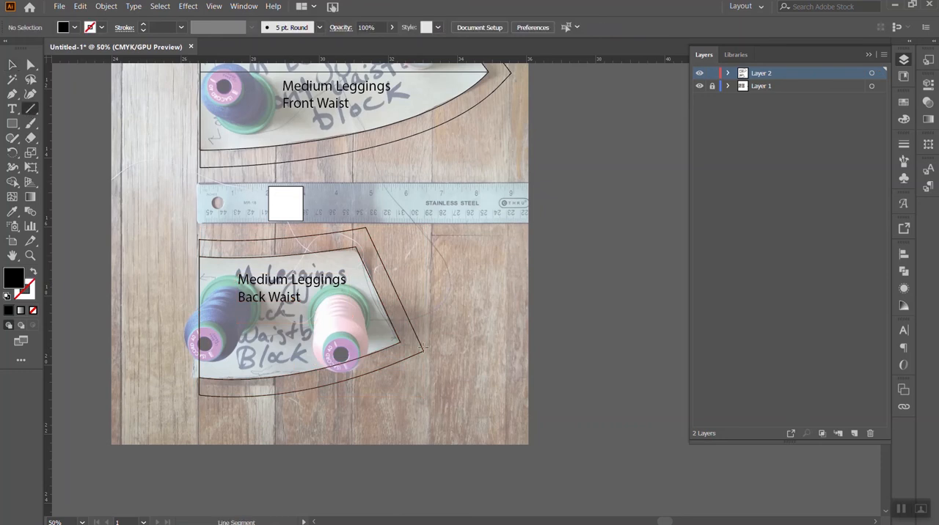
{"action": "left_click_drag", "start_coordinate": [397, 341], "coordinate": [203, 344]}
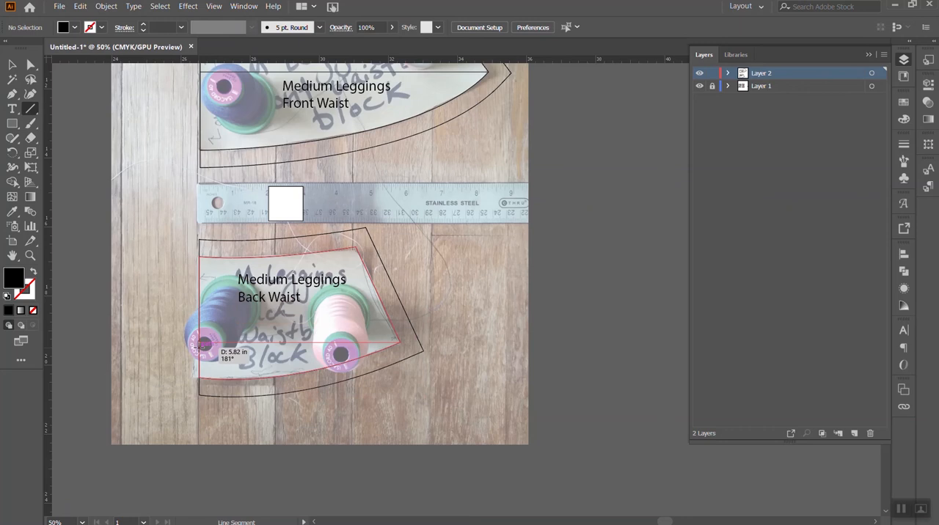
{"action": "left_click_drag", "start_coordinate": [202, 345], "coordinate": [203, 345]}
{"action": "key", "text": "v"}
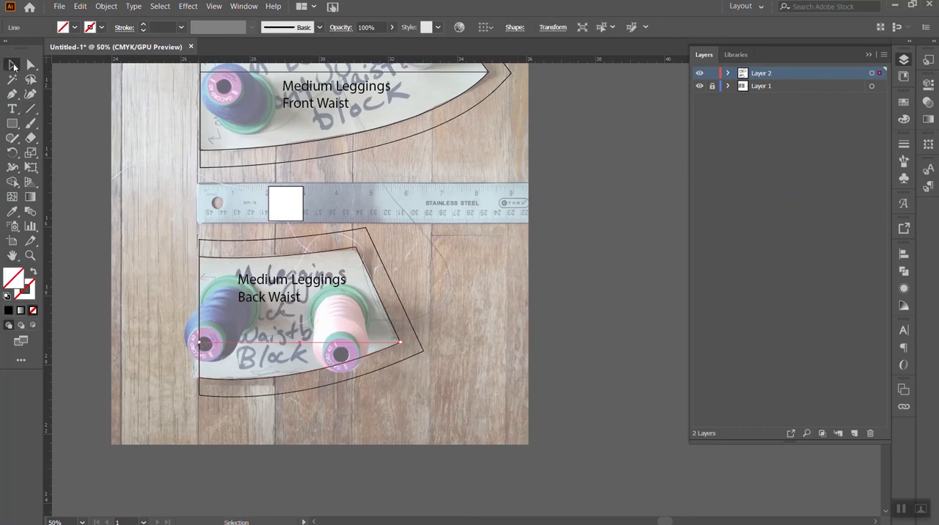
{"action": "left_click", "coordinate": [466, 303]}
{"action": "key", "text": "ctrl+minus"}
{"action": "key", "text": "ctrl+minus"}
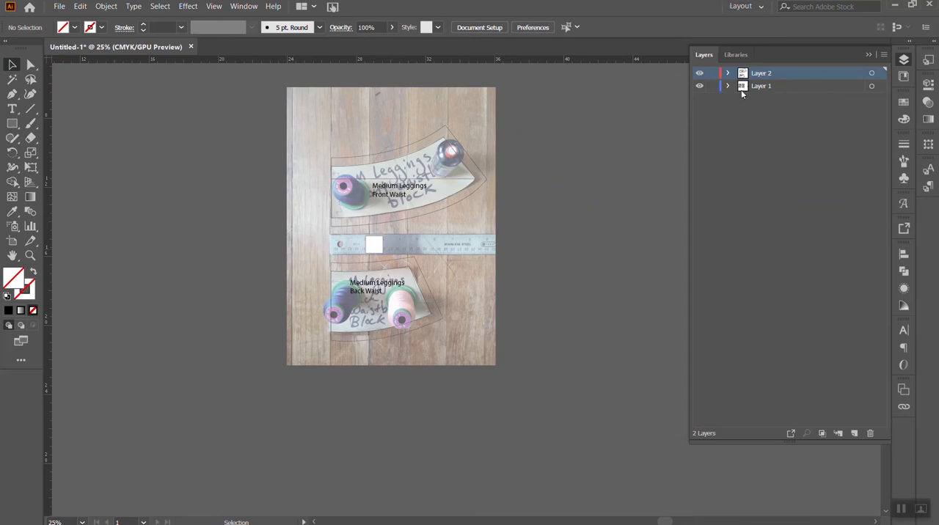
- Turn off image dimming for Layer 1 and hide Layer 2
{"action": "double_click", "coordinate": [790, 86]}
{"action": "left_click", "coordinate": [89, 119]}
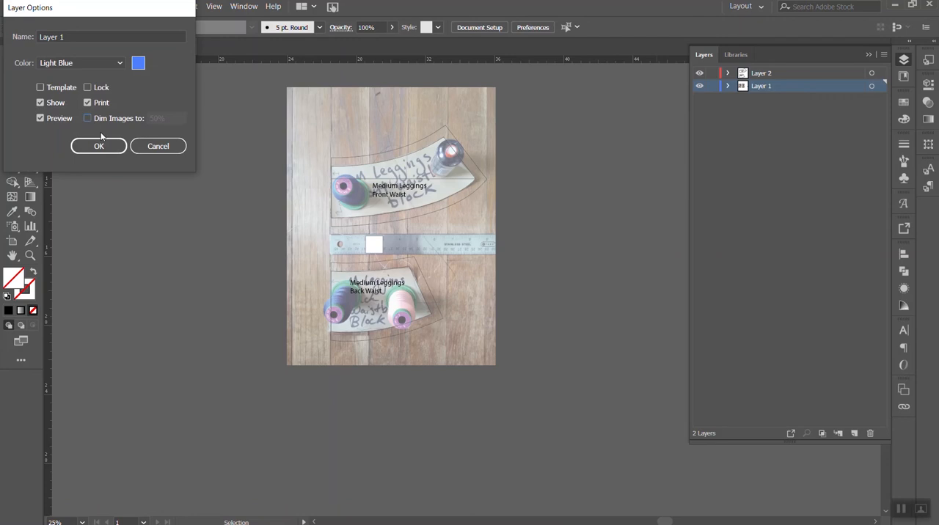
{"action": "left_click", "coordinate": [93, 147]}
{"action": "left_click", "coordinate": [699, 73]}
- Create a 1 in by 1 in square on the ruler in the open back shirt pattern photo
{"action": "key", "text": "ctrl+minus"}
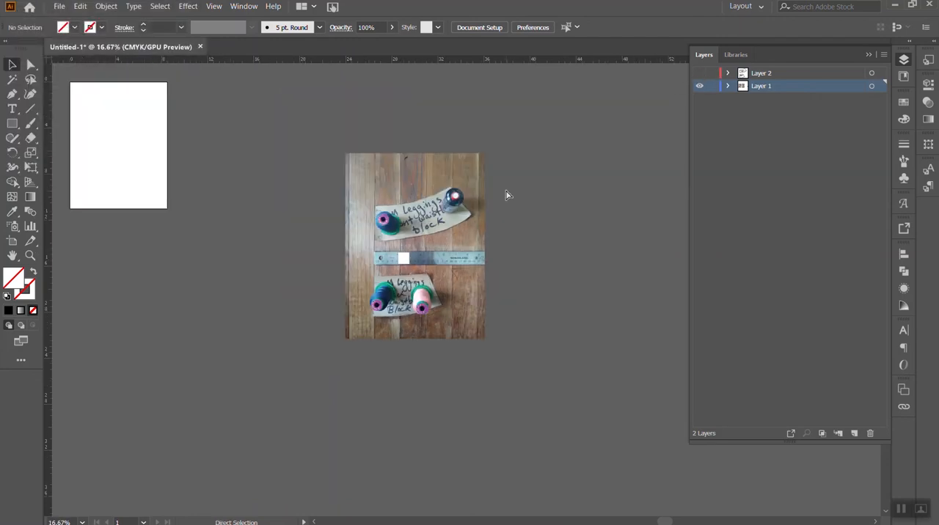
{"action": "key", "text": "ctrl+minus"}
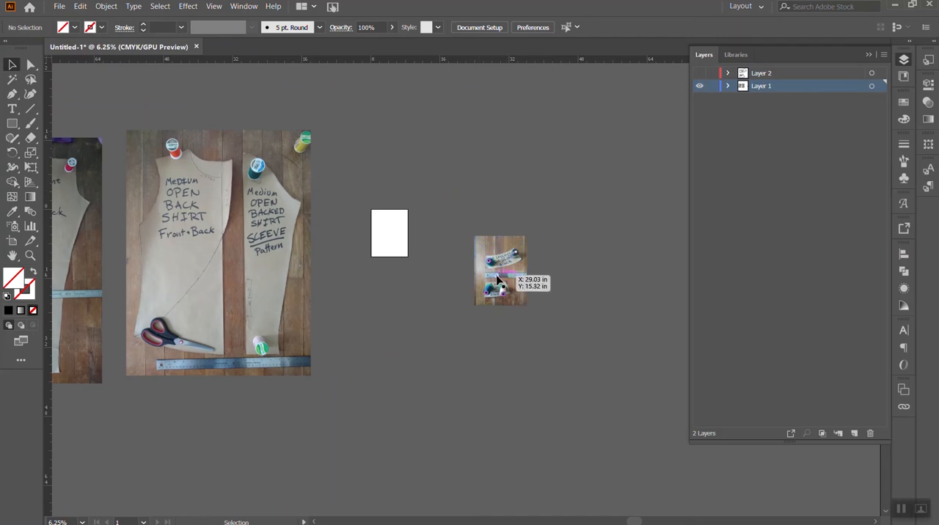
{"action": "left_click", "coordinate": [15, 123]}
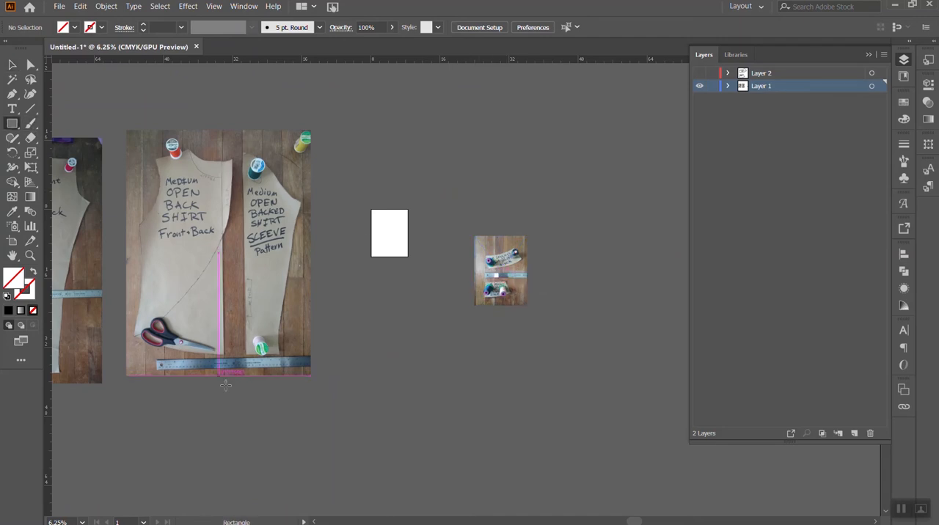
{"action": "scroll", "coordinate": [173, 371], "scroll_direction": "up", "scroll_amount": 1}
{"action": "scroll", "coordinate": [171, 369], "scroll_direction": "down", "scroll_amount": 2}
{"action": "key", "text": "ctrl+plus"}
{"action": "key", "text": "ctrl+plus"}
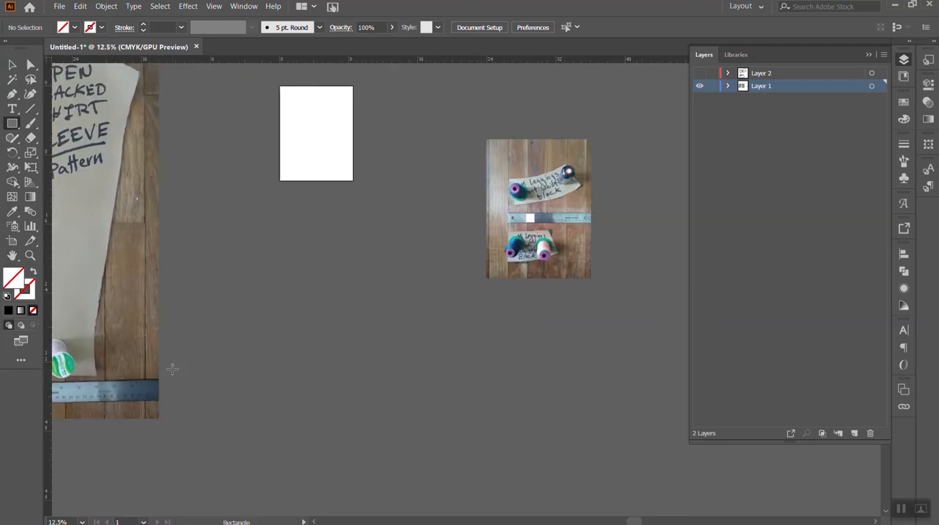
{"action": "scroll", "coordinate": [176, 391], "scroll_direction": "left", "scroll_amount": 10}
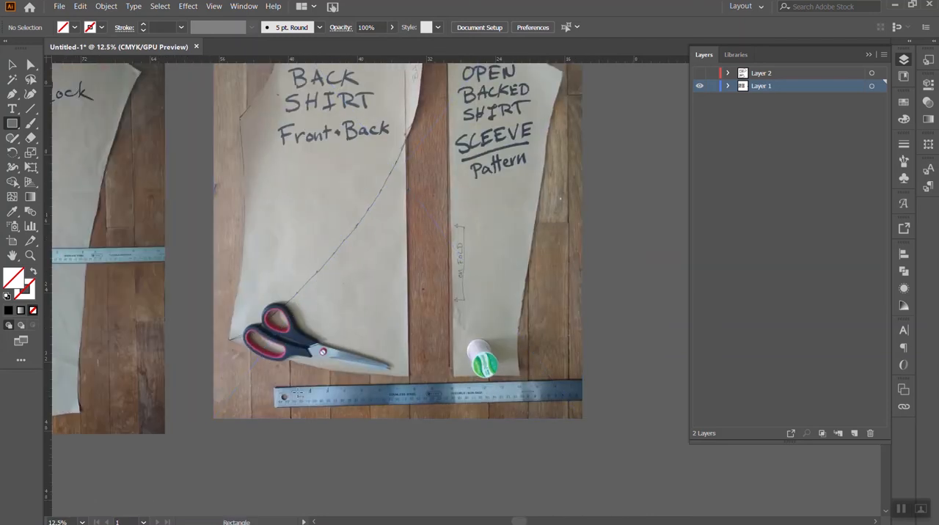
{"action": "left_click", "coordinate": [311, 391]}
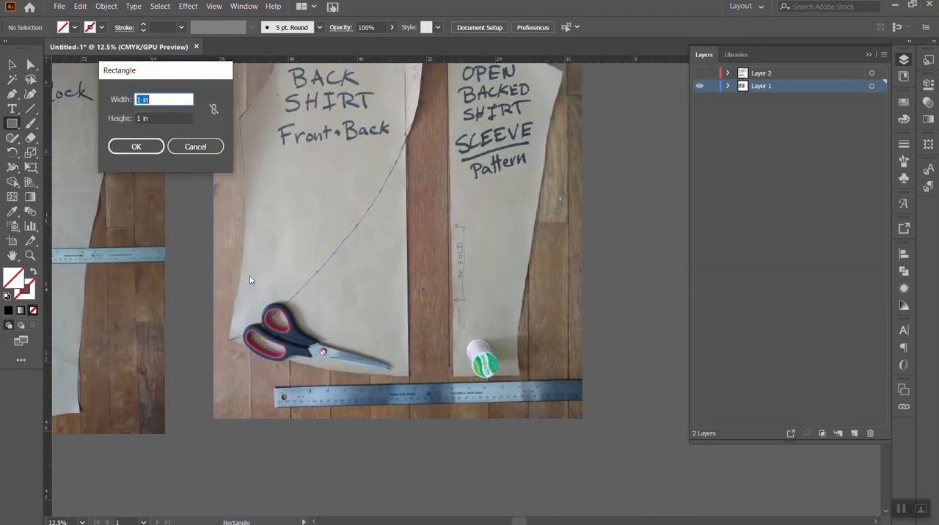
{"action": "left_click", "coordinate": [134, 146]}
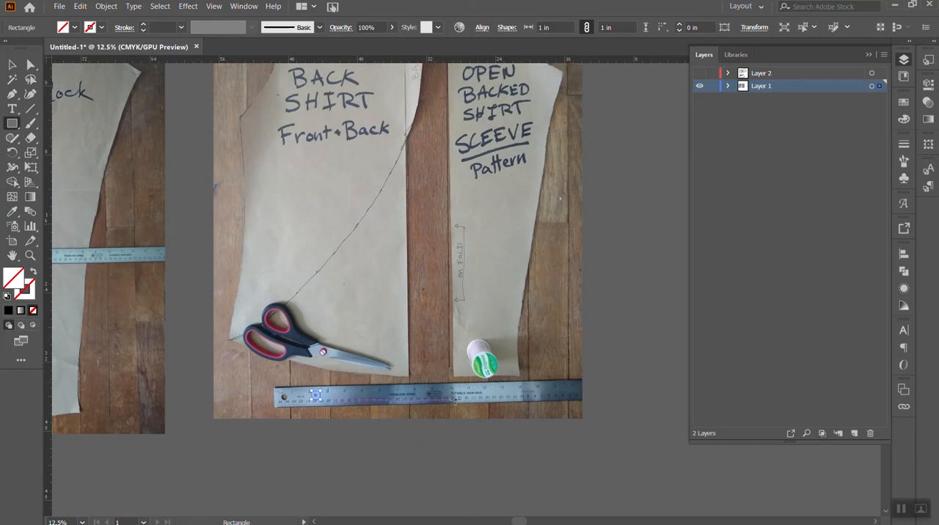
- Give the 1 in square on the shirt photo's ruler the default white fill and 1 pt black stroke
{"action": "key", "text": "v"}
{"action": "left_click", "coordinate": [307, 406]}
{"action": "left_click", "coordinate": [387, 310]}
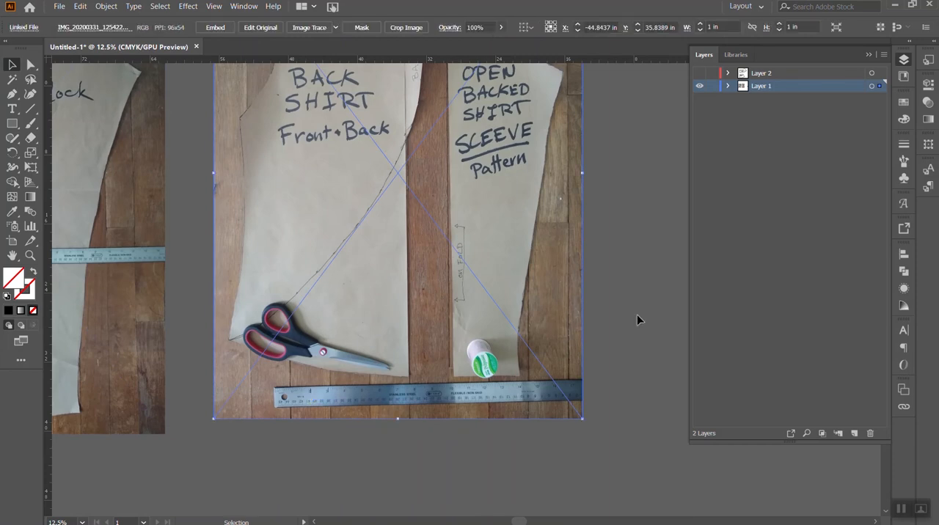
{"action": "key", "text": "ctrl+z"}
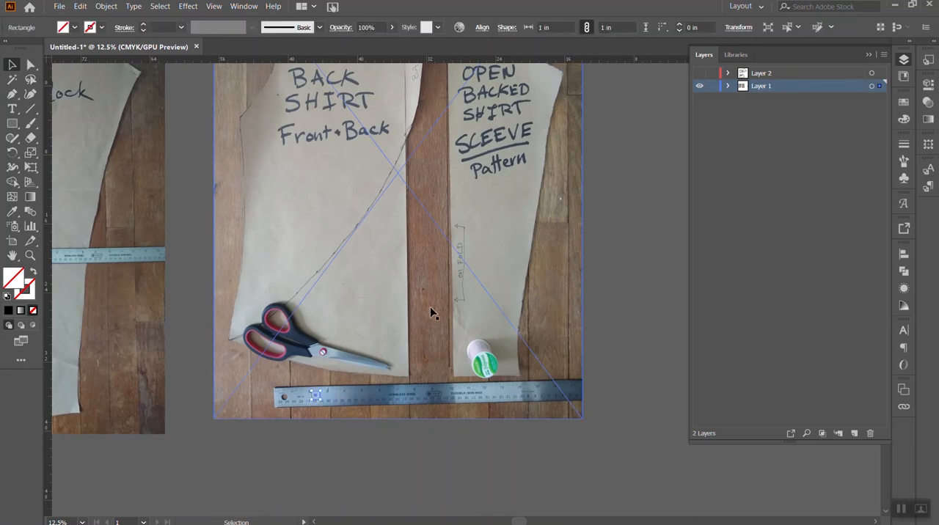
{"action": "left_click", "coordinate": [8, 297]}
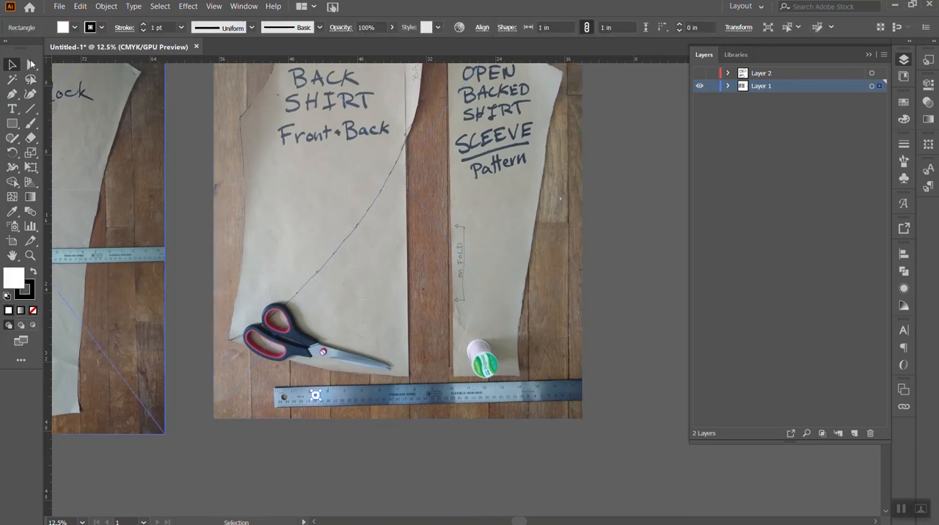
{"action": "left_click", "coordinate": [609, 315]}
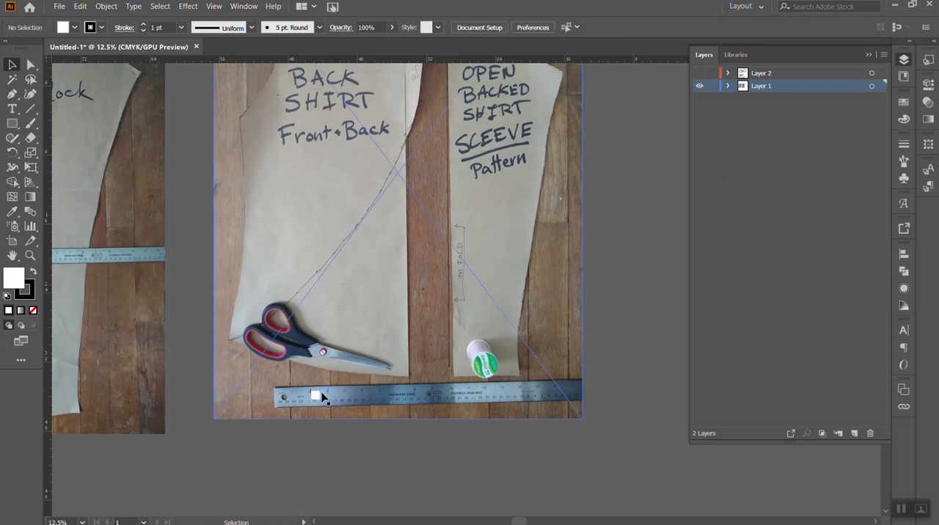
- Measure the leggings block's width and length with temporary straight lines across the photo, and remove the lines
{"action": "scroll", "coordinate": [652, 254], "scroll_direction": "up", "scroll_amount": 5}
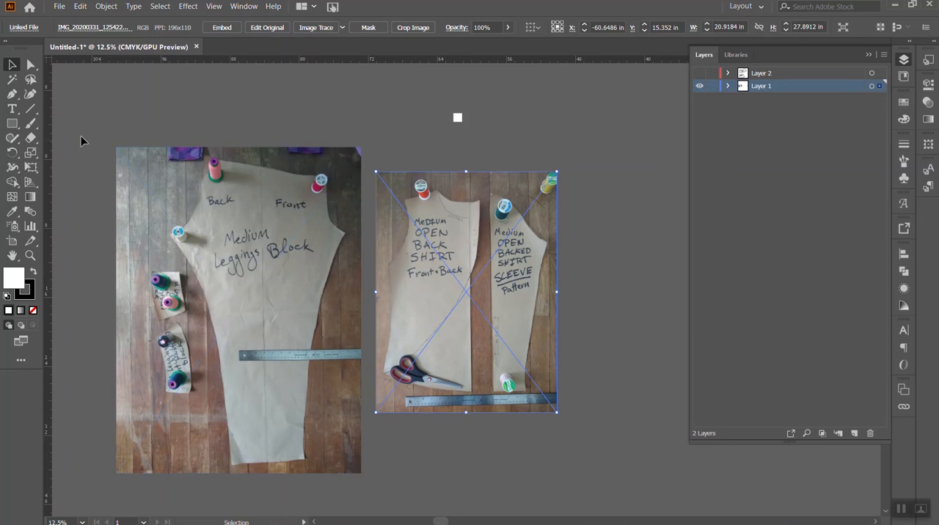
{"action": "left_click", "coordinate": [29, 108]}
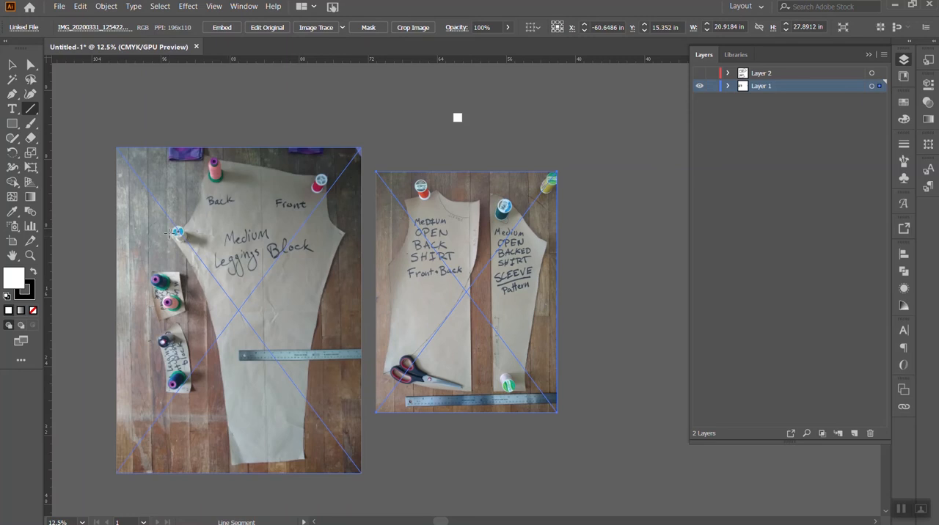
{"action": "left_click_drag", "start_coordinate": [176, 233], "coordinate": [345, 233]}
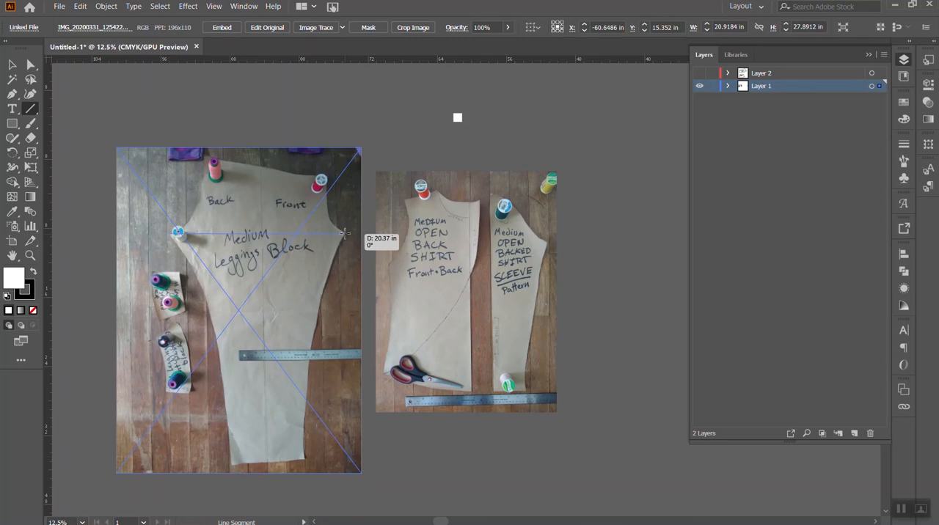
{"action": "left_click_drag", "start_coordinate": [345, 233], "coordinate": [345, 233]}
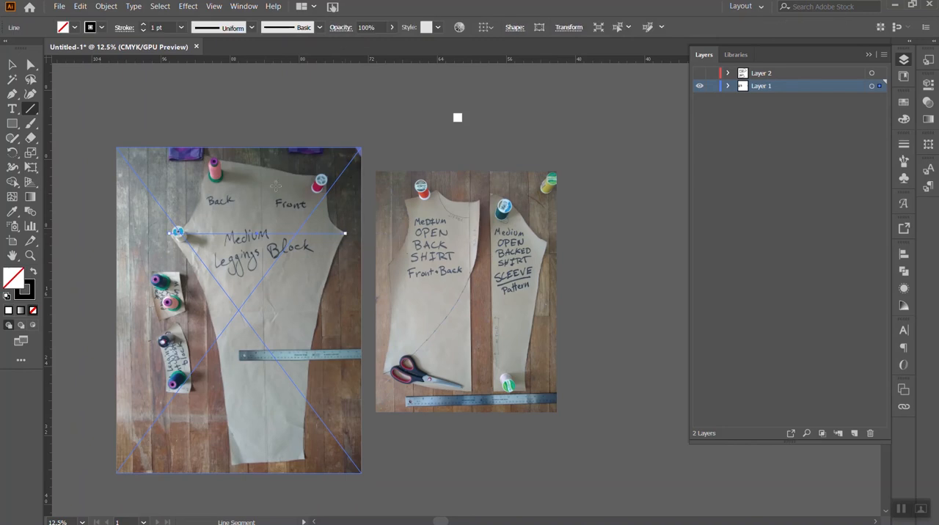
{"action": "left_click_drag", "start_coordinate": [260, 168], "coordinate": [268, 462]}
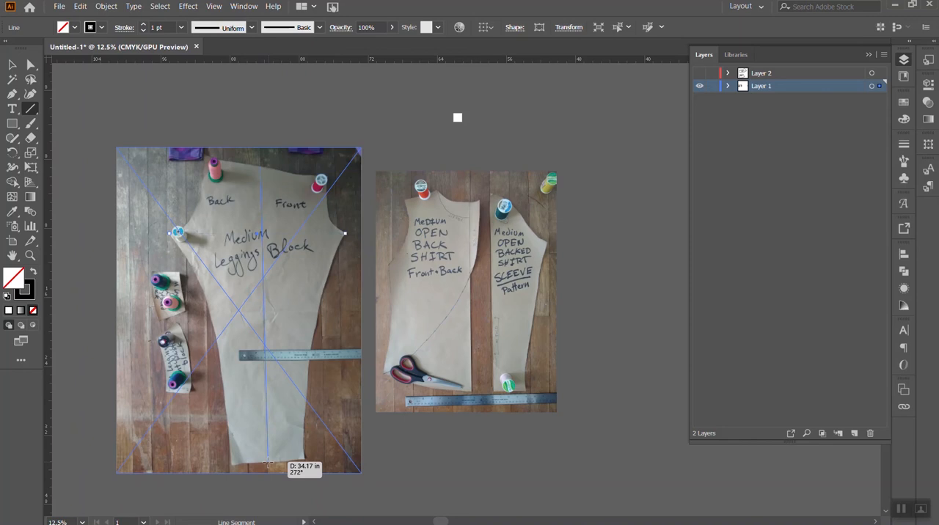
{"action": "left_click_drag", "start_coordinate": [268, 462], "coordinate": [268, 462]}
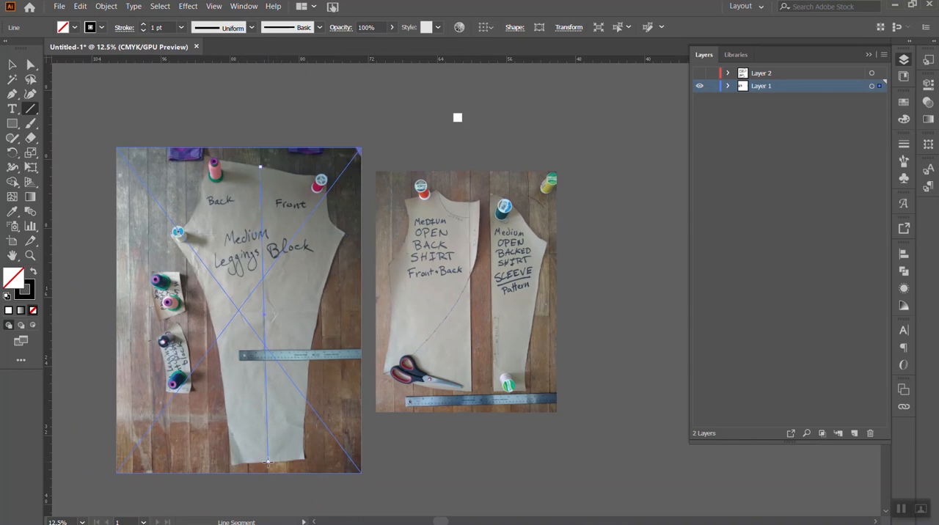
{"action": "left_click", "coordinate": [12, 65]}
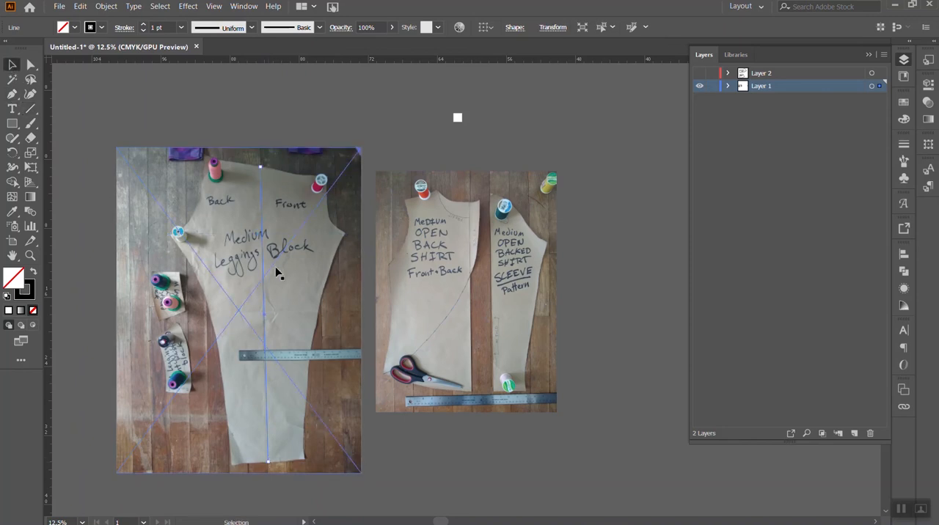
{"action": "left_click", "coordinate": [434, 472]}
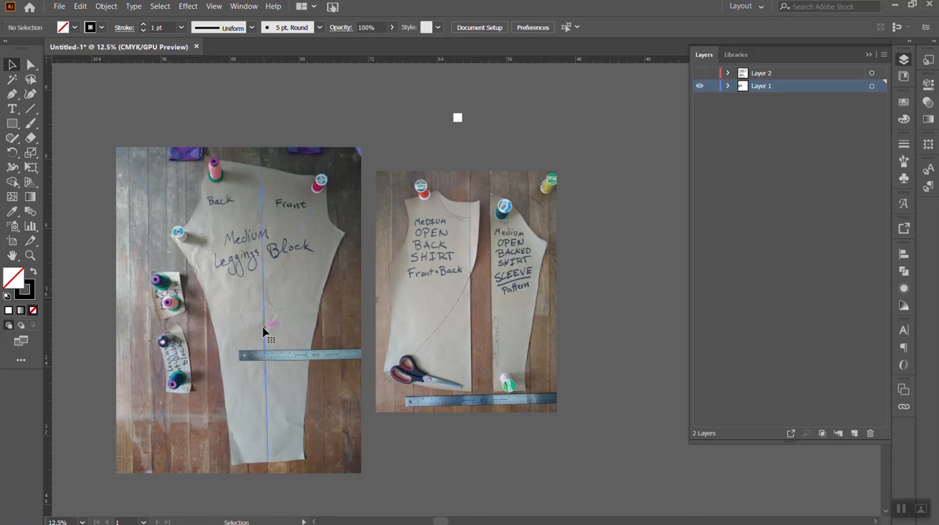
{"action": "left_click", "coordinate": [263, 328]}
{"action": "key", "text": "Delete"}
{"action": "key", "text": "ctrl+z"}
- Move the 1 in square onto the leggings photo's ruler and nudge its left edge into line with the 2 in mark
{"action": "left_click", "coordinate": [457, 124]}
{"action": "left_click_drag", "start_coordinate": [458, 124], "coordinate": [261, 363]}
{"action": "left_click", "coordinate": [308, 375]}
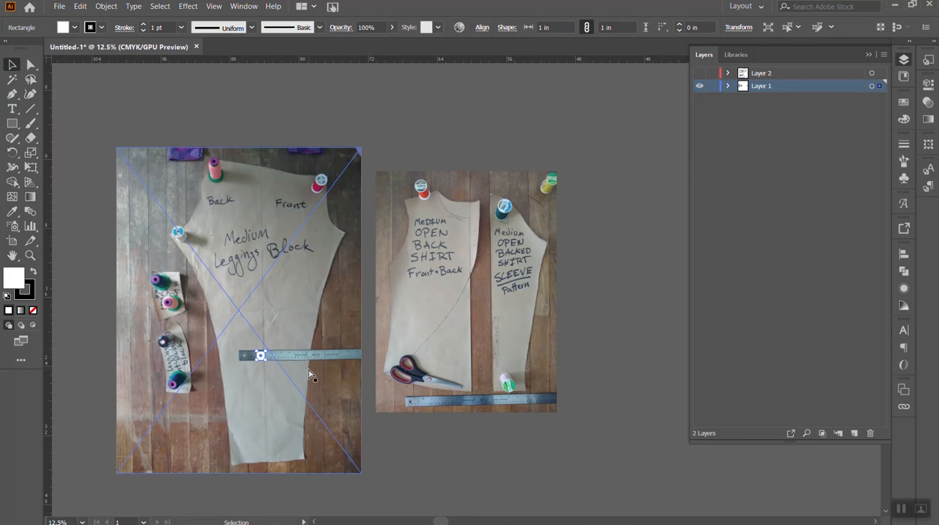
{"action": "key", "text": "ctrl+equal"}
{"action": "key", "text": "ctrl+equal"}
{"action": "key", "text": "ctrl+equal"}
{"action": "key", "text": "ctrl+equal"}
{"action": "key", "text": "ctrl+equal"}
{"action": "key", "text": "ctrl+equal"}
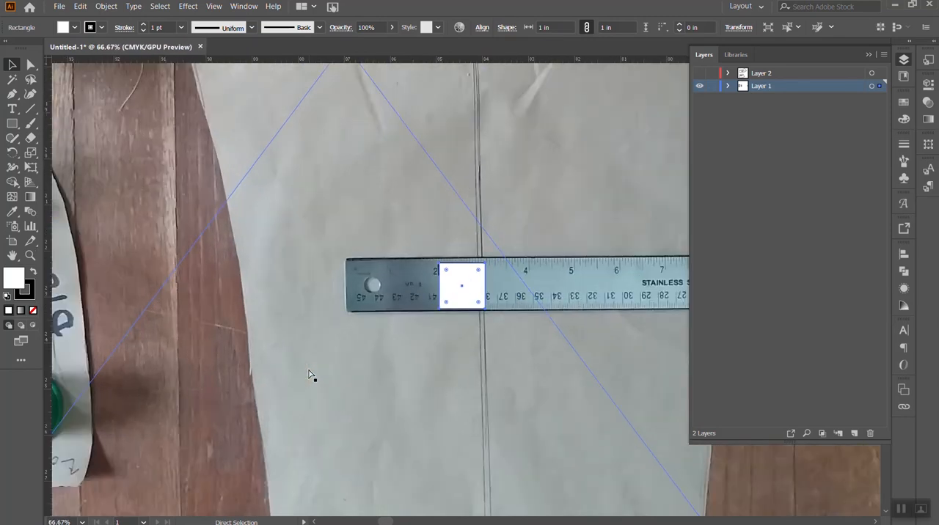
{"action": "key", "text": "Left"}
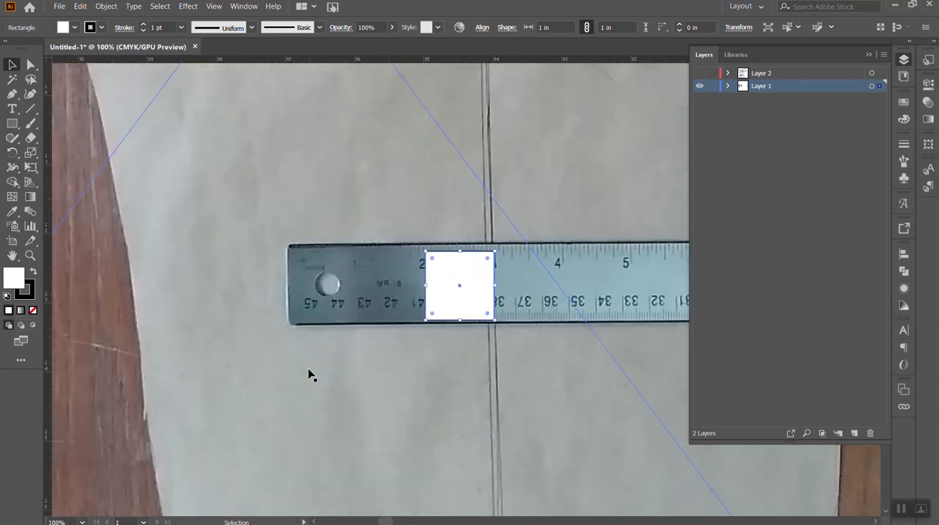
- Enlarge the leggings block photo from its lower corner to about 28.91 by 38.55 in
{"action": "key", "text": "ctrl+minus"}
{"action": "key", "text": "ctrl+minus"}
{"action": "key", "text": "ctrl+minus"}
{"action": "key", "text": "ctrl+minus"}
{"action": "key", "text": "ctrl+minus"}
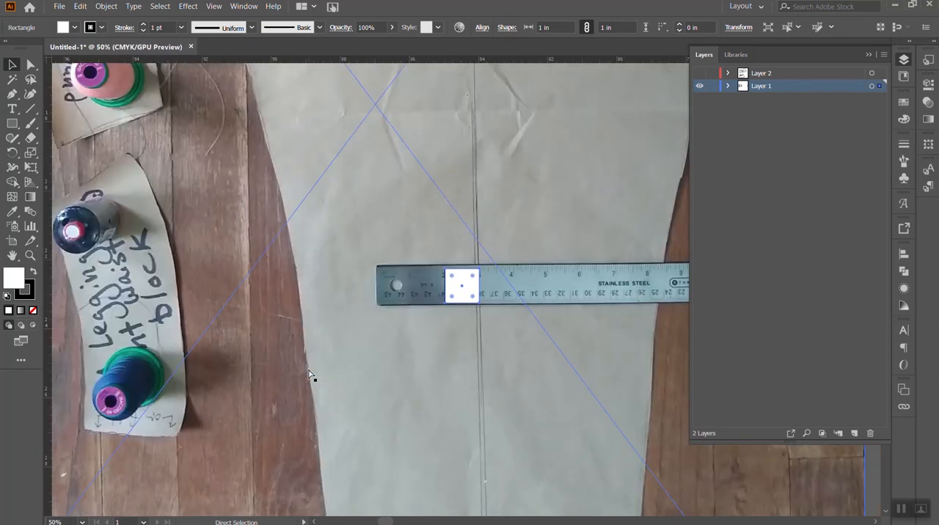
{"action": "key", "text": "ctrl+minus"}
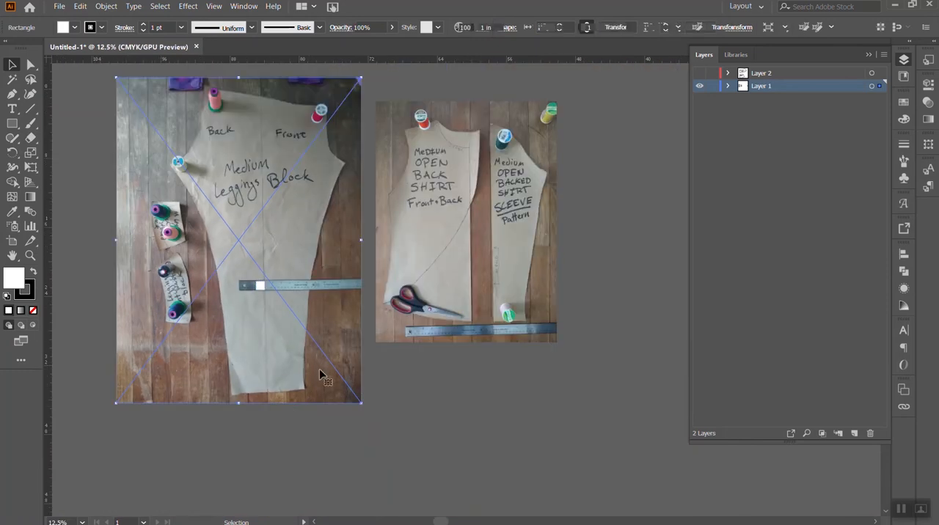
{"action": "left_click", "coordinate": [321, 379]}
{"action": "left_click_drag", "start_coordinate": [362, 404], "coordinate": [366, 411]}
{"action": "scroll", "coordinate": [390, 408], "scroll_direction": "up", "scroll_amount": 3}
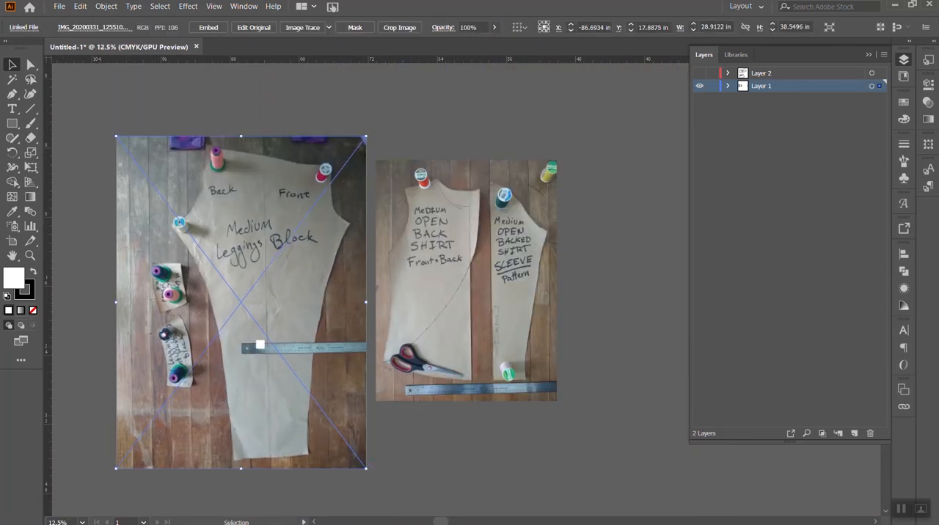
- Remeasure the enlarged leggings block's length and width with temporary straight lines
{"action": "left_click", "coordinate": [30, 108]}
{"action": "mouse_move", "coordinate": [264, 153]}
{"action": "left_mouse_down"}
{"action": "mouse_move", "coordinate": [249, 418]}
{"action": "mouse_move", "coordinate": [273, 463]}
{"action": "left_mouse_up"}
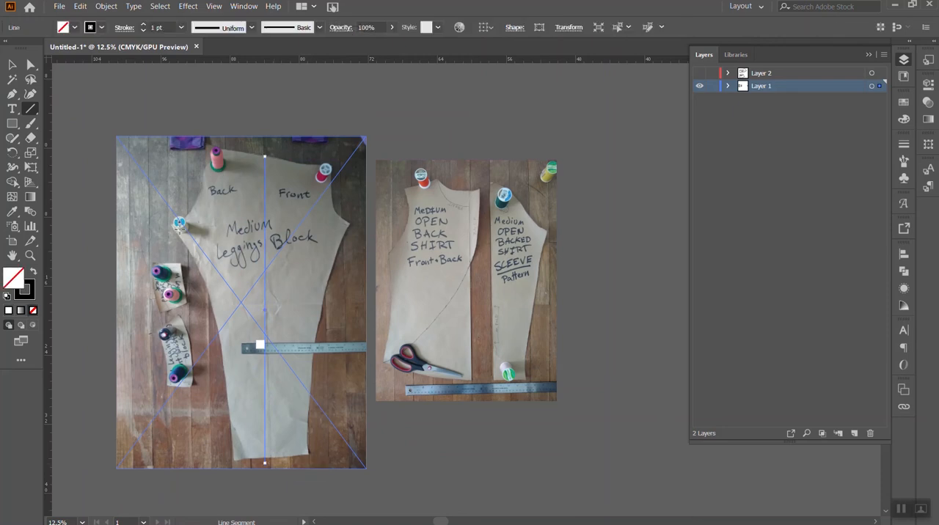
{"action": "left_click_drag", "start_coordinate": [178, 224], "coordinate": [350, 228]}
{"action": "left_click_drag", "start_coordinate": [349, 231], "coordinate": [351, 228]}
- Enlarge the leggings block photo slightly further, to about 29.33 by 39.11 in
{"action": "key", "text": "v"}
{"action": "left_click", "coordinate": [334, 390]}
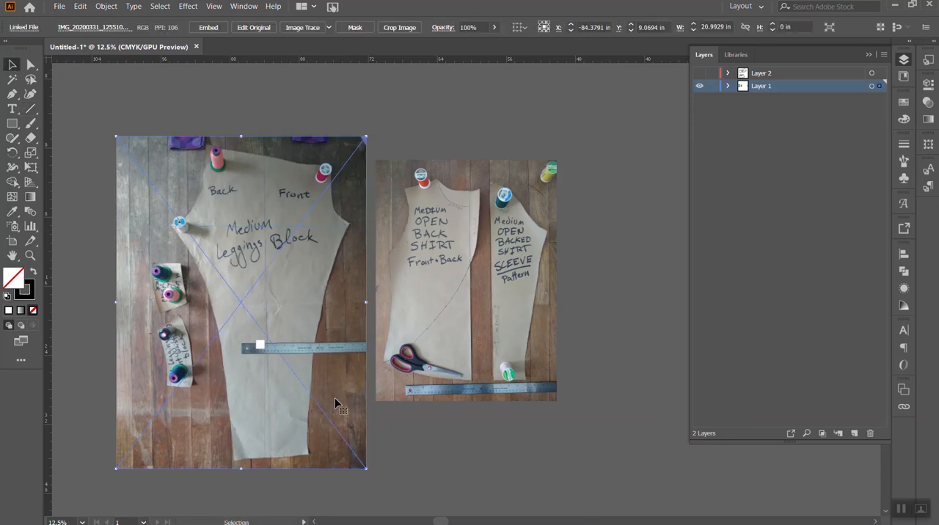
{"action": "left_click_drag", "start_coordinate": [368, 471], "coordinate": [371, 475]}
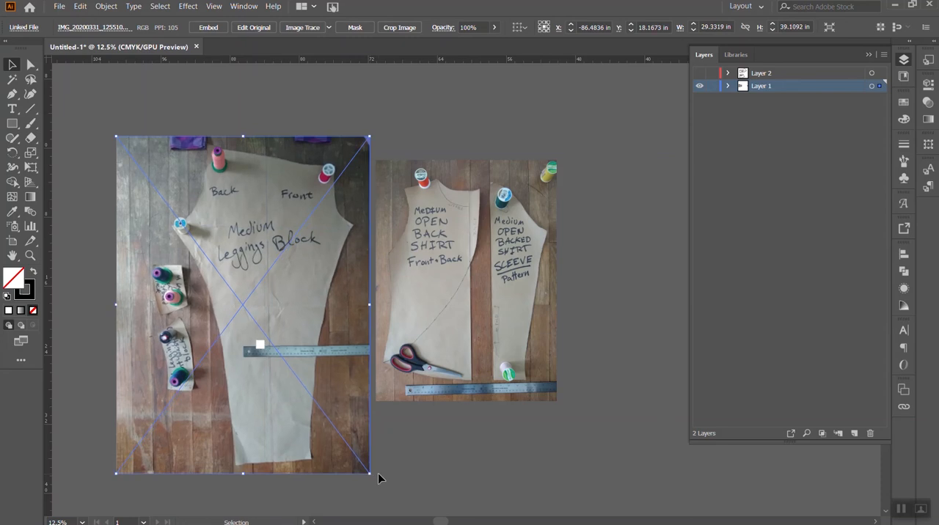
- Check the vertical and horizontal measuring lines against the enlarged leggings block
{"action": "left_click", "coordinate": [266, 462]}
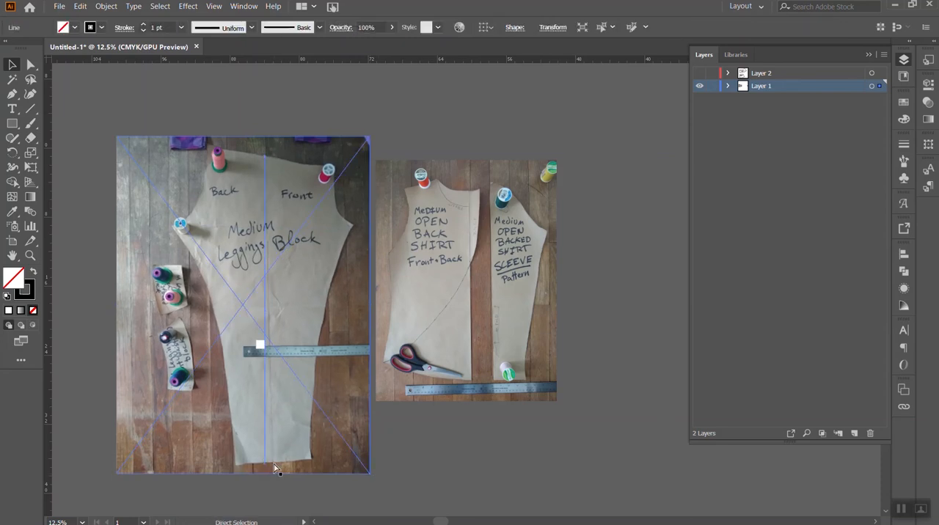
{"action": "left_click", "coordinate": [321, 226]}
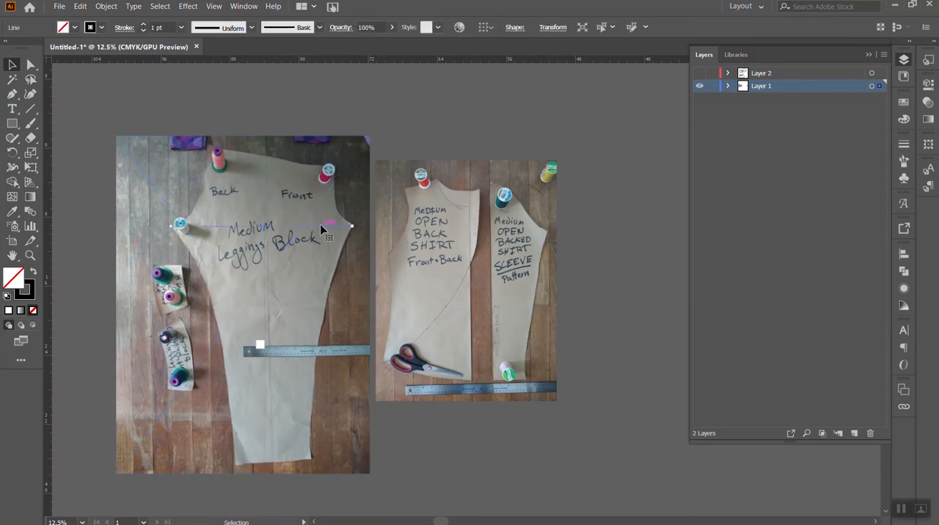
{"action": "left_click", "coordinate": [377, 424]}
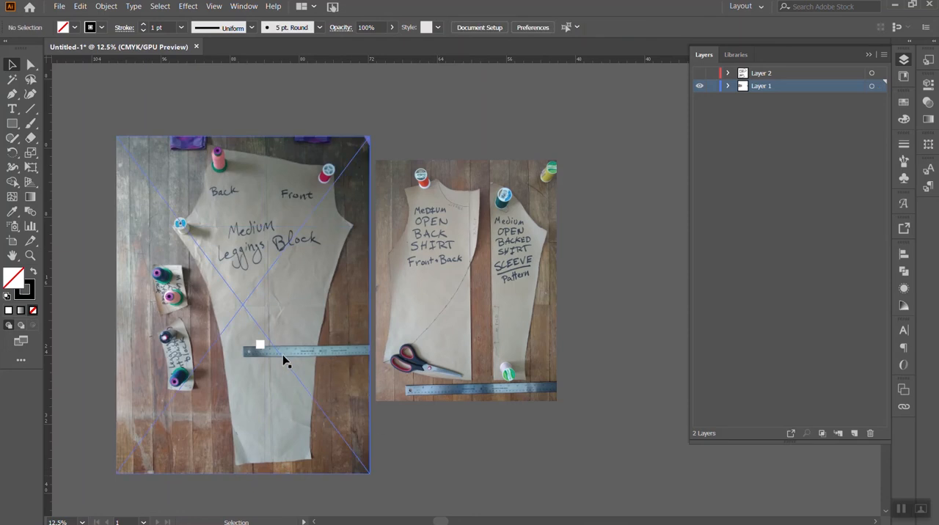
- Move the 1 in square onto the leggings photo's ruler and nudge its left edge into line with the 2 in mark
{"action": "left_click_drag", "start_coordinate": [262, 346], "coordinate": [267, 353]}
{"action": "key", "text": "ctrl+plus"}
{"action": "key", "text": "ctrl+plus"}
{"action": "key", "text": "ctrl+plus"}
{"action": "key", "text": "ctrl+plus"}
{"action": "key", "text": "ctrl+plus"}
{"action": "key", "text": "ctrl+plus"}
{"action": "key", "text": "ctrl+plus"}
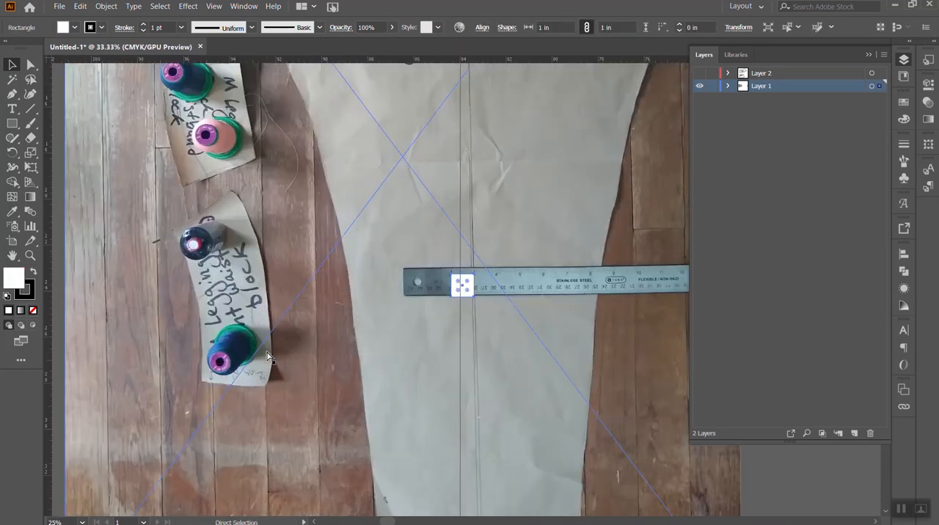
{"action": "key", "text": "Right"}
{"action": "key", "text": "Right"}
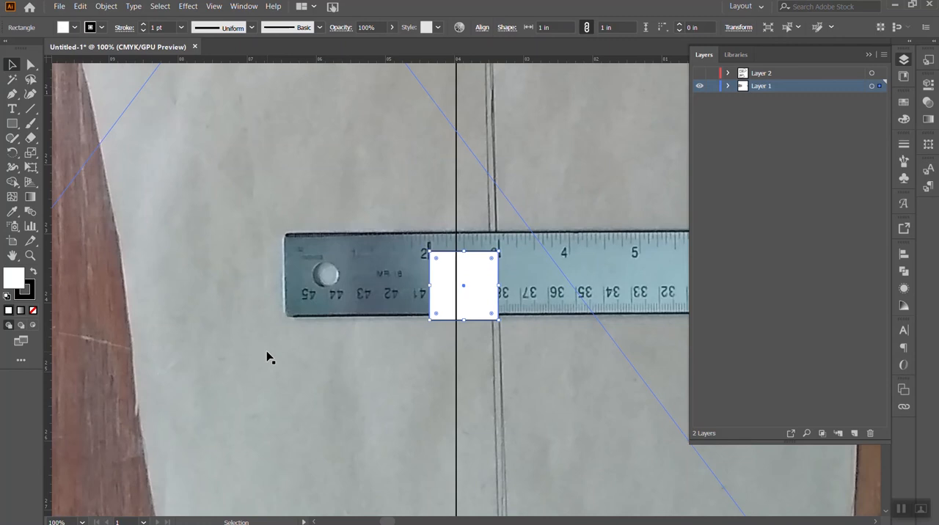
{"action": "key", "text": "Left"}
{"action": "key", "text": "Right"}
- Delete the vertical measuring line from the leggings block
{"action": "key", "text": "ctrl+minus"}
{"action": "key", "text": "ctrl+minus"}
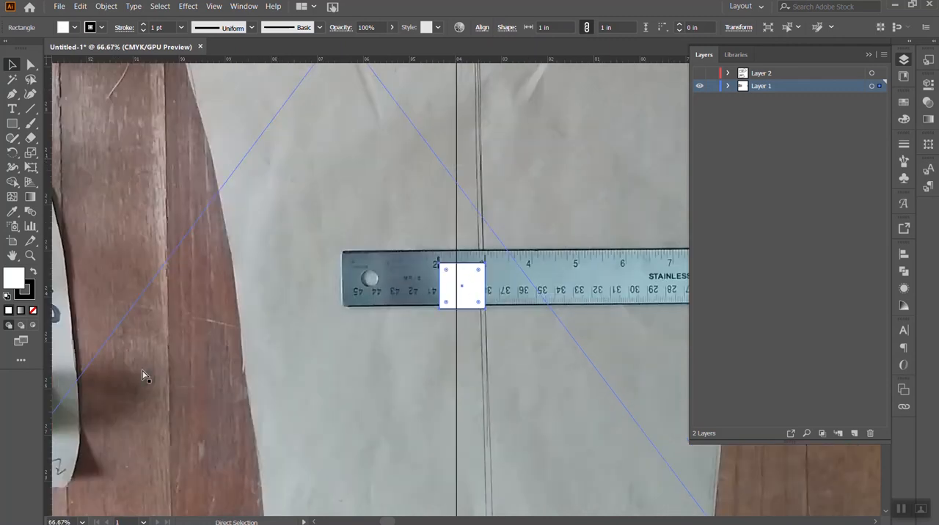
{"action": "key", "text": "ctrl+minus"}
{"action": "key", "text": "ctrl+minus"}
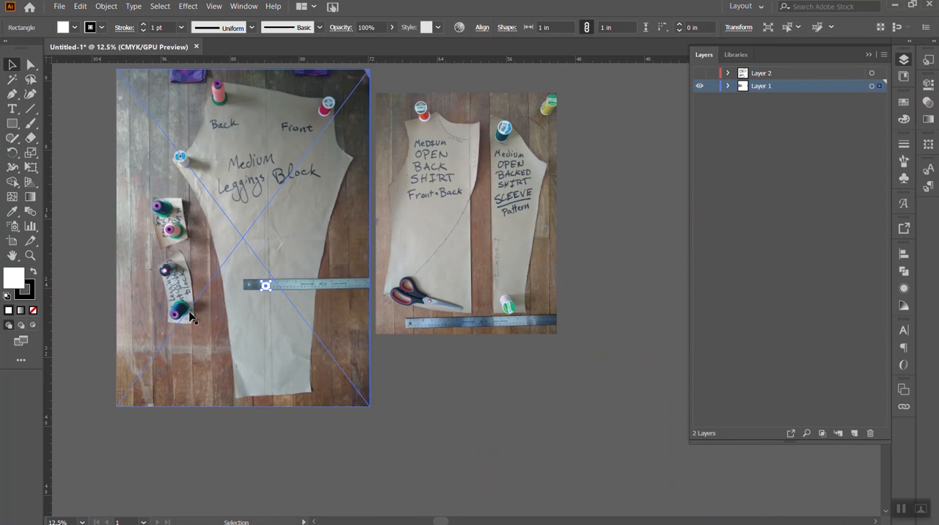
{"action": "left_click", "coordinate": [259, 160]}
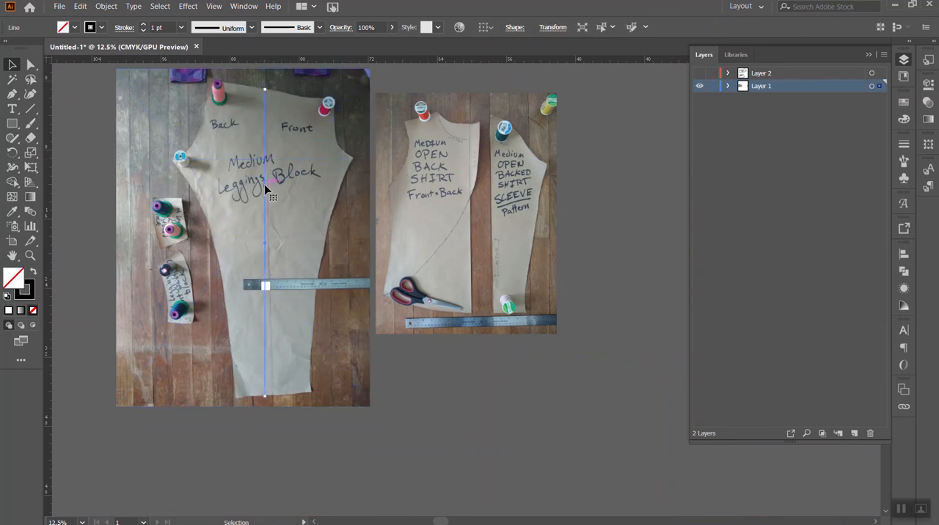
{"action": "key", "text": "Delete"}
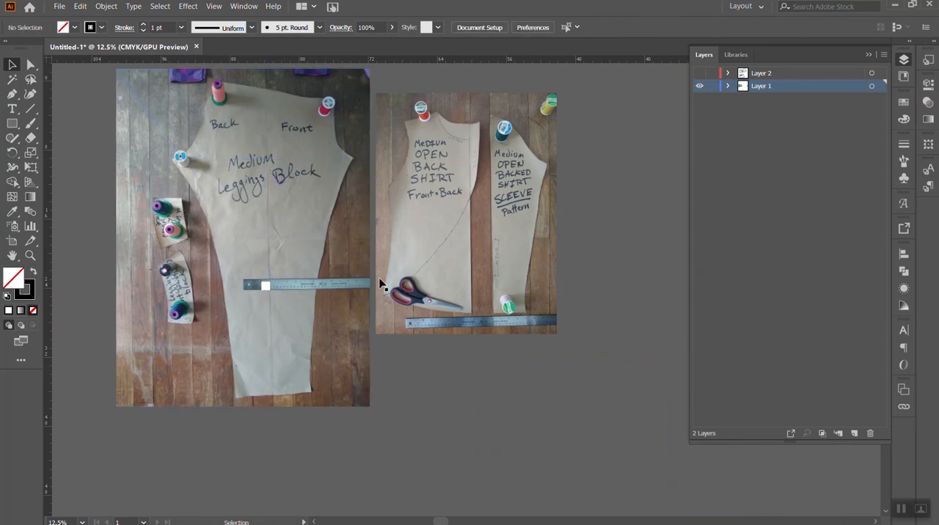
- Draw a vertical straight line along the shirt pattern's center line and a horizontal one across it at underarm level
{"action": "scroll", "coordinate": [484, 298], "scroll_direction": "right", "scroll_amount": 2}
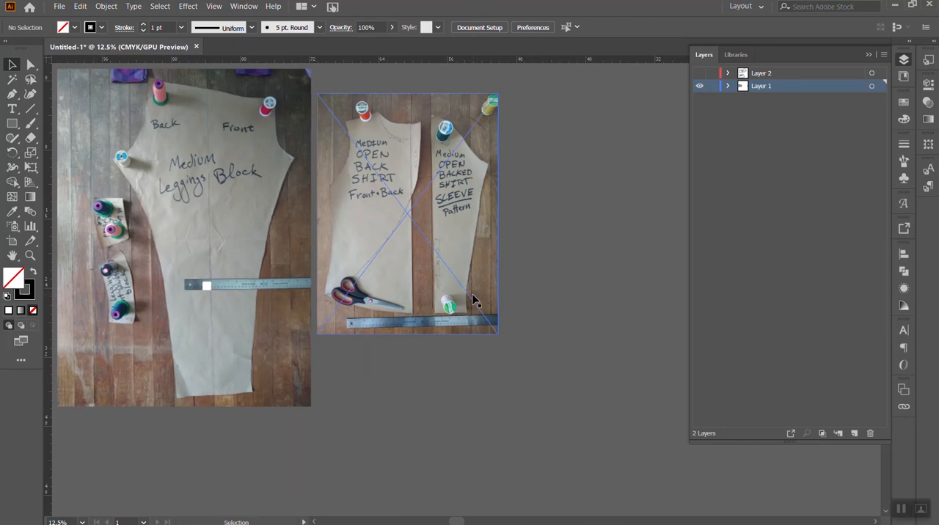
{"action": "scroll", "coordinate": [473, 296], "scroll_direction": "up", "scroll_amount": 1}
{"action": "scroll", "coordinate": [467, 301], "scroll_direction": "up", "scroll_amount": 5}
{"action": "scroll", "coordinate": [467, 300], "scroll_direction": "down", "scroll_amount": 6}
{"action": "scroll", "coordinate": [429, 285], "scroll_direction": "up", "scroll_amount": 1}
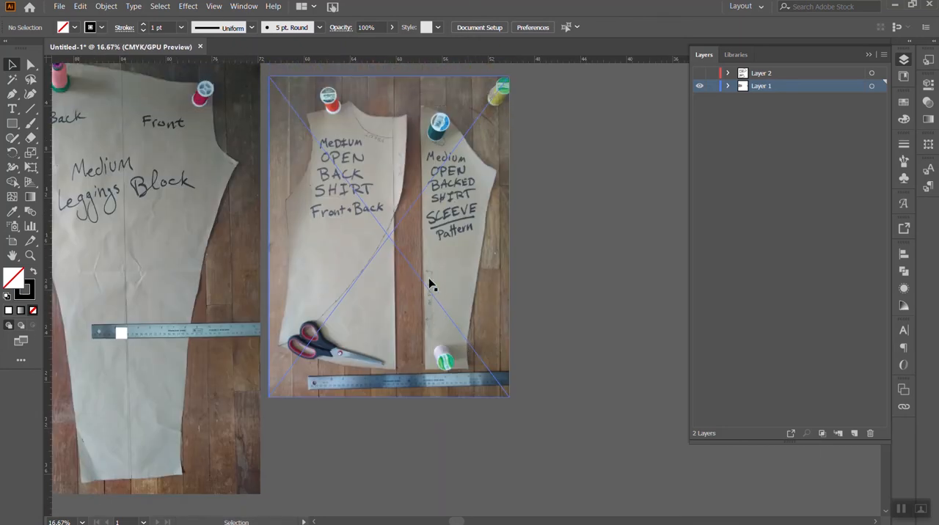
{"action": "left_click", "coordinate": [30, 109]}
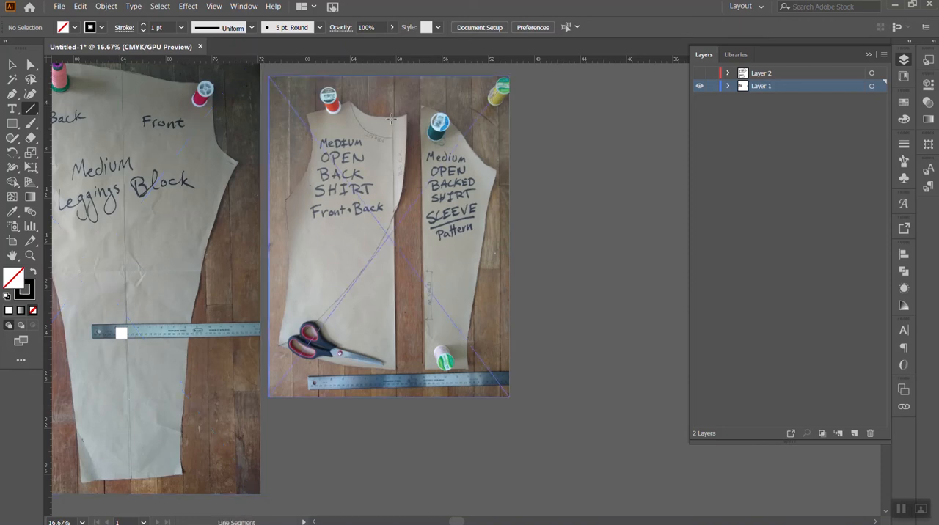
{"action": "left_click_drag", "start_coordinate": [392, 117], "coordinate": [396, 371]}
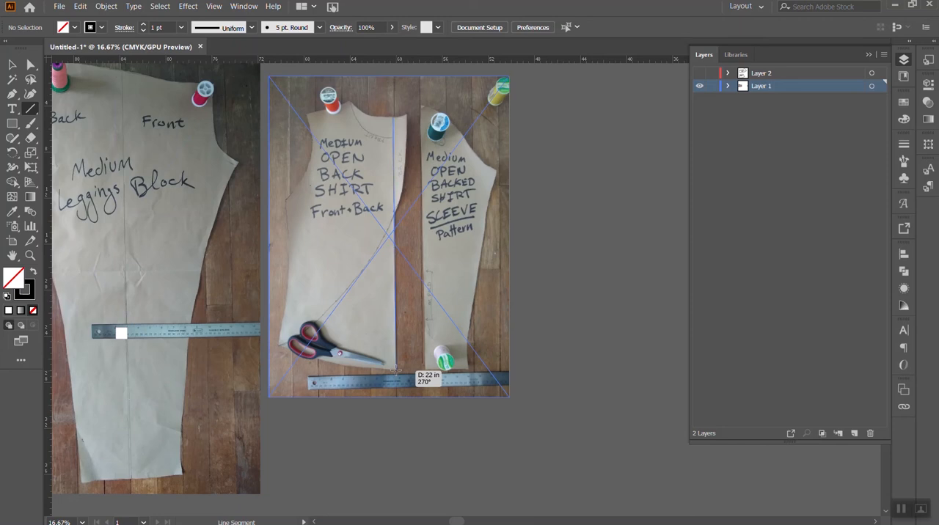
{"action": "left_click_drag", "start_coordinate": [396, 371], "coordinate": [395, 383]}
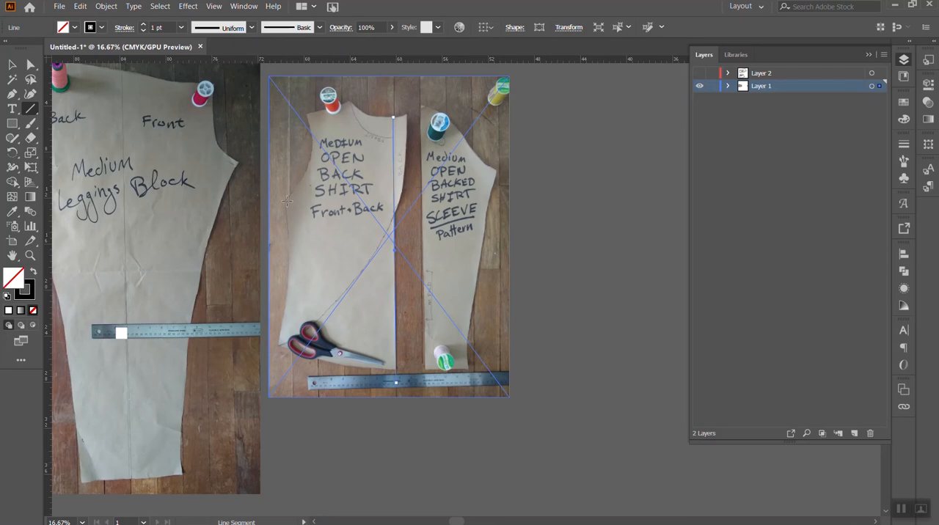
{"action": "mouse_move", "coordinate": [284, 201]}
{"action": "left_mouse_down"}
{"action": "mouse_move", "coordinate": [410, 202]}
{"action": "mouse_move", "coordinate": [394, 205]}
{"action": "left_mouse_up"}
{"action": "left_click", "coordinate": [12, 64]}
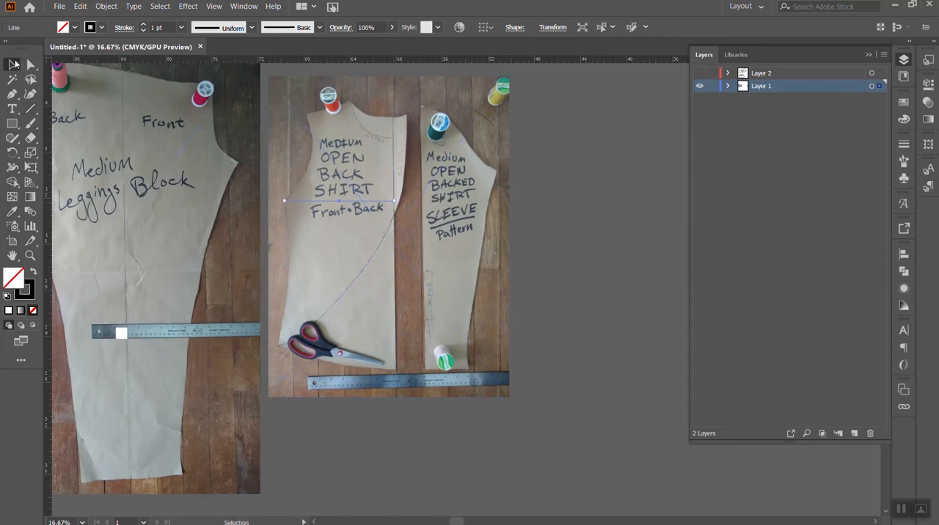
- Move the 1 in square onto the shirt photo's ruler, with its left edge at the 2 in mark
{"action": "left_click", "coordinate": [469, 338]}
{"action": "left_click_drag", "start_coordinate": [123, 336], "coordinate": [349, 383]}
{"action": "key", "text": "super"}
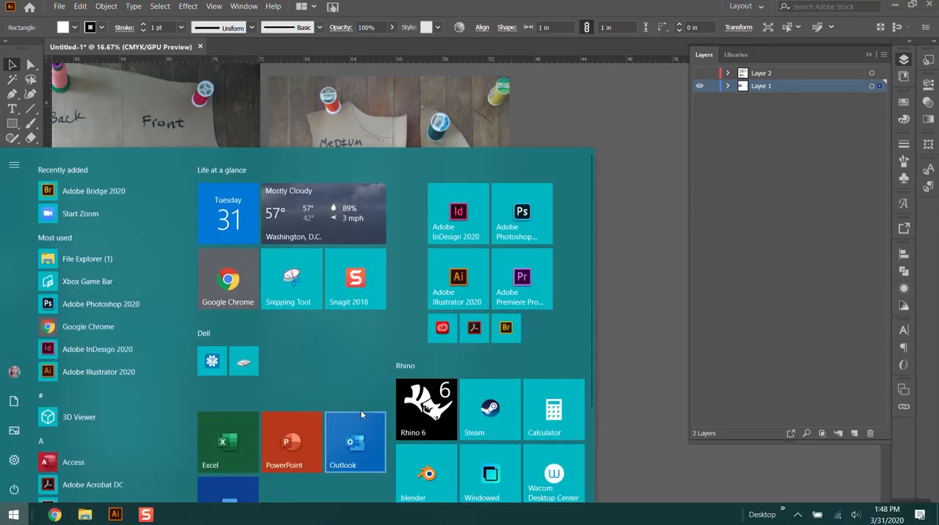
{"action": "key", "text": "super"}
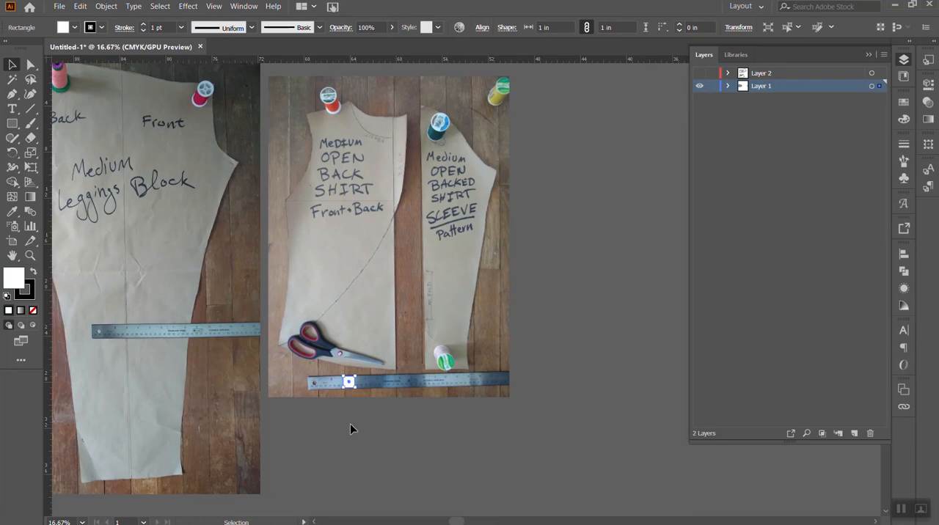
{"action": "key", "text": "ctrl+equal"}
{"action": "key", "text": "ctrl+equal"}
{"action": "key", "text": "ctrl+equal"}
{"action": "key", "text": "ctrl+equal"}
{"action": "key", "text": "ctrl+equal"}
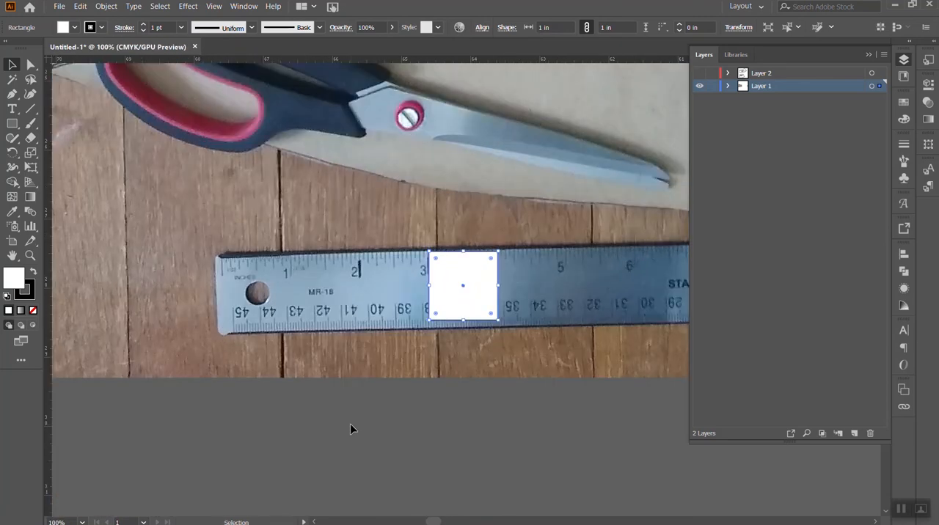
{"action": "left_click_drag", "start_coordinate": [460, 304], "coordinate": [399, 322]}
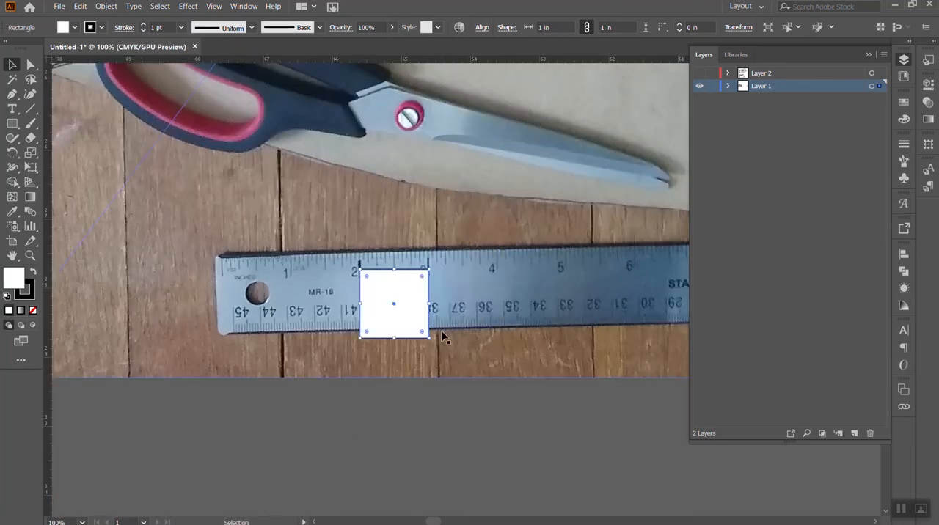
- Enlarge the shirt photo from its lower corner to about 21.17 by 28.22 in
{"action": "key", "text": "ctrl+minus"}
{"action": "key", "text": "ctrl+minus"}
{"action": "key", "text": "ctrl+minus"}
{"action": "key", "text": "ctrl+minus"}
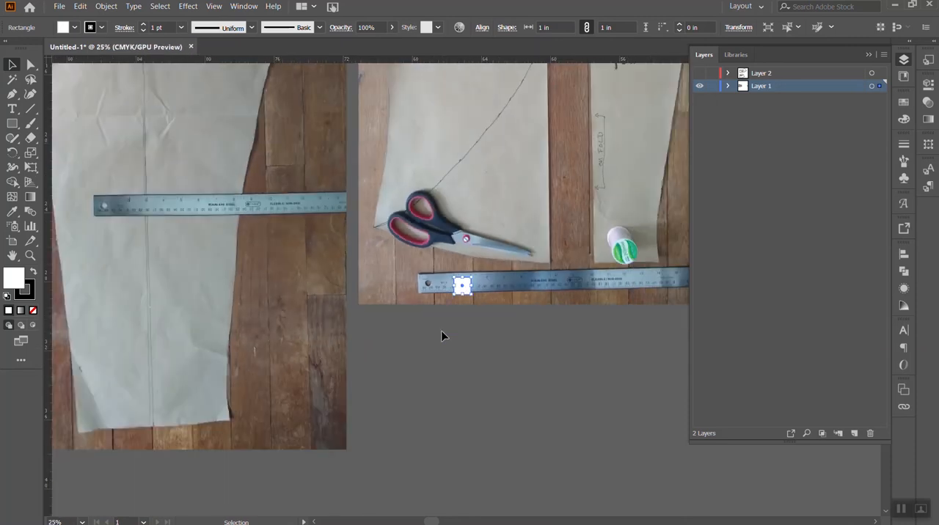
{"action": "scroll", "coordinate": [578, 303], "scroll_direction": "up", "scroll_amount": 4}
{"action": "scroll", "coordinate": [550, 316], "scroll_direction": "right", "scroll_amount": 4}
{"action": "left_click", "coordinate": [489, 373]}
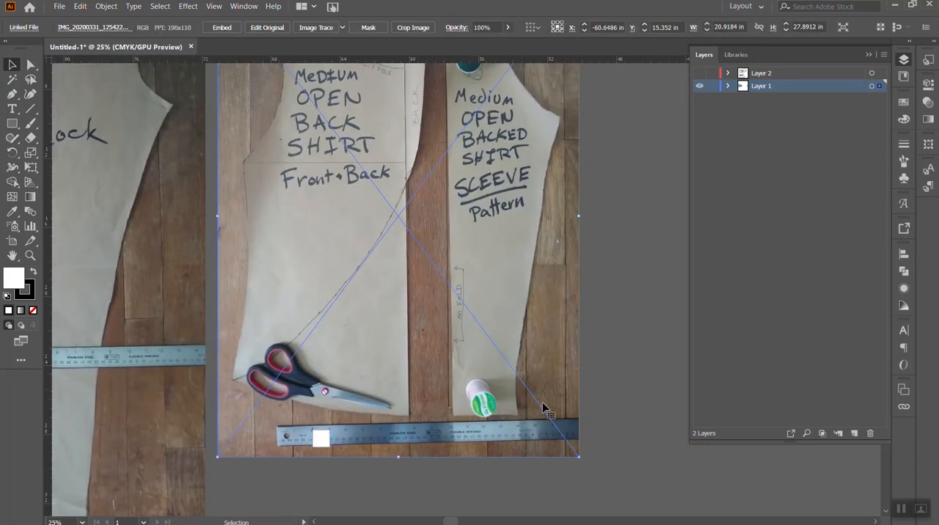
{"action": "left_click_drag", "start_coordinate": [580, 460], "coordinate": [582, 465]}
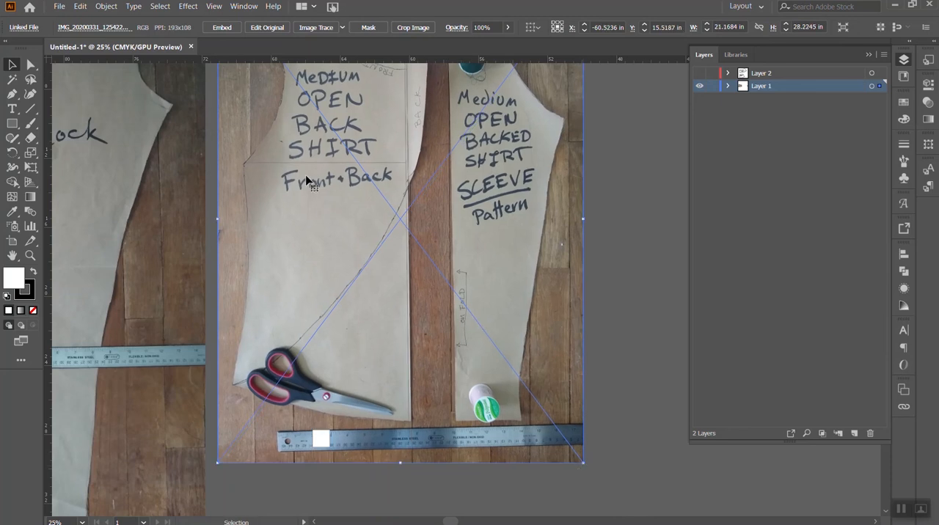
- Check the width of the horizontal measuring line across the shirt and nudge the line slightly toward the side edge
{"action": "left_click_drag", "start_coordinate": [304, 165], "coordinate": [306, 164]}
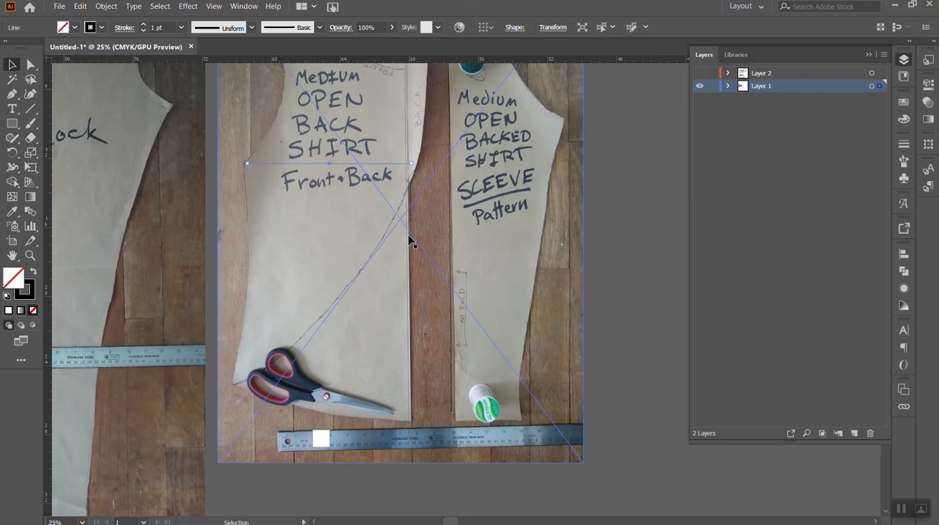
{"action": "left_click", "coordinate": [616, 159]}
{"action": "left_click", "coordinate": [383, 168]}
{"action": "left_click", "coordinate": [553, 27]}
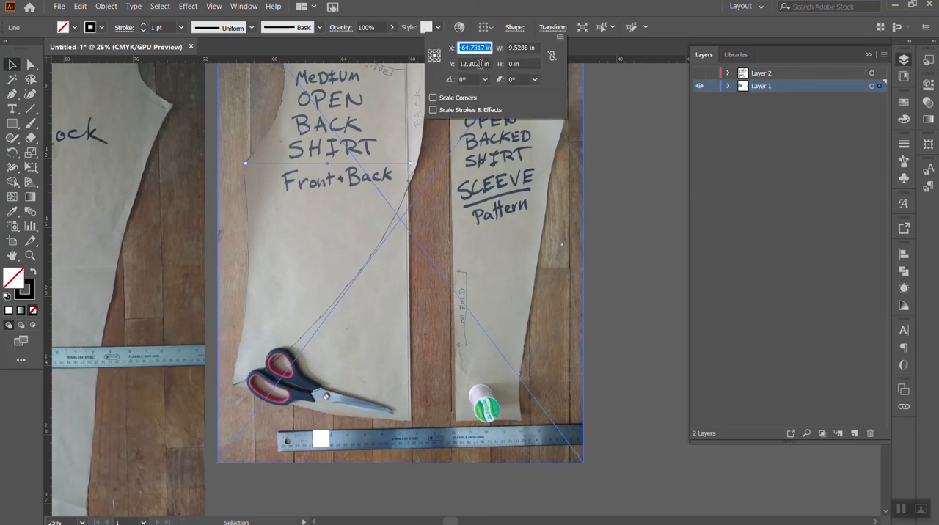
{"action": "double_click", "coordinate": [520, 48]}
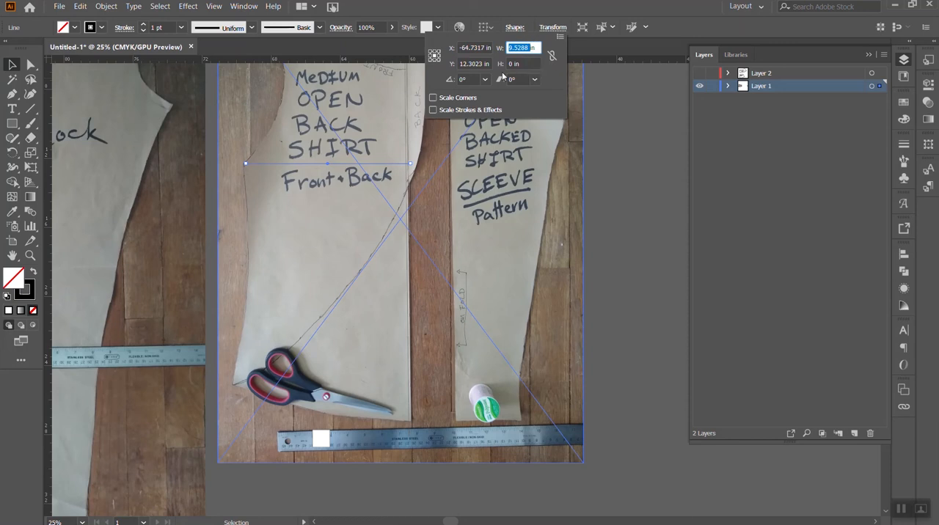
{"action": "key", "text": "Left"}
{"action": "left_click", "coordinate": [457, 173]}
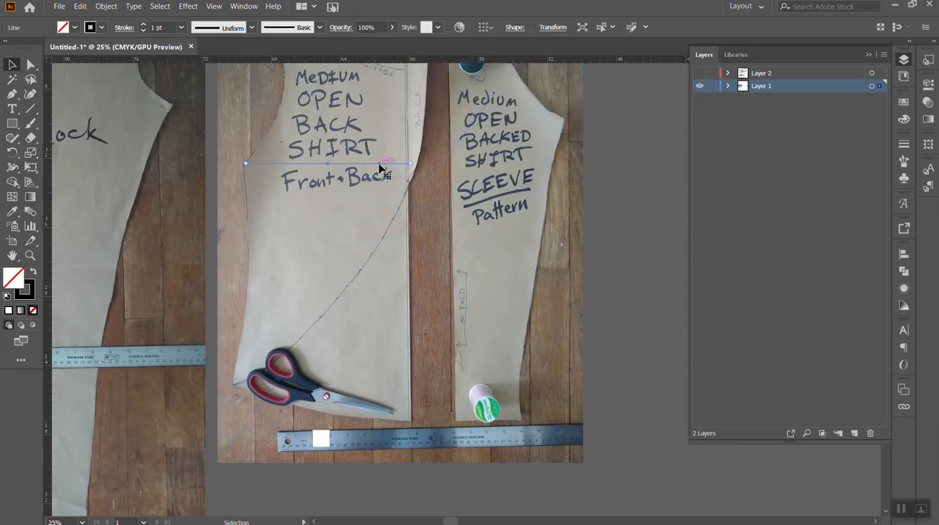
{"action": "left_click", "coordinate": [621, 115]}
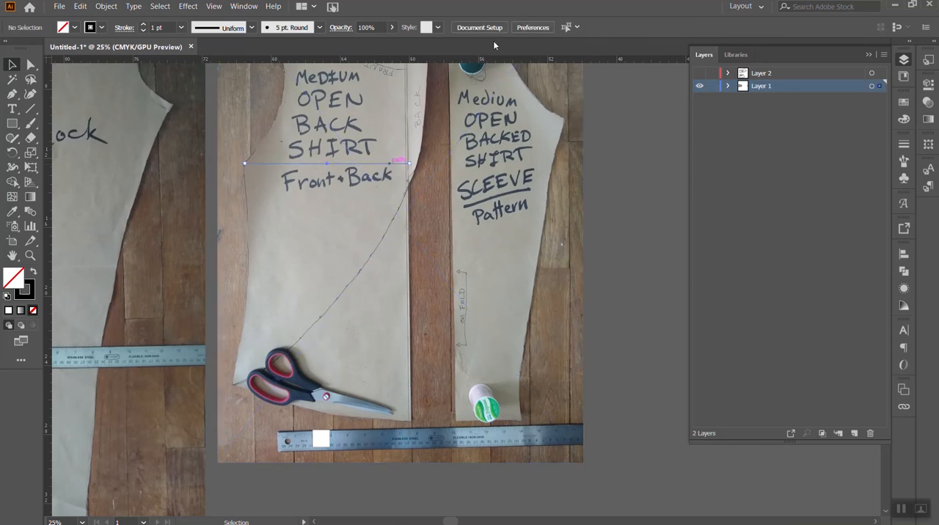
- Shorten the shirt's horizontal measuring line to about 9.35 in
{"action": "left_click", "coordinate": [550, 27]}
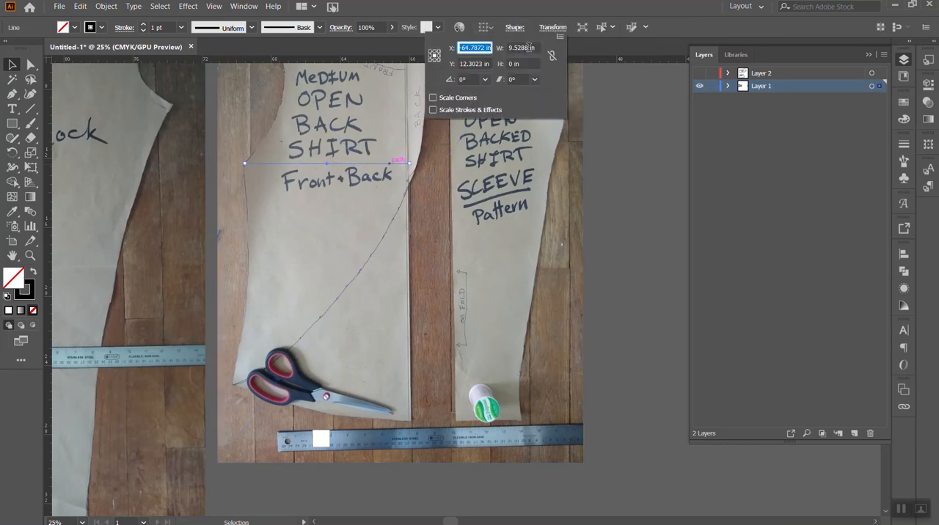
{"action": "left_click_drag", "start_coordinate": [529, 47], "coordinate": [520, 47]}
{"action": "key", "text": "BackSpace"}
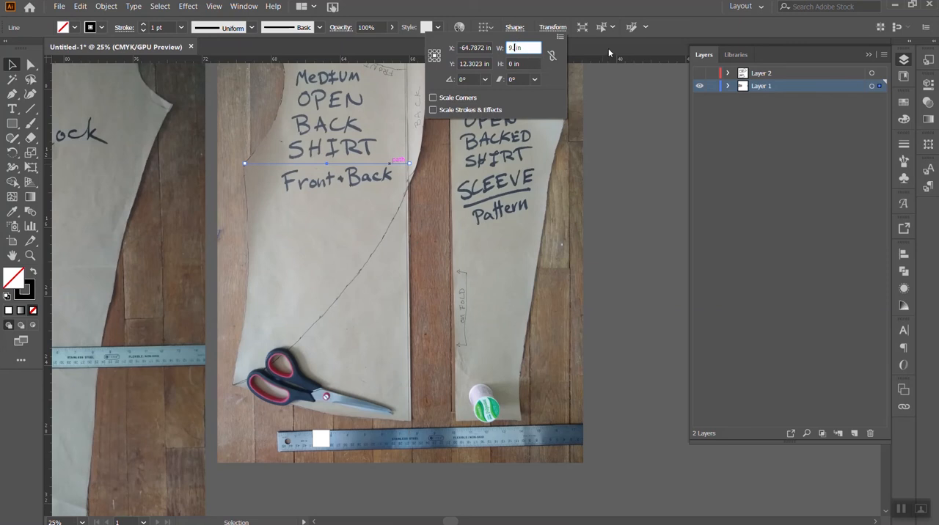
{"action": "type", "text": "3."}
{"action": "type", "text": "5"}
{"action": "key", "text": "Return"}
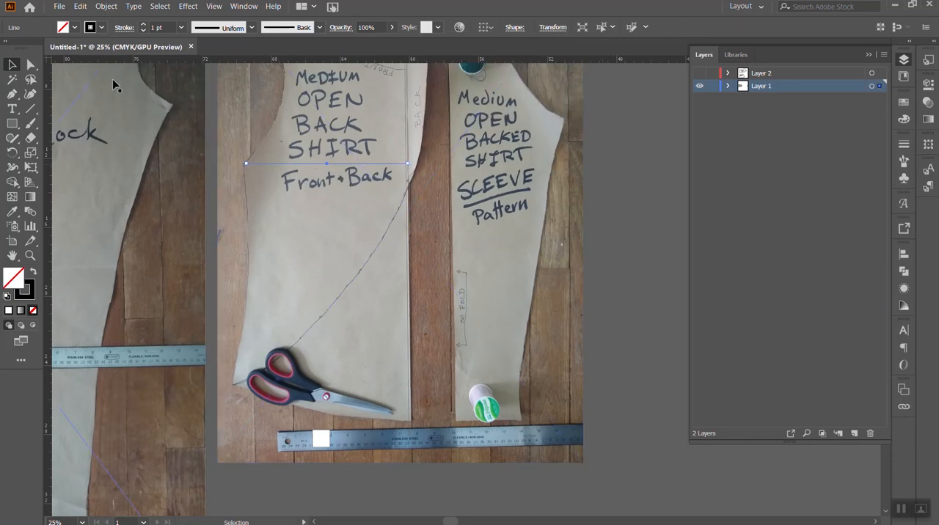
- Try enlarging the shirt photo to about 21.42 by 28.57 in, and scale it back down to match the measuring line
{"action": "left_click", "coordinate": [14, 66]}
{"action": "left_click", "coordinate": [533, 392], "text": "shift"}
{"action": "left_click", "coordinate": [533, 392]}
{"action": "left_click_drag", "start_coordinate": [584, 464], "coordinate": [586, 477]}
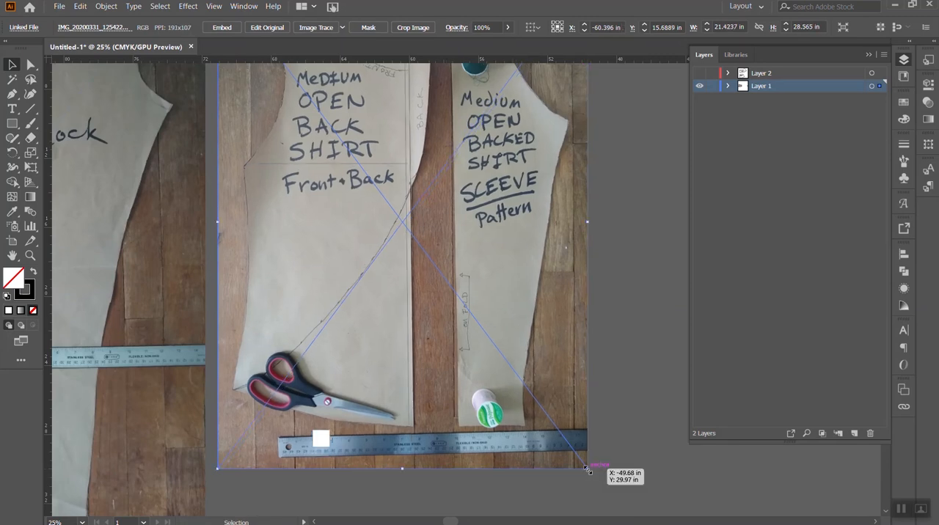
{"action": "left_click_drag", "start_coordinate": [587, 470], "coordinate": [581, 463]}
{"action": "key", "text": "ctrl+z"}
{"action": "left_click", "coordinate": [639, 419]}
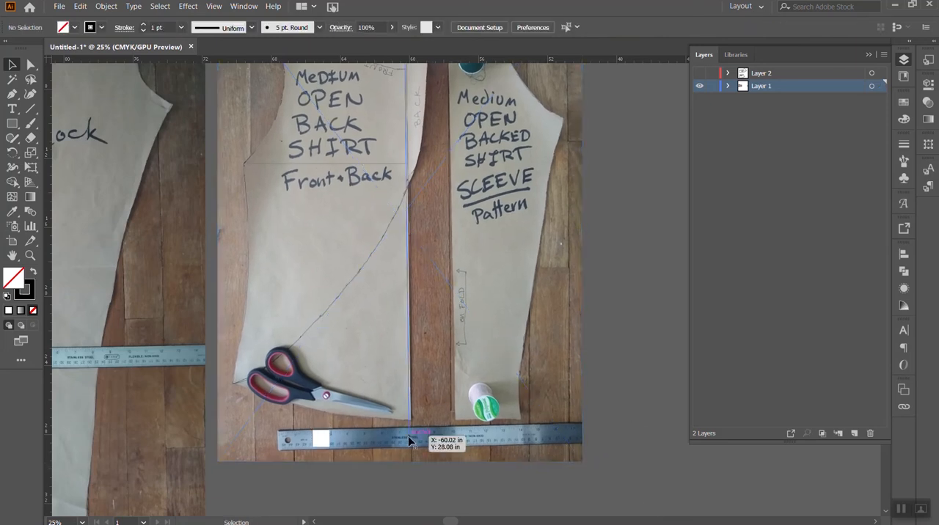
- Draw a vertical measuring line along the sleeve pattern's fold edge from its top corner to its hem
{"action": "scroll", "coordinate": [416, 415], "scroll_direction": "up", "scroll_amount": 3}
{"action": "scroll", "coordinate": [418, 419], "scroll_direction": "down", "scroll_amount": 3}
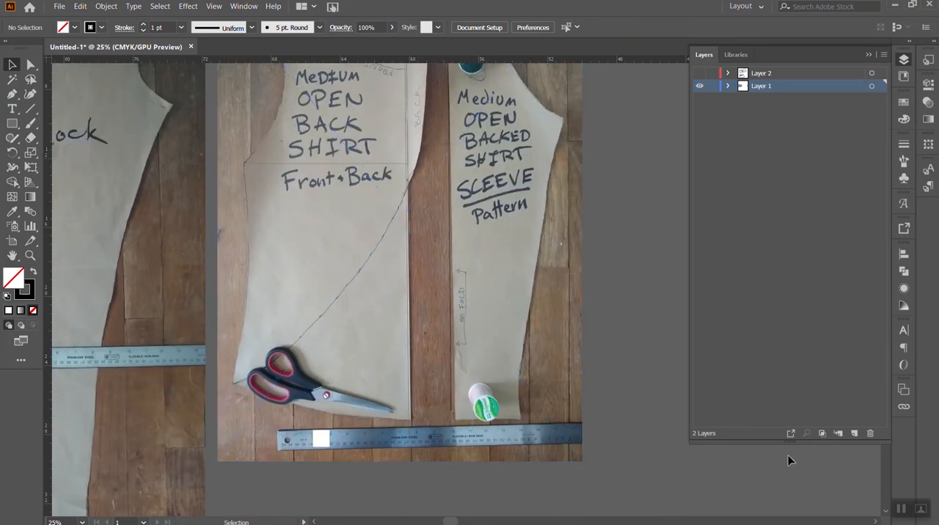
{"action": "left_click", "coordinate": [30, 109]}
{"action": "scroll", "coordinate": [481, 203], "scroll_direction": "up", "scroll_amount": 2}
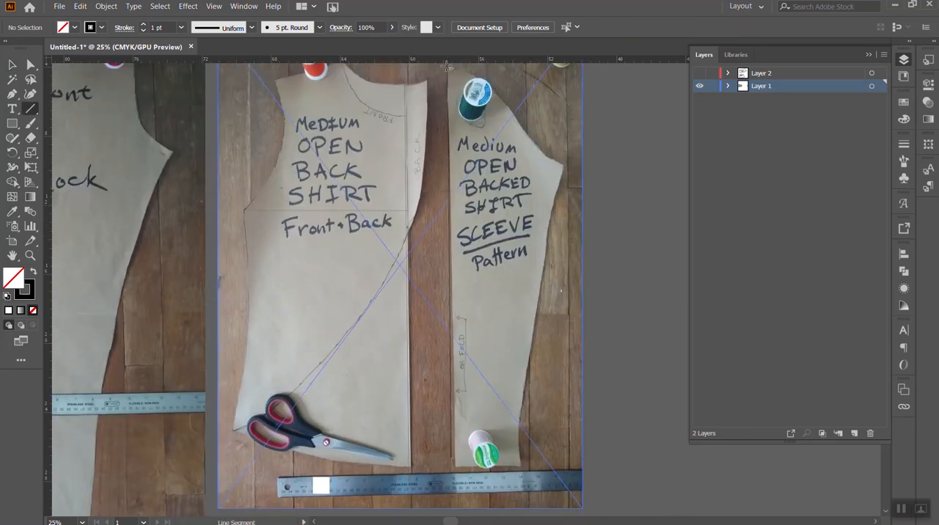
{"action": "left_click_drag", "start_coordinate": [448, 67], "coordinate": [453, 464]}
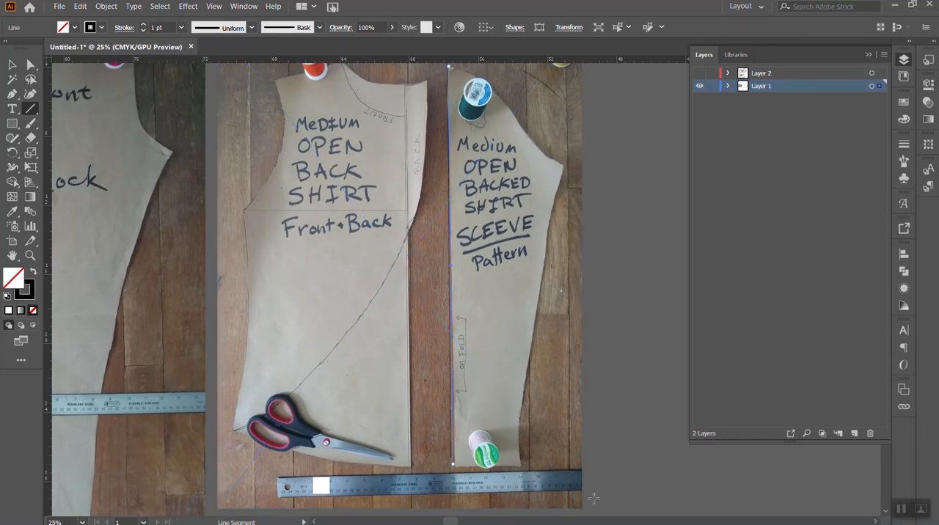
- Set the height of the vertical measuring line on the shirt's centre edge to 22 in and nudge it up into place
{"action": "left_click", "coordinate": [12, 66]}
{"action": "left_click_drag", "start_coordinate": [450, 352], "coordinate": [415, 351]}
{"action": "left_click", "coordinate": [553, 28]}
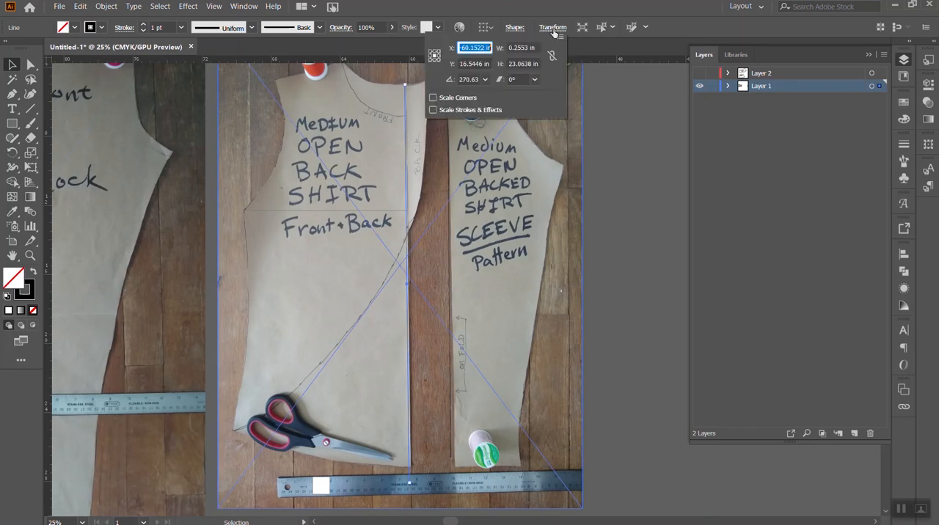
{"action": "left_click", "coordinate": [536, 63]}
{"action": "left_click_drag", "start_coordinate": [532, 64], "coordinate": [495, 64]}
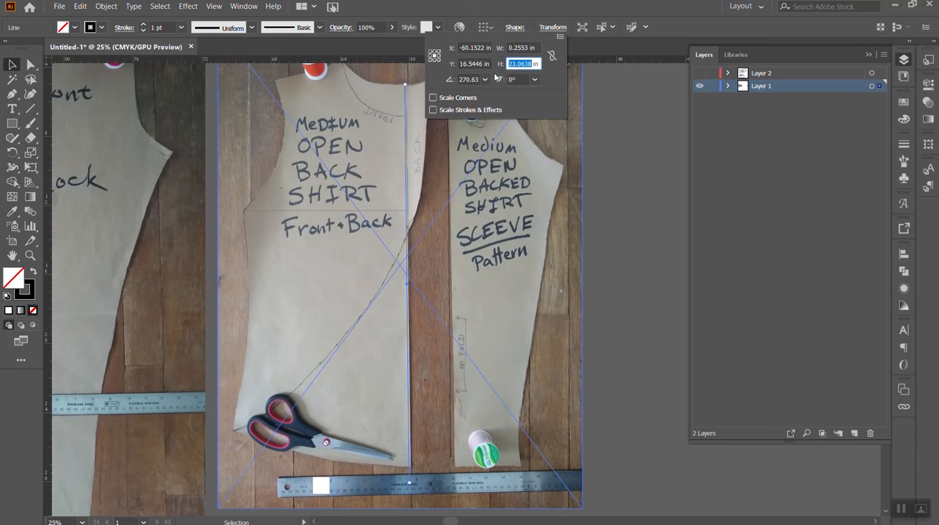
{"action": "type", "text": "22"}
{"action": "key", "text": "Return"}
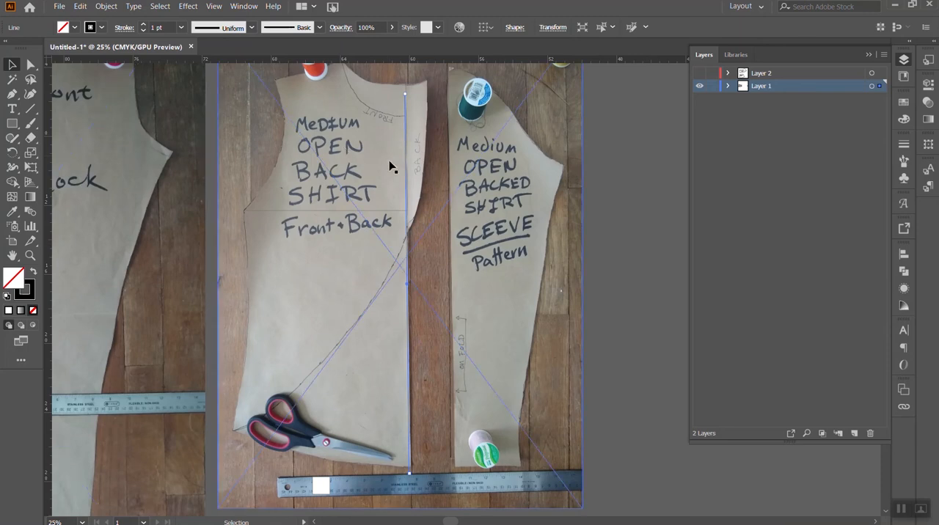
{"action": "left_click_drag", "start_coordinate": [407, 168], "coordinate": [408, 160]}
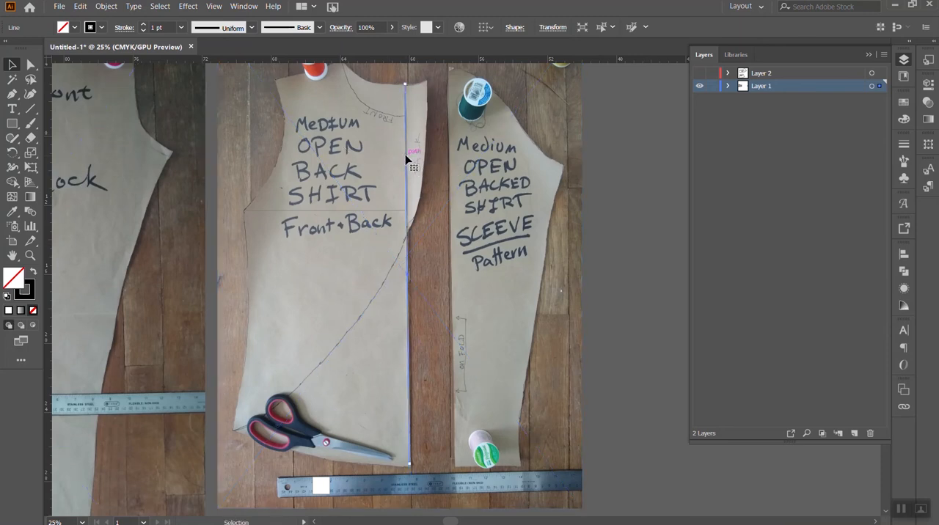
{"action": "left_click", "coordinate": [649, 283]}
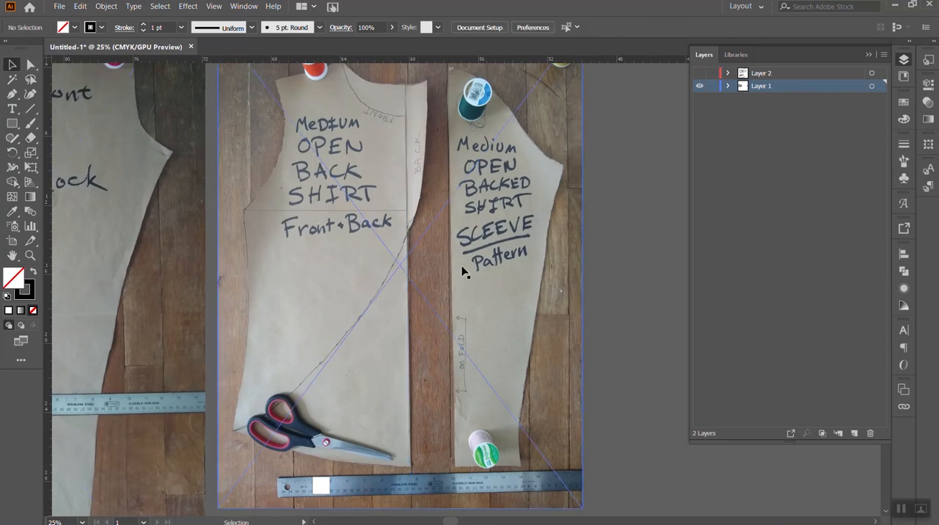
- Draw a horizontal measuring line across the sleeve from its underarm point to the fold edge
{"action": "left_click", "coordinate": [449, 273]}
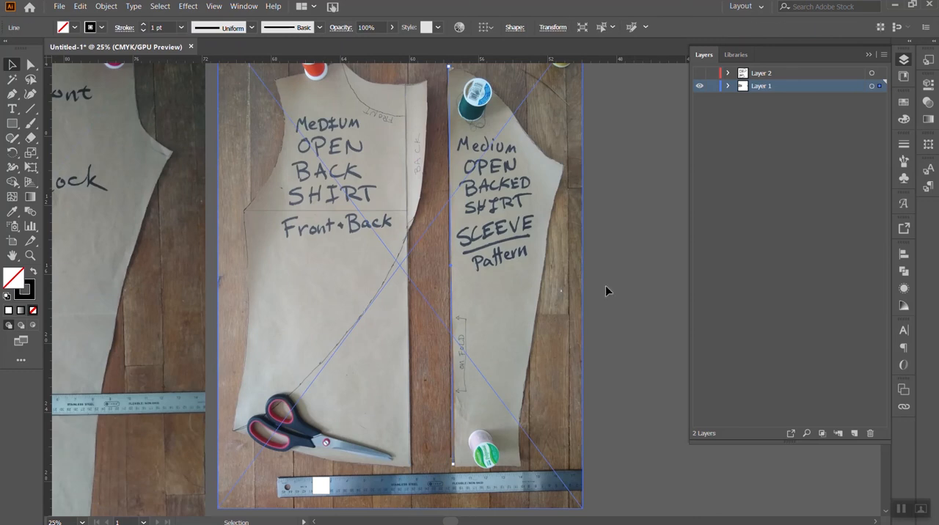
{"action": "left_click", "coordinate": [635, 288]}
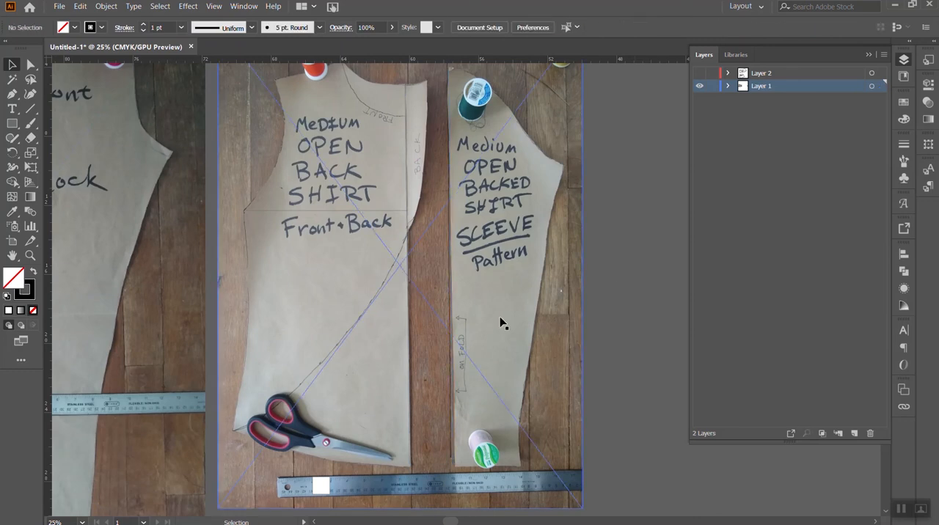
{"action": "left_click", "coordinate": [30, 108]}
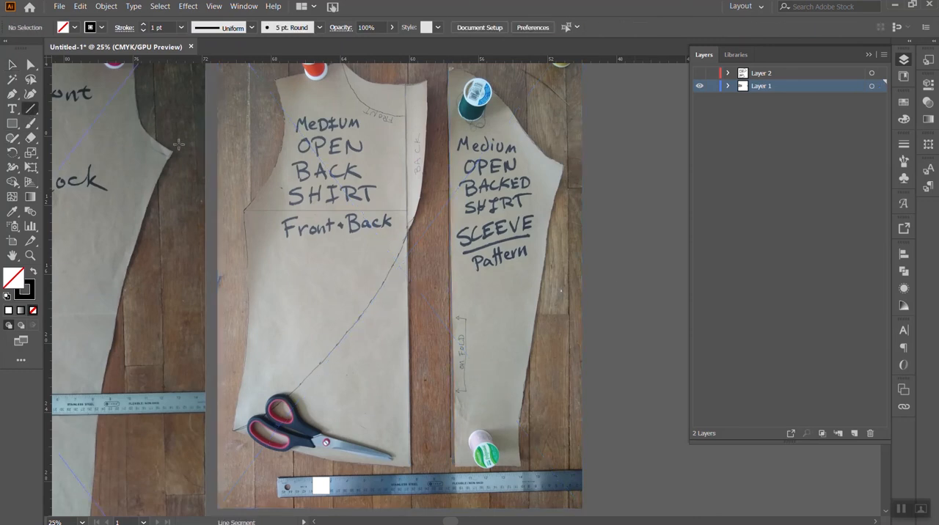
{"action": "left_click_drag", "start_coordinate": [562, 164], "coordinate": [449, 165]}
- Scale the shirt photo down slightly from its lower corner toward the sleeve's measuring lines
{"action": "left_click", "coordinate": [12, 65]}
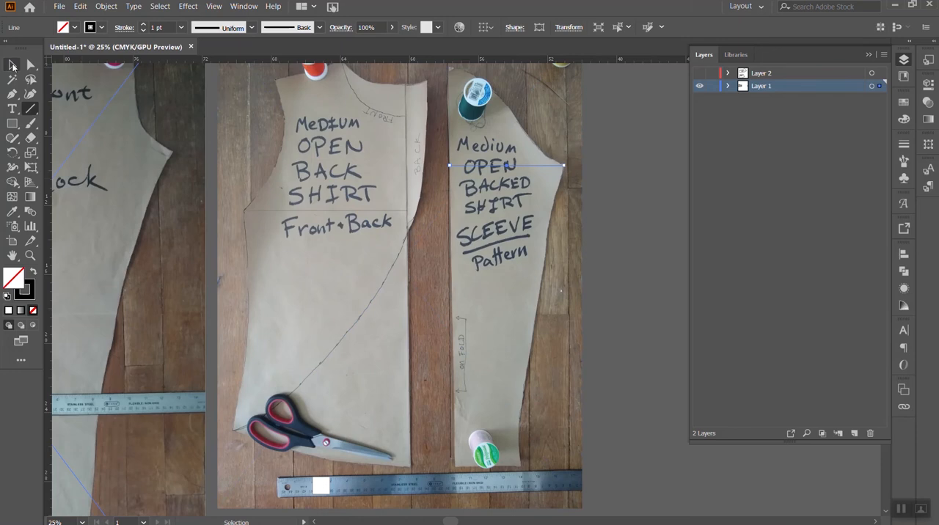
{"action": "left_click", "coordinate": [531, 339]}
{"action": "left_click_drag", "start_coordinate": [581, 507], "coordinate": [578, 503]}
{"action": "left_click", "coordinate": [618, 449]}
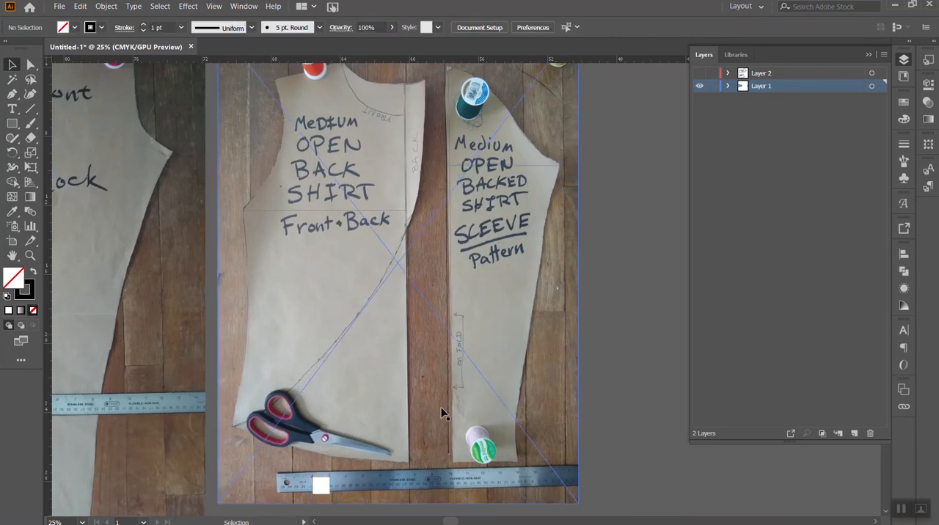
- Compare the 1 in square with the inch marks on the ruler in the shirt photo at actual size
{"action": "left_click", "coordinate": [328, 493]}
{"action": "key", "text": "ctrl+1"}
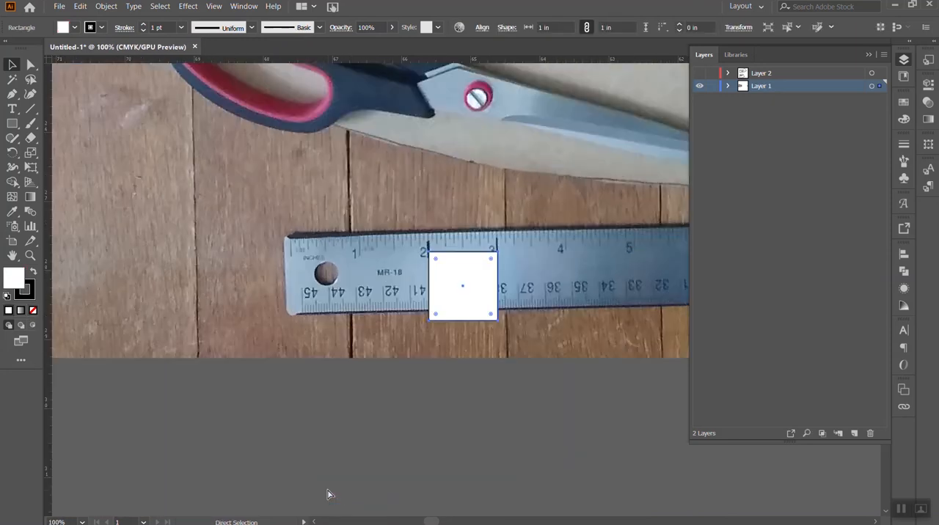
{"action": "key", "text": "ctrl+minus"}
{"action": "key", "text": "ctrl+minus"}
{"action": "key", "text": "ctrl+minus"}
{"action": "key", "text": "ctrl+minus"}
{"action": "key", "text": "ctrl+minus"}
{"action": "key", "text": "ctrl+minus"}
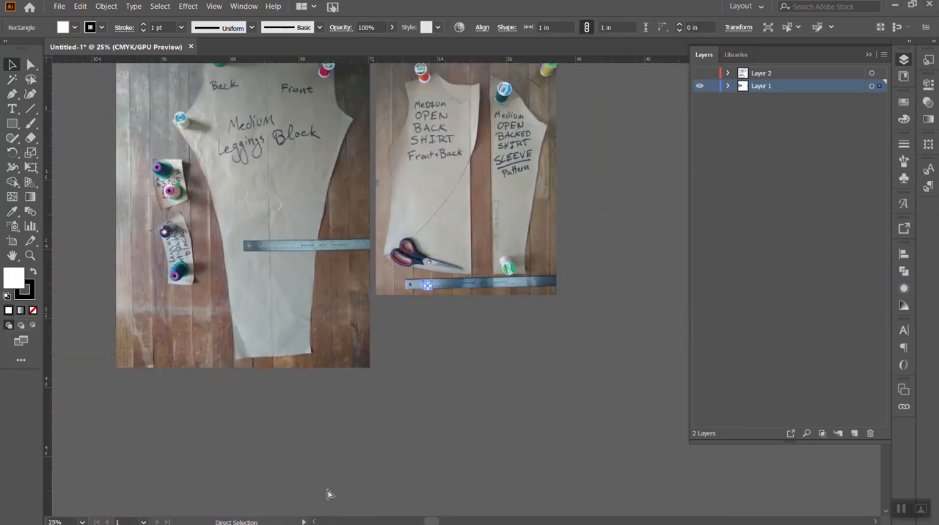
{"action": "scroll", "coordinate": [477, 293], "scroll_direction": "up", "scroll_amount": 4}
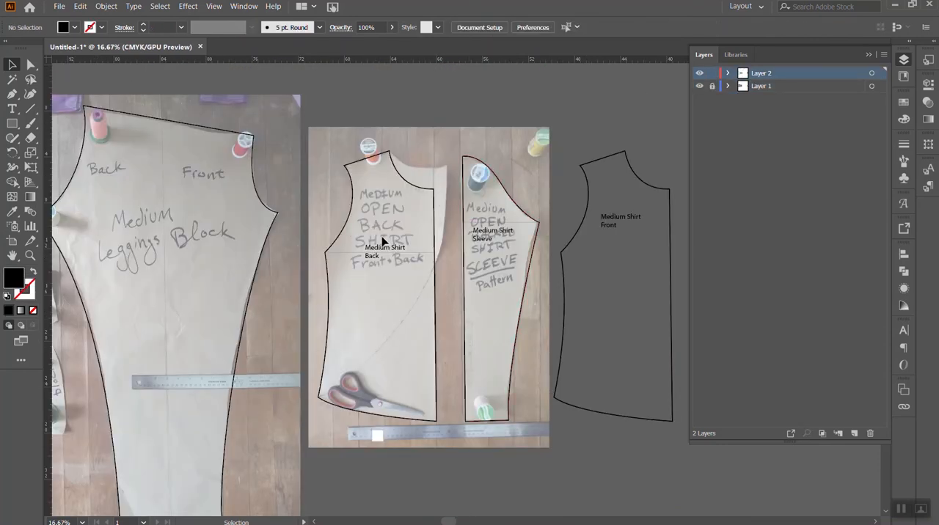
- Draw a curved Pen path from the shirt's side hem corner along the pattern's diagonal curve to the upper back corner
{"action": "left_click", "coordinate": [437, 204]}
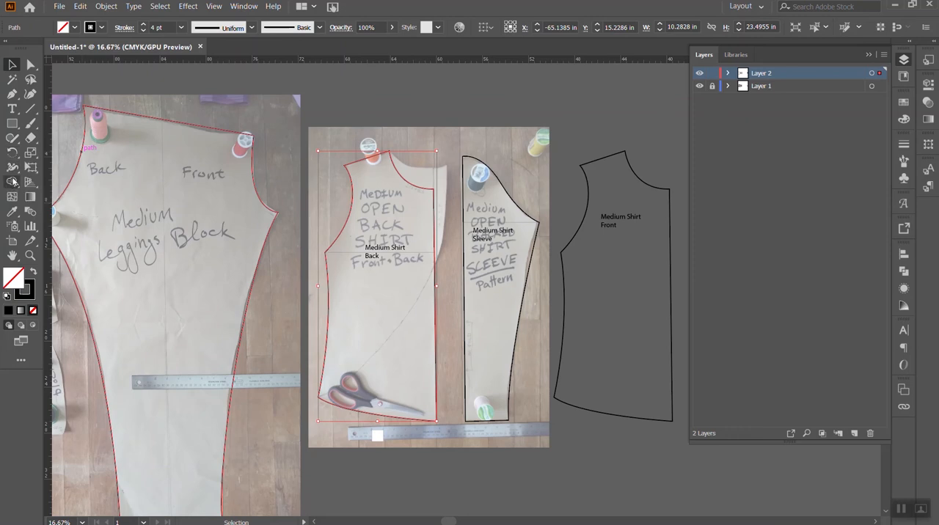
{"action": "left_click", "coordinate": [12, 96]}
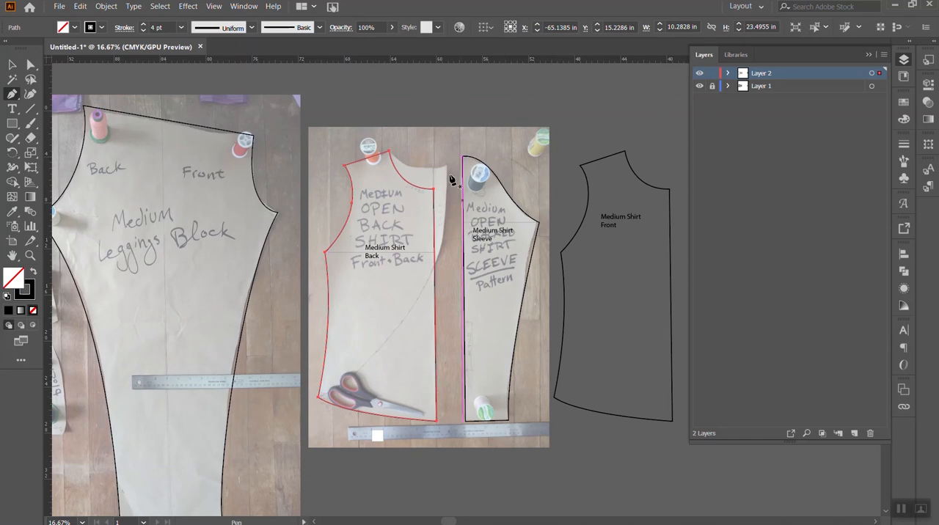
{"action": "left_click", "coordinate": [318, 397]}
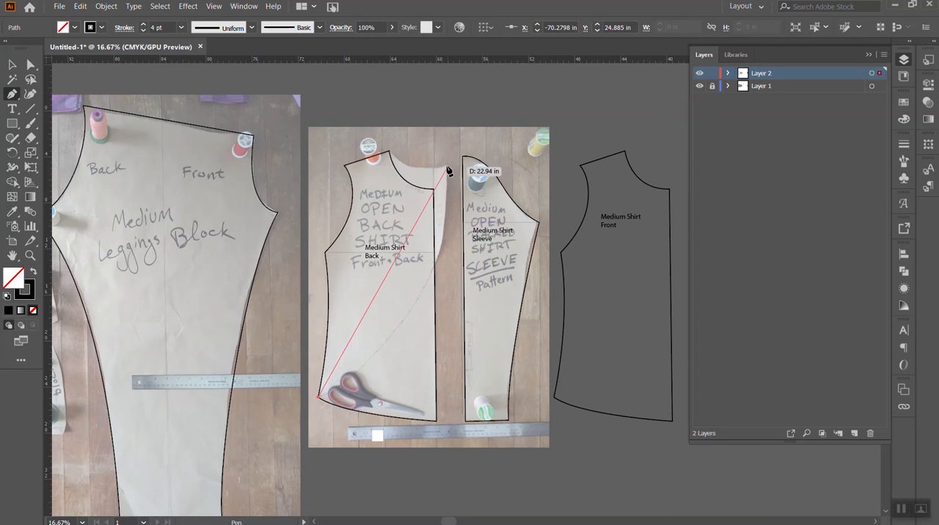
{"action": "left_click_drag", "start_coordinate": [447, 167], "coordinate": [431, 105]}
{"action": "left_click", "coordinate": [448, 263]}
- Continue the path along the back neckline to the shoulder point and close it straight to the side hem corner
{"action": "left_click_drag", "start_coordinate": [389, 247], "coordinate": [368, 218]}
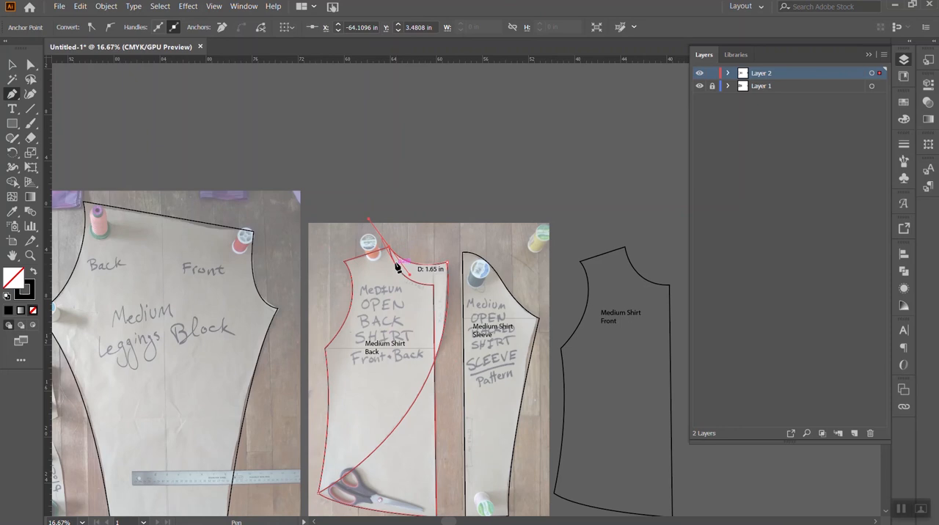
{"action": "left_click", "coordinate": [390, 249]}
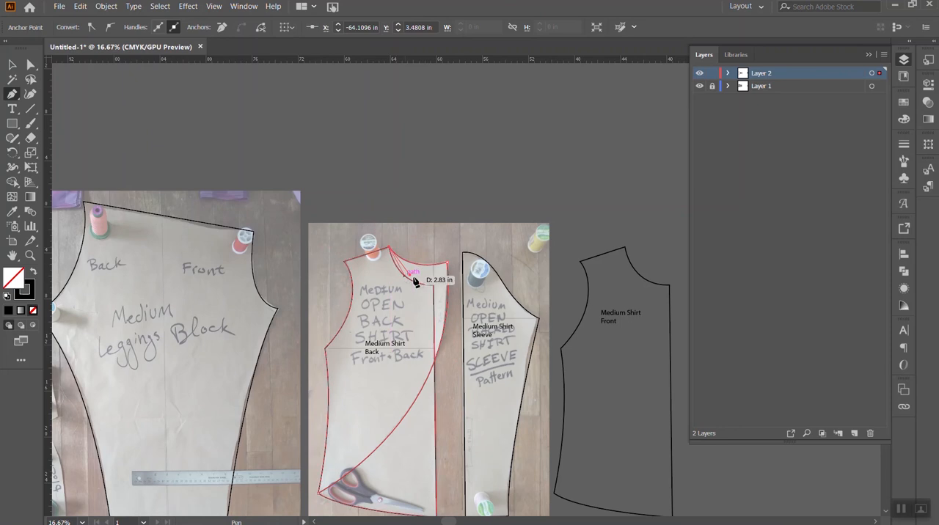
{"action": "scroll", "coordinate": [376, 276], "scroll_direction": "down", "scroll_amount": 2}
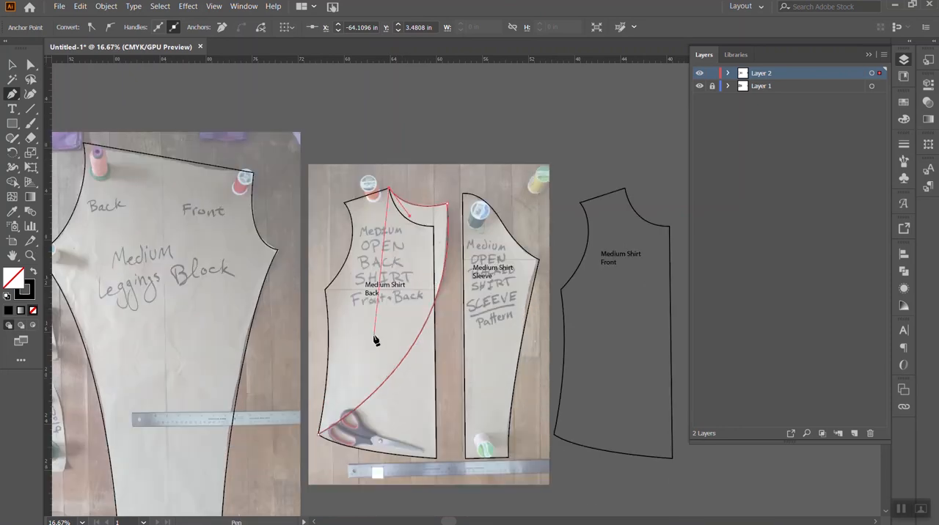
{"action": "left_click", "coordinate": [320, 435]}
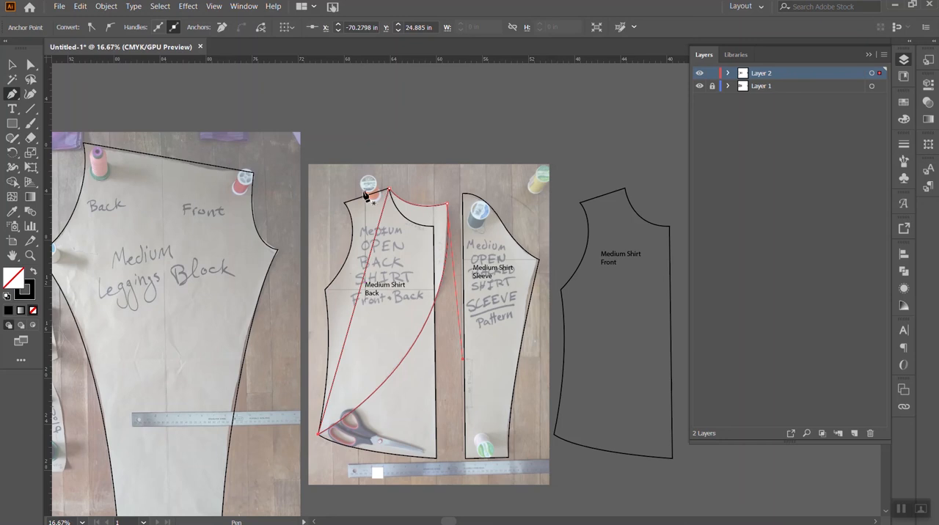
{"action": "left_click", "coordinate": [12, 65]}
{"action": "left_click", "coordinate": [432, 170]}
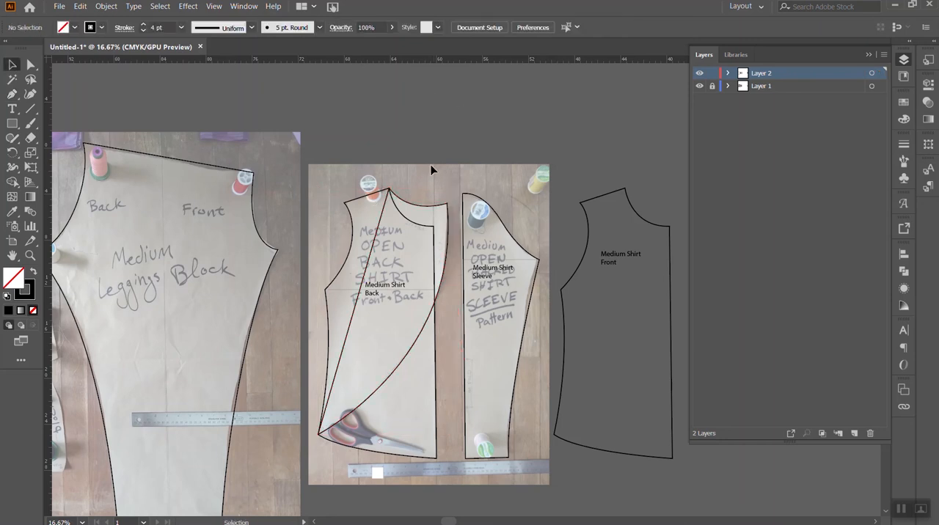
- Set the new curved back shape to 49% opacity and fill it with dark blue
{"action": "left_click", "coordinate": [439, 222]}
{"action": "left_click", "coordinate": [433, 258], "text": "shift"}
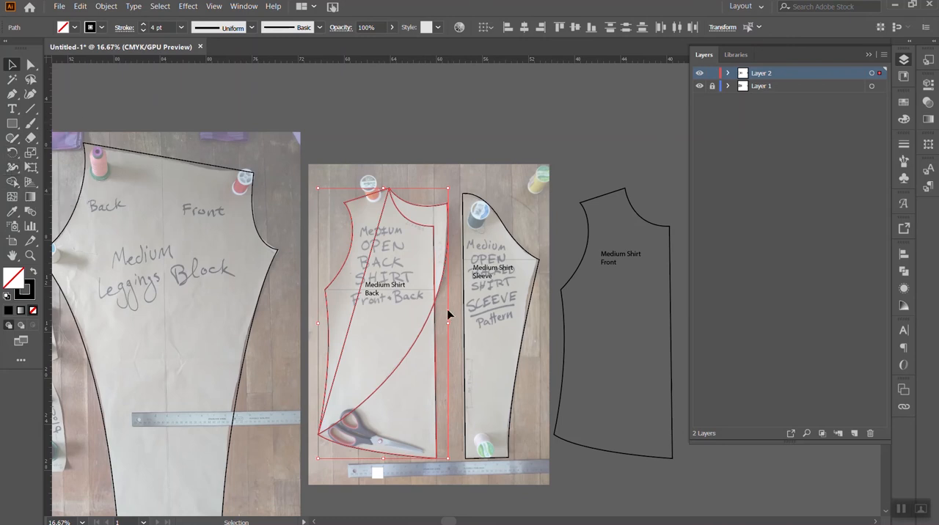
{"action": "left_click", "coordinate": [413, 101]}
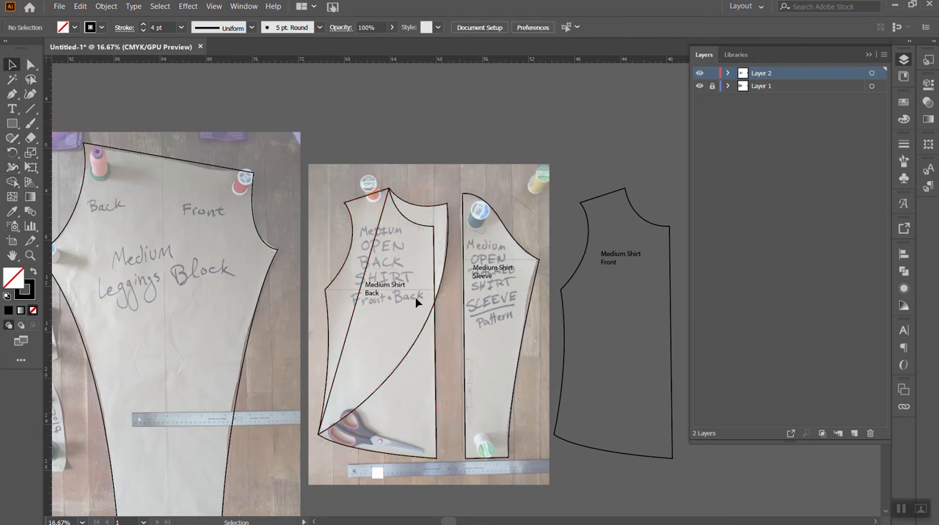
{"action": "left_click", "coordinate": [445, 212]}
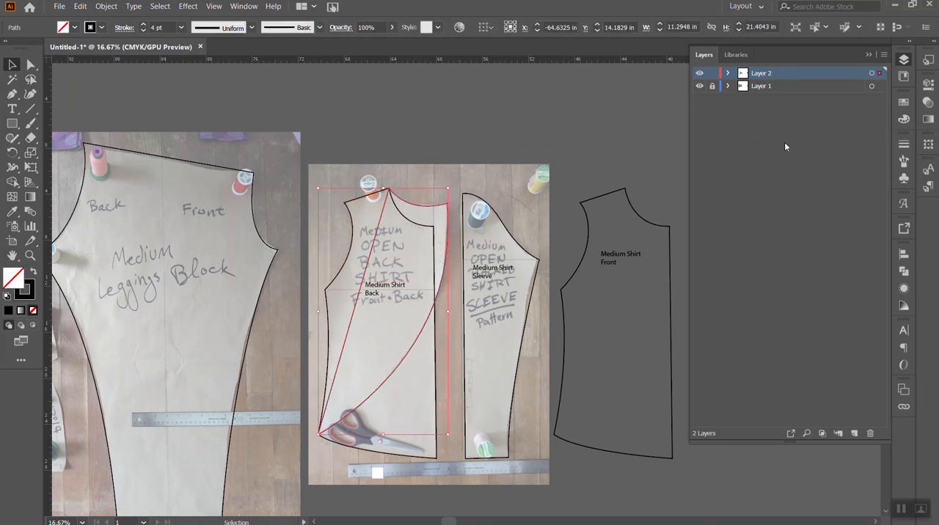
{"action": "left_click", "coordinate": [392, 28]}
{"action": "left_click", "coordinate": [366, 42]}
{"action": "left_click", "coordinate": [906, 102]}
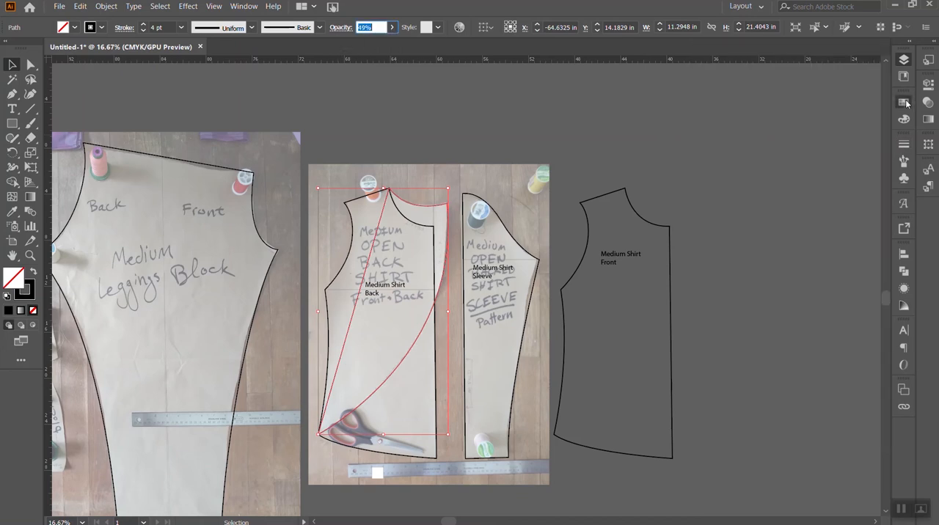
{"action": "left_click", "coordinate": [836, 191]}
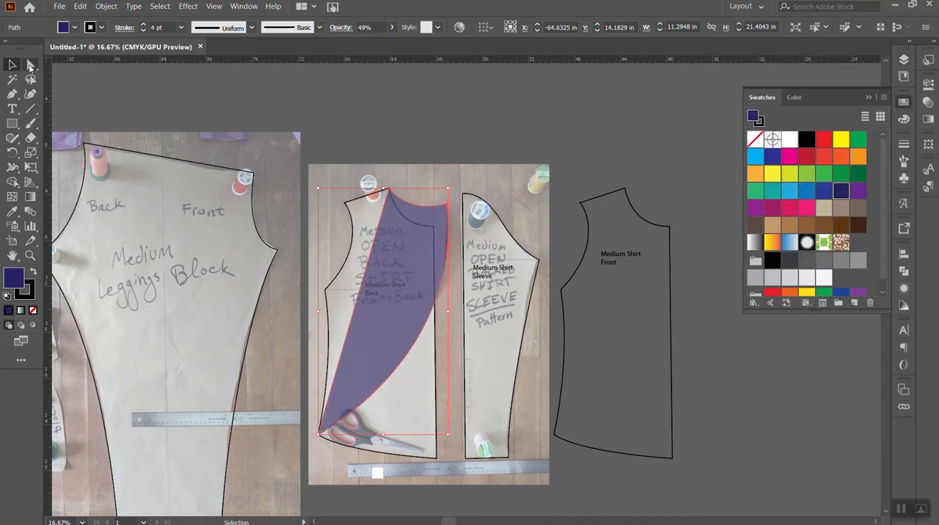
- Fill the original shirt outline with green and lower its opacity to 45%
{"action": "left_click", "coordinate": [363, 223]}
{"action": "left_click", "coordinate": [353, 225]}
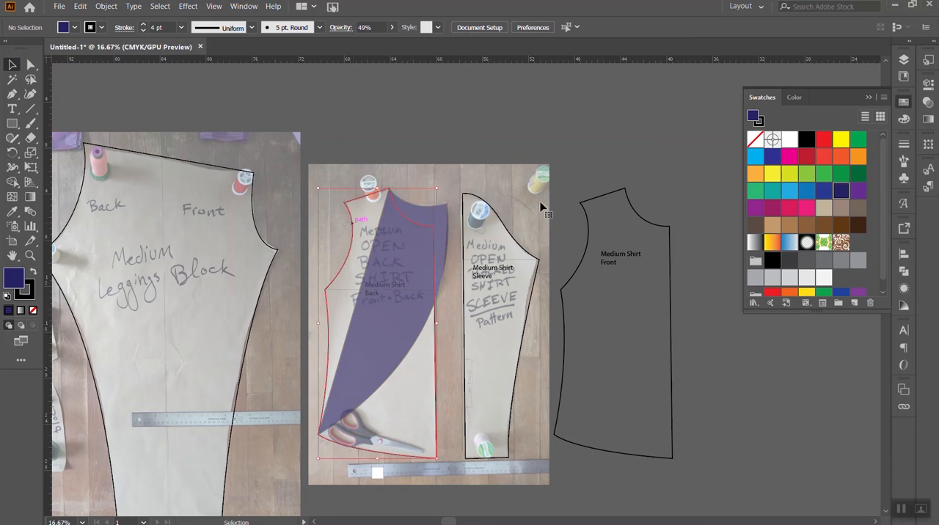
{"action": "left_click", "coordinate": [840, 175]}
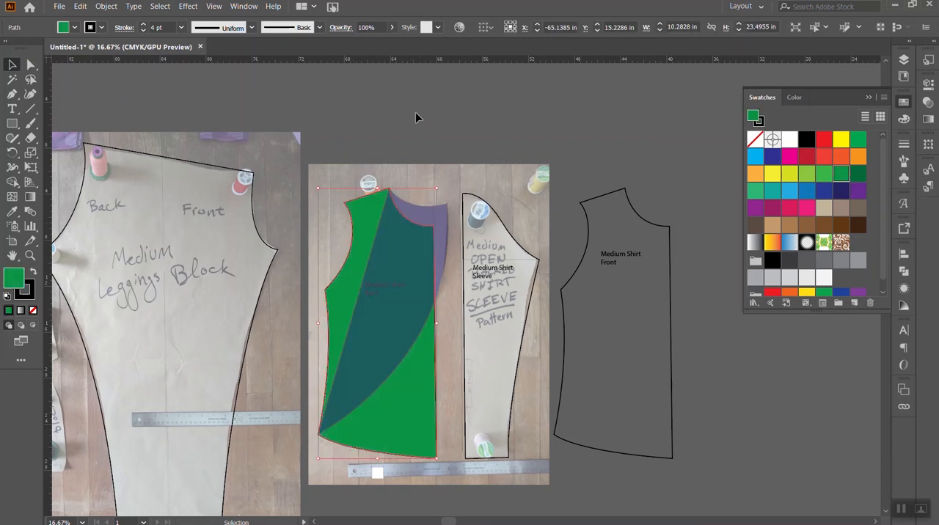
{"action": "left_click", "coordinate": [393, 27]}
{"action": "left_click", "coordinate": [366, 45]}
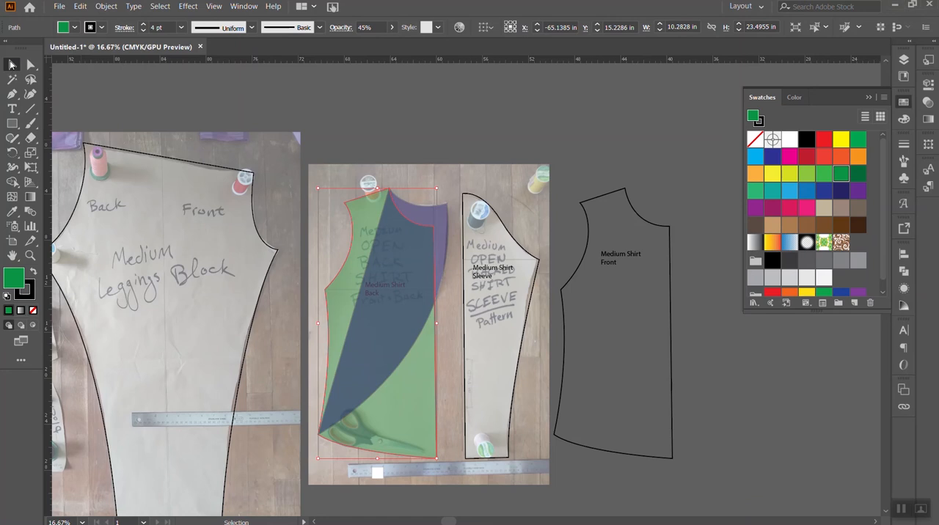
{"action": "left_click", "coordinate": [380, 103]}
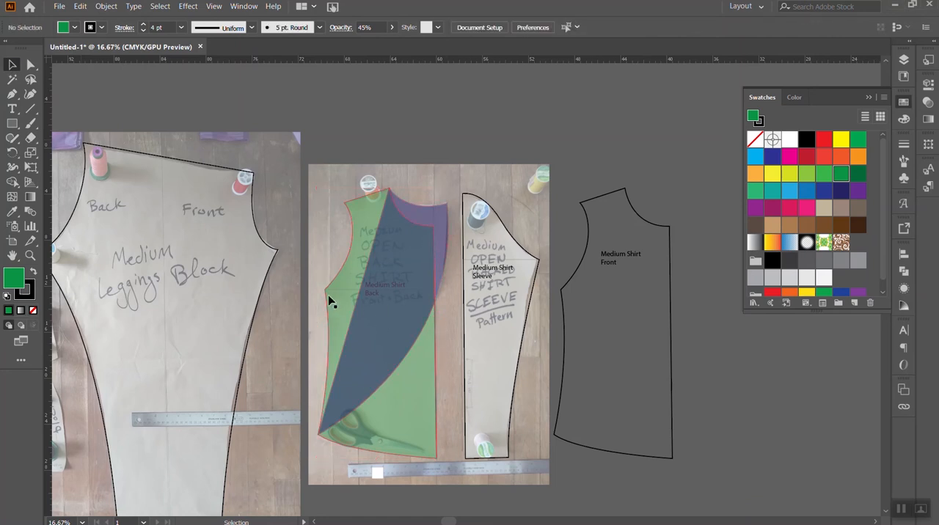
- Select both overlapping shirt shapes and merge all regions above the diagonal curve with the Shape Builder tool
{"action": "left_click", "coordinate": [367, 293]}
{"action": "left_click", "coordinate": [353, 211], "text": "shift"}
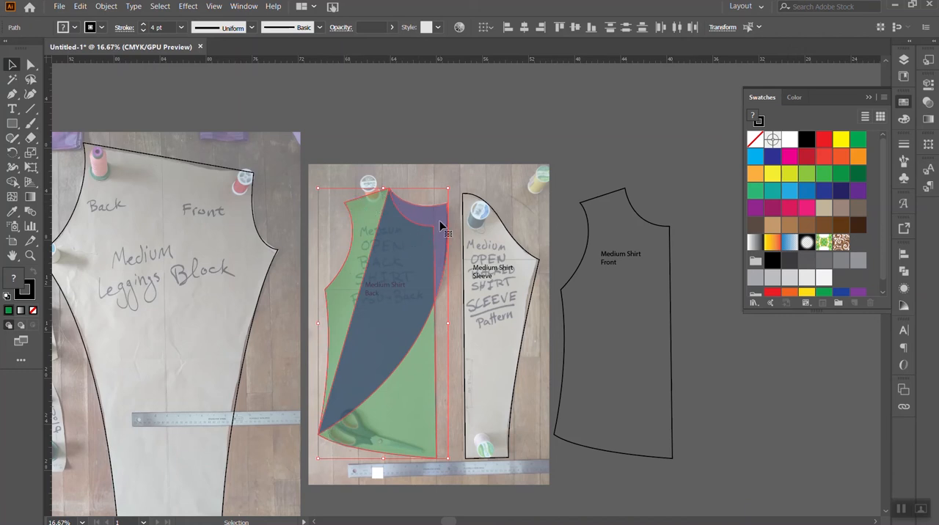
{"action": "left_click", "coordinate": [11, 184]}
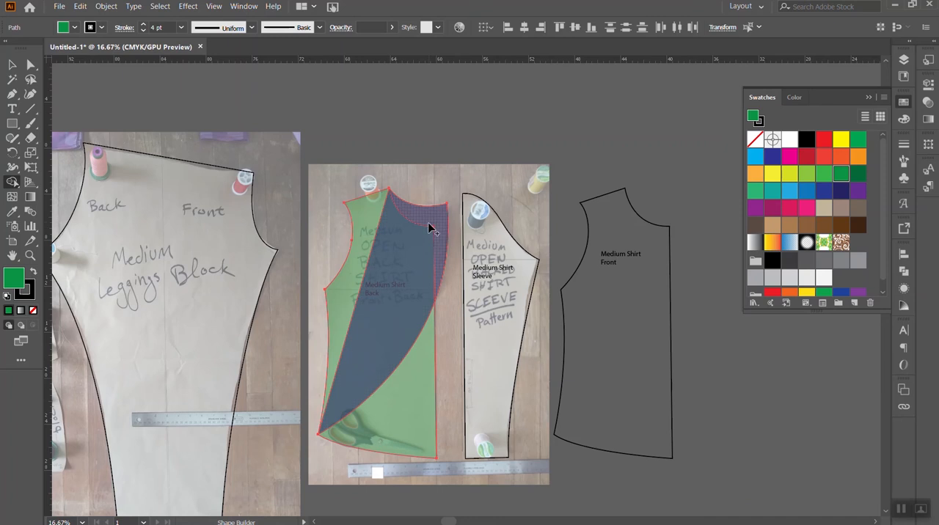
{"action": "mouse_move", "coordinate": [350, 295]}
{"action": "left_mouse_down"}
{"action": "mouse_move", "coordinate": [418, 247]}
{"action": "mouse_move", "coordinate": [429, 220]}
{"action": "left_mouse_up"}
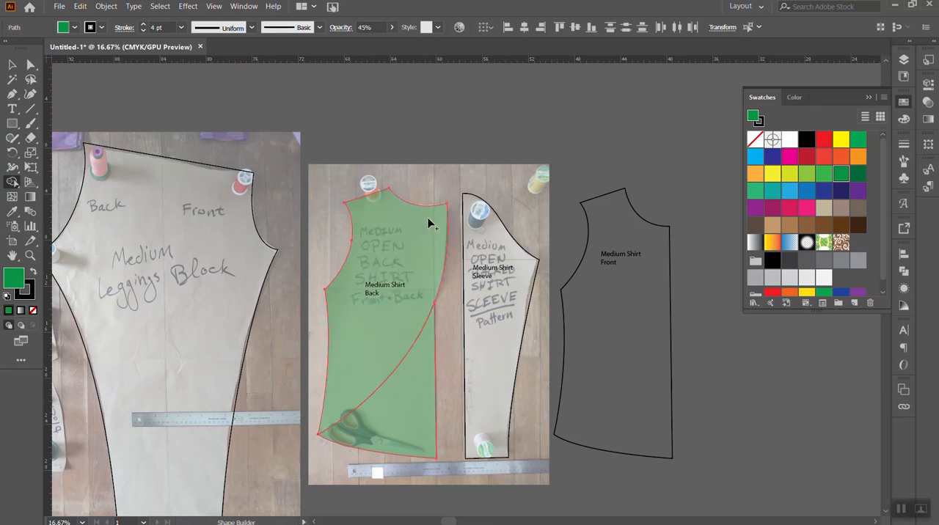
- Remove the region below the diagonal curve from the shirt back with the Shape Builder tool
{"action": "left_click", "coordinate": [402, 414], "text": "alt"}
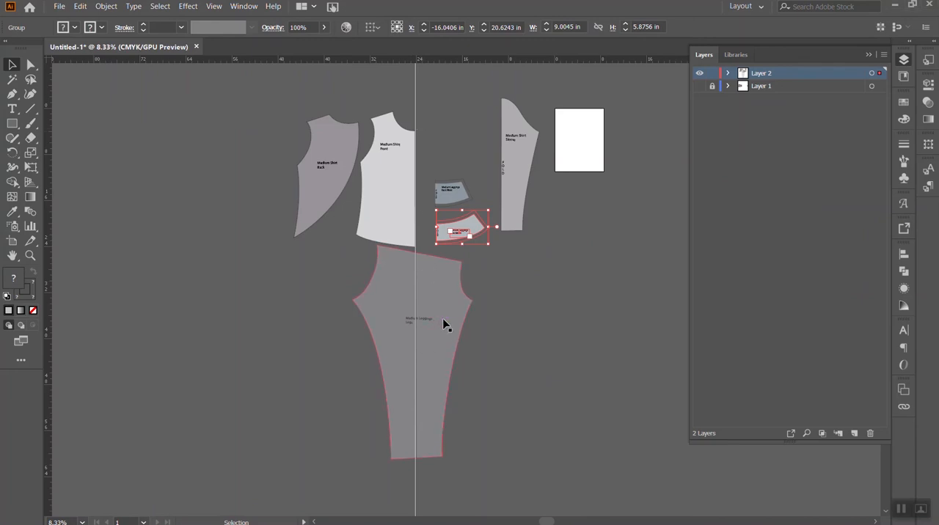
{"action": "left_click_drag", "start_coordinate": [451, 301], "coordinate": [458, 300]}
{"action": "left_click_drag", "start_coordinate": [483, 244], "coordinate": [482, 241]}
{"action": "key", "text": "ctrl+z"}
{"action": "key", "text": "ctrl+z"}
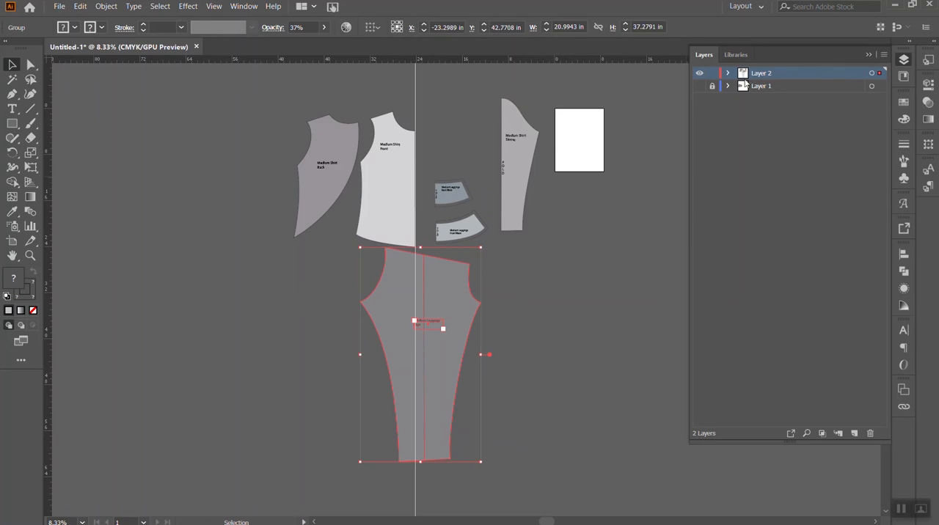
- Move the leggings leg piece horizontally clear of the vertical guide, under the waistband pieces, and clear all guides
{"action": "left_click", "coordinate": [880, 47]}
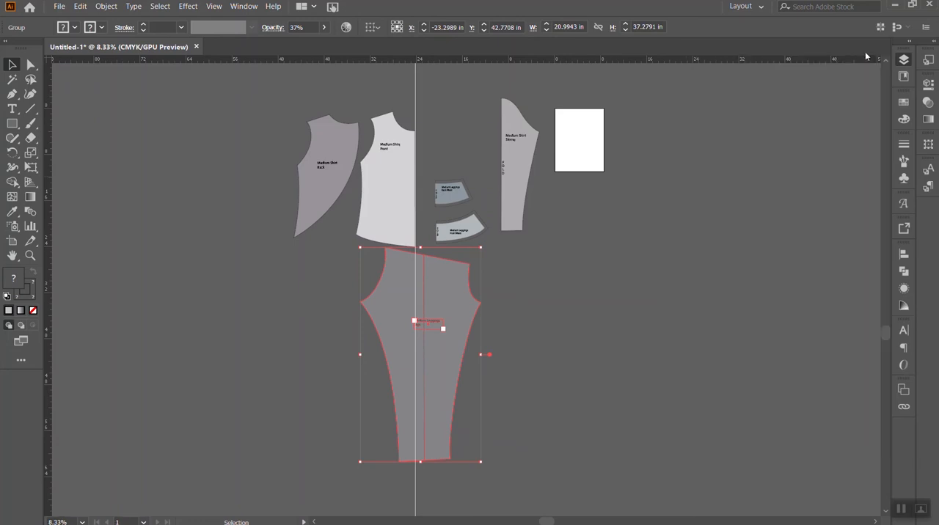
{"action": "left_click", "coordinate": [521, 309]}
{"action": "left_click_drag", "start_coordinate": [464, 306], "coordinate": [522, 304]}
{"action": "left_click", "coordinate": [214, 6]}
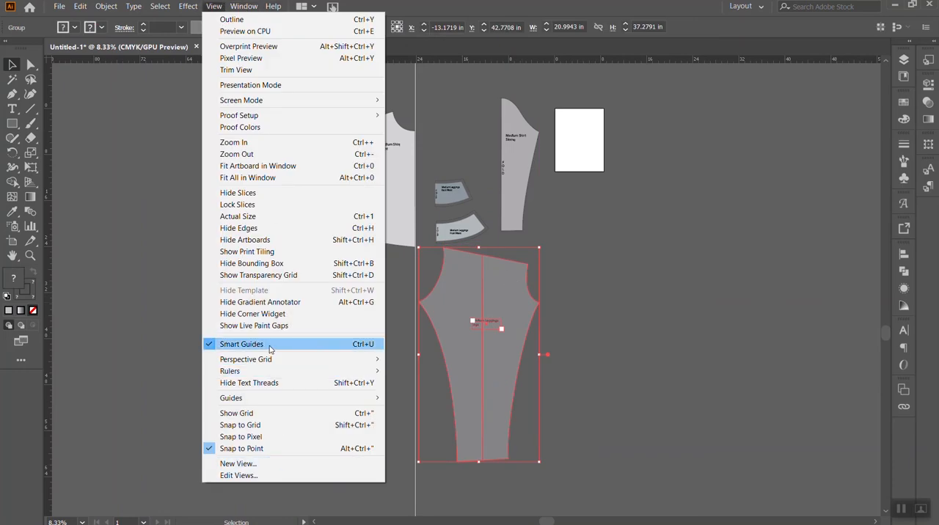
{"action": "mouse_move", "coordinate": [279, 398]}
{"action": "left_click", "coordinate": [433, 448]}
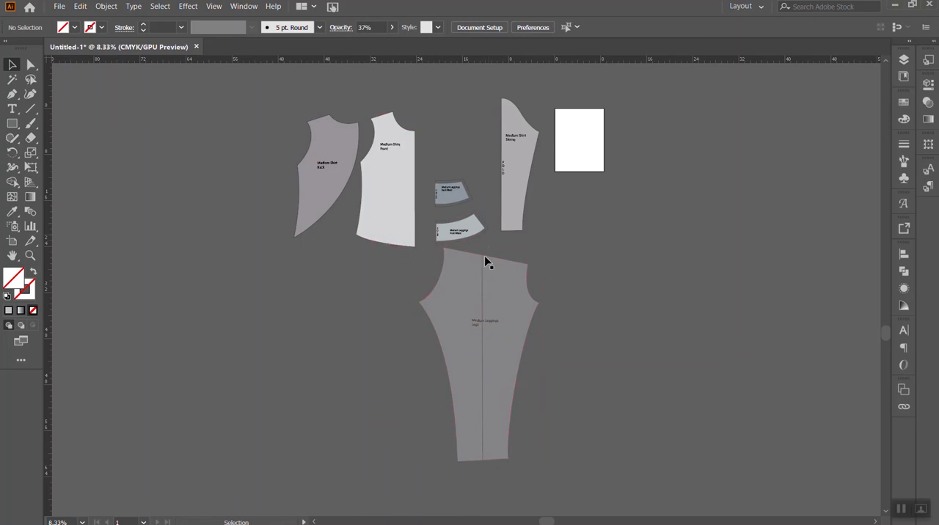
- Overlay the leggings leg on the lower shirt front, lining up its front waist corner with the shirt's straight centre edge
{"action": "scroll", "coordinate": [484, 264], "scroll_direction": "up", "scroll_amount": 2}
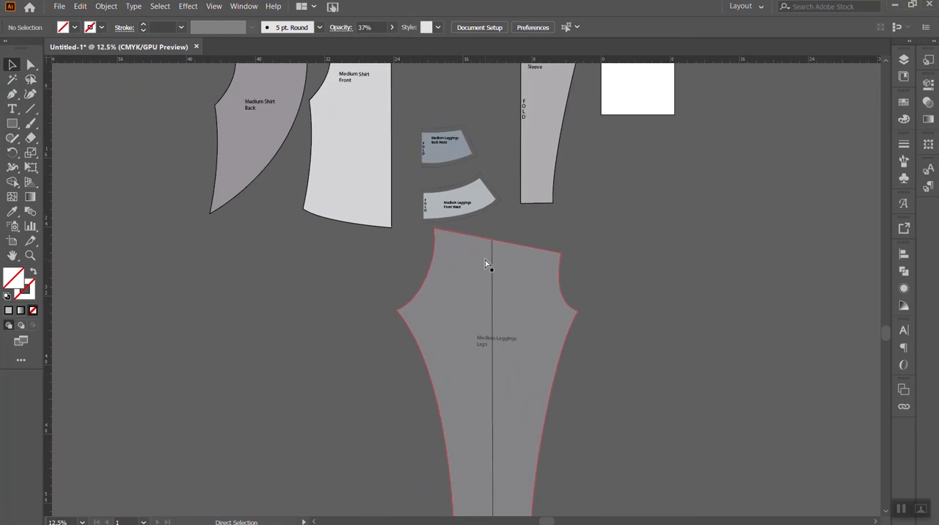
{"action": "left_click_drag", "start_coordinate": [532, 274], "coordinate": [376, 218]}
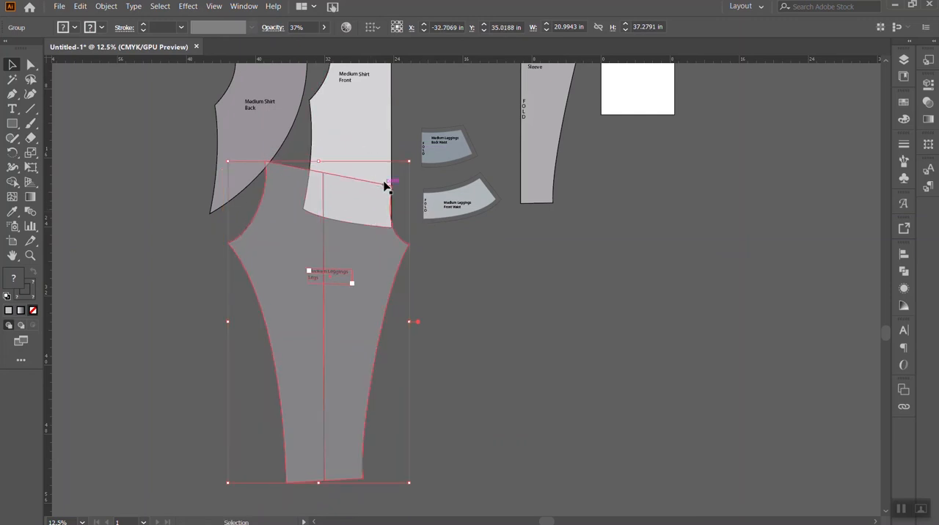
{"action": "scroll", "coordinate": [348, 170], "scroll_direction": "down", "scroll_amount": 1}
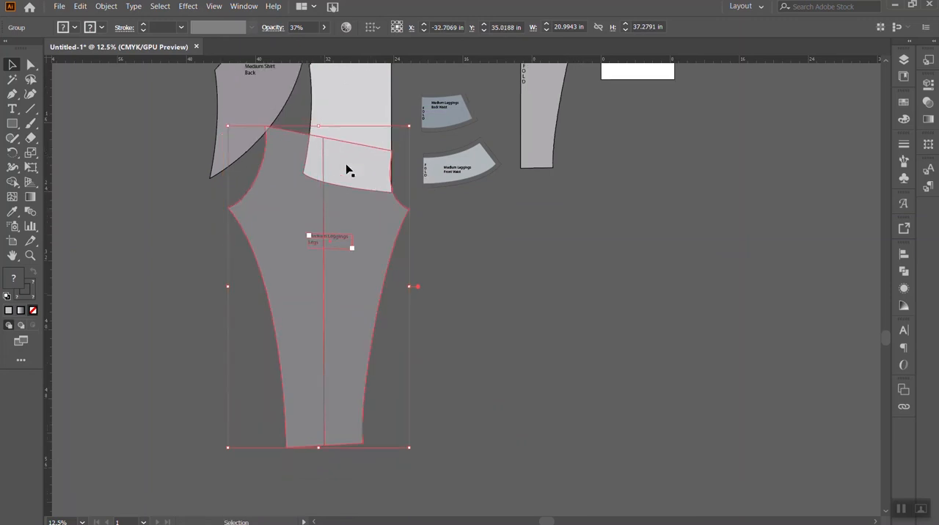
{"action": "scroll", "coordinate": [349, 170], "scroll_direction": "up", "scroll_amount": 2}
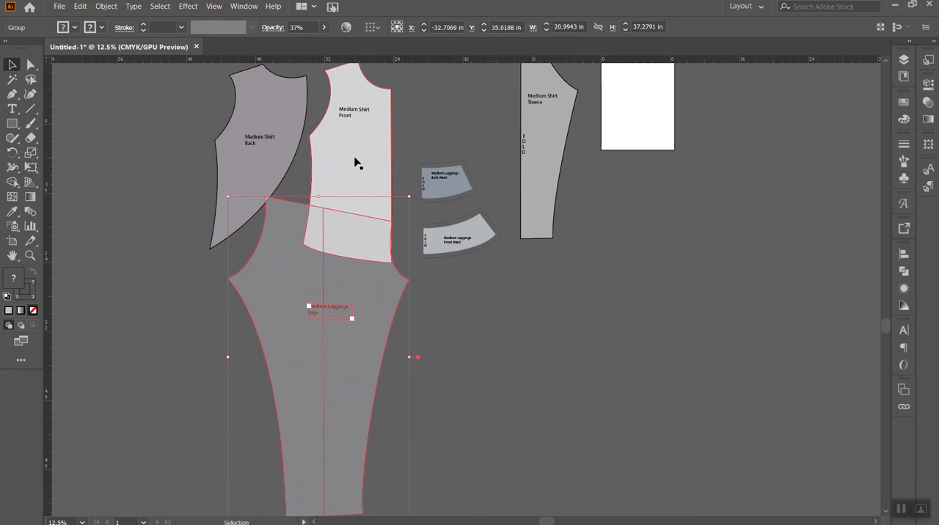
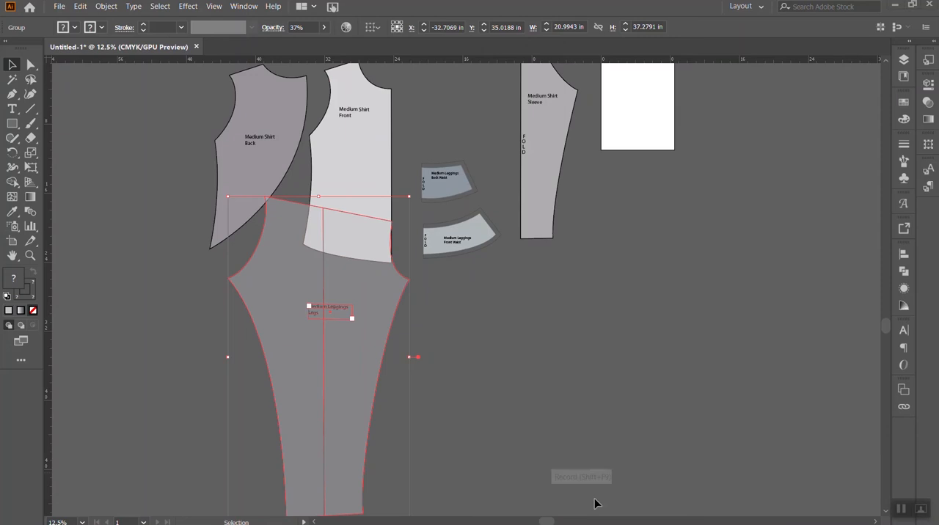
- Draw a 16.5 in vertical line at 90° from the shirt front's shoulder-neck point with the Line Segment tool
{"action": "scroll", "coordinate": [453, 244], "scroll_direction": "up", "scroll_amount": 2}
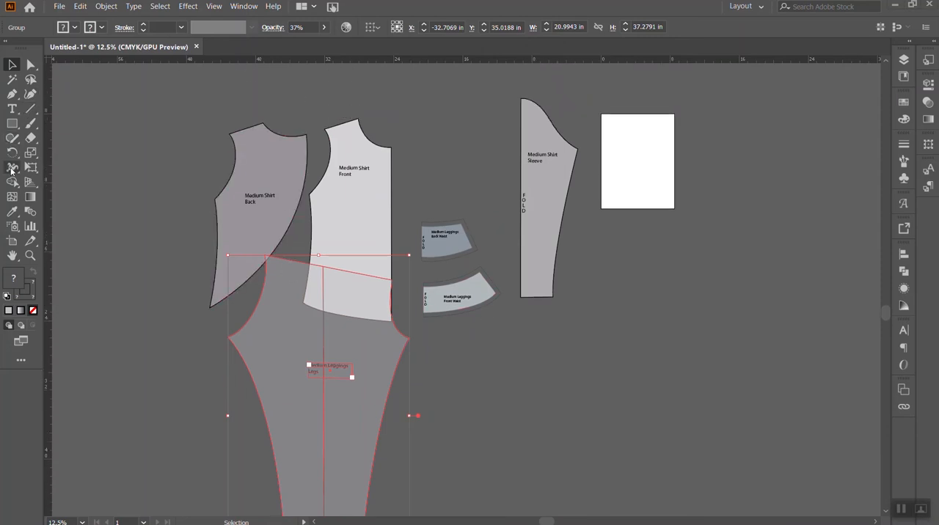
{"action": "left_click", "coordinate": [30, 108]}
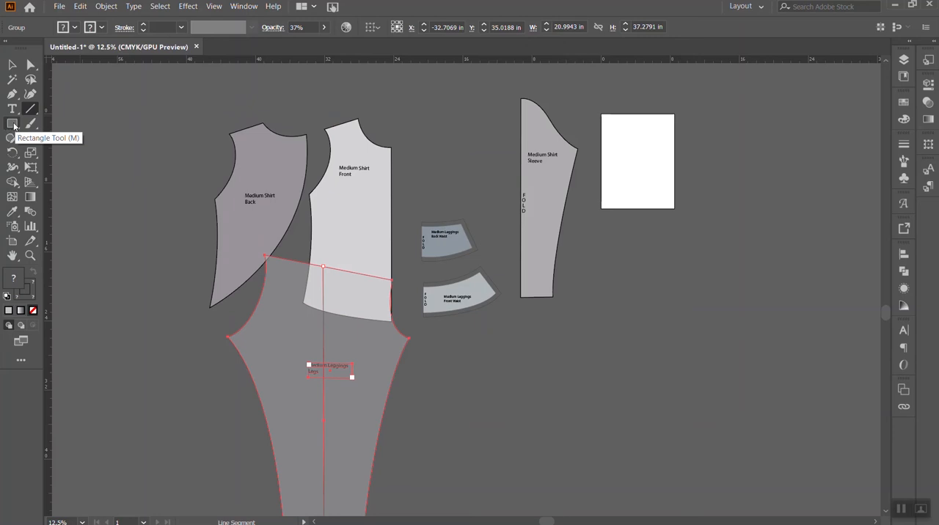
{"action": "left_click", "coordinate": [12, 124]}
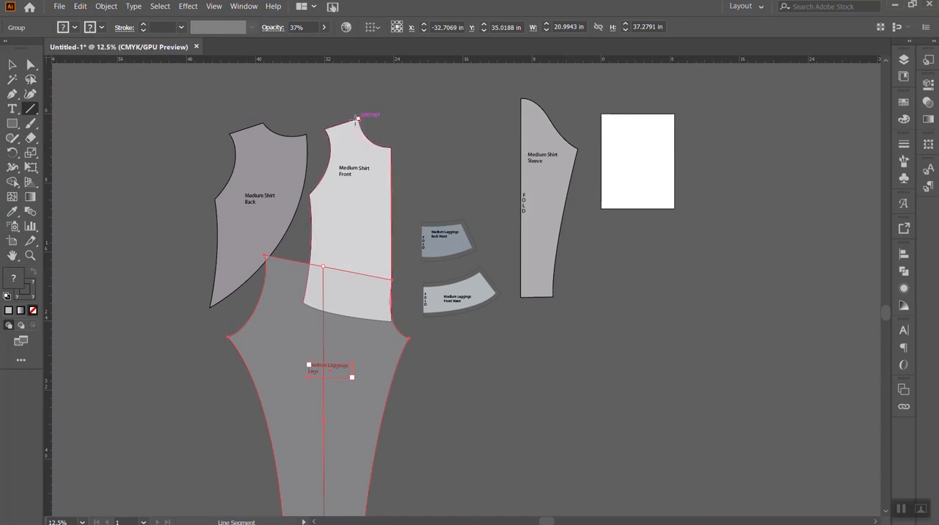
{"action": "left_click", "coordinate": [358, 117]}
{"action": "left_click_drag", "start_coordinate": [345, 134], "coordinate": [491, 103]}
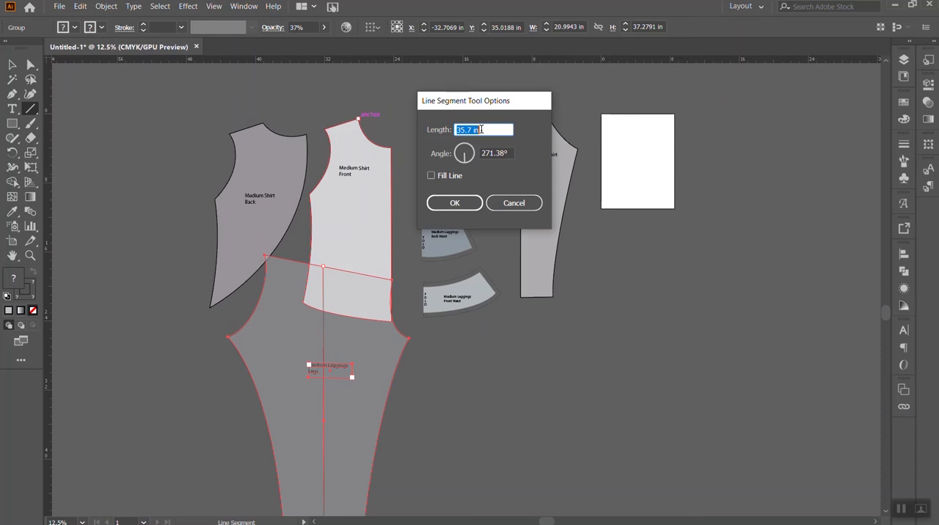
{"action": "type", "text": "16.5"}
{"action": "left_click", "coordinate": [508, 154]}
{"action": "left_click_drag", "start_coordinate": [509, 153], "coordinate": [474, 152]}
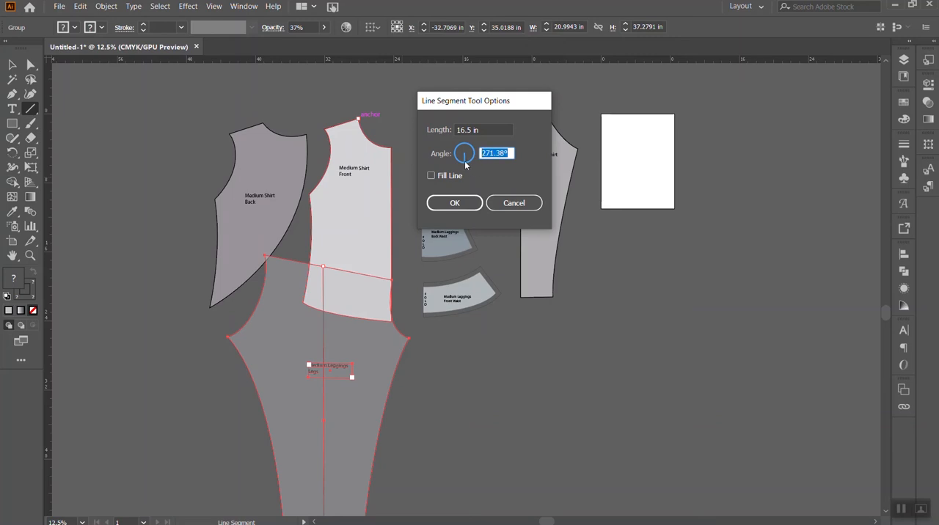
{"action": "left_click_drag", "start_coordinate": [465, 163], "coordinate": [469, 154]}
{"action": "left_click_drag", "start_coordinate": [496, 153], "coordinate": [464, 150]}
{"action": "type", "text": "90"}
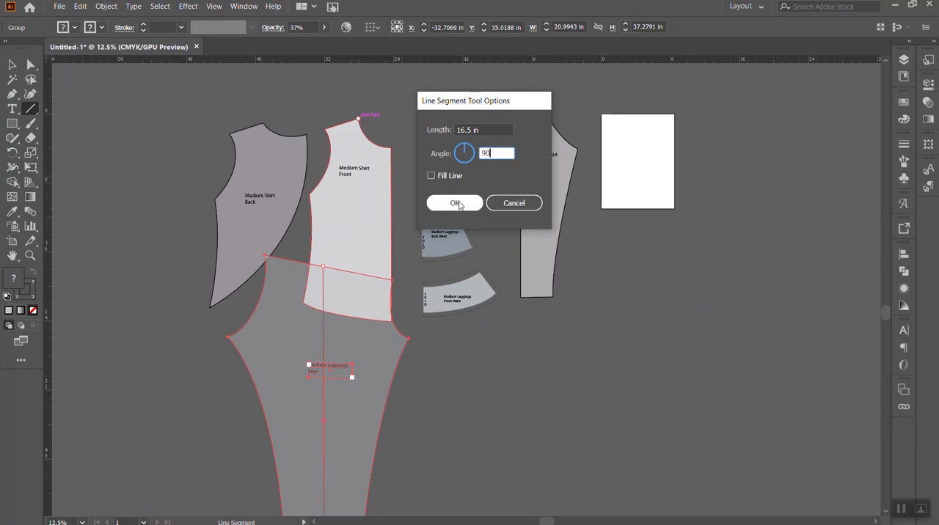
{"action": "left_click", "coordinate": [454, 203]}
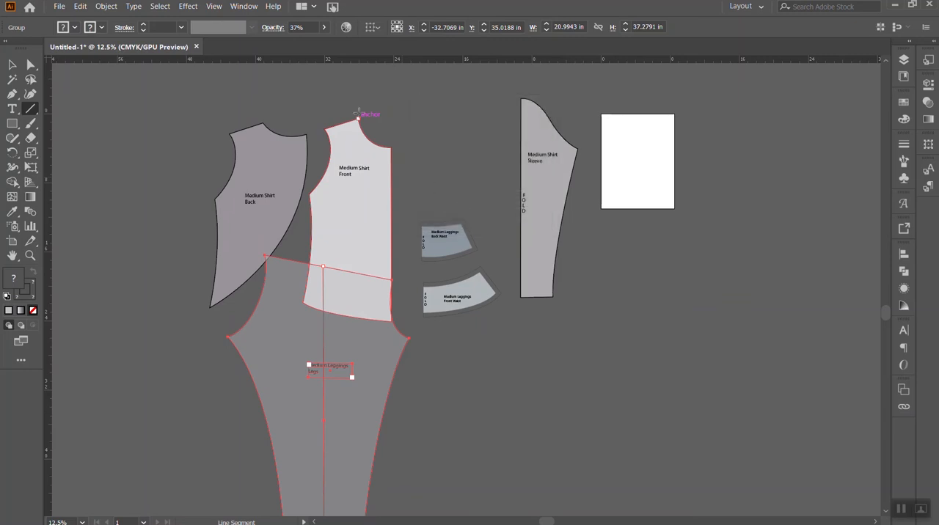
{"action": "scroll", "coordinate": [375, 139], "scroll_direction": "up", "scroll_amount": 5}
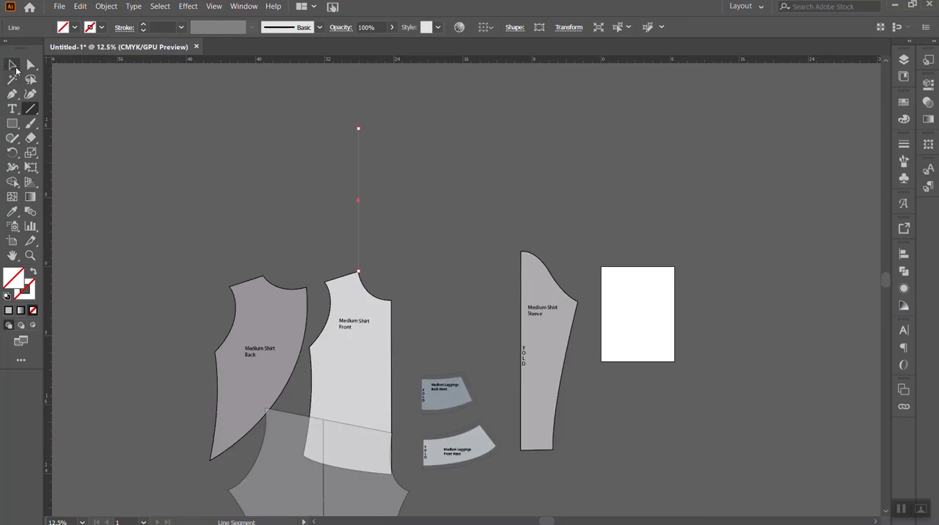
- Move the line straight down so that it runs from the shirt front's shoulder-neck point over the piece
{"action": "left_click", "coordinate": [15, 67]}
{"action": "left_click_drag", "start_coordinate": [358, 128], "coordinate": [360, 367]}
{"action": "key", "text": "ctrl+z"}
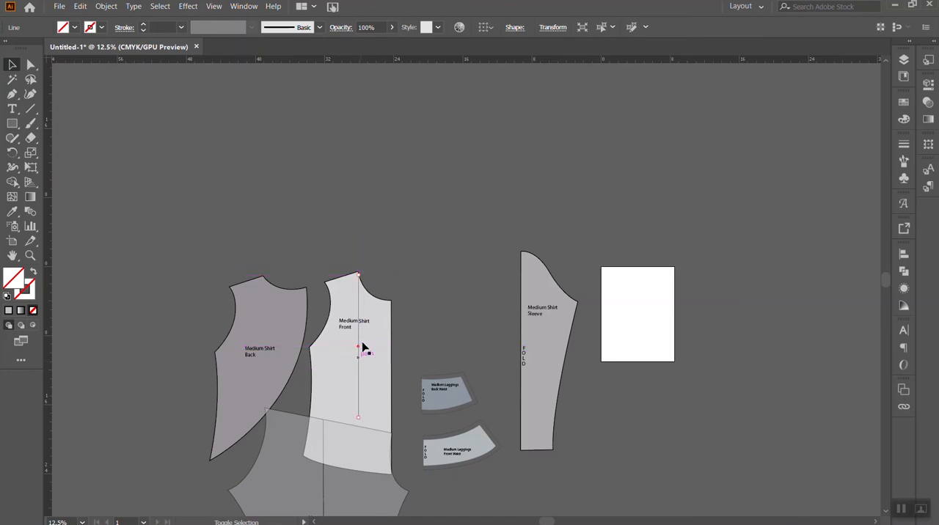
{"action": "left_click", "coordinate": [389, 261]}
{"action": "left_click", "coordinate": [359, 330]}
- Give the vertical line a teal 5 pt stroke and align its upper end with the shirt front's shoulder-neck point
{"action": "left_click", "coordinate": [102, 28]}
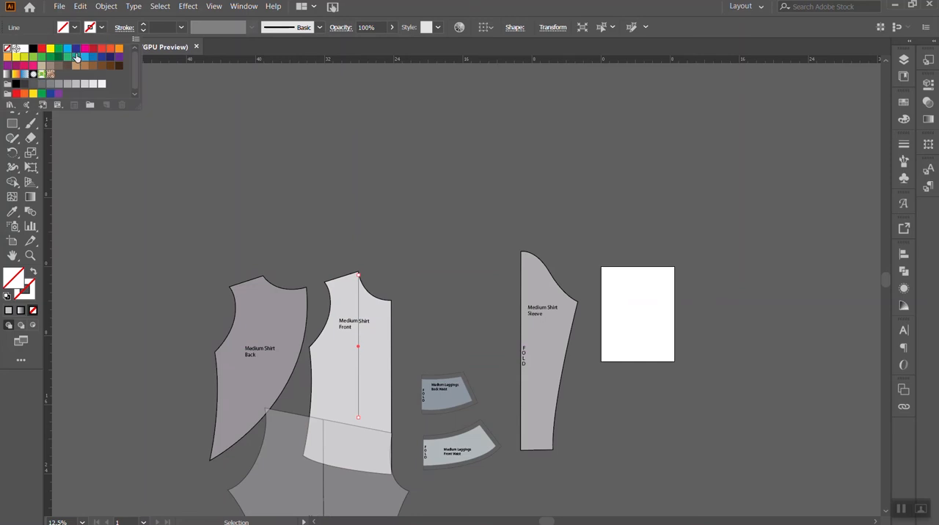
{"action": "left_click", "coordinate": [101, 64]}
{"action": "left_click", "coordinate": [410, 214]}
{"action": "left_click", "coordinate": [145, 25]}
{"action": "left_click", "coordinate": [144, 26]}
{"action": "left_click", "coordinate": [396, 157]}
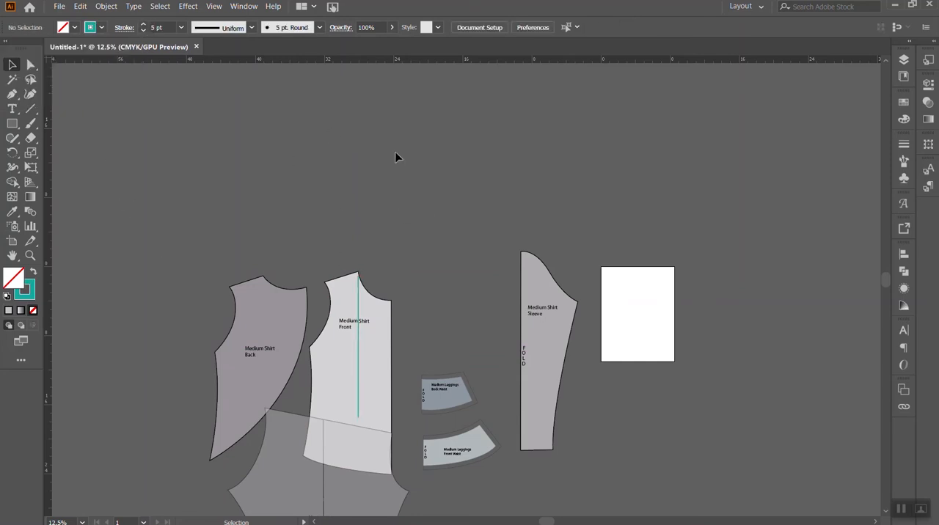
{"action": "left_click", "coordinate": [358, 363]}
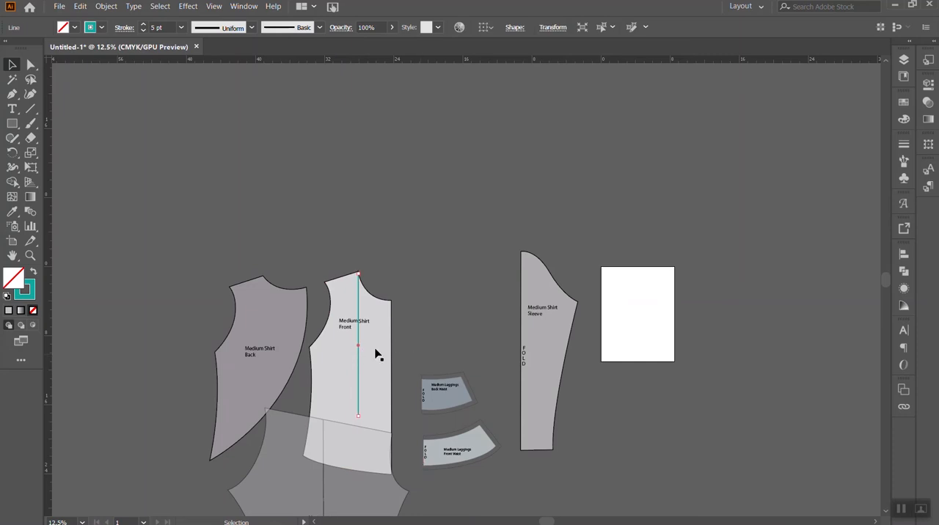
- Rotate the shirt front slightly clockwise and nudge it so its lower centre corner meets the top of the leg's front curve
{"action": "scroll", "coordinate": [432, 353], "scroll_direction": "down", "scroll_amount": 1}
{"action": "scroll", "coordinate": [432, 355], "scroll_direction": "down", "scroll_amount": 3}
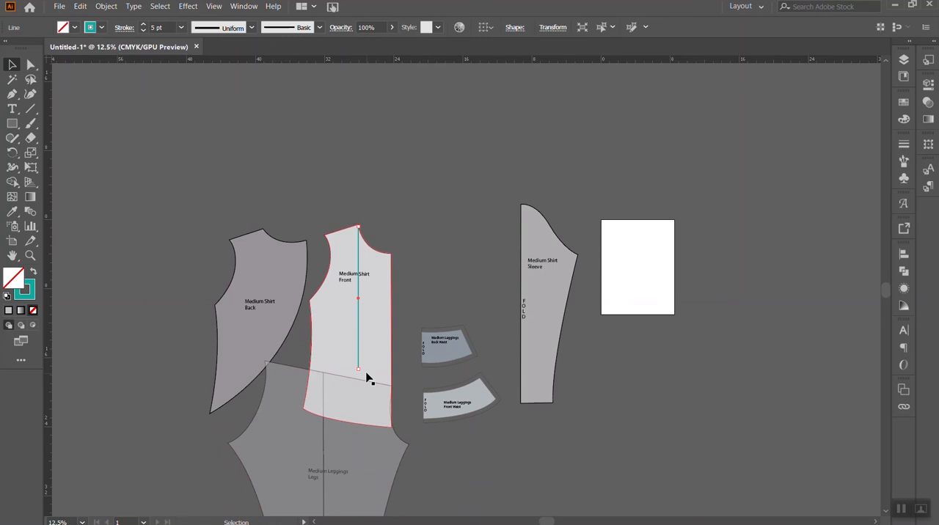
{"action": "scroll", "coordinate": [368, 377], "scroll_direction": "down", "scroll_amount": 19}
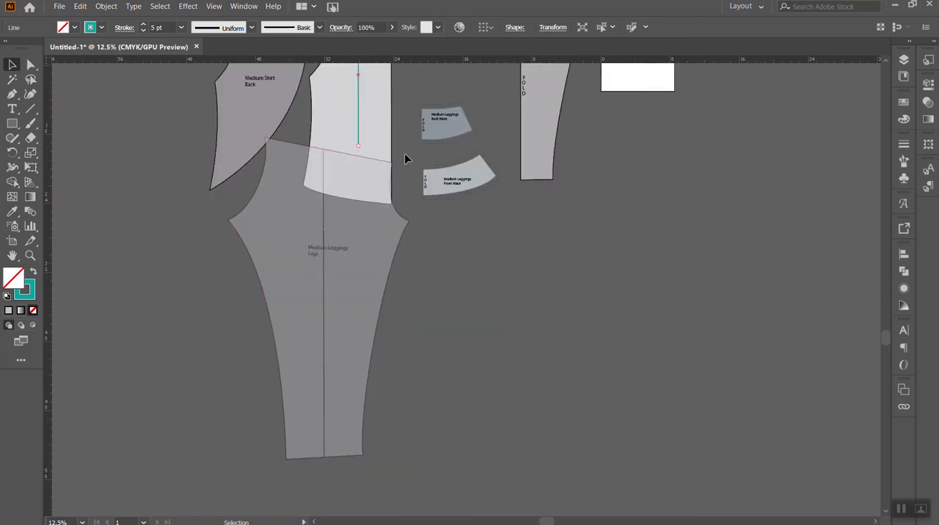
{"action": "scroll", "coordinate": [335, 172], "scroll_direction": "up", "scroll_amount": 6}
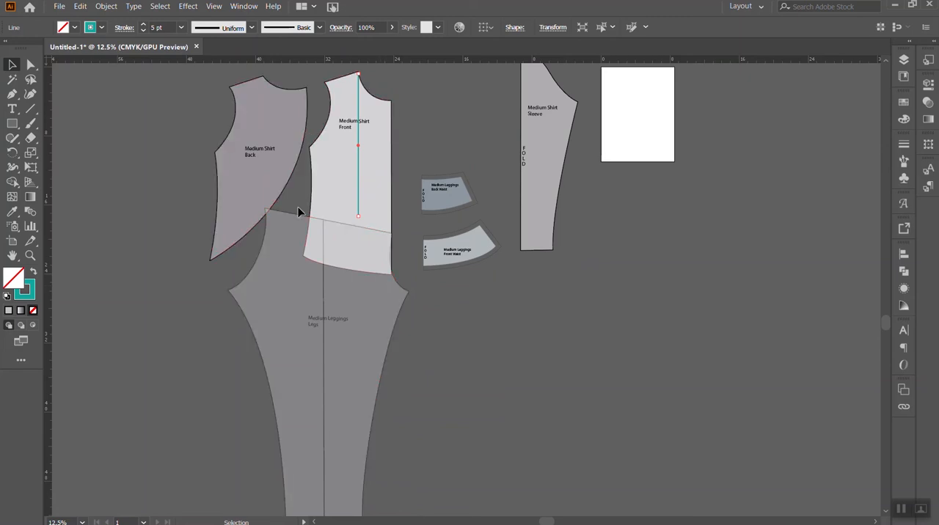
{"action": "scroll", "coordinate": [390, 228], "scroll_direction": "down", "scroll_amount": 5}
{"action": "scroll", "coordinate": [390, 228], "scroll_direction": "up", "scroll_amount": 4}
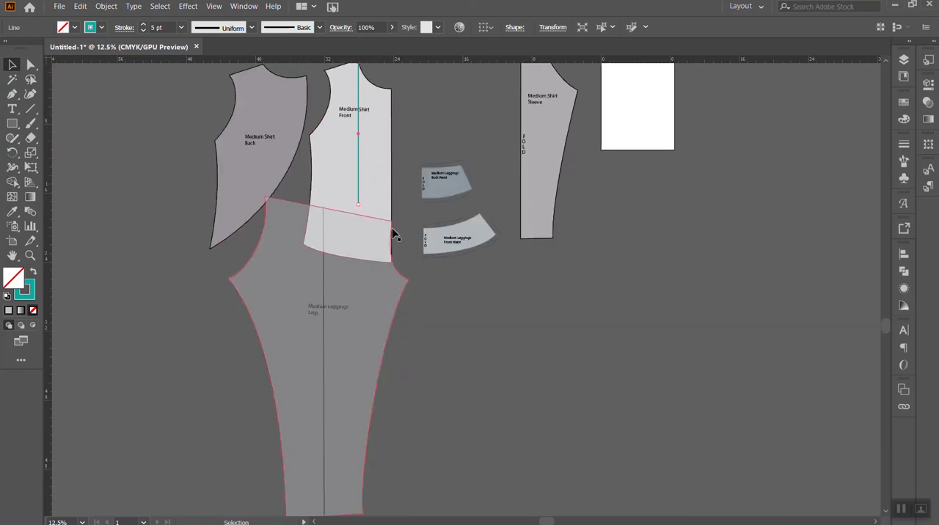
{"action": "left_click", "coordinate": [378, 190]}
{"action": "scroll", "coordinate": [409, 170], "scroll_direction": "up", "scroll_amount": 5}
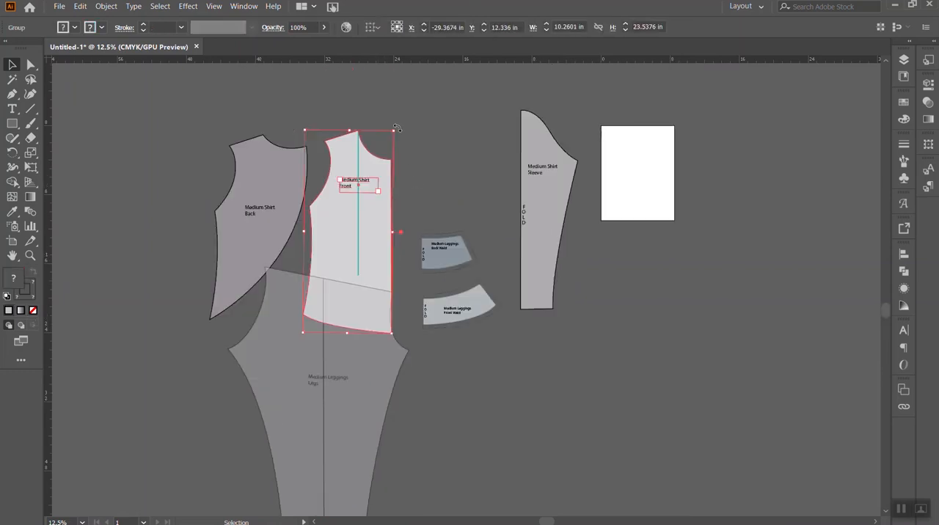
{"action": "mouse_move", "coordinate": [396, 128]}
{"action": "left_mouse_down"}
{"action": "mouse_move", "coordinate": [418, 129]}
{"action": "mouse_move", "coordinate": [404, 132]}
{"action": "left_mouse_up"}
{"action": "left_click_drag", "start_coordinate": [380, 250], "coordinate": [391, 251]}
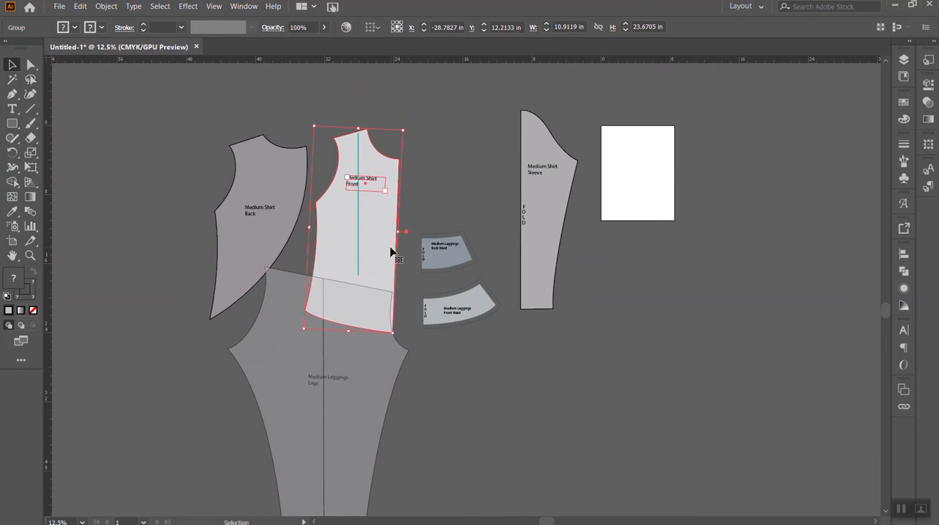
{"action": "key", "text": "Left"}
{"action": "key", "text": "Left"}
{"action": "key", "text": "Left"}
{"action": "key", "text": "Left"}
{"action": "key", "text": "Left"}
{"action": "key", "text": "Left"}
{"action": "key", "text": "Left"}
{"action": "key", "text": "Left"}
{"action": "key", "text": "Left"}
{"action": "key", "text": "Left"}
{"action": "key", "text": "Left"}
{"action": "key", "text": "Left"}
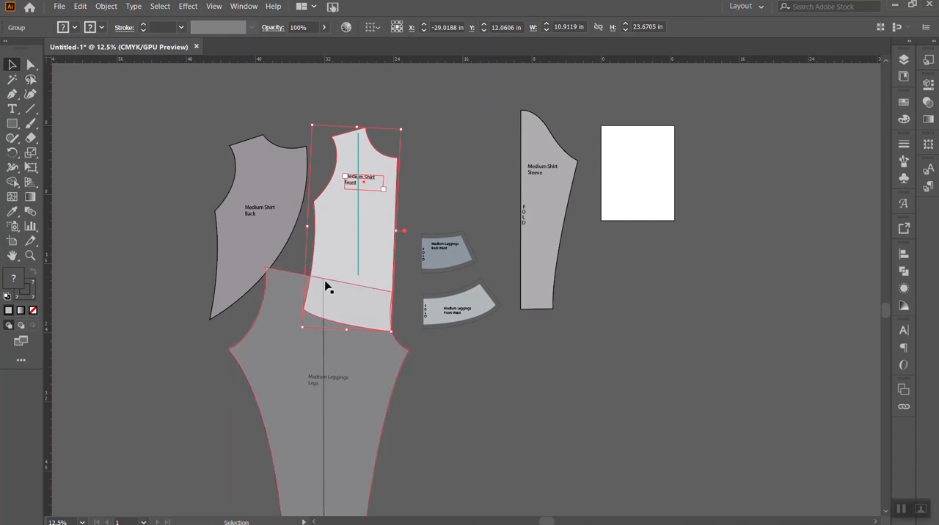
- Shift the sleeve slightly towards the artboard and realign the teal line with the rotated shirt front's shoulder-neck point
{"action": "scroll", "coordinate": [335, 374], "scroll_direction": "down", "scroll_amount": 3}
{"action": "scroll", "coordinate": [332, 377], "scroll_direction": "up", "scroll_amount": 2}
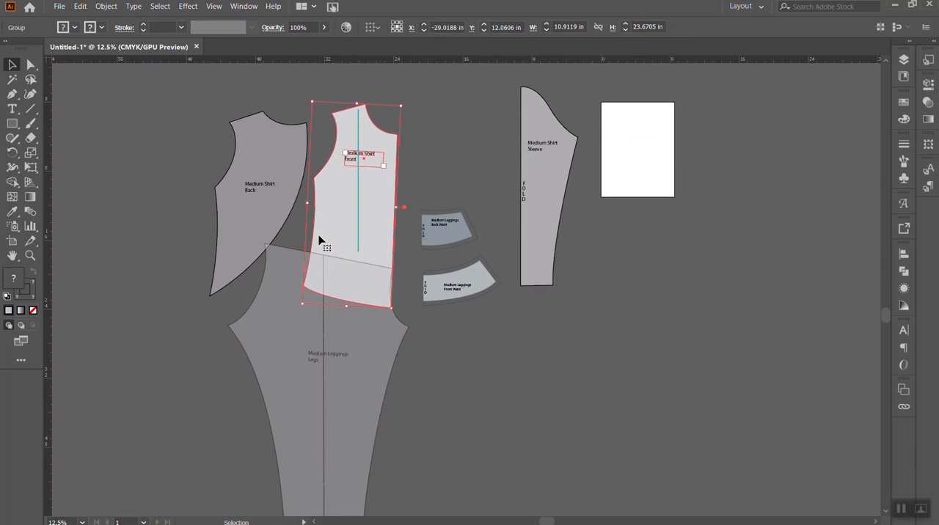
{"action": "left_click", "coordinate": [283, 161]}
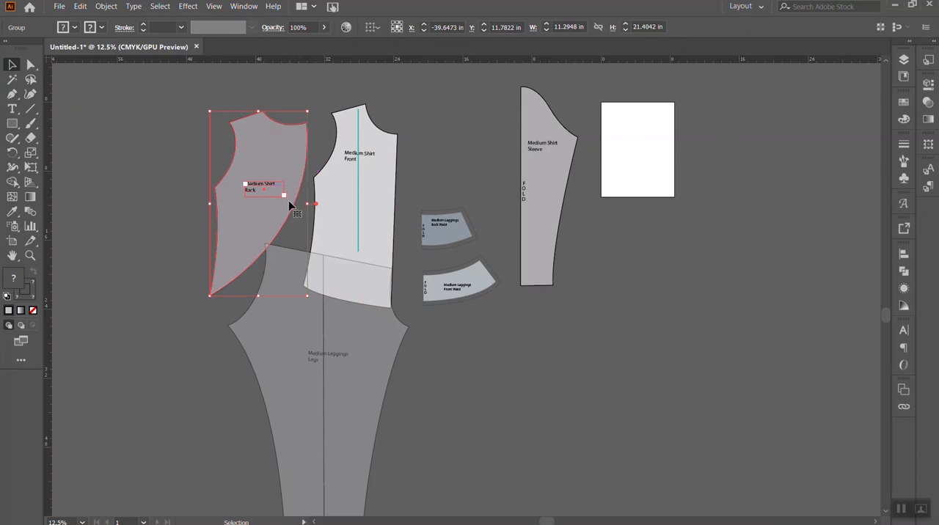
{"action": "mouse_move", "coordinate": [555, 198]}
{"action": "left_mouse_down"}
{"action": "mouse_move", "coordinate": [563, 187]}
{"action": "mouse_move", "coordinate": [567, 209]}
{"action": "left_mouse_up"}
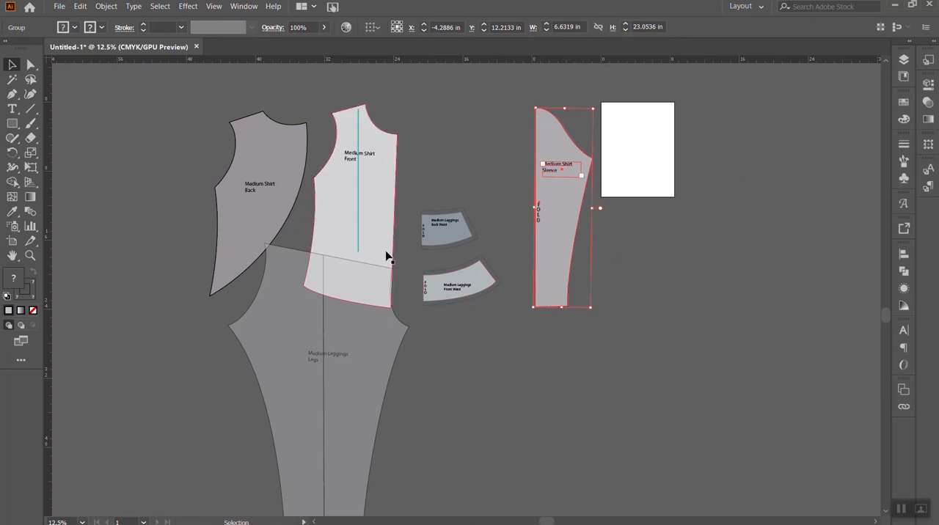
{"action": "left_click_drag", "start_coordinate": [357, 217], "coordinate": [364, 213]}
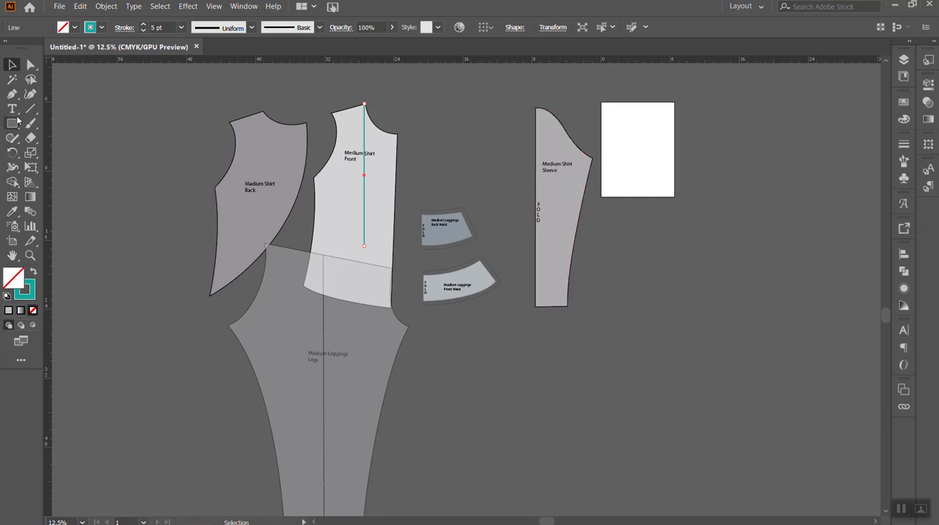
- Reflect the shirt back across the vertical axis
{"action": "left_click", "coordinate": [291, 171]}
{"action": "left_click", "coordinate": [106, 6]}
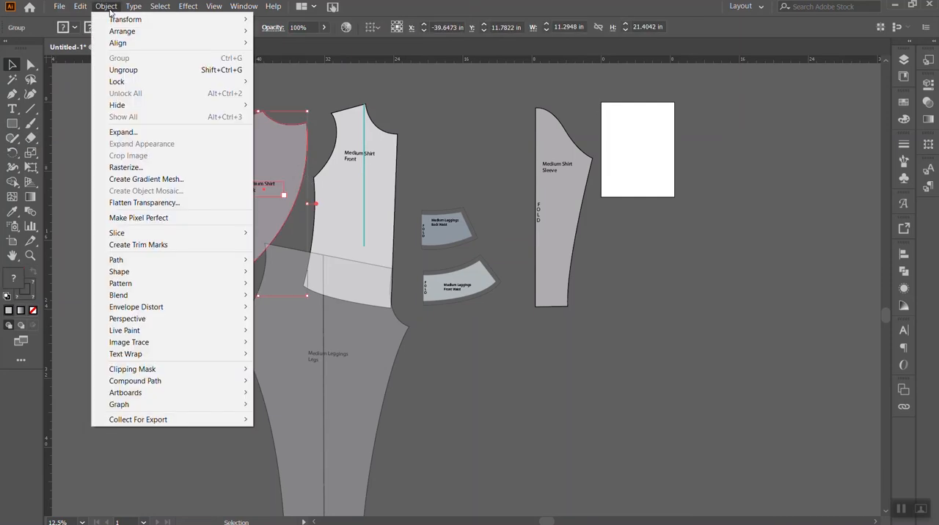
{"action": "mouse_move", "coordinate": [115, 19]}
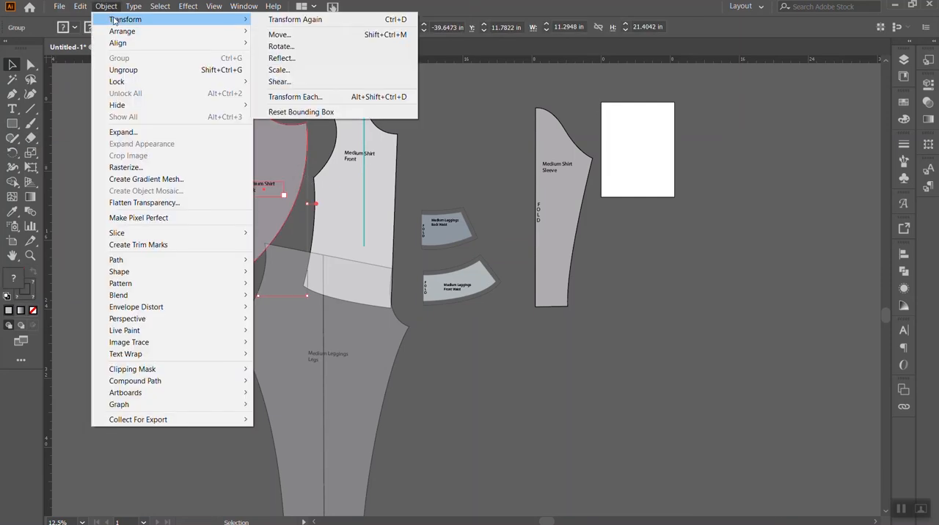
{"action": "left_click", "coordinate": [330, 65]}
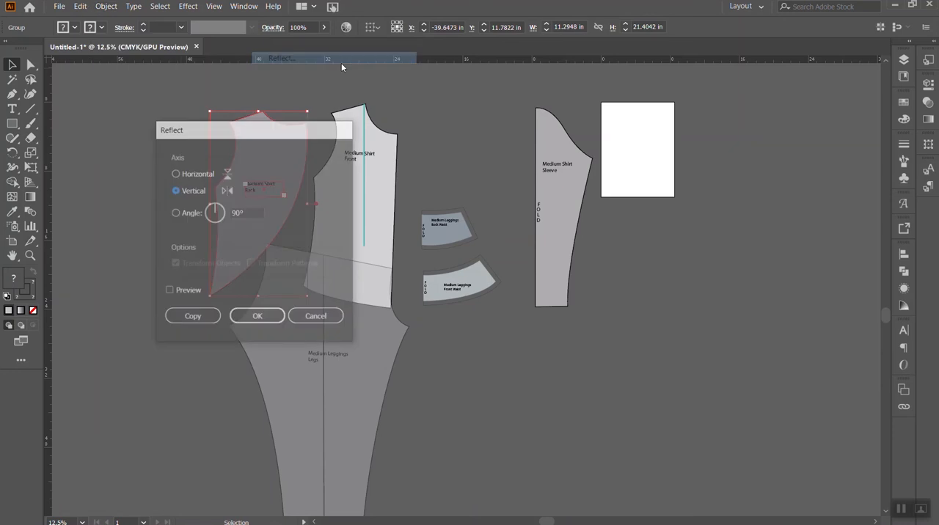
{"action": "left_click", "coordinate": [260, 320]}
{"action": "left_click", "coordinate": [152, 152]}
- Move the mirrored shirt back against the shirt front and rotate it clockwise to fit along the front's side seam
{"action": "left_click_drag", "start_coordinate": [285, 225], "coordinate": [298, 209]}
{"action": "left_click_drag", "start_coordinate": [302, 174], "coordinate": [330, 177]}
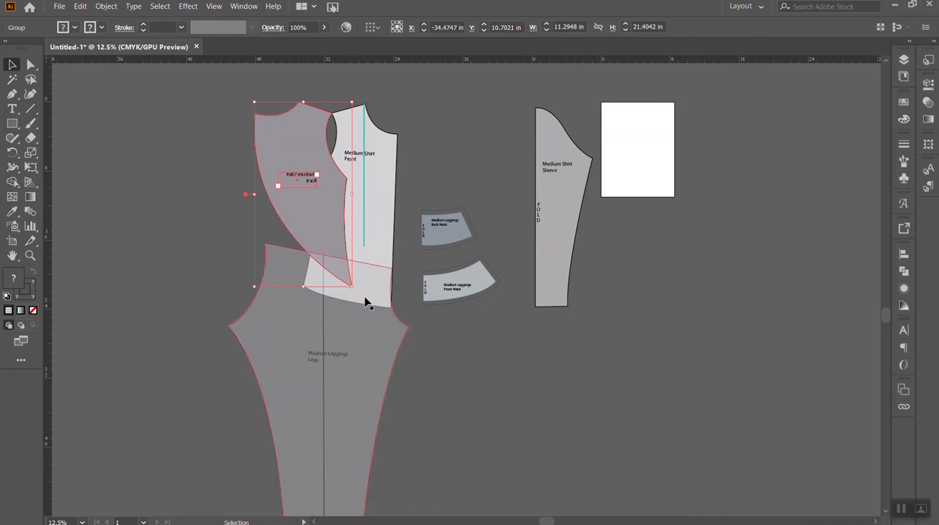
{"action": "left_click_drag", "start_coordinate": [355, 290], "coordinate": [310, 197]}
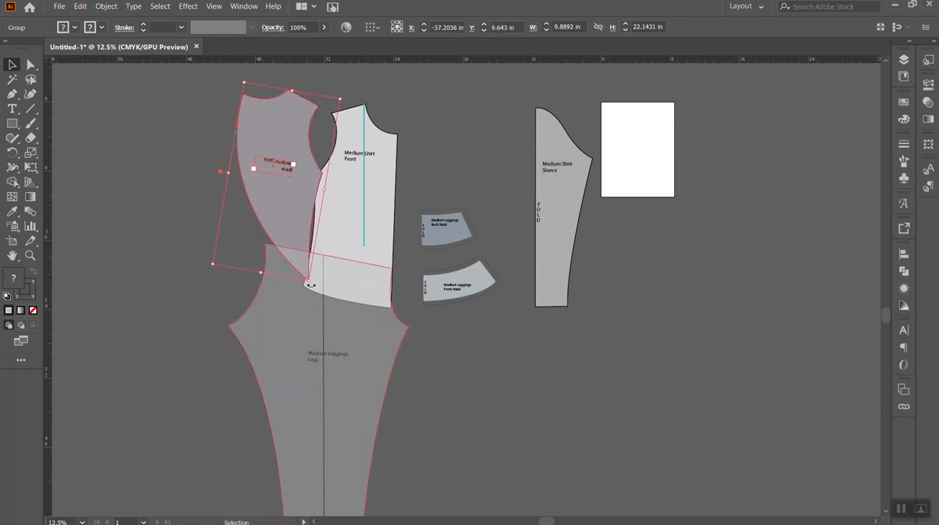
{"action": "left_click_drag", "start_coordinate": [310, 286], "coordinate": [317, 285]}
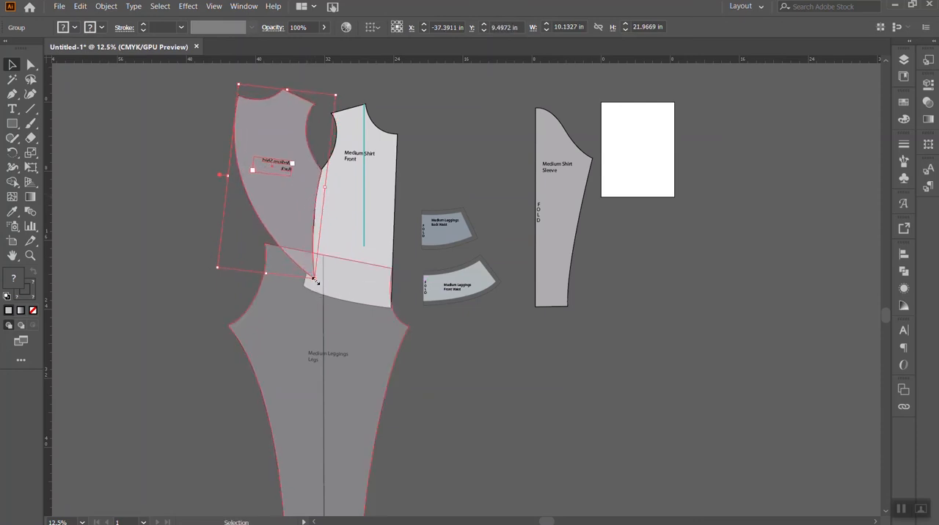
{"action": "left_click_drag", "start_coordinate": [305, 226], "coordinate": [305, 231]}
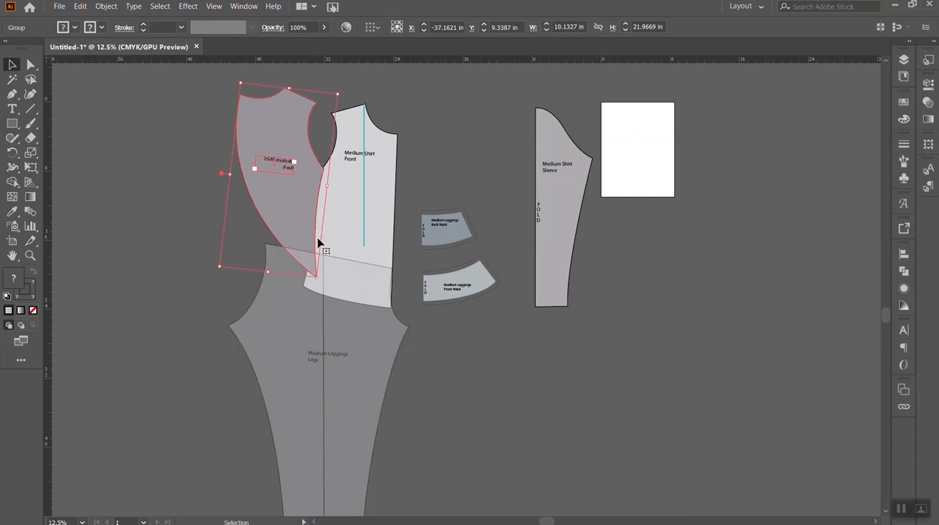
{"action": "left_click", "coordinate": [137, 193]}
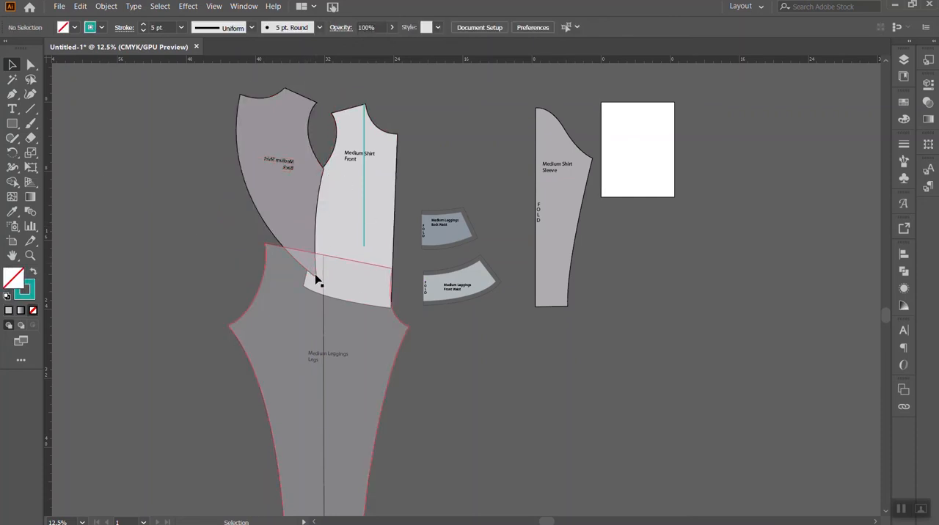
- Join the shirt back's underarm corner to the shirt front's and rotate the back counterclockwise so its lower tip overlaps the front
{"action": "mouse_move", "coordinate": [315, 182]}
{"action": "left_mouse_down"}
{"action": "mouse_move", "coordinate": [306, 193]}
{"action": "mouse_move", "coordinate": [314, 182]}
{"action": "left_mouse_up"}
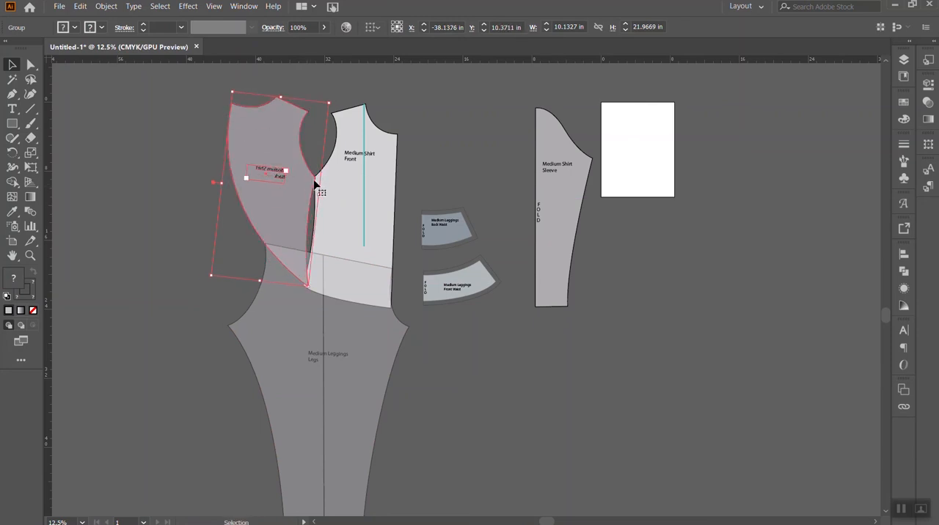
{"action": "mouse_move", "coordinate": [318, 184]}
{"action": "left_mouse_down"}
{"action": "mouse_move", "coordinate": [299, 197]}
{"action": "mouse_move", "coordinate": [316, 188]}
{"action": "mouse_move", "coordinate": [307, 177]}
{"action": "left_mouse_up"}
{"action": "left_click_drag", "start_coordinate": [333, 98], "coordinate": [317, 89]}
{"action": "left_click_drag", "start_coordinate": [308, 183], "coordinate": [317, 189]}
{"action": "left_click_drag", "start_coordinate": [286, 218], "coordinate": [315, 184]}
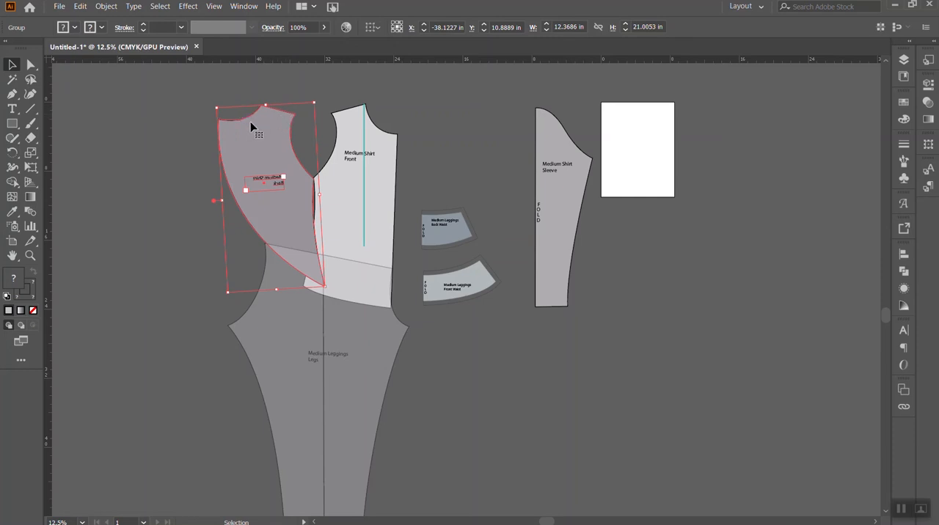
- Try to curve the shirt back's side seam outward and raise its lower tip to the leg's waistline
{"action": "key", "text": "a"}
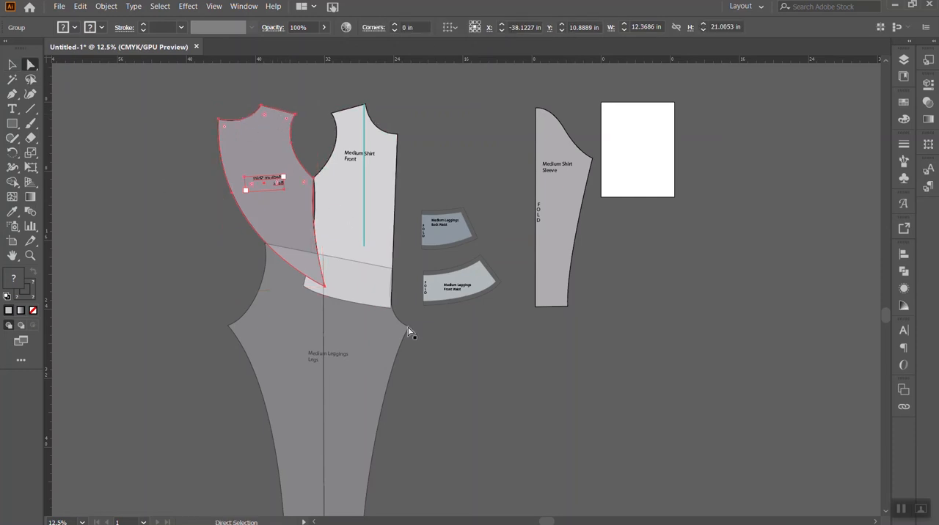
{"action": "left_click", "coordinate": [327, 290]}
{"action": "left_click", "coordinate": [326, 288]}
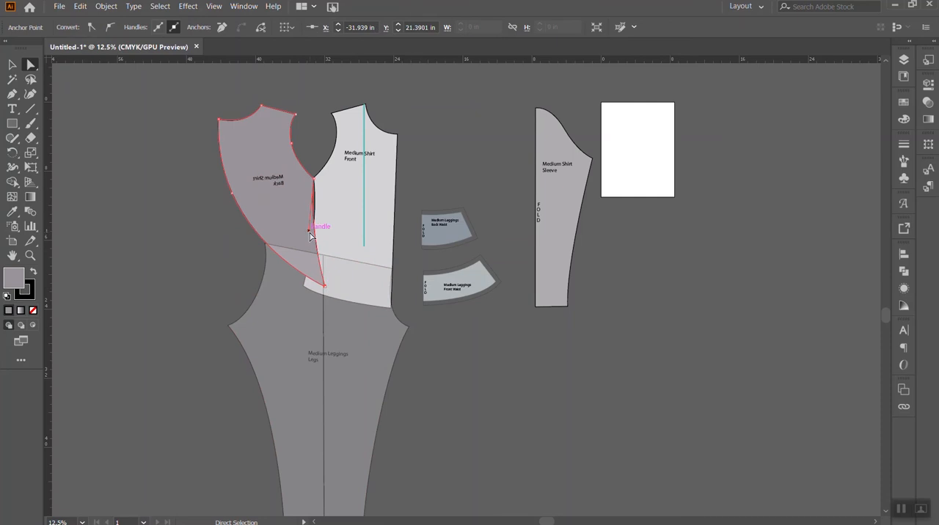
{"action": "left_click_drag", "start_coordinate": [310, 232], "coordinate": [324, 207]}
{"action": "left_click_drag", "start_coordinate": [327, 291], "coordinate": [321, 251]}
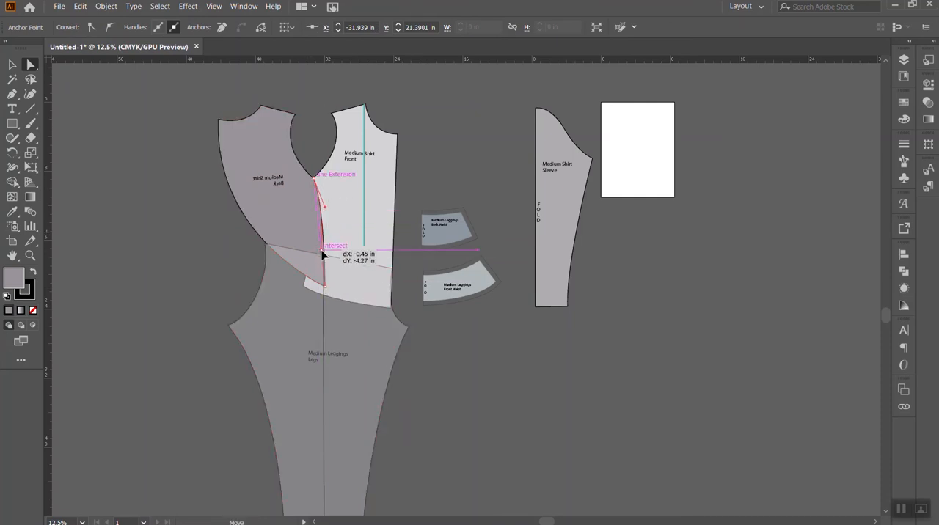
{"action": "left_click_drag", "start_coordinate": [326, 292], "coordinate": [321, 251]}
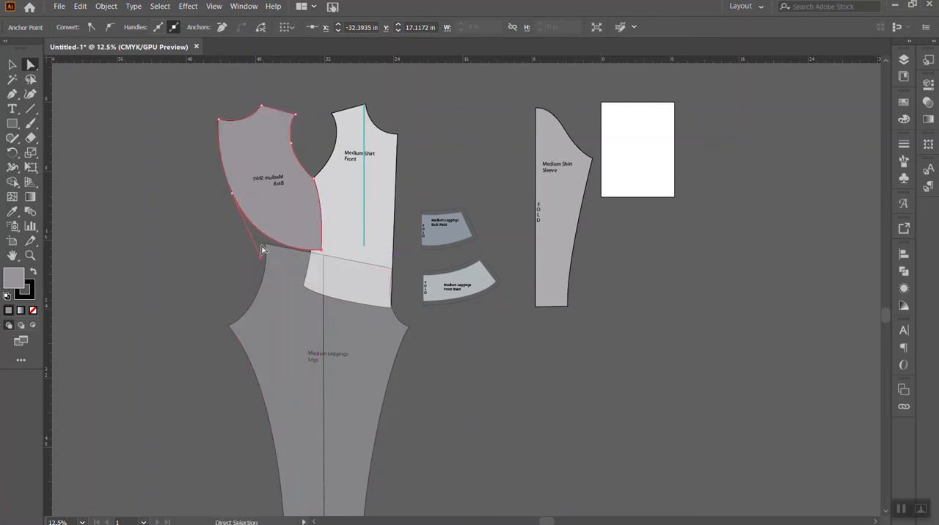
- Try to reshape the shirt back's long outer curve by shifting its middle anchor inward and adjusting its lower handle
{"action": "left_click_drag", "start_coordinate": [232, 195], "coordinate": [240, 201]}
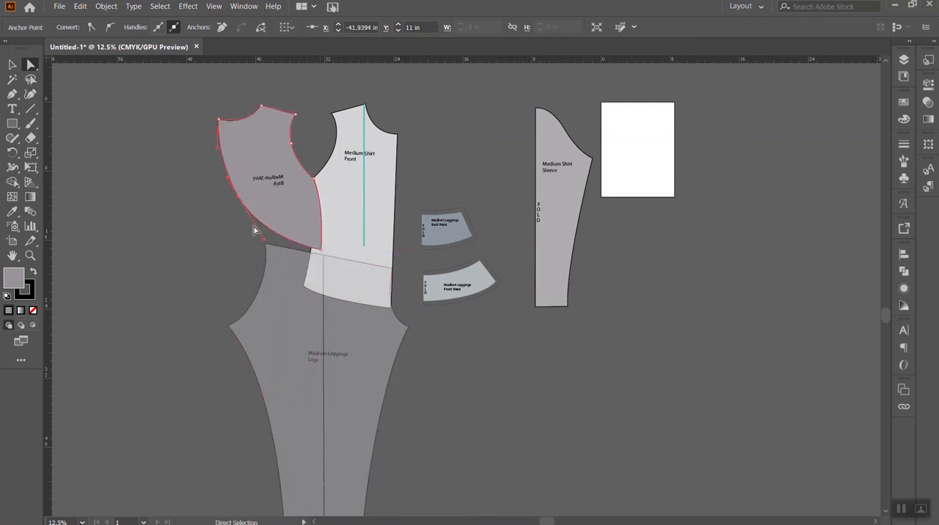
{"action": "left_click_drag", "start_coordinate": [265, 245], "coordinate": [266, 251]}
{"action": "left_click", "coordinate": [241, 154]}
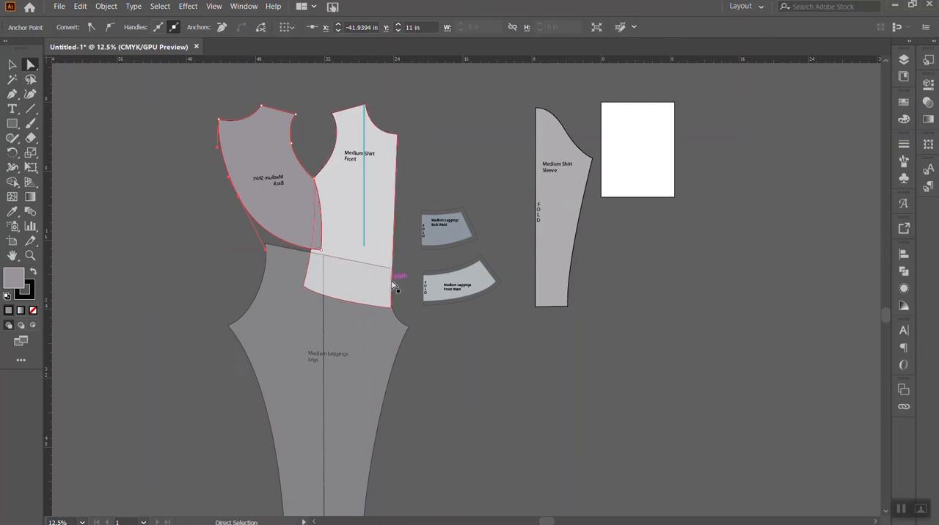
- Try to rotate the leggings leg slightly counterclockwise and shift it right so its front edge meets the shirt front
{"action": "scroll", "coordinate": [393, 287], "scroll_direction": "down", "scroll_amount": 2}
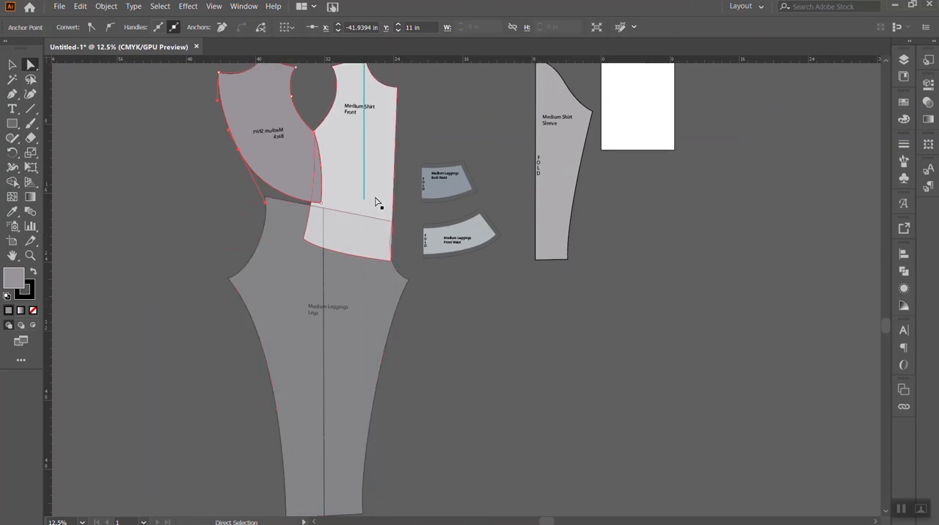
{"action": "left_click", "coordinate": [12, 66]}
{"action": "left_click", "coordinate": [367, 315]}
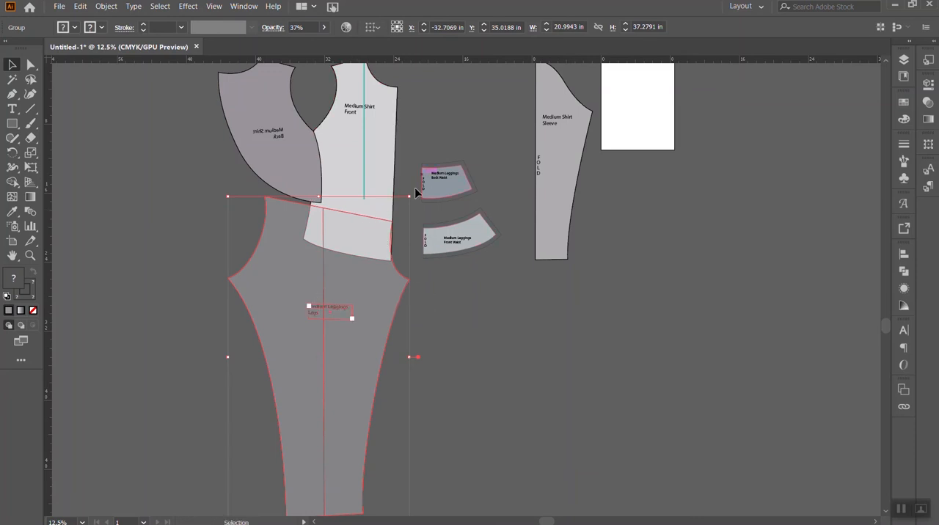
{"action": "left_click_drag", "start_coordinate": [413, 195], "coordinate": [411, 186]}
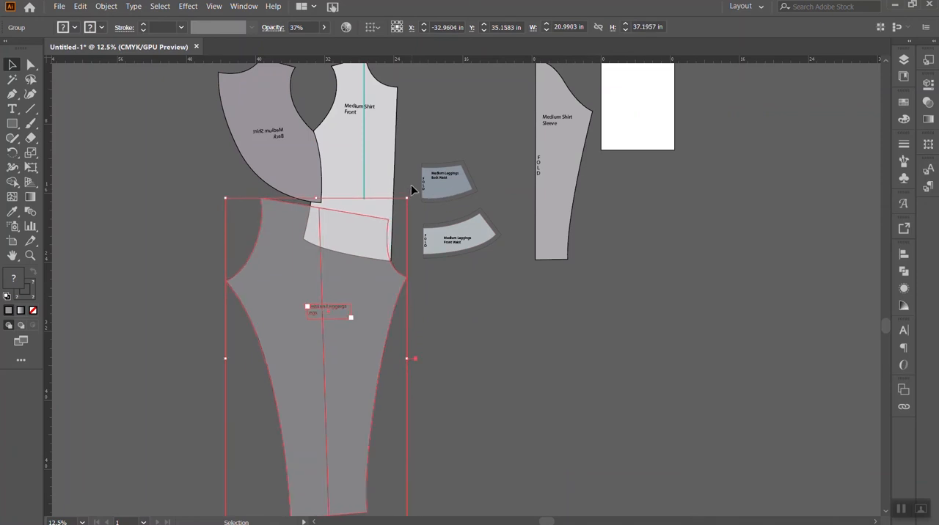
{"action": "key", "text": "Right"}
{"action": "key", "text": "Right"}
{"action": "key", "text": "Right"}
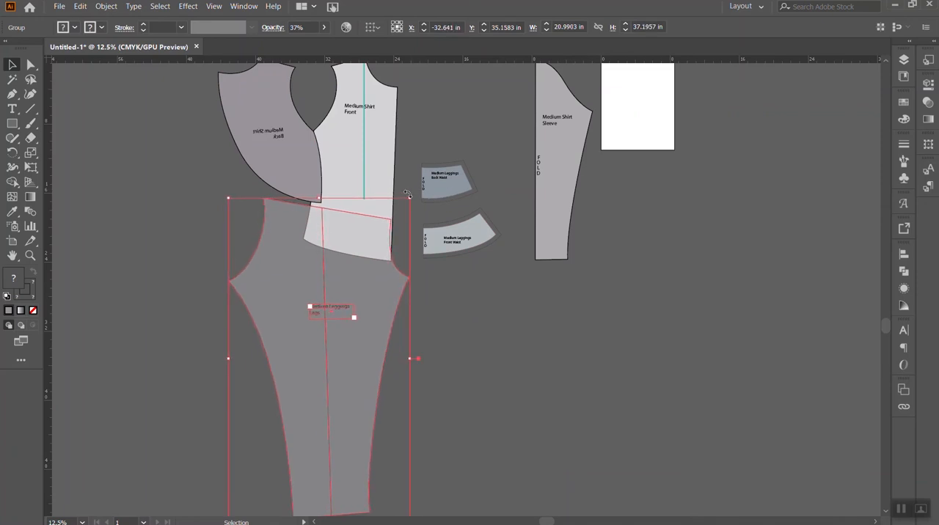
{"action": "left_click_drag", "start_coordinate": [413, 197], "coordinate": [410, 194]}
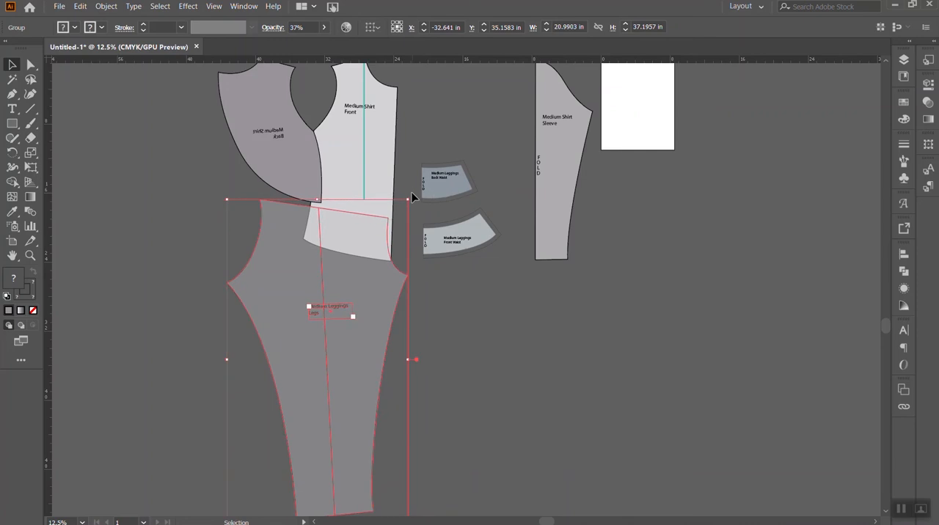
{"action": "key", "text": "shift+Right"}
{"action": "key", "text": "shift+Right"}
{"action": "key", "text": "shift+Right"}
{"action": "key", "text": "shift+Right"}
{"action": "scroll", "coordinate": [340, 282], "scroll_direction": "up", "scroll_amount": 1}
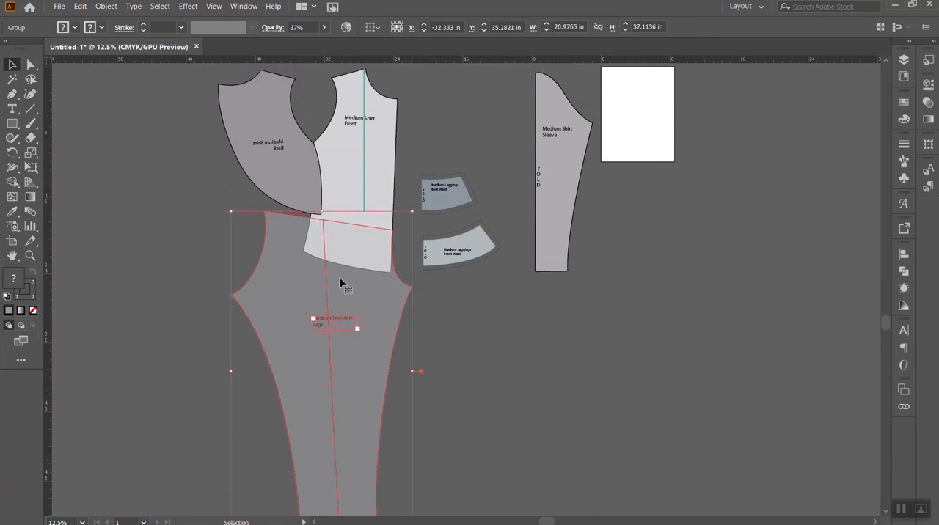
- Undo the leg's rotations and shifts and the reshaping of the shirt back, restoring the back's long lower tip
{"action": "left_click", "coordinate": [311, 196]}
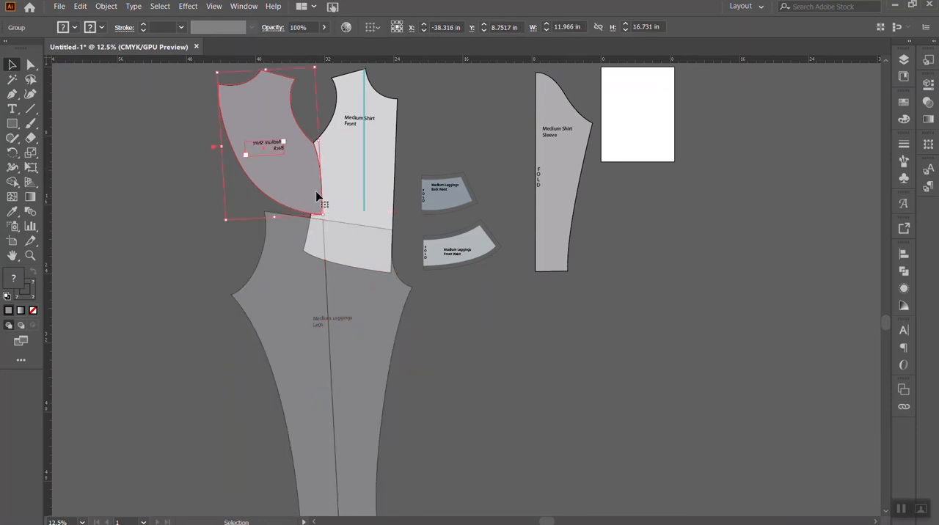
{"action": "left_click", "coordinate": [31, 64]}
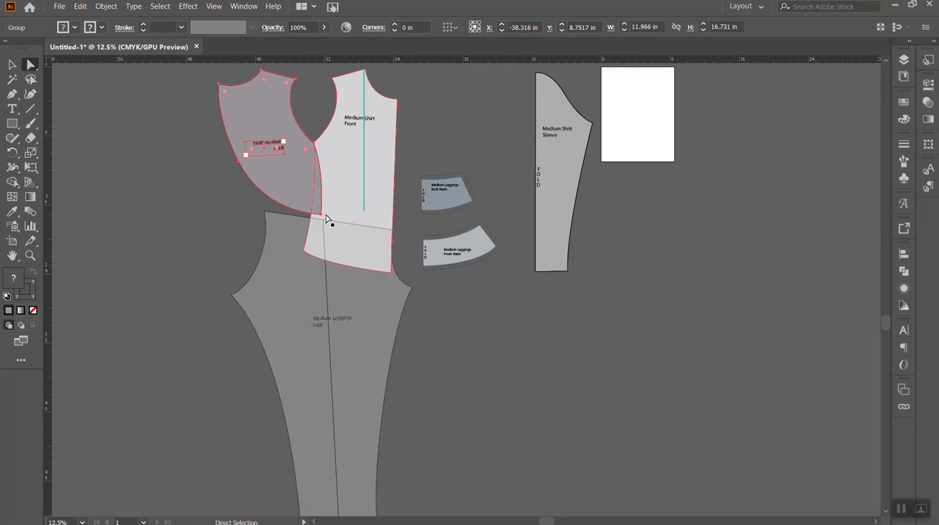
{"action": "key", "text": "ctrl+z"}
{"action": "key", "text": "ctrl+z"}
{"action": "key", "text": "ctrl+z"}
{"action": "key", "text": "ctrl+z"}
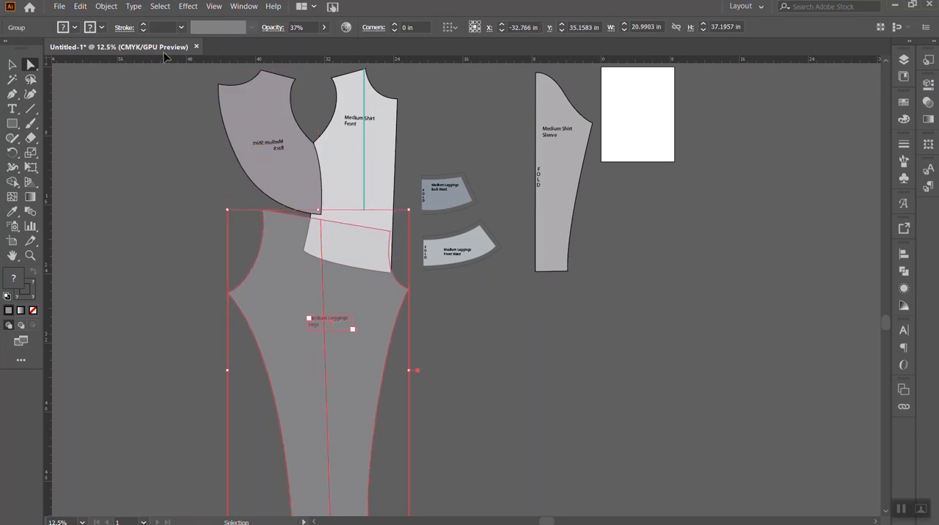
{"action": "key", "text": "ctrl+z"}
{"action": "key", "text": "ctrl+z"}
{"action": "key", "text": "ctrl+z"}
{"action": "key", "text": "ctrl+z"}
{"action": "key", "text": "ctrl+z"}
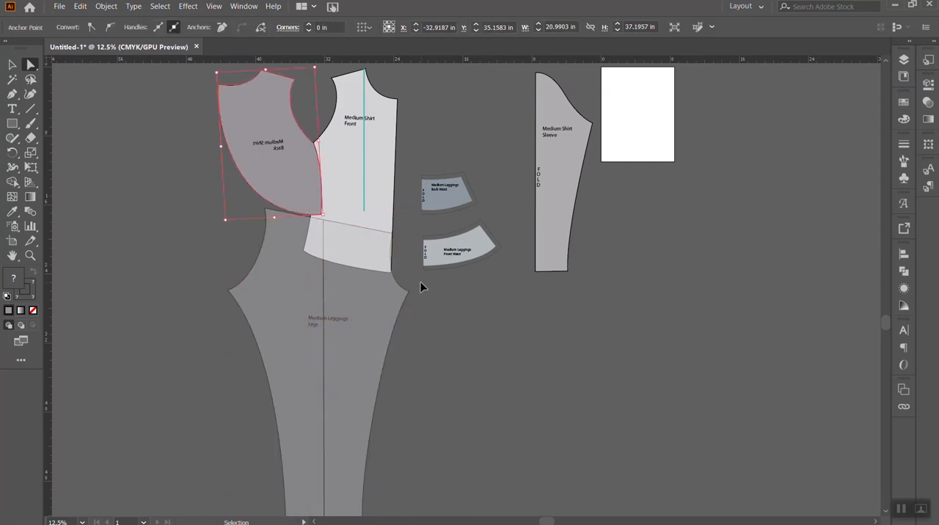
{"action": "key", "text": "ctrl+z"}
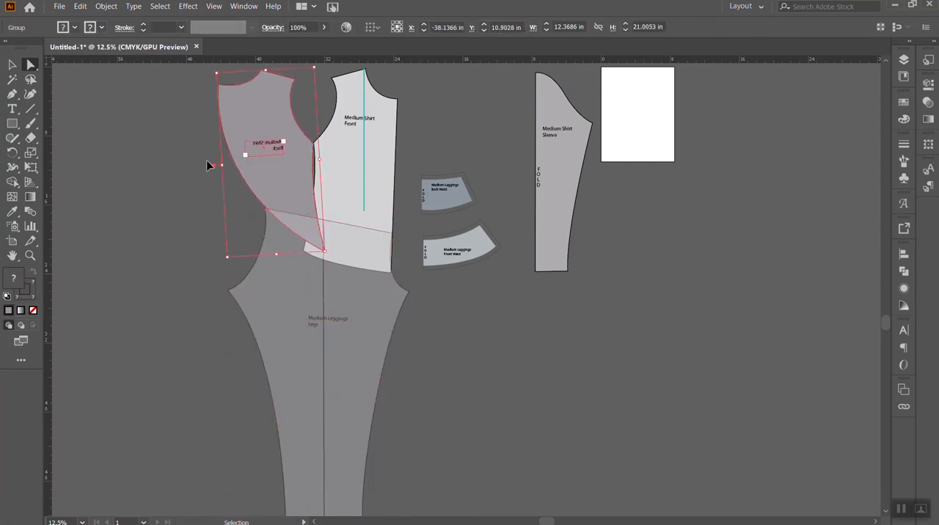
{"action": "key", "text": "v"}
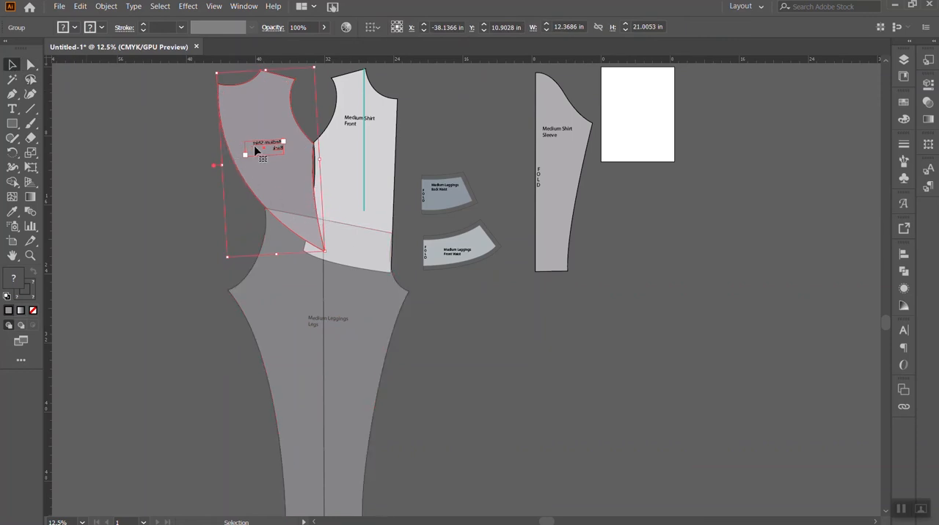
{"action": "key", "text": "a"}
{"action": "left_click_drag", "start_coordinate": [320, 253], "coordinate": [330, 245]}
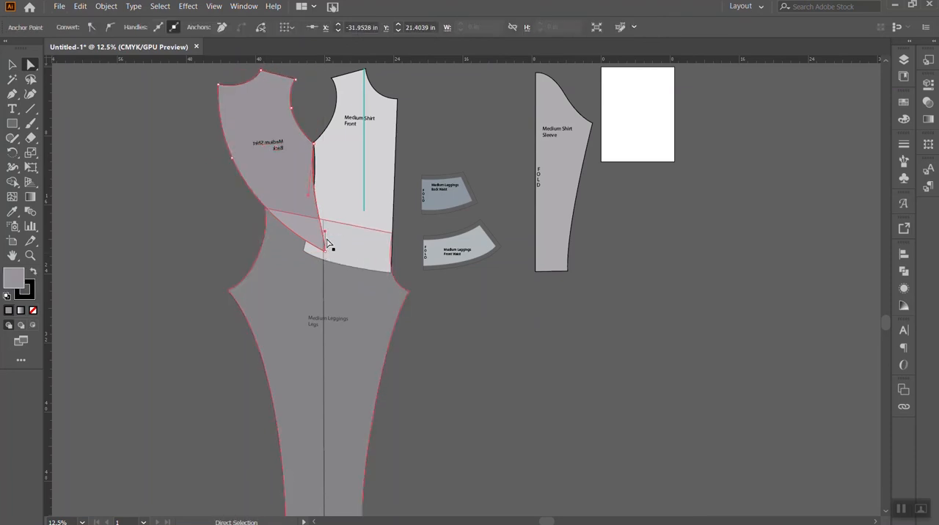
{"action": "key", "text": "ctrl+z"}
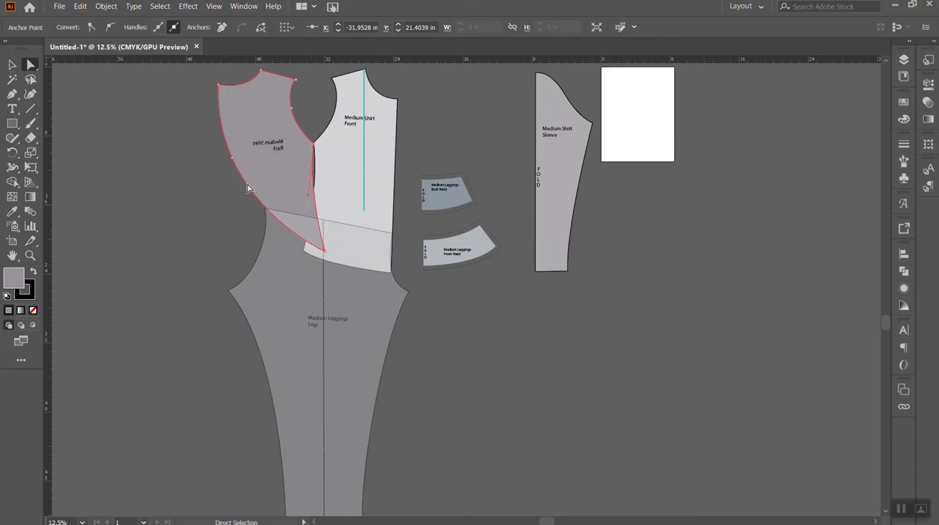
{"action": "left_click", "coordinate": [13, 96]}
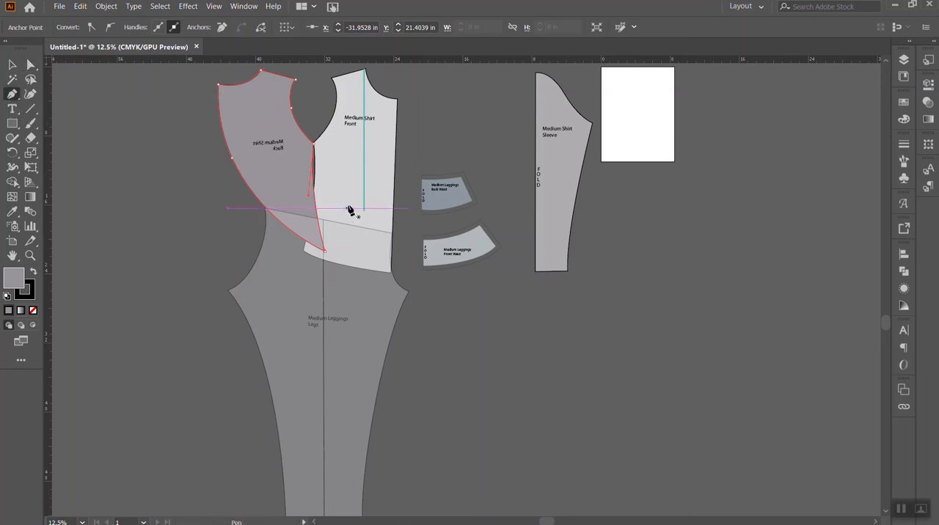
{"action": "left_click", "coordinate": [218, 86]}
{"action": "key", "text": "ctrl+z"}
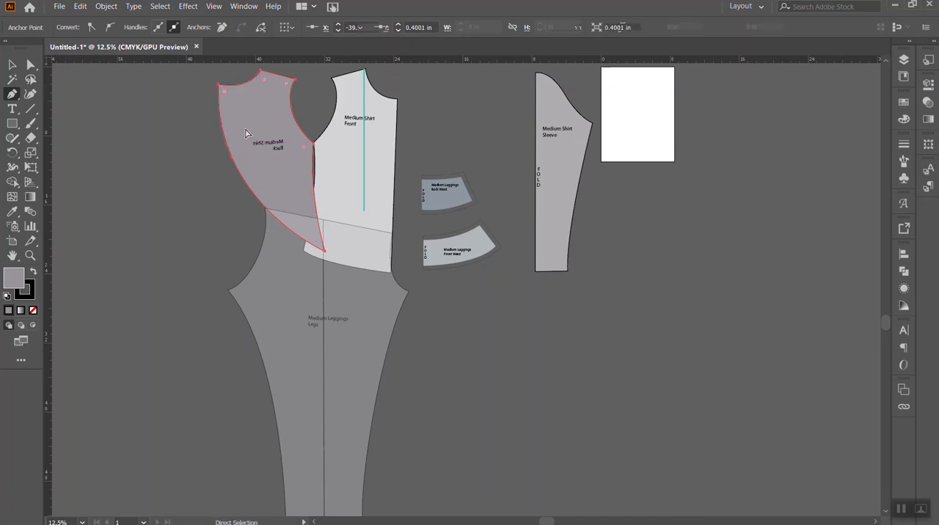
- Draw an unfilled Pen path from outside the shirt back through its outer neck corner, curving to the leg's waistline and ending on the leg
{"action": "left_click", "coordinate": [162, 66]}
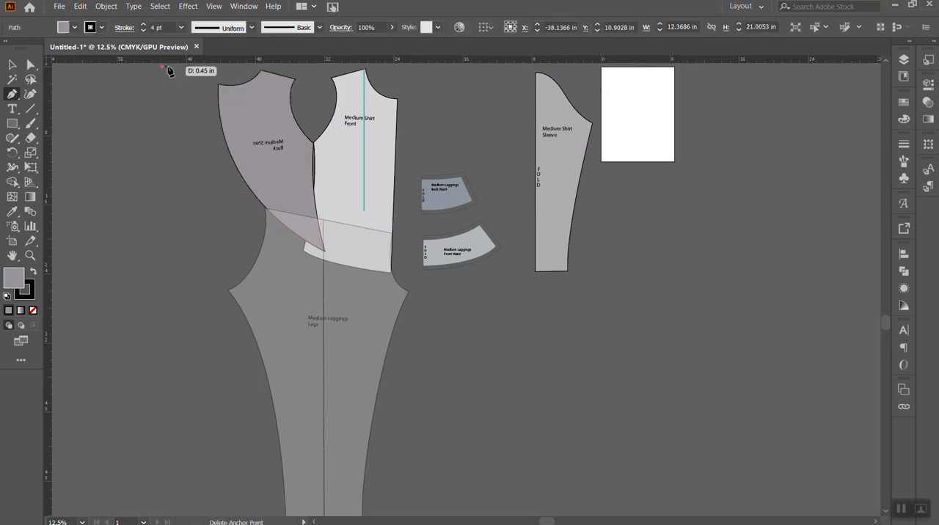
{"action": "left_click", "coordinate": [218, 87]}
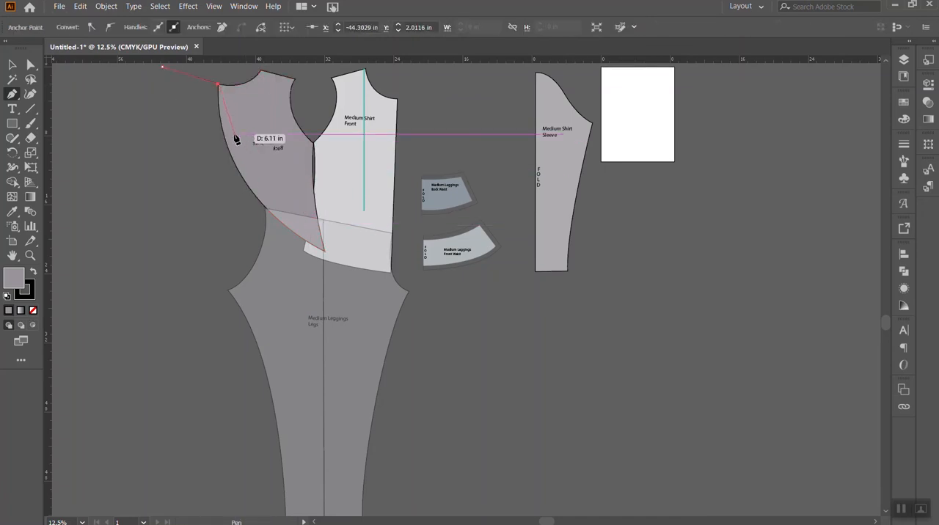
{"action": "left_click_drag", "start_coordinate": [242, 160], "coordinate": [319, 217]}
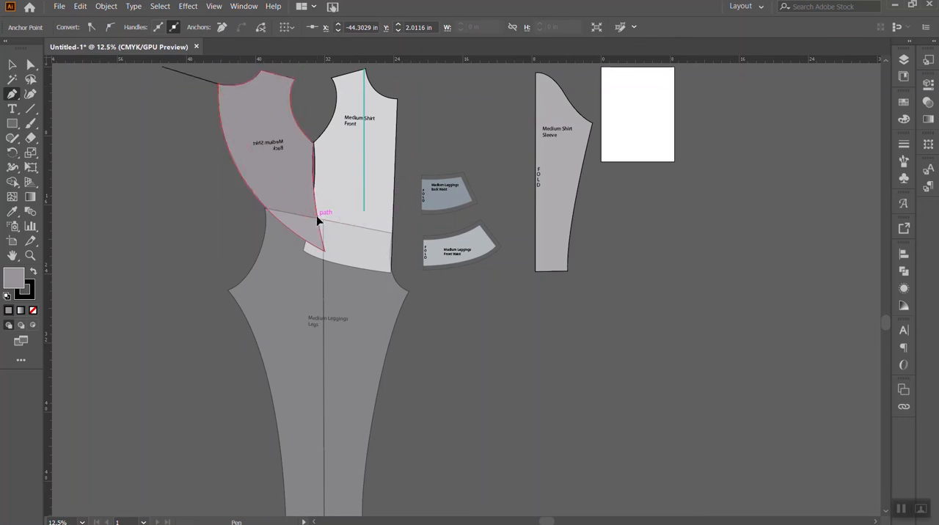
{"action": "left_click_drag", "start_coordinate": [392, 237], "coordinate": [370, 233]}
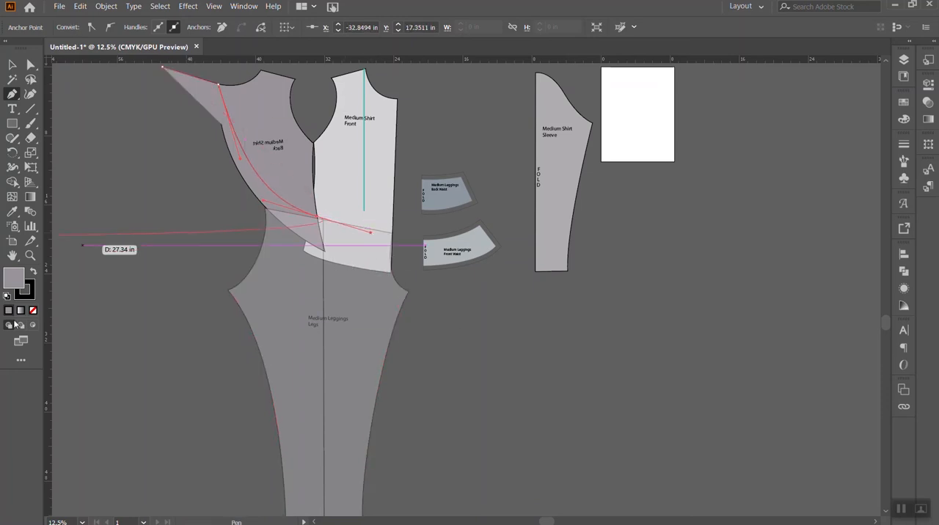
{"action": "left_click", "coordinate": [33, 311]}
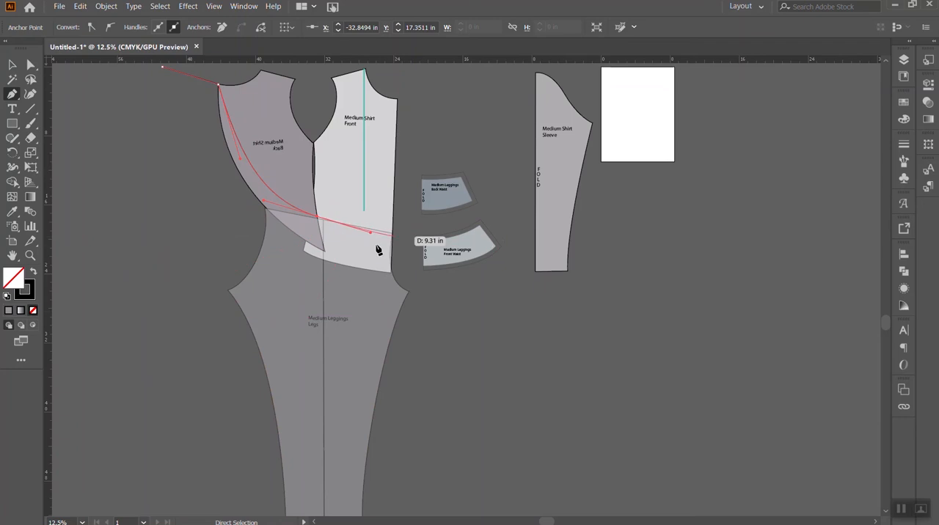
{"action": "left_click", "coordinate": [357, 284]}
{"action": "key", "text": "Escape"}
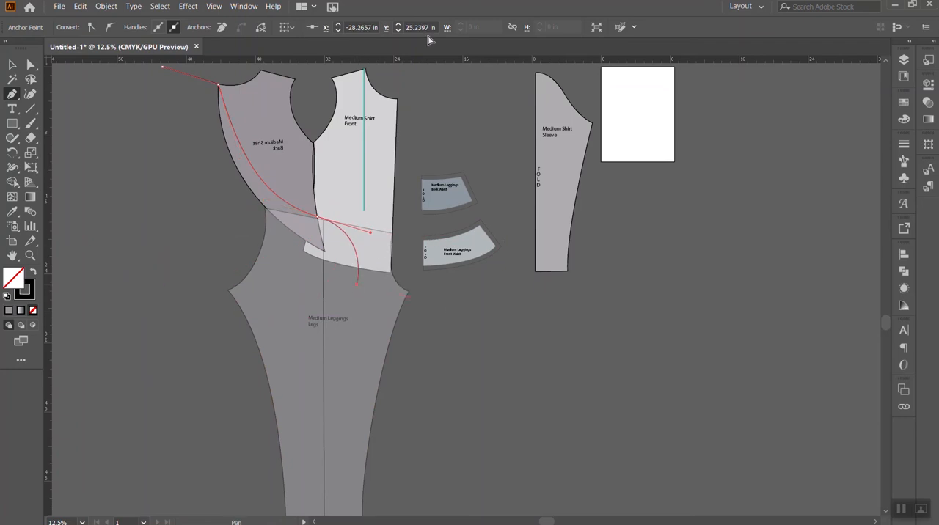
- Adjust the new path's handle at the shirt back's neck corner so the curve starts along the back's outer edge
{"action": "left_click", "coordinate": [30, 65]}
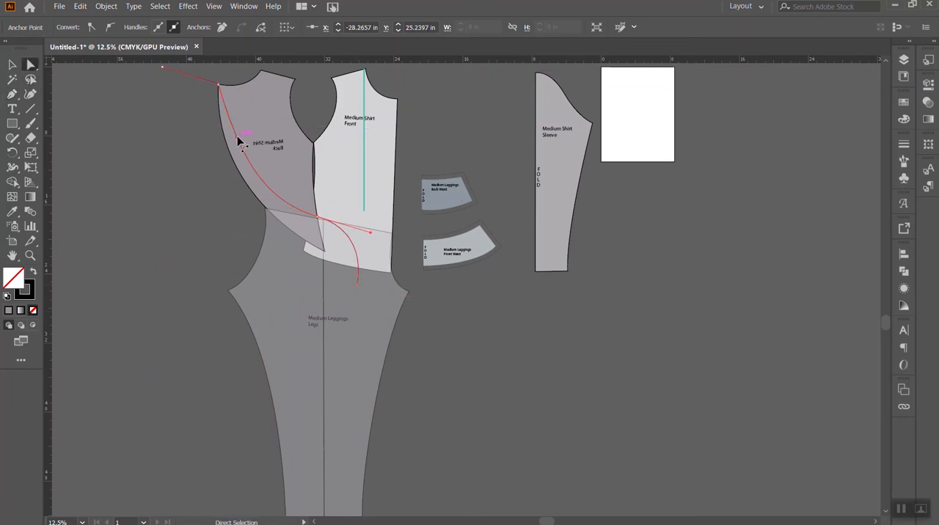
{"action": "left_click", "coordinate": [238, 139]}
{"action": "left_click_drag", "start_coordinate": [242, 162], "coordinate": [218, 153]}
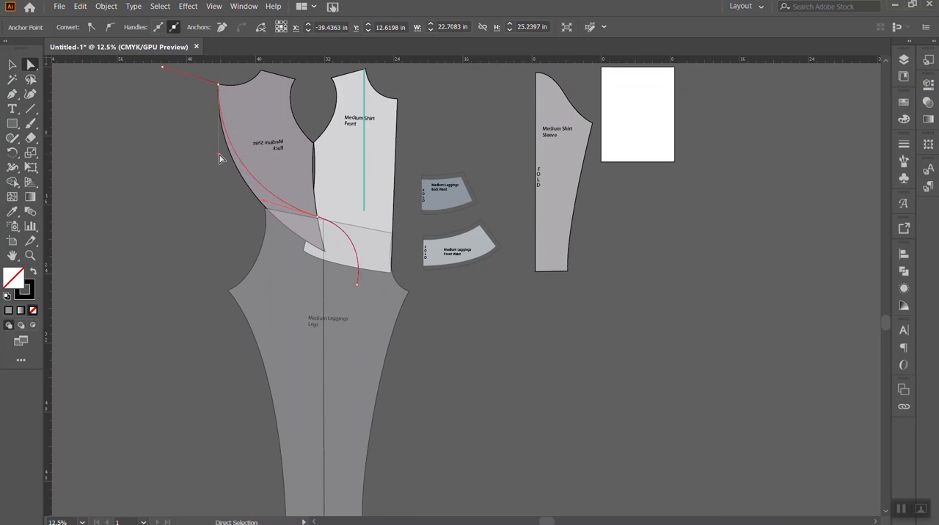
{"action": "left_click", "coordinate": [215, 204]}
{"action": "key", "text": "v"}
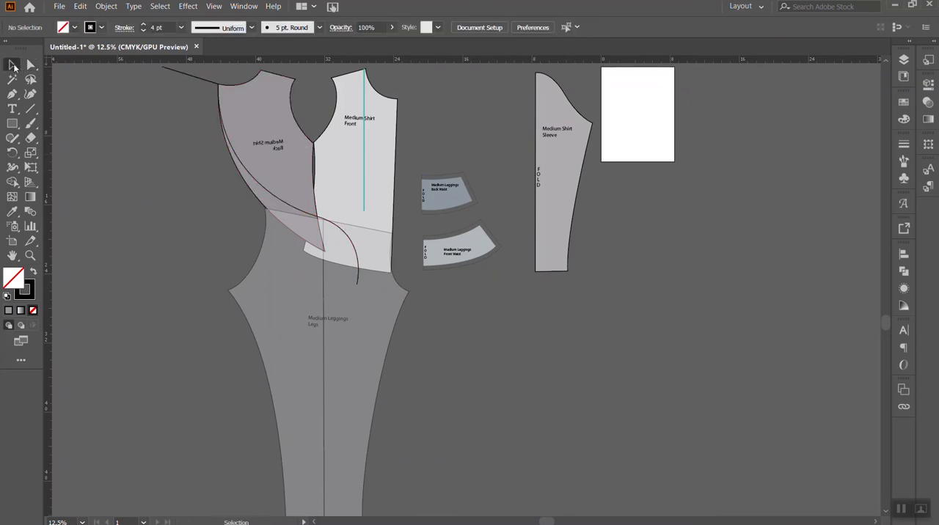
- Select the curved path and the shirt back, and split off the sliver beyond the curve with Shape Builder
{"action": "left_click", "coordinate": [286, 204]}
{"action": "left_click", "coordinate": [286, 203]}
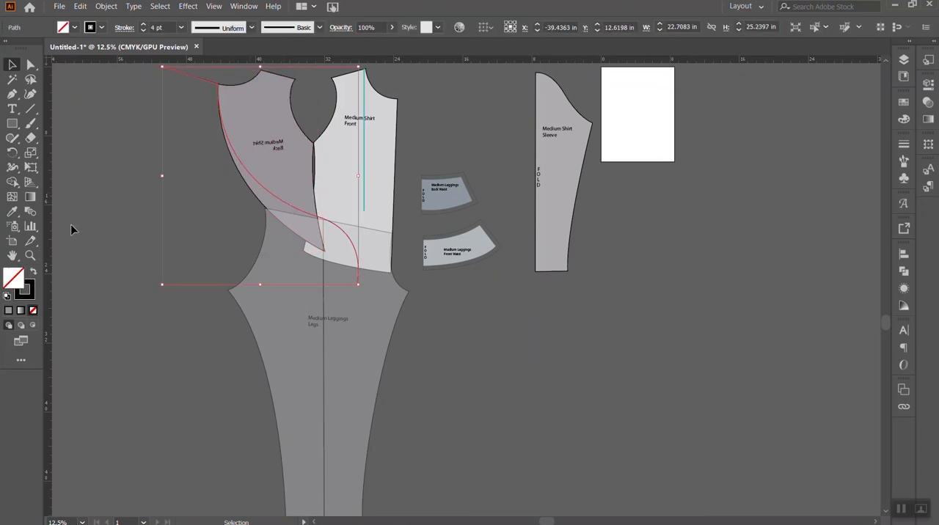
{"action": "left_click", "coordinate": [13, 182]}
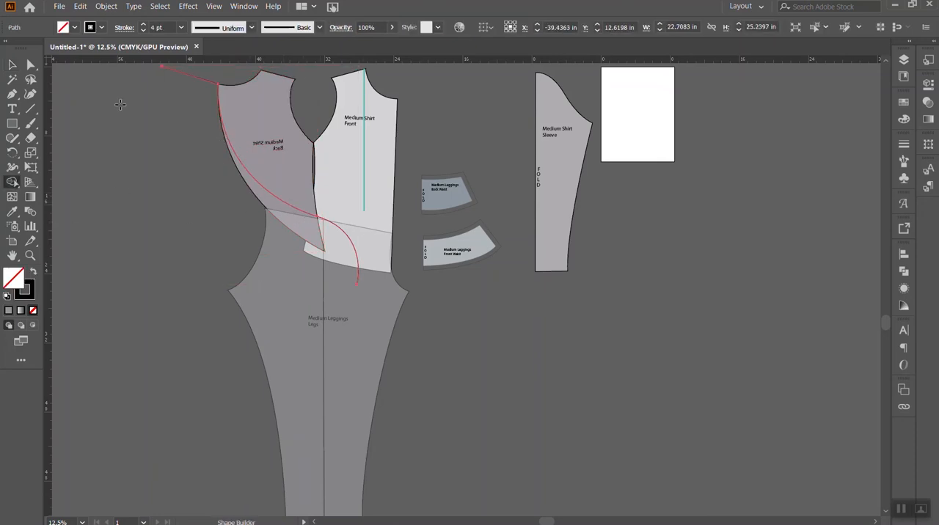
{"action": "left_click", "coordinate": [12, 64]}
{"action": "left_click", "coordinate": [267, 174]}
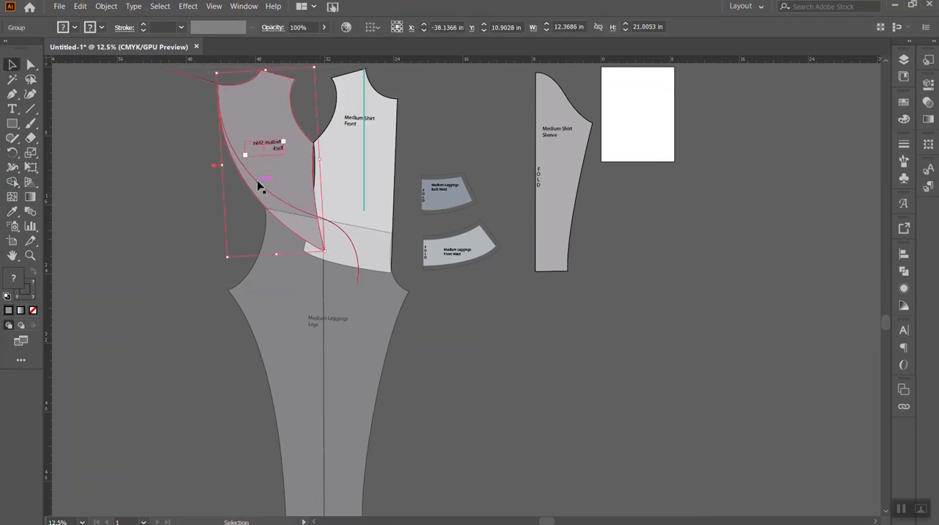
{"action": "left_click", "coordinate": [259, 184], "text": "shift"}
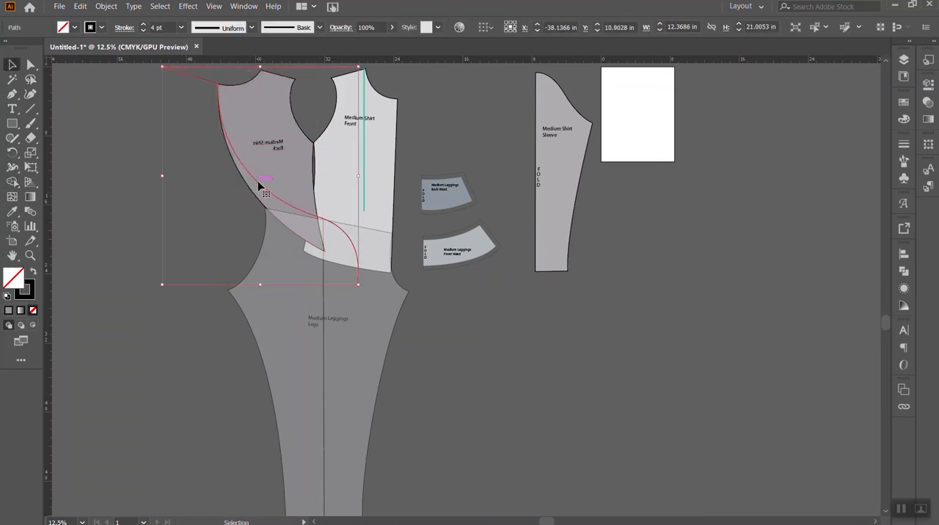
{"action": "left_click", "coordinate": [12, 182]}
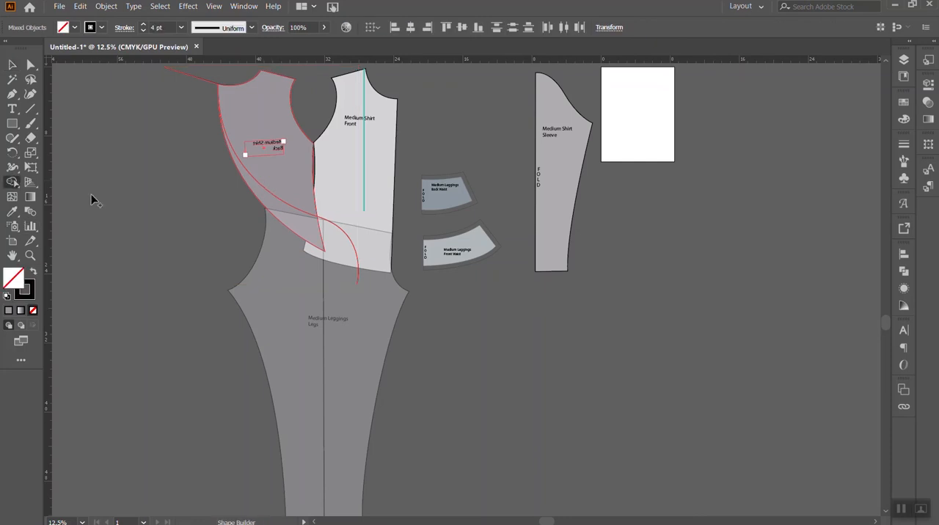
{"action": "left_click", "coordinate": [13, 64]}
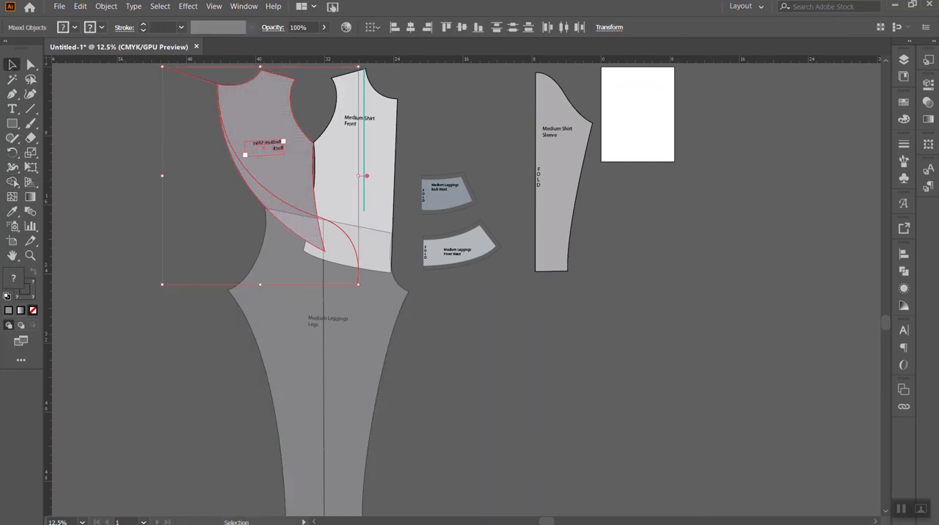
{"action": "left_click", "coordinate": [13, 182]}
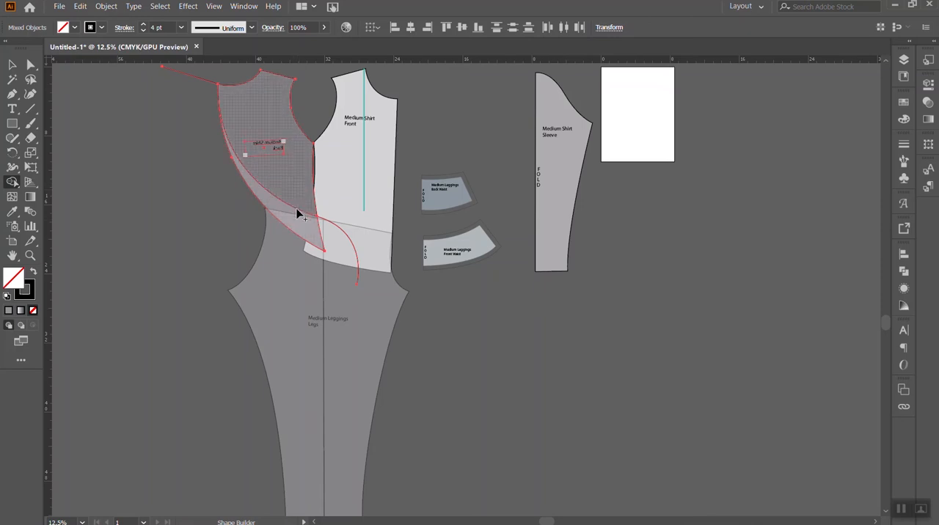
{"action": "left_click", "coordinate": [13, 66]}
{"action": "left_click", "coordinate": [172, 147]}
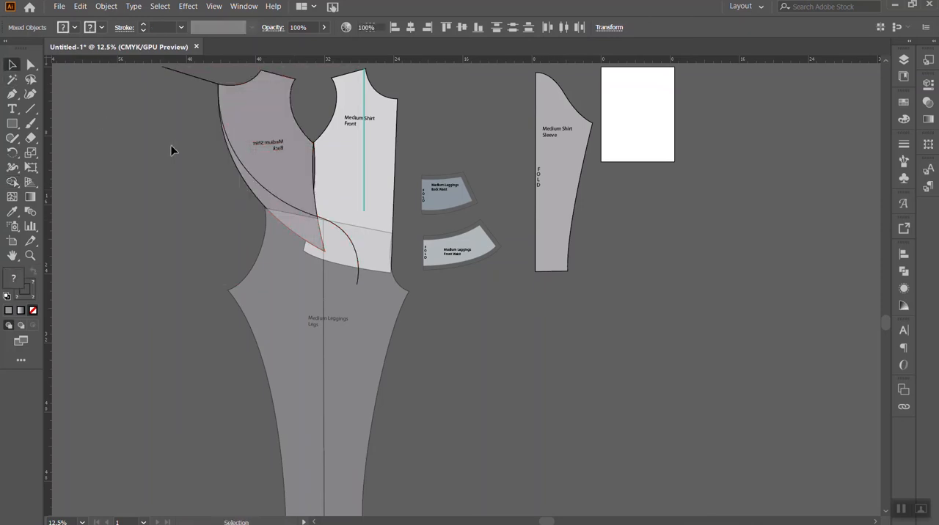
{"action": "left_click", "coordinate": [242, 119]}
{"action": "key", "text": "shift+m"}
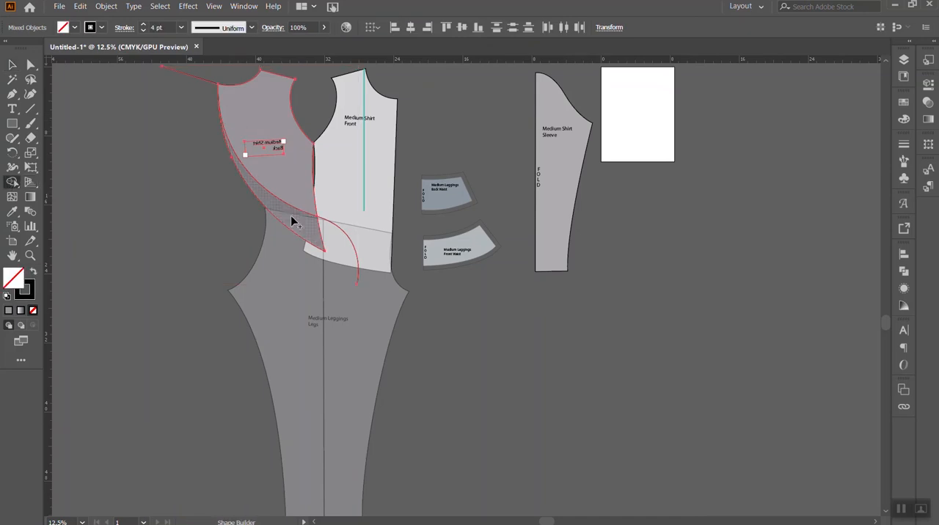
{"action": "left_click", "coordinate": [299, 221], "text": "alt"}
- Delete the sliver outside the curve and the leftover cutting path, leaving the shirt back trimmed along the curve
{"action": "key", "text": "v"}
{"action": "left_click", "coordinate": [122, 147]}
{"action": "left_click", "coordinate": [201, 83]}
{"action": "key", "text": "Delete"}
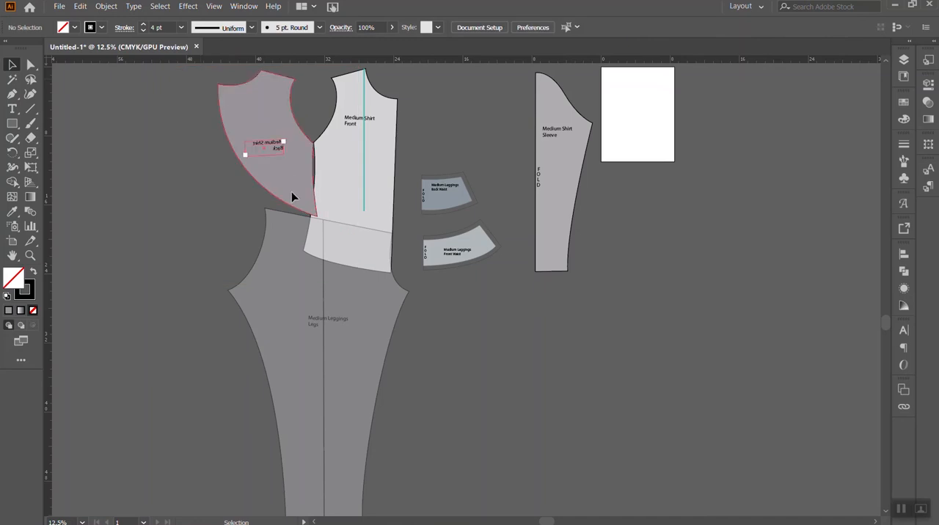
- Try to move the shirt front's lower side corner slightly with Direct Selection, and undo the attempt
{"action": "left_click", "coordinate": [291, 197]}
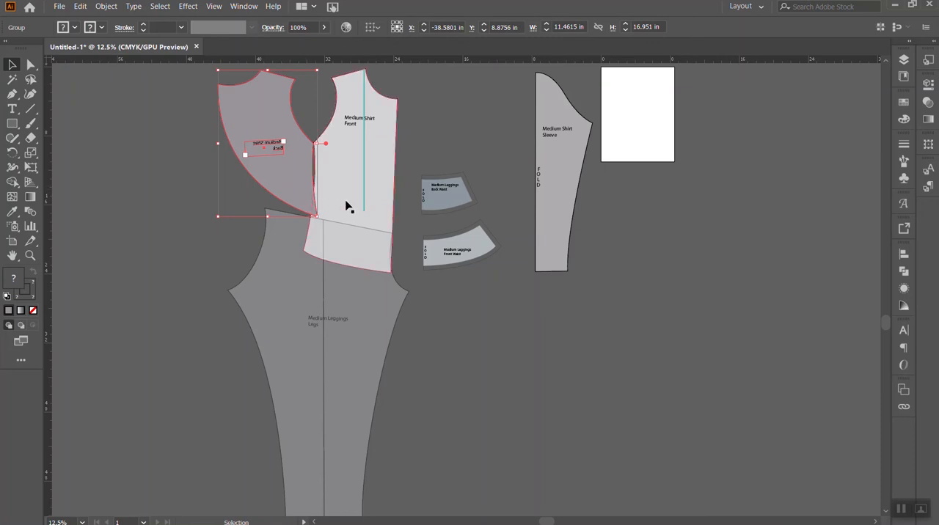
{"action": "key", "text": "a"}
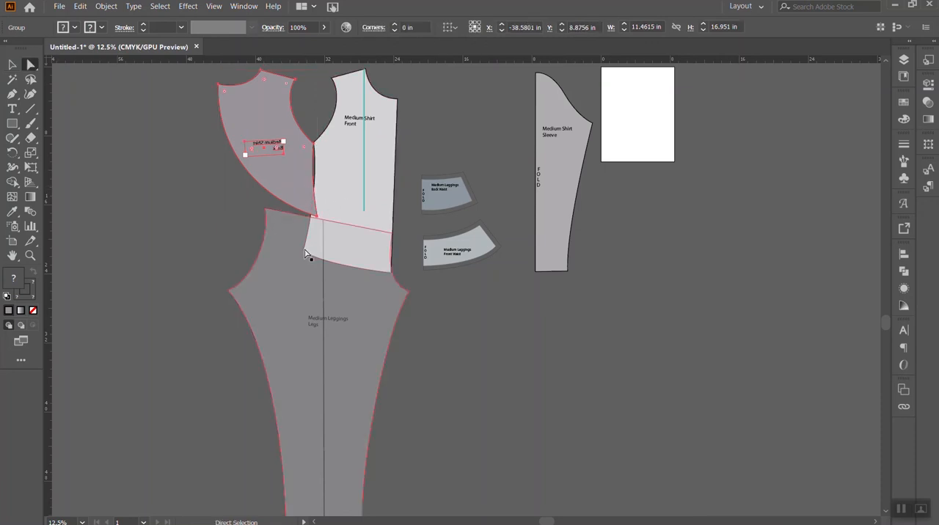
{"action": "left_click", "coordinate": [307, 253]}
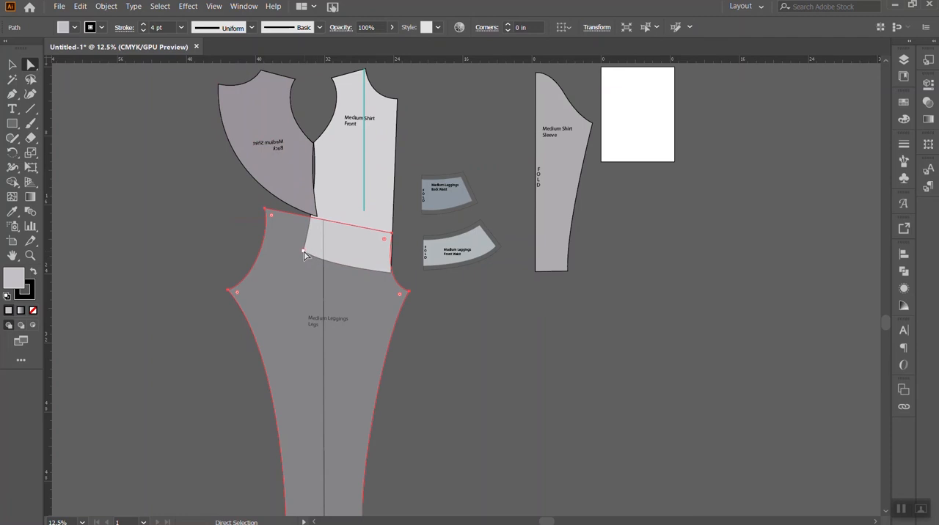
{"action": "left_click_drag", "start_coordinate": [303, 254], "coordinate": [312, 259]}
{"action": "key", "text": "ctrl+z"}
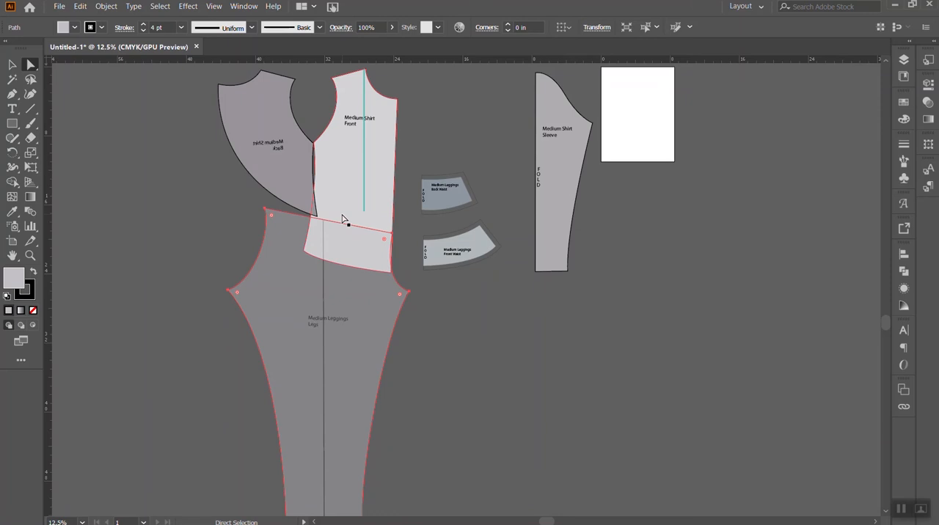
- Try to widen the leggings leg by moving its back waist corner and back crotch point outward
{"action": "scroll", "coordinate": [347, 216], "scroll_direction": "down", "scroll_amount": 2}
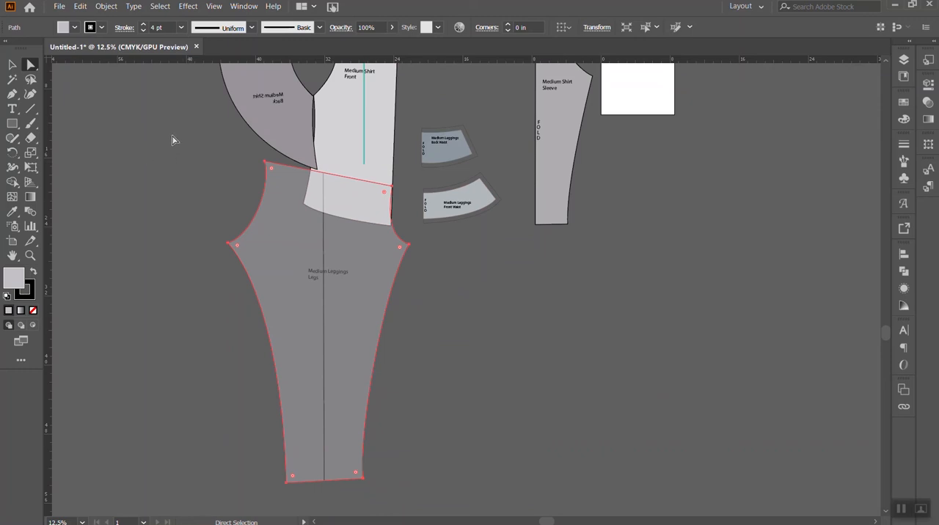
{"action": "left_click", "coordinate": [257, 241]}
{"action": "left_click", "coordinate": [232, 184]}
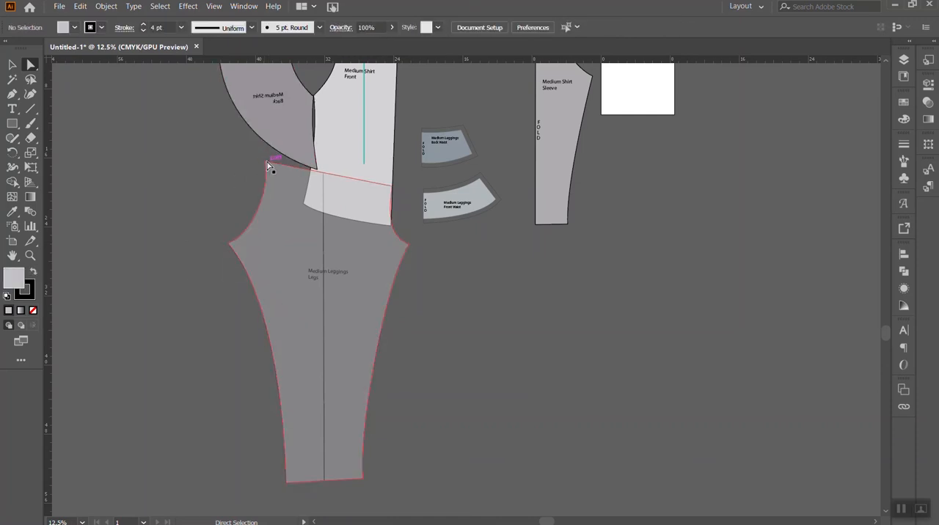
{"action": "left_click", "coordinate": [265, 162]}
{"action": "left_click", "coordinate": [228, 244], "text": "shift"}
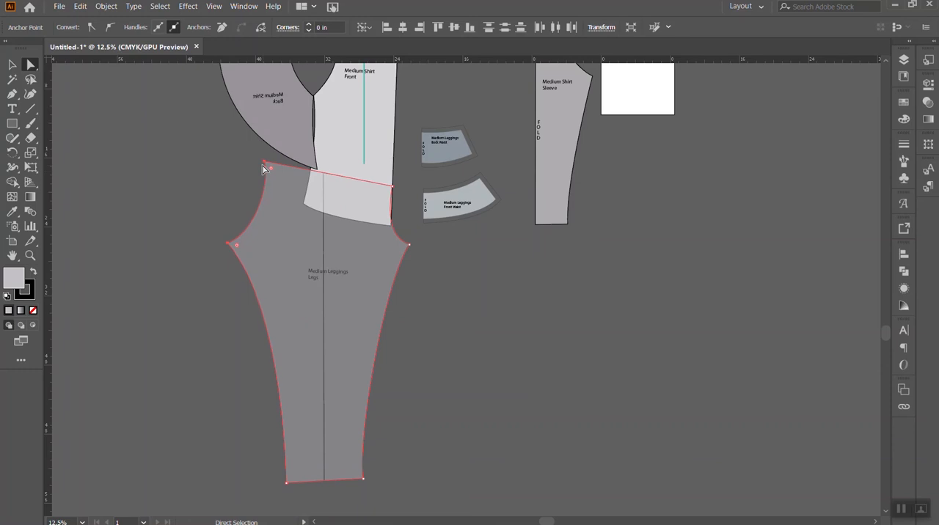
{"action": "key", "text": "Left"}
{"action": "left_click_drag", "start_coordinate": [224, 244], "coordinate": [215, 243]}
{"action": "key", "text": "v"}
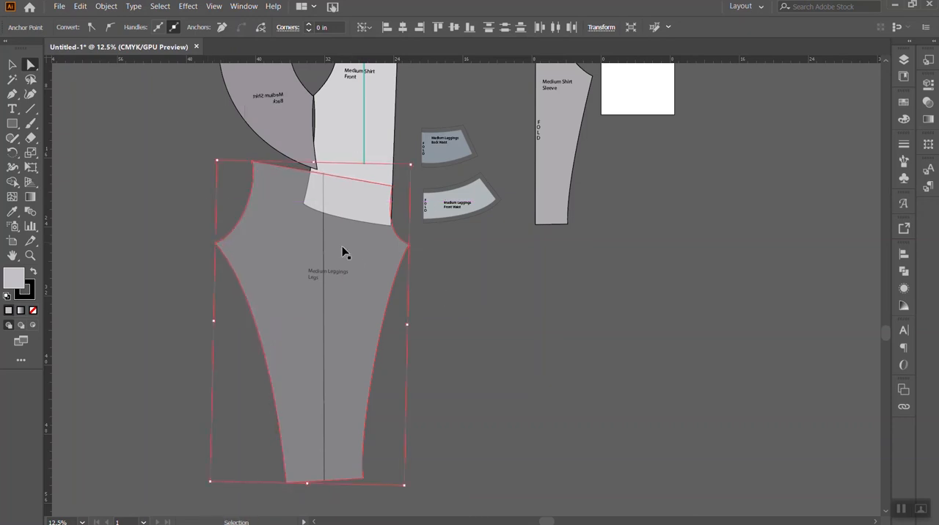
{"action": "key", "text": "a"}
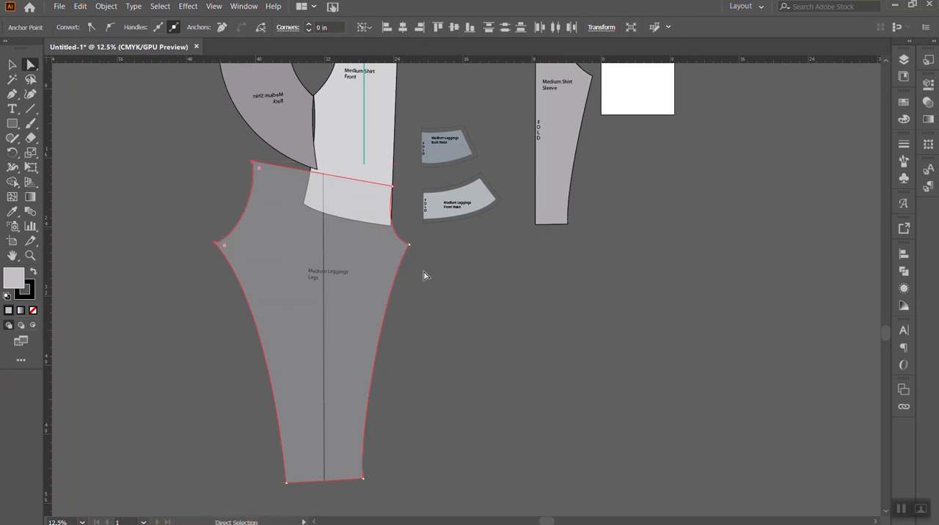
{"action": "key", "text": "v"}
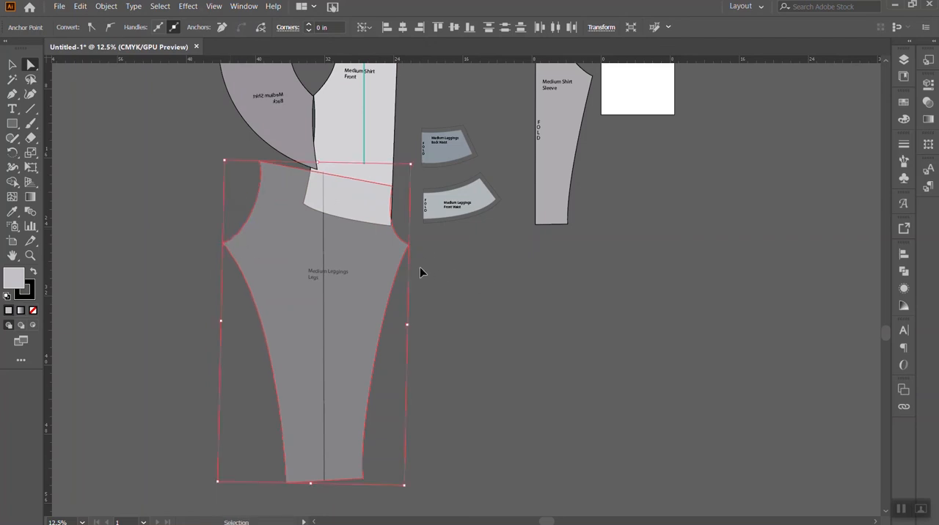
- Undo the outward moves of the leg's back waist corner and crotch point, restoring the original leg outline
{"action": "key", "text": "ctrl+z"}
{"action": "key", "text": "ctrl+z"}
{"action": "key", "text": "ctrl+z"}
{"action": "key", "text": "ctrl+z"}
{"action": "key", "text": "ctrl+z"}
{"action": "key", "text": "ctrl+z"}
{"action": "key", "text": "ctrl+z"}
{"action": "key", "text": "ctrl+z"}
{"action": "key", "text": "ctrl+shift+z"}
{"action": "key", "text": "ctrl+shift+z"}
{"action": "key", "text": "ctrl+shift+z"}
{"action": "key", "text": "ctrl+shift+z"}
{"action": "key", "text": "ctrl+shift+z"}
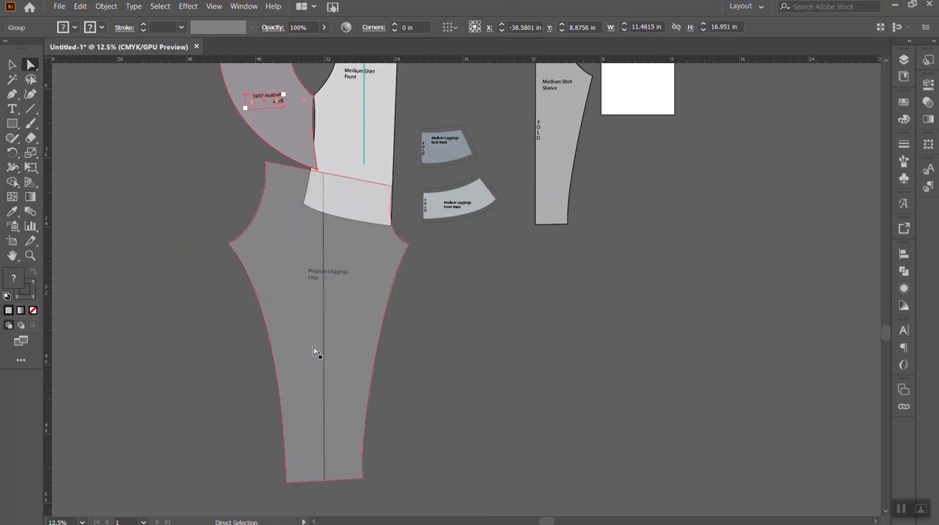
- Draw a slanted line from below the leg's hem through its front half into the shirt front, deleting the stray line beside the leg
{"action": "left_click", "coordinate": [33, 109]}
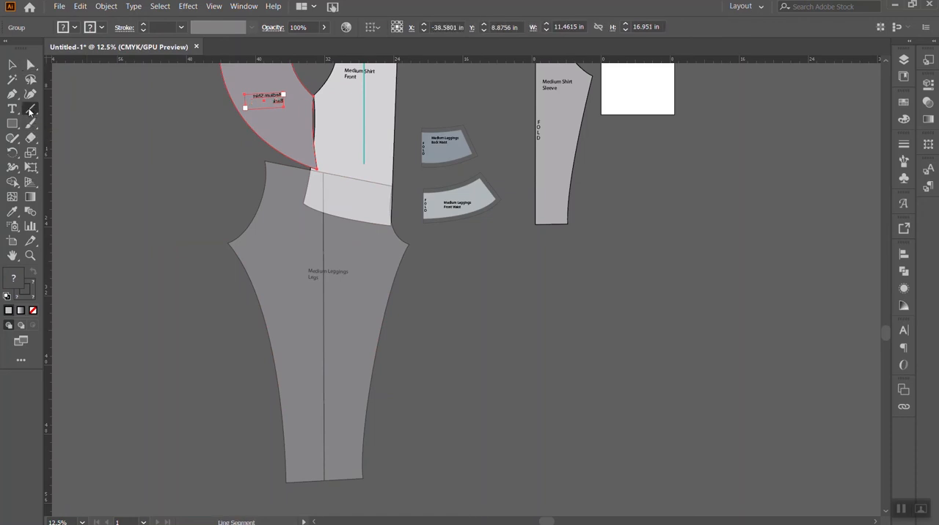
{"action": "left_click_drag", "start_coordinate": [335, 493], "coordinate": [355, 141]}
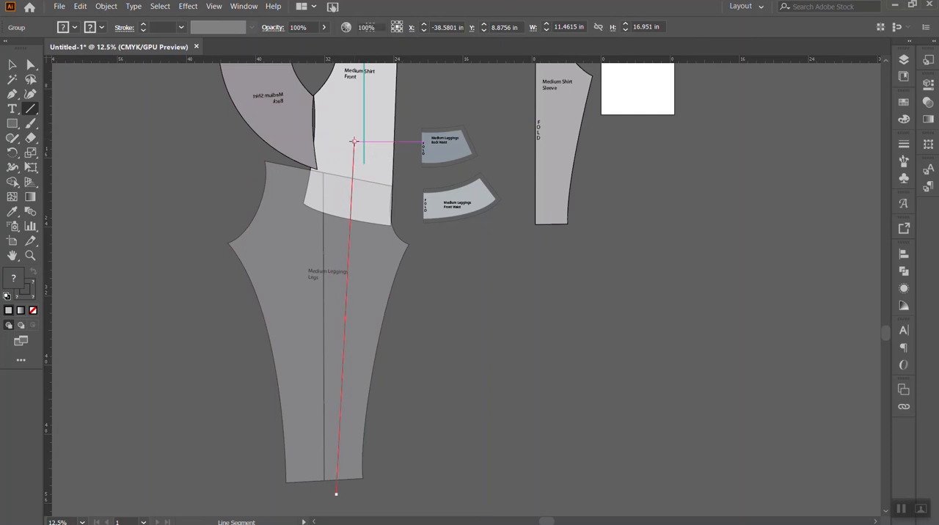
{"action": "mouse_move", "coordinate": [308, 502]}
{"action": "left_mouse_down"}
{"action": "mouse_move", "coordinate": [270, 118]}
{"action": "mouse_move", "coordinate": [288, 110]}
{"action": "mouse_move", "coordinate": [165, 411]}
{"action": "mouse_move", "coordinate": [167, 427]}
{"action": "mouse_move", "coordinate": [305, 116]}
{"action": "mouse_move", "coordinate": [160, 234]}
{"action": "mouse_move", "coordinate": [149, 407]}
{"action": "left_mouse_up"}
{"action": "left_click", "coordinate": [11, 64]}
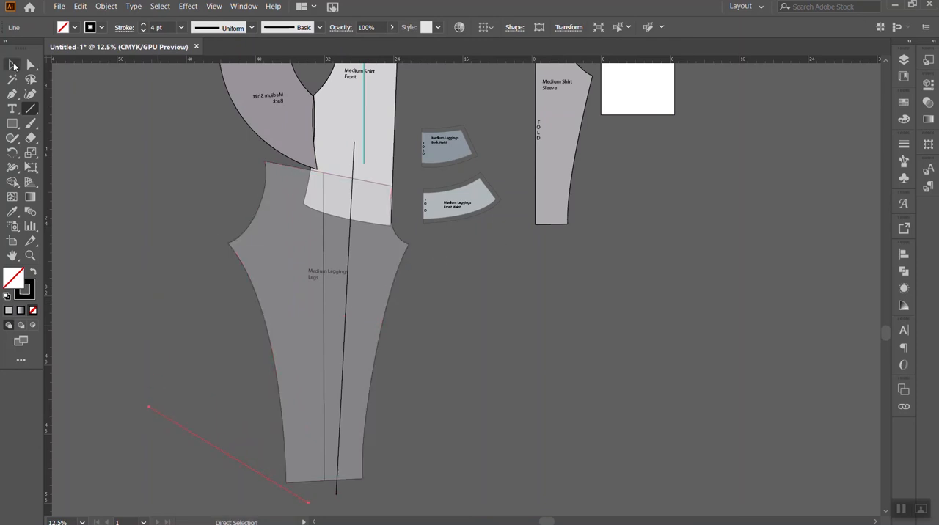
{"action": "left_click", "coordinate": [211, 355]}
{"action": "left_click", "coordinate": [258, 476]}
{"action": "key", "text": "Delete"}
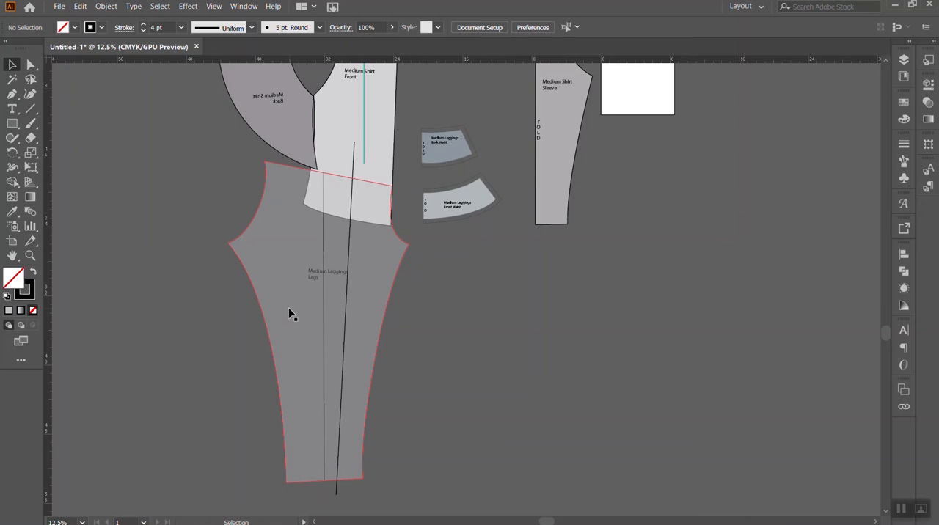
- Draw a second slanted line from below the leg's hem up through its back half into the shirt back
{"action": "left_click", "coordinate": [30, 110]}
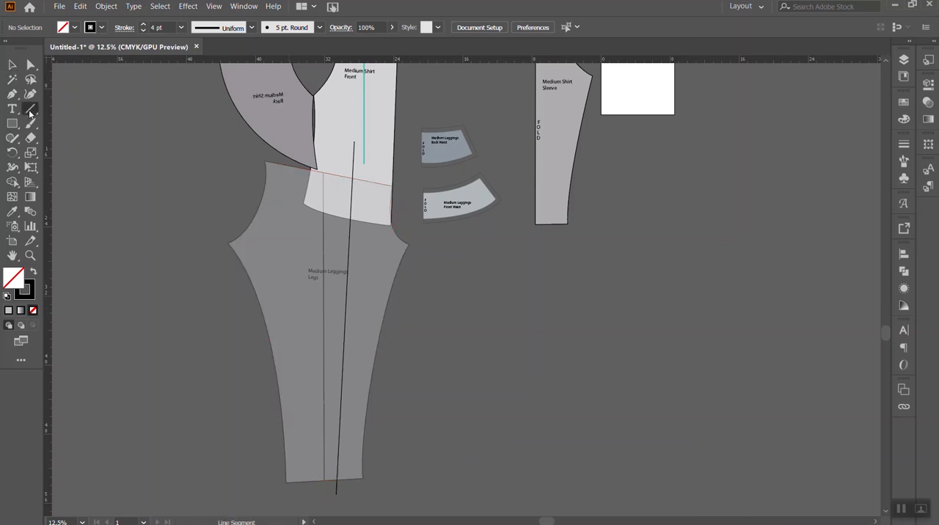
{"action": "left_click_drag", "start_coordinate": [308, 499], "coordinate": [287, 116]}
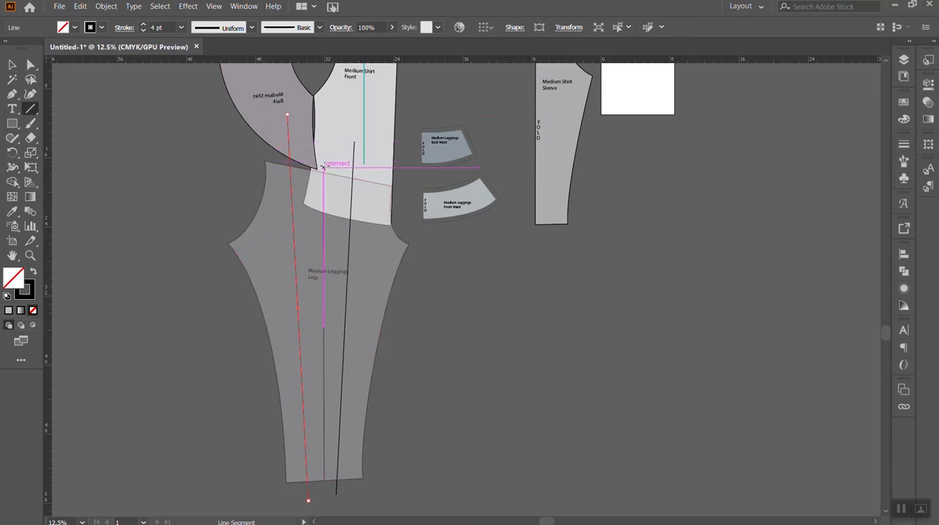
{"action": "left_click", "coordinate": [12, 65]}
{"action": "left_click_drag", "start_coordinate": [398, 512], "coordinate": [242, 374]}
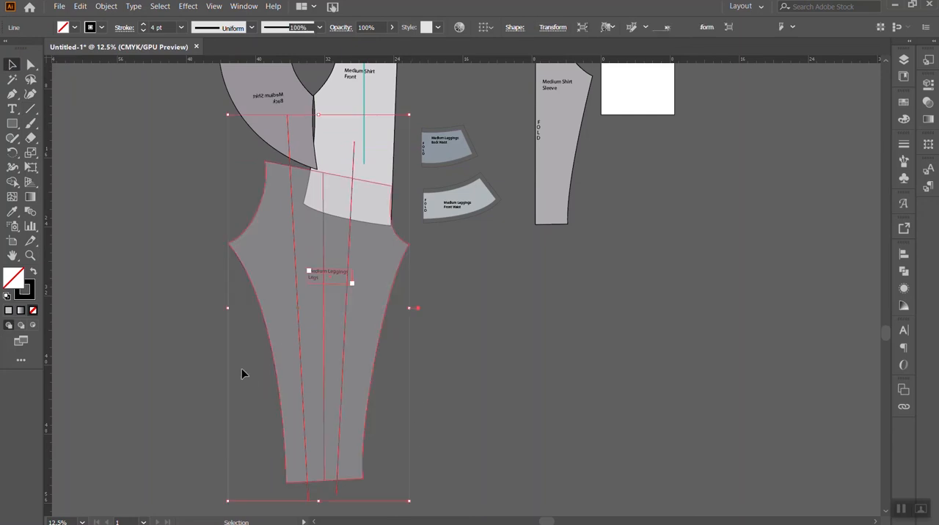
{"action": "left_click", "coordinate": [348, 373]}
{"action": "left_click", "coordinate": [343, 362]}
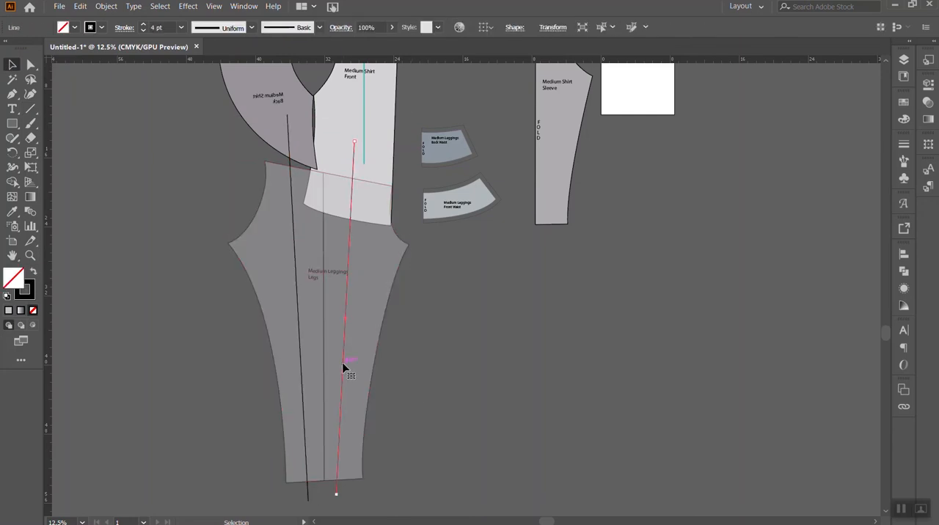
{"action": "left_click", "coordinate": [301, 367]}
{"action": "left_click", "coordinate": [336, 497], "text": "shift"}
{"action": "left_click", "coordinate": [355, 153], "text": "shift"}
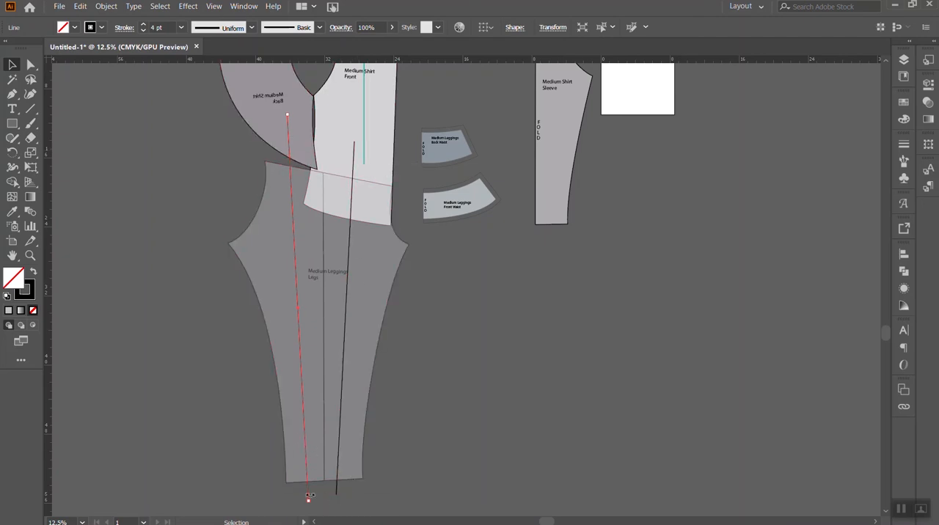
{"action": "left_click", "coordinate": [438, 496]}
{"action": "left_click", "coordinate": [273, 345]}
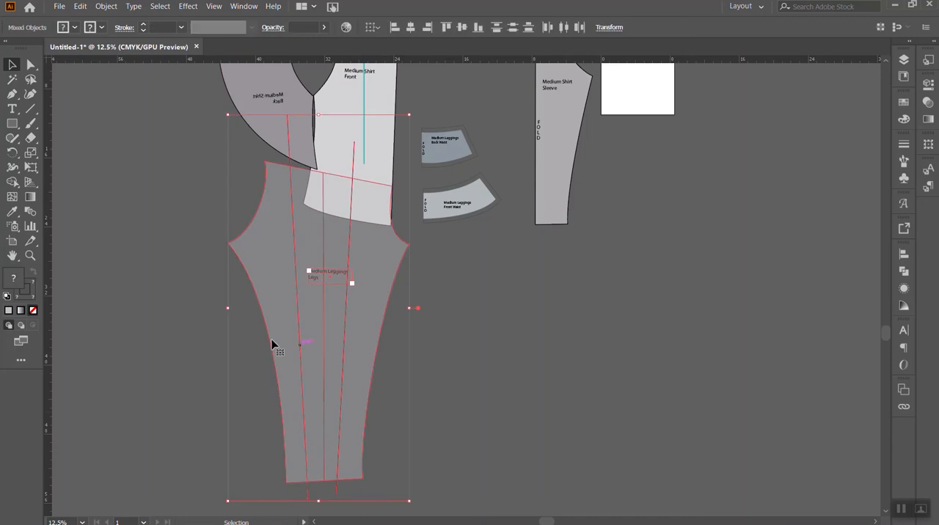
{"action": "left_click", "coordinate": [423, 375]}
- Ungroup the leggings leg from its label and centre line, and select the leg outline on its own
{"action": "left_click", "coordinate": [369, 332]}
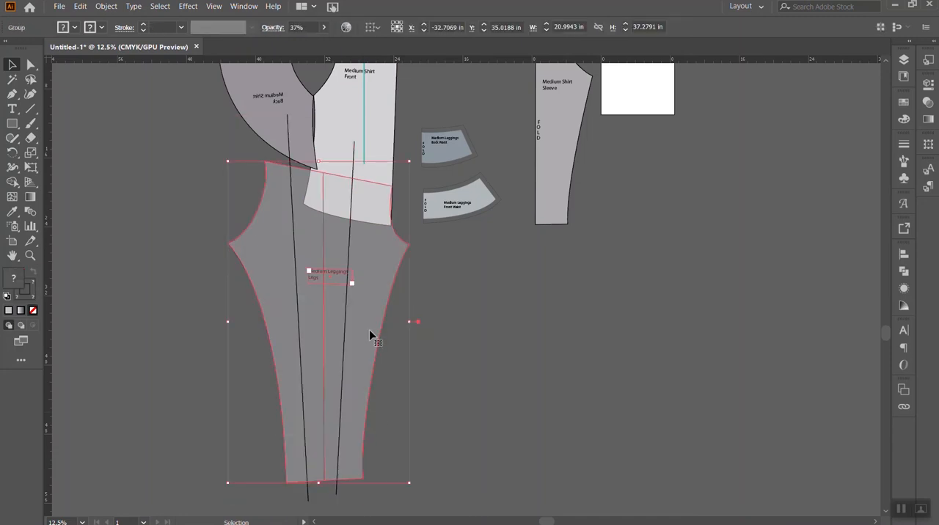
{"action": "right_click", "coordinate": [369, 331]}
{"action": "left_click", "coordinate": [423, 406]}
{"action": "left_click", "coordinate": [431, 354]}
{"action": "left_click", "coordinate": [367, 324]}
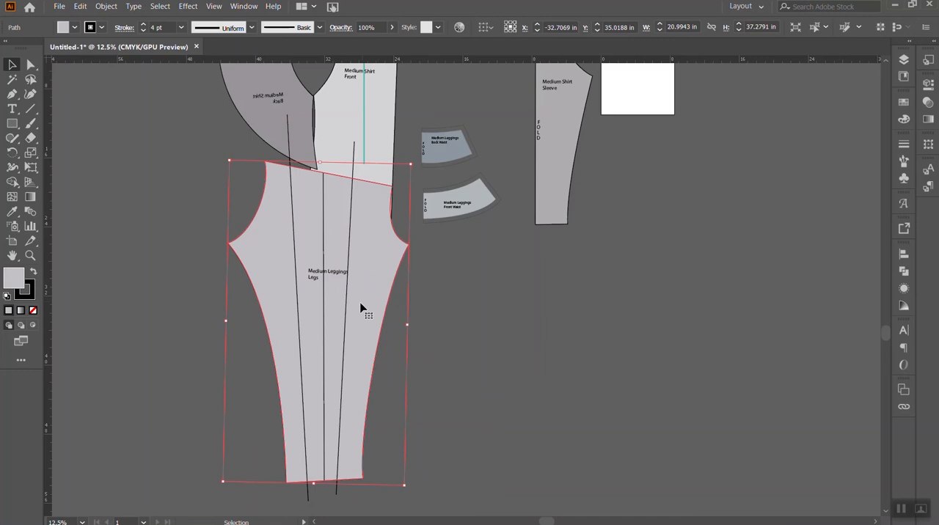
{"action": "left_click_drag", "start_coordinate": [367, 310], "coordinate": [499, 342]}
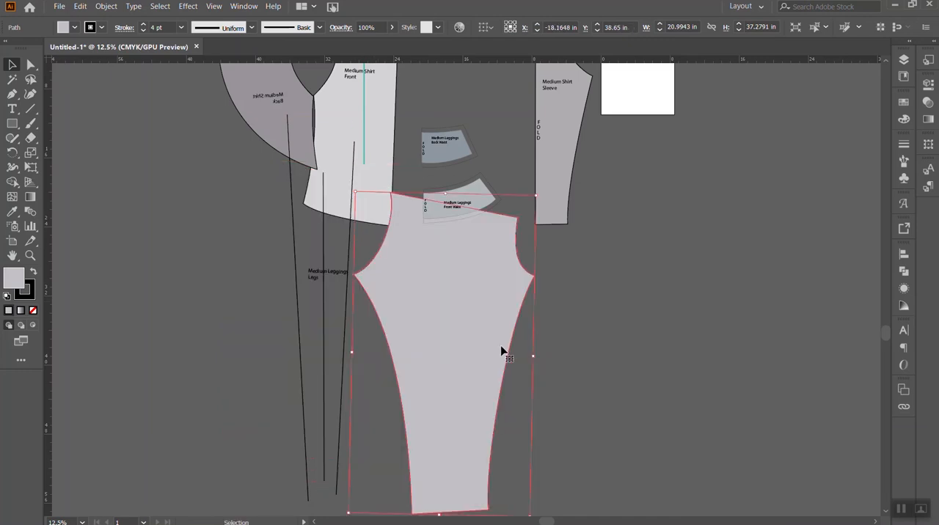
{"action": "key", "text": "ctrl+z"}
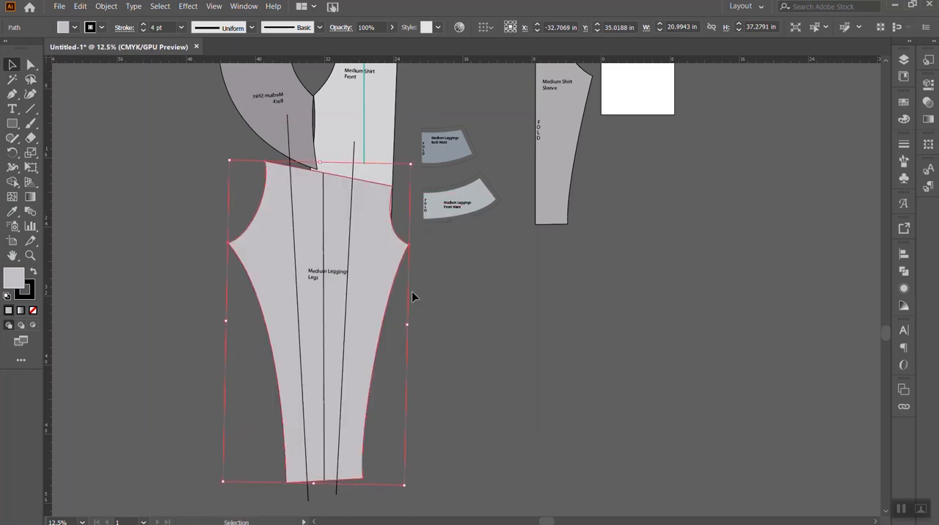
- Select both slanted lines together with the leg outline and split the leg along them with Pathfinder's Divide
{"action": "left_click", "coordinate": [343, 356], "text": "shift"}
{"action": "left_click", "coordinate": [301, 357], "text": "shift"}
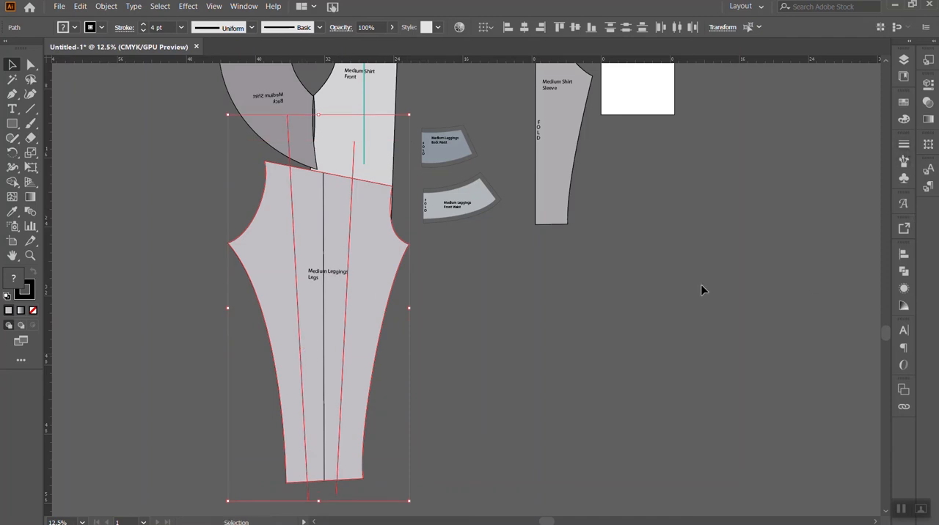
{"action": "left_click", "coordinate": [907, 275]}
{"action": "left_click", "coordinate": [908, 275]}
{"action": "left_click", "coordinate": [243, 6]}
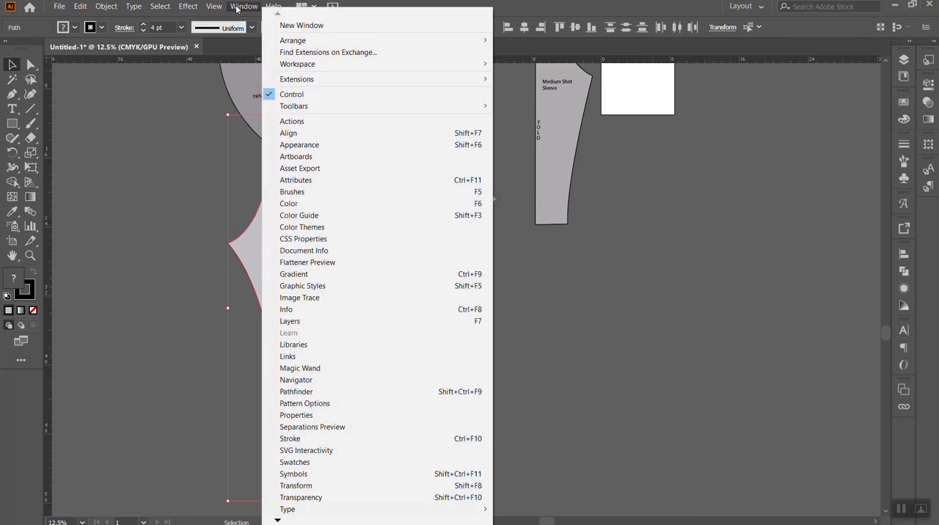
{"action": "left_click", "coordinate": [320, 393]}
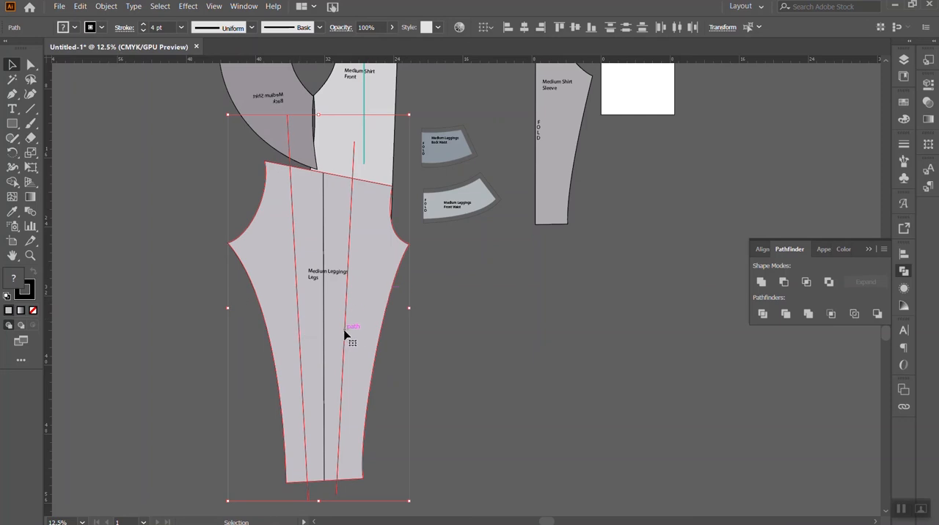
{"action": "left_click", "coordinate": [763, 314]}
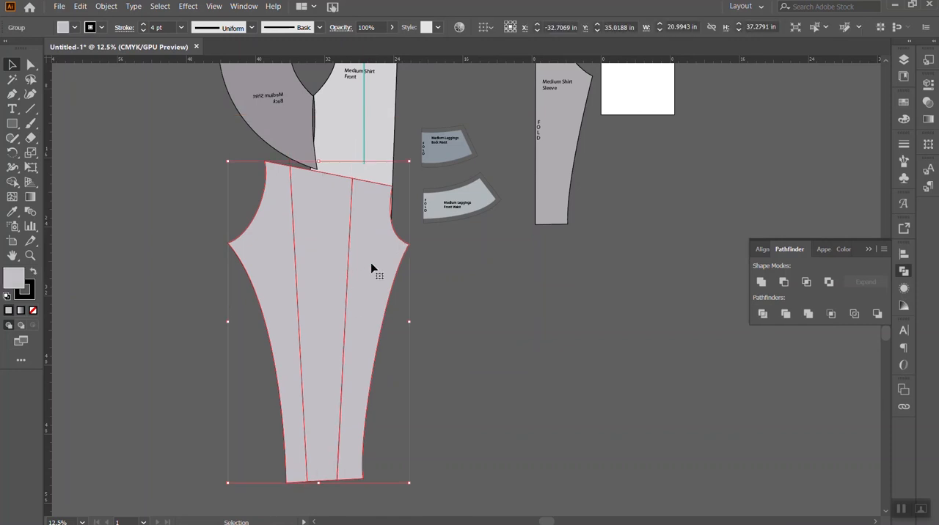
- Ungroup the divided leg so its three sections are separate
{"action": "right_click", "coordinate": [364, 262]}
{"action": "left_click", "coordinate": [407, 350]}
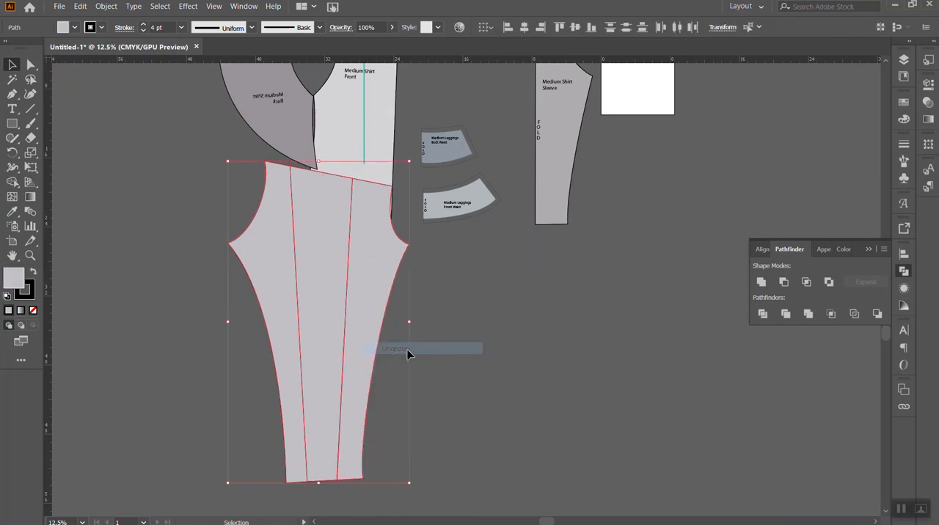
{"action": "right_click", "coordinate": [355, 264]}
{"action": "left_click", "coordinate": [536, 301]}
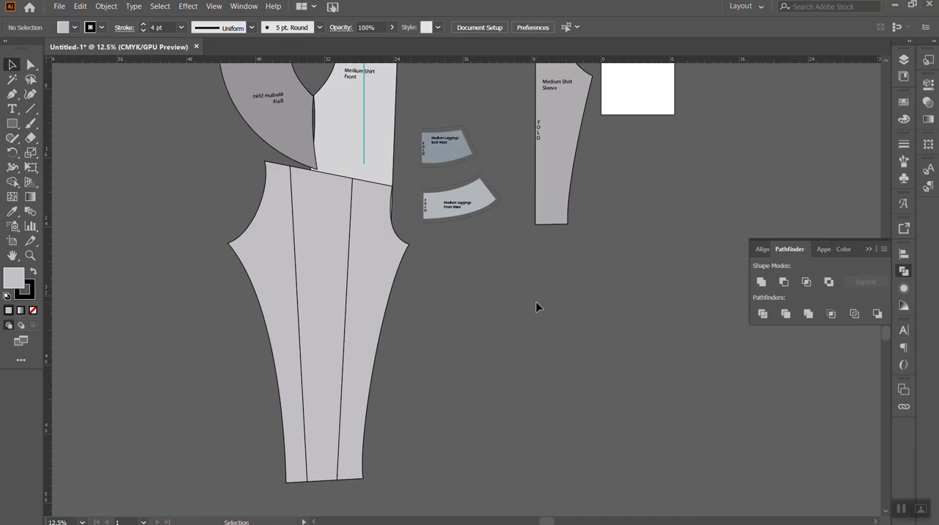
- Send all three leg sections to the back, behind the leggings label, the centre line and the shirt front
{"action": "left_click", "coordinate": [371, 298]}
{"action": "left_click", "coordinate": [324, 295], "text": "shift"}
{"action": "left_click", "coordinate": [268, 287], "text": "shift"}
{"action": "right_click", "coordinate": [366, 273]}
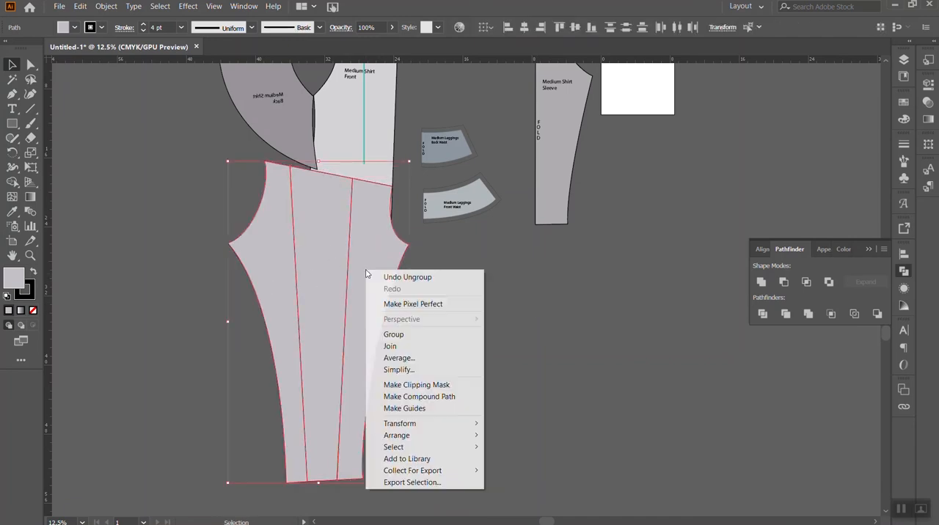
{"action": "mouse_move", "coordinate": [442, 436]}
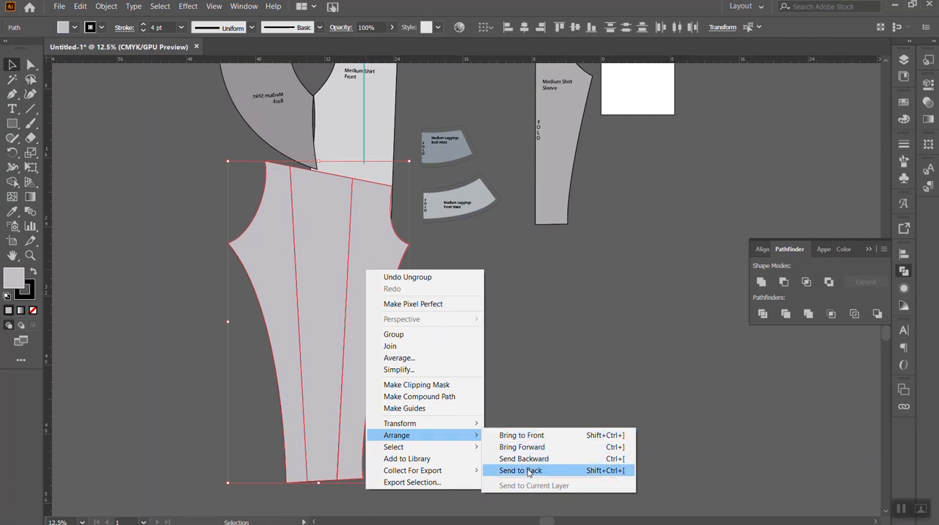
{"action": "left_click", "coordinate": [527, 471]}
{"action": "left_click", "coordinate": [486, 297]}
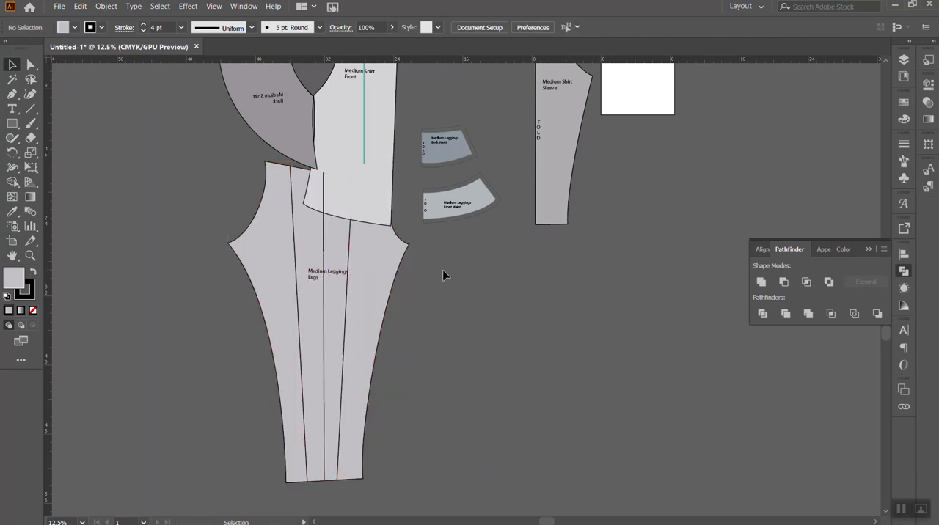
- Rotate the middle and back leg sections, with label and centre line, about the front cut's hem end to spread a narrow wedge open
{"action": "left_click", "coordinate": [871, 249]}
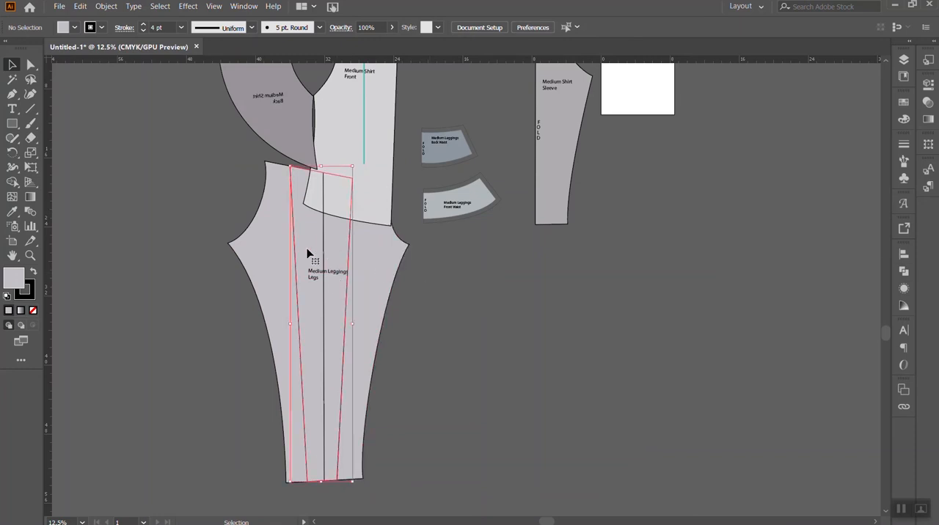
{"action": "left_click", "coordinate": [284, 255]}
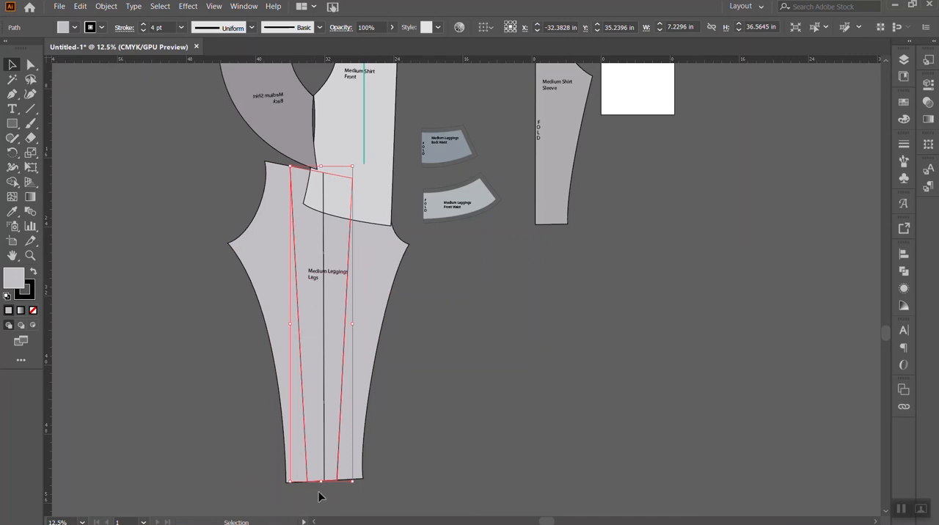
{"action": "left_click", "coordinate": [315, 268], "text": "shift"}
{"action": "left_click", "coordinate": [264, 213], "text": "shift"}
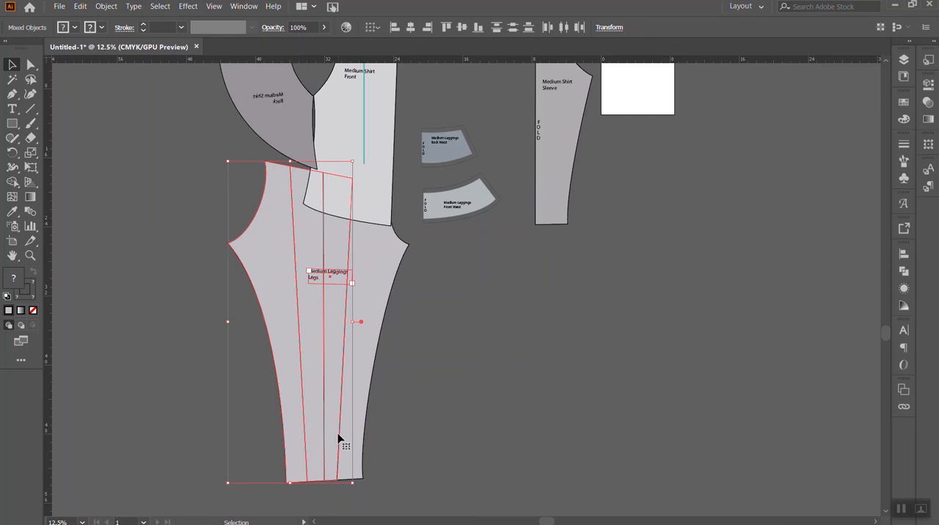
{"action": "left_click", "coordinate": [12, 152]}
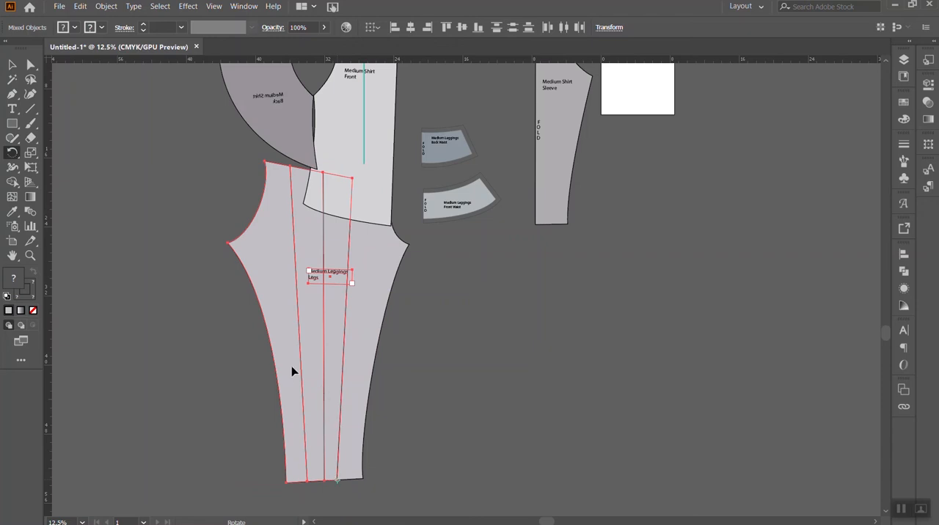
{"action": "mouse_move", "coordinate": [300, 218]}
{"action": "left_mouse_down"}
{"action": "mouse_move", "coordinate": [280, 218]}
{"action": "mouse_move", "coordinate": [285, 212]}
{"action": "left_mouse_up"}
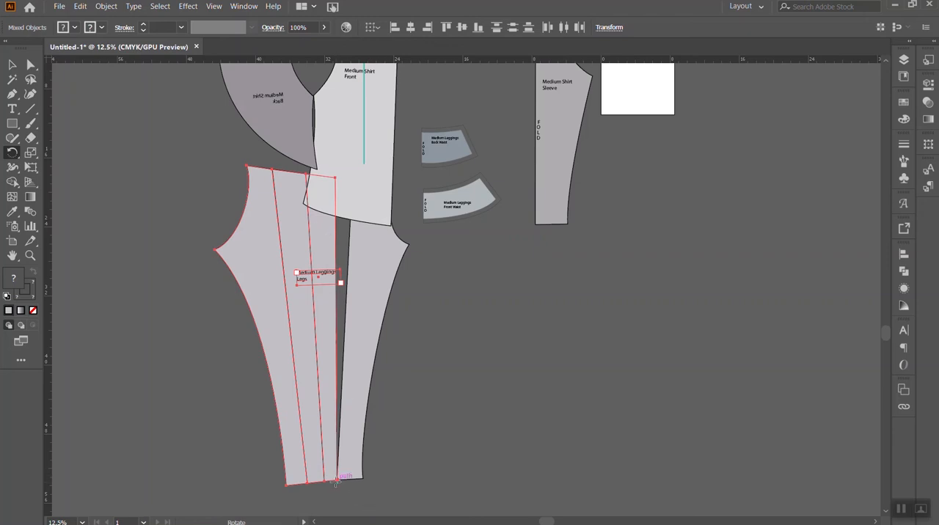
{"action": "left_click_drag", "start_coordinate": [319, 211], "coordinate": [323, 231]}
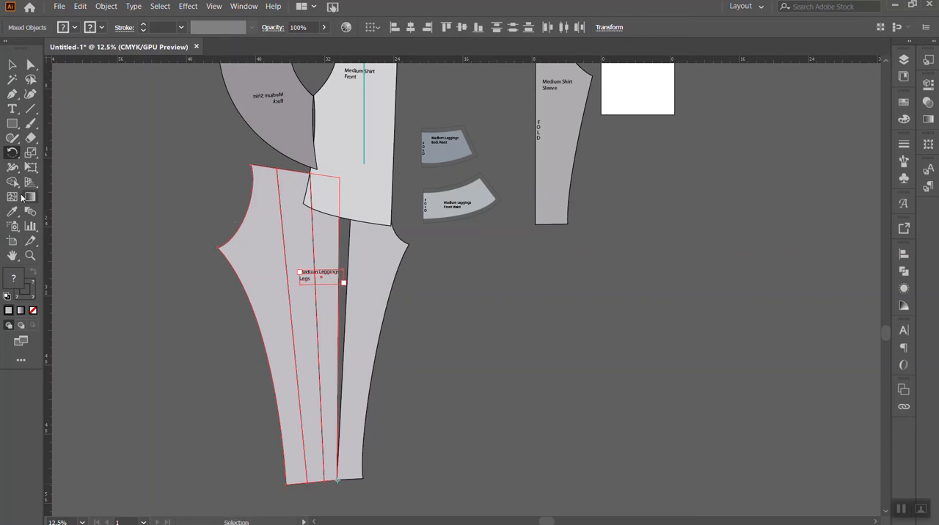
- Rotate only the back leg section outward about the back cut's hem end, spreading a second narrow wedge
{"action": "left_click", "coordinate": [12, 64]}
{"action": "left_click", "coordinate": [264, 302]}
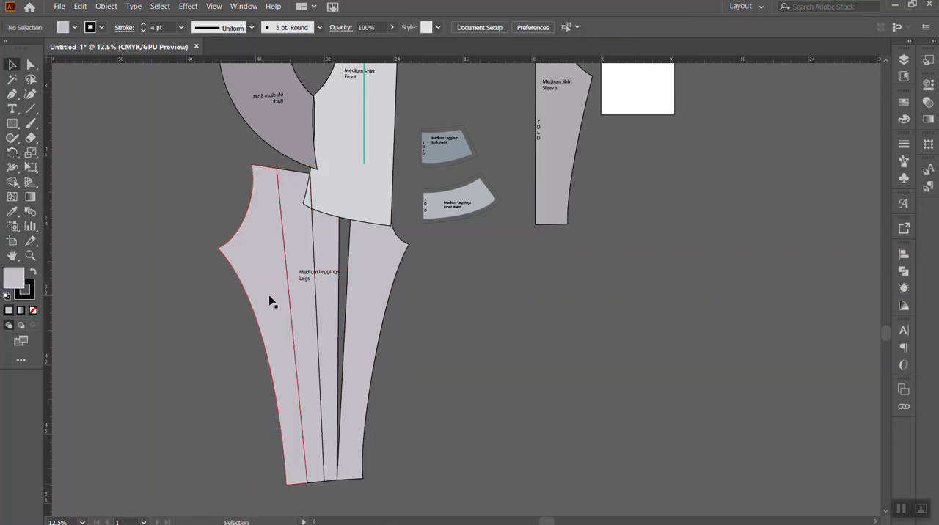
{"action": "left_click", "coordinate": [12, 153]}
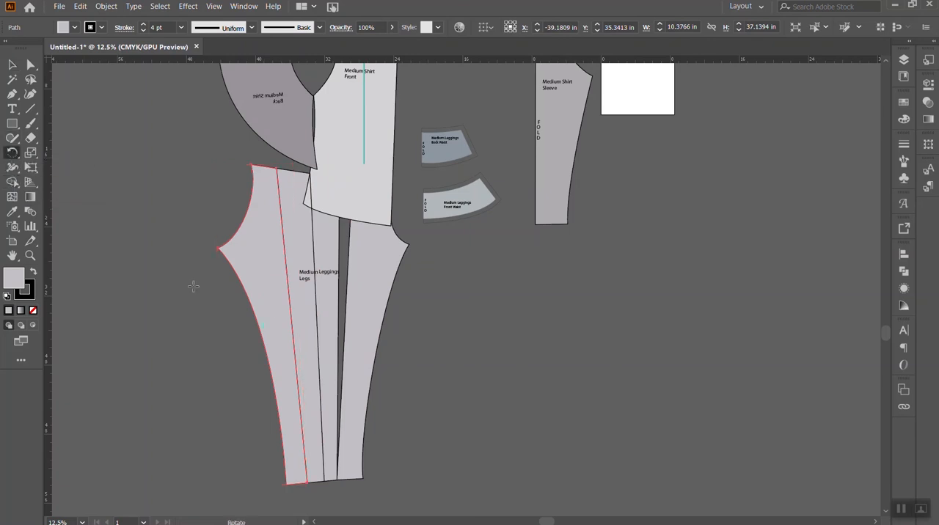
{"action": "left_click", "coordinate": [307, 483]}
{"action": "mouse_move", "coordinate": [269, 222]}
{"action": "left_mouse_down"}
{"action": "mouse_move", "coordinate": [257, 220]}
{"action": "mouse_move", "coordinate": [126, 349]}
{"action": "mouse_move", "coordinate": [122, 374]}
{"action": "mouse_move", "coordinate": [237, 257]}
{"action": "mouse_move", "coordinate": [549, 433]}
{"action": "mouse_move", "coordinate": [184, 248]}
{"action": "mouse_move", "coordinate": [269, 229]}
{"action": "mouse_move", "coordinate": [258, 226]}
{"action": "left_mouse_up"}
{"action": "key", "text": "v"}
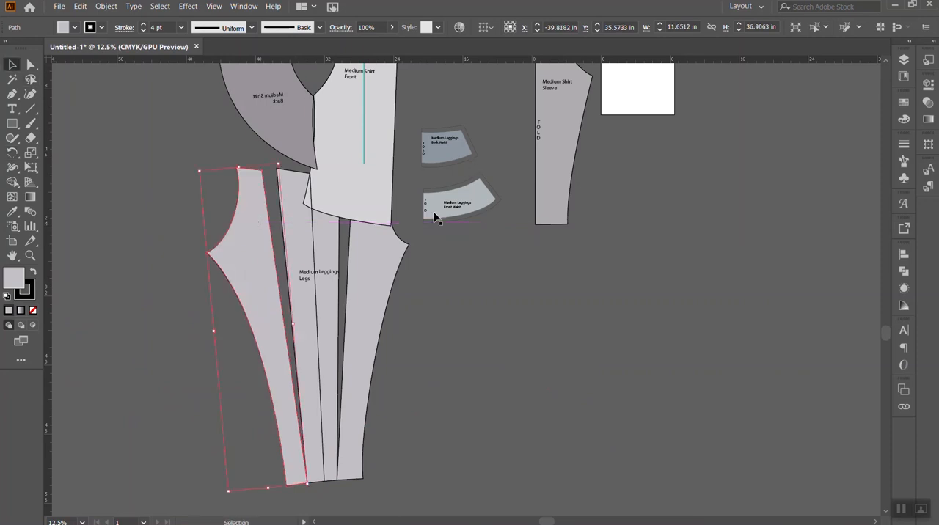
{"action": "left_click", "coordinate": [445, 261]}
- Move the middle leg section's two upper corners outward to the neighbouring sections, closing both wedge gaps
{"action": "left_click", "coordinate": [37, 68]}
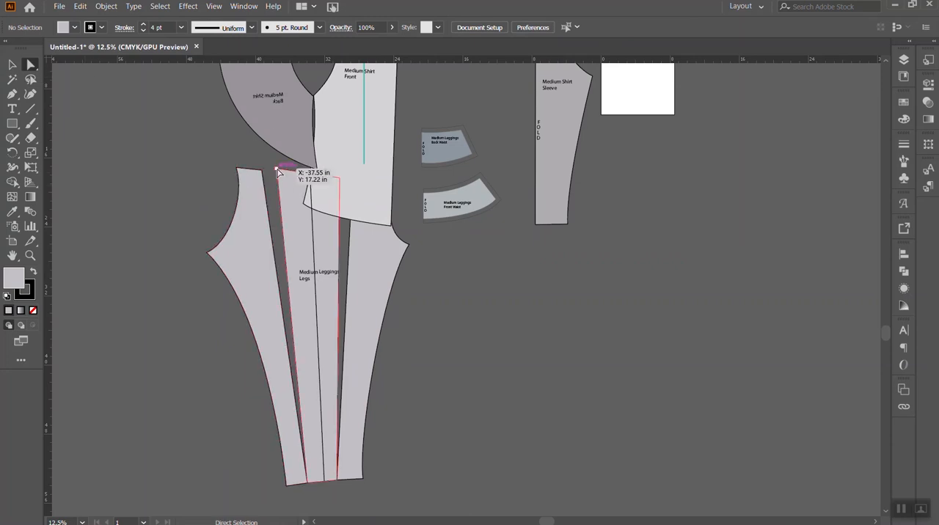
{"action": "left_click_drag", "start_coordinate": [279, 173], "coordinate": [268, 176]}
{"action": "left_click_drag", "start_coordinate": [341, 180], "coordinate": [355, 182]}
{"action": "scroll", "coordinate": [440, 235], "scroll_direction": "up", "scroll_amount": 2}
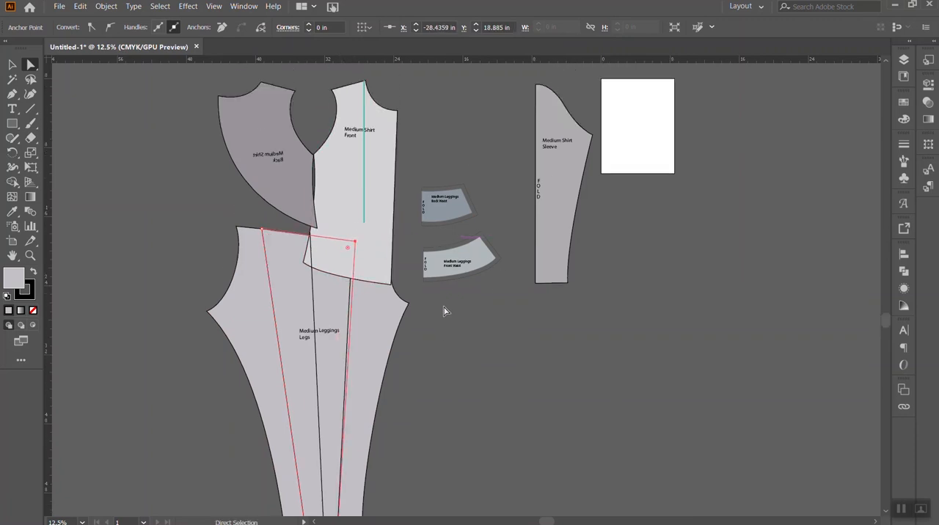
- Set the shirt front's opacity to 82% so the leg pieces show through it
{"action": "left_click", "coordinate": [13, 65]}
{"action": "left_click", "coordinate": [362, 209]}
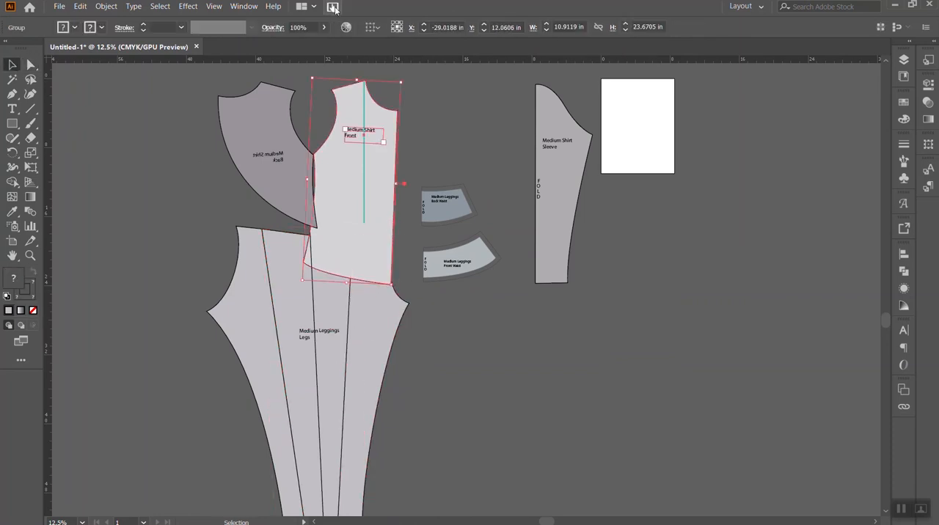
{"action": "left_click", "coordinate": [323, 29]}
{"action": "left_click_drag", "start_coordinate": [300, 44], "coordinate": [286, 44]}
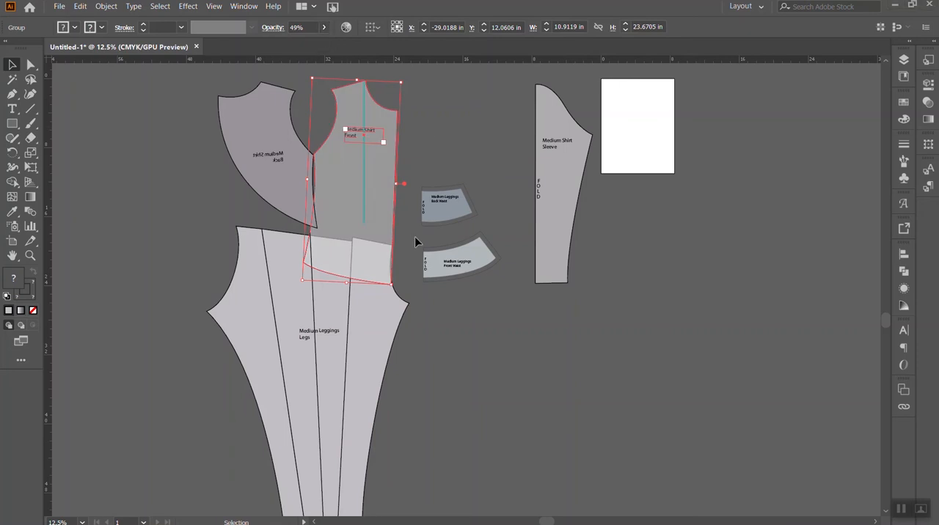
{"action": "left_click", "coordinate": [325, 28]}
{"action": "left_click", "coordinate": [314, 44]}
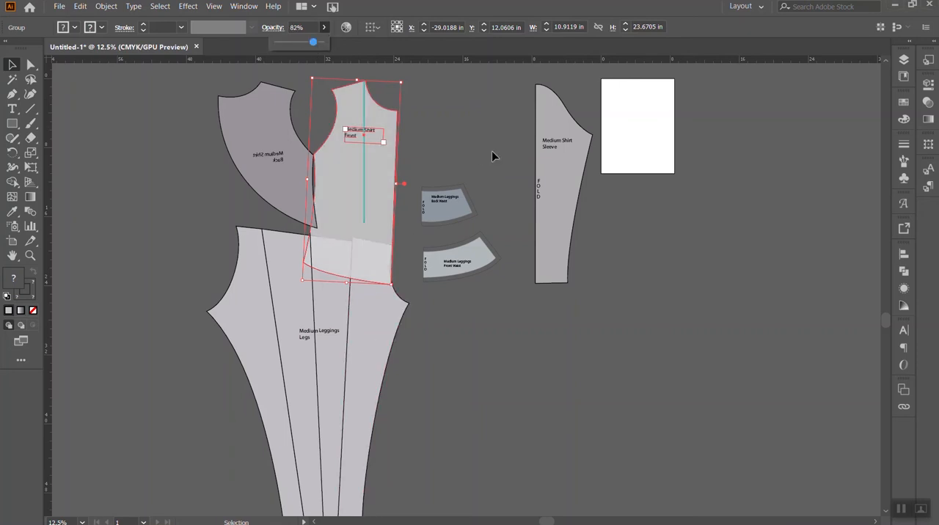
{"action": "left_click", "coordinate": [492, 153]}
{"action": "left_click", "coordinate": [446, 336]}
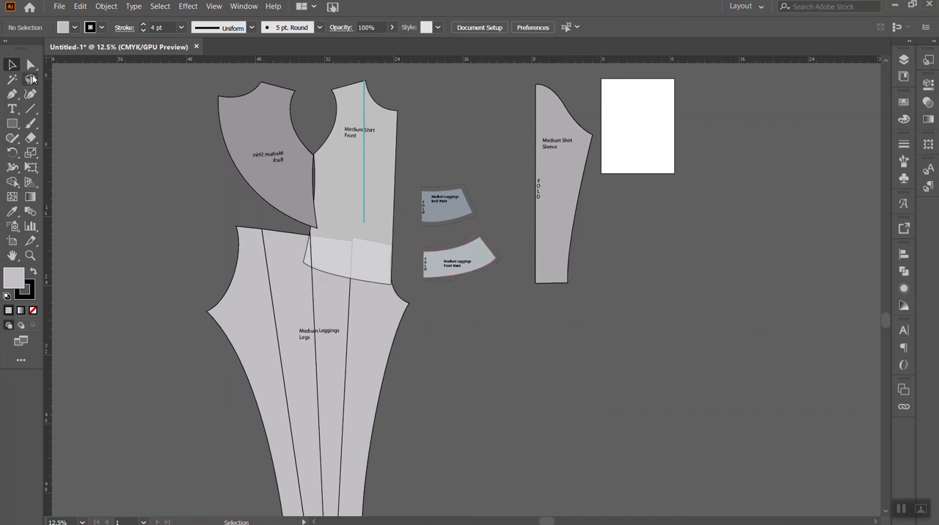
- Select the shirt front with all leg sections and merge them into a single piece with the Shape Builder tool
{"action": "left_click", "coordinate": [378, 211]}
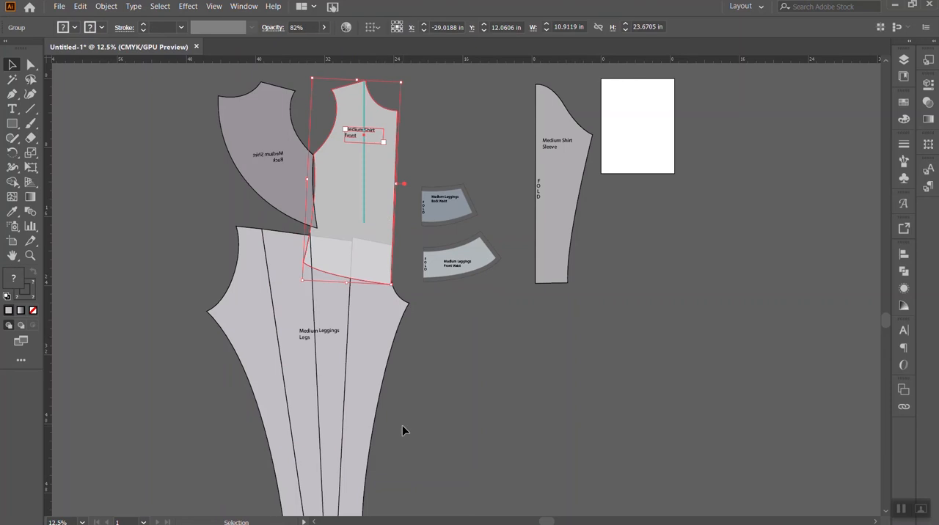
{"action": "scroll", "coordinate": [414, 412], "scroll_direction": "down", "scroll_amount": 2}
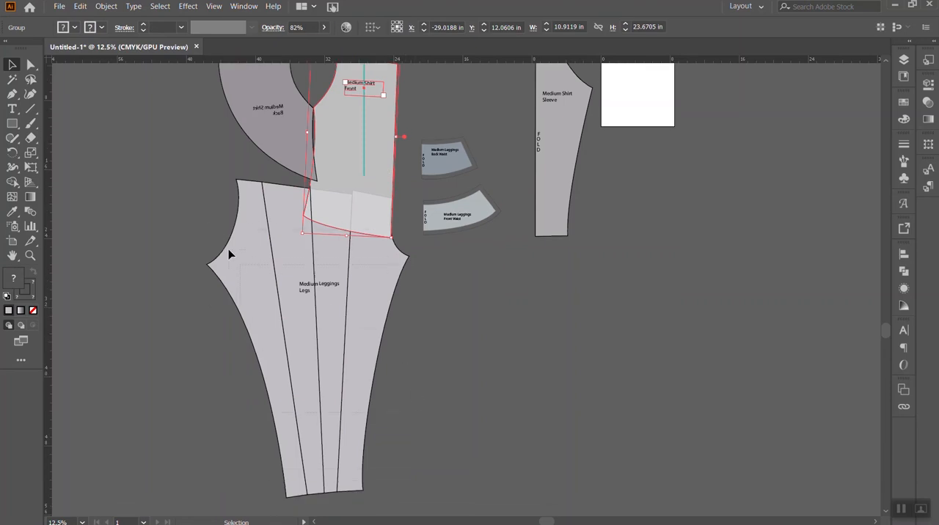
{"action": "left_click_drag", "start_coordinate": [166, 209], "coordinate": [168, 216]}
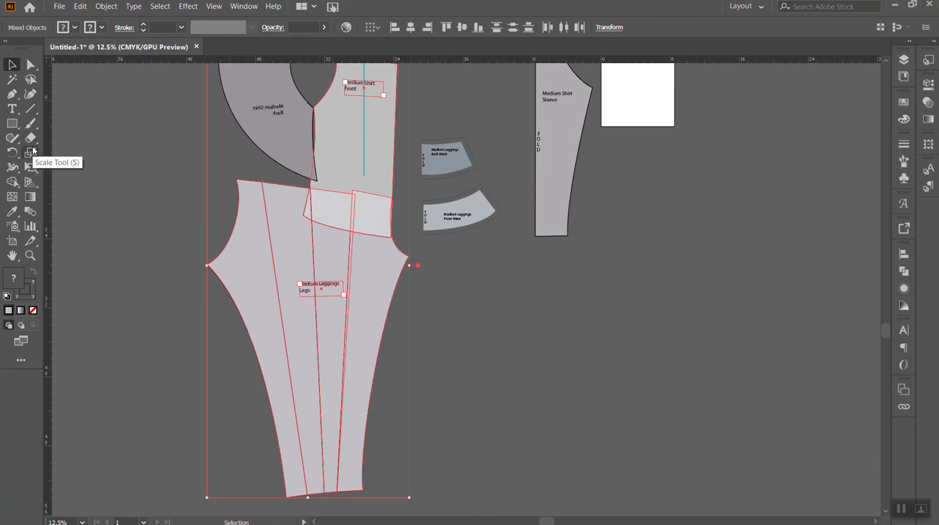
{"action": "left_click", "coordinate": [14, 183]}
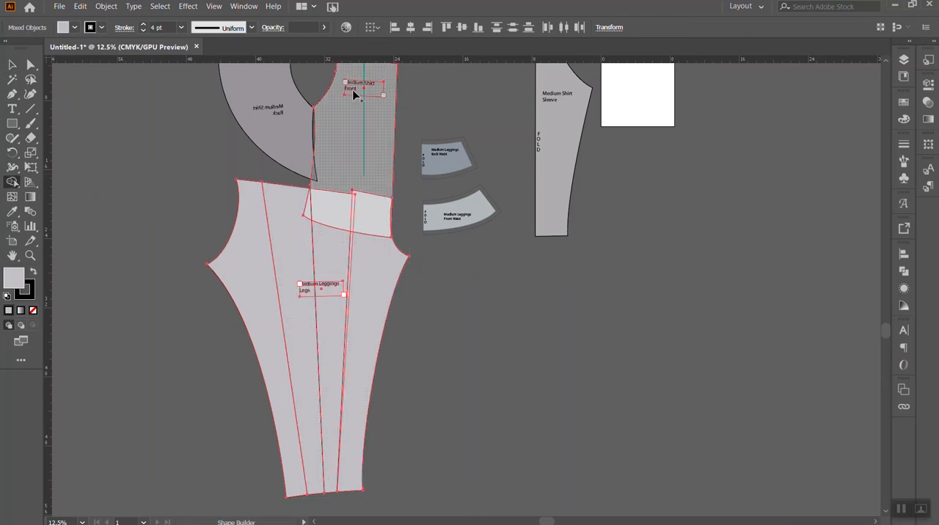
{"action": "left_click_drag", "start_coordinate": [364, 147], "coordinate": [367, 191]}
{"action": "mouse_move", "coordinate": [358, 232]}
{"action": "left_mouse_down"}
{"action": "mouse_move", "coordinate": [331, 210]}
{"action": "mouse_move", "coordinate": [305, 217]}
{"action": "mouse_move", "coordinate": [262, 203]}
{"action": "mouse_move", "coordinate": [254, 229]}
{"action": "mouse_move", "coordinate": [294, 363]}
{"action": "mouse_move", "coordinate": [345, 350]}
{"action": "mouse_move", "coordinate": [359, 295]}
{"action": "left_mouse_up"}
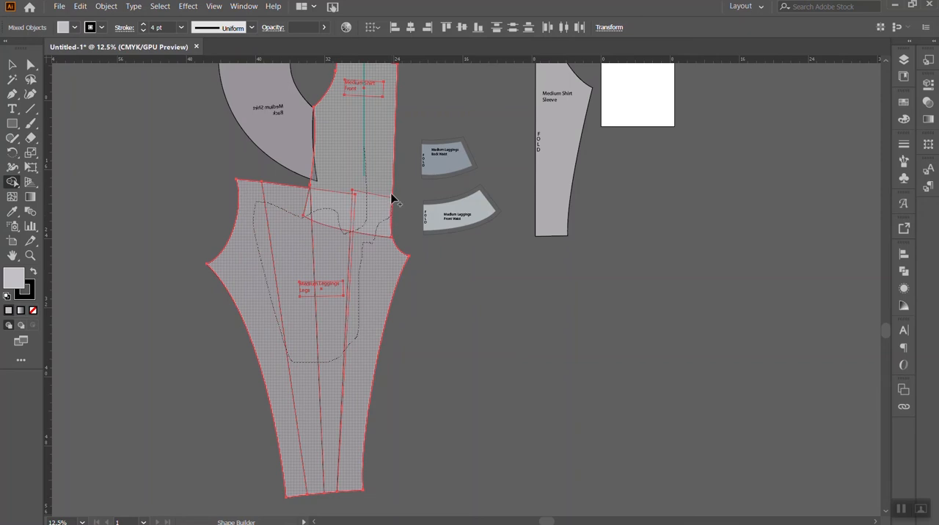
{"action": "left_click_drag", "start_coordinate": [364, 145], "coordinate": [398, 262]}
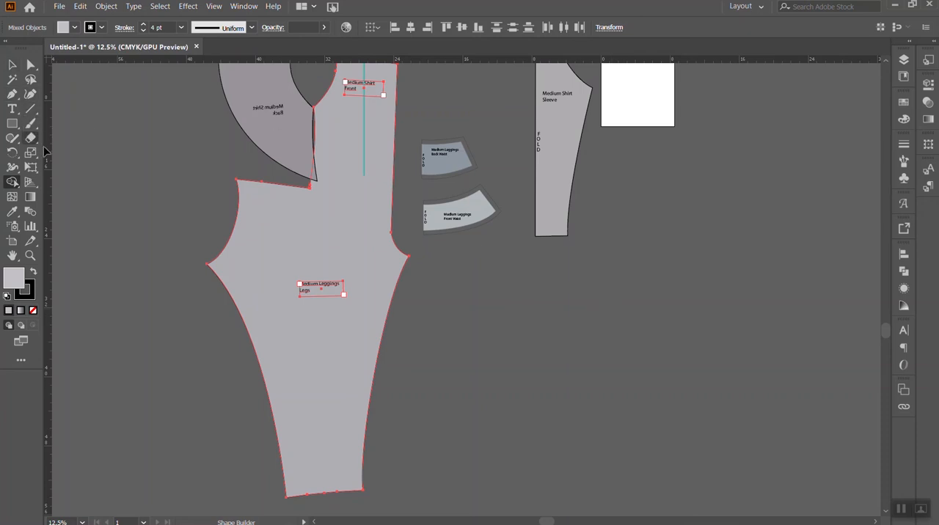
- Shift the merged piece slightly sideways and reshape its back crotch curve by adjusting the back waist corner's direction handle
{"action": "left_click", "coordinate": [30, 64]}
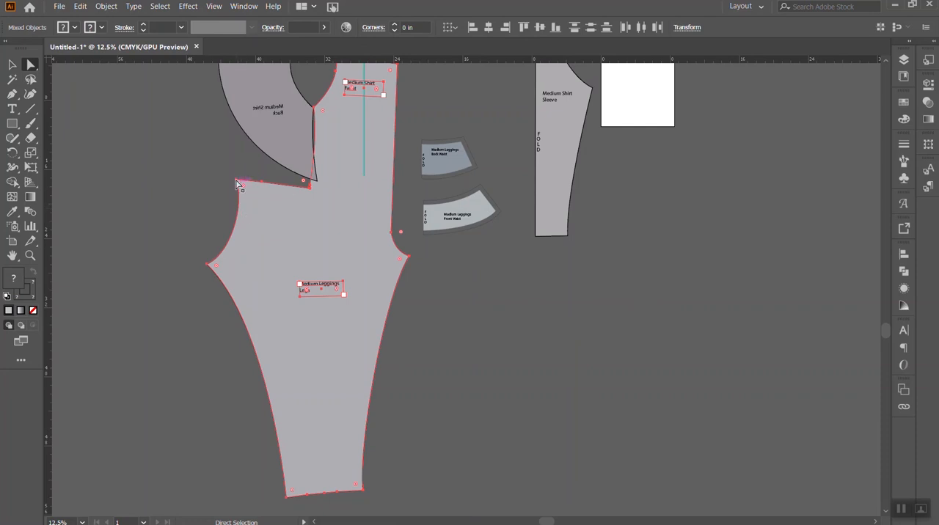
{"action": "left_click_drag", "start_coordinate": [237, 183], "coordinate": [240, 184]}
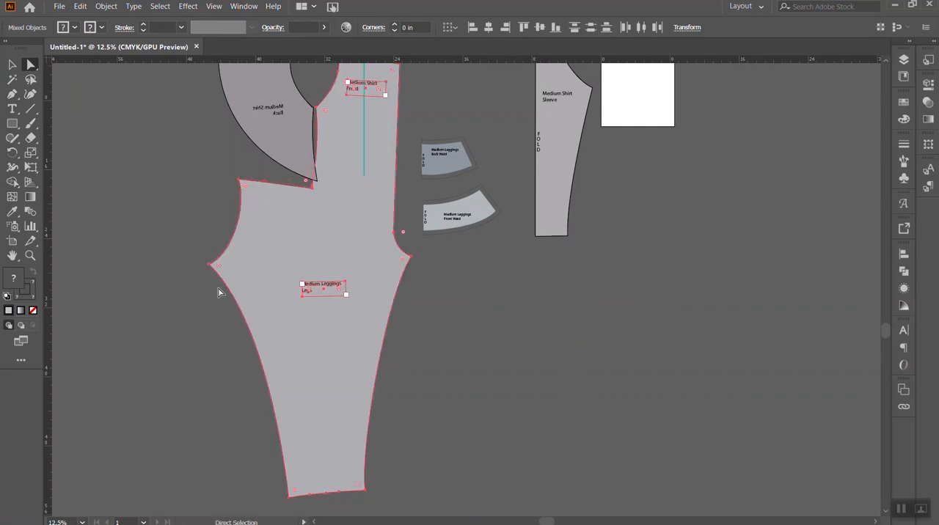
{"action": "left_click", "coordinate": [211, 264]}
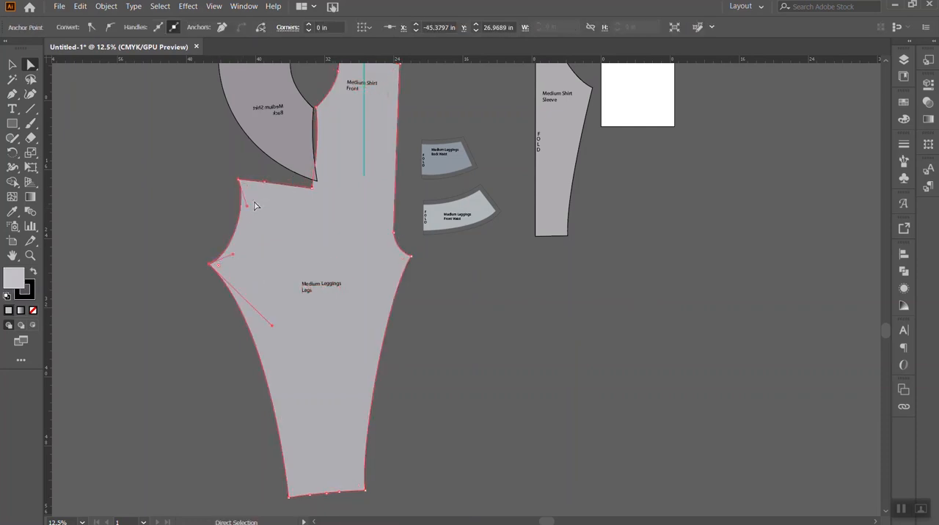
{"action": "mouse_move", "coordinate": [248, 210]}
{"action": "left_mouse_down"}
{"action": "mouse_move", "coordinate": [241, 206]}
{"action": "mouse_move", "coordinate": [237, 218]}
{"action": "left_mouse_up"}
{"action": "left_click", "coordinate": [184, 176]}
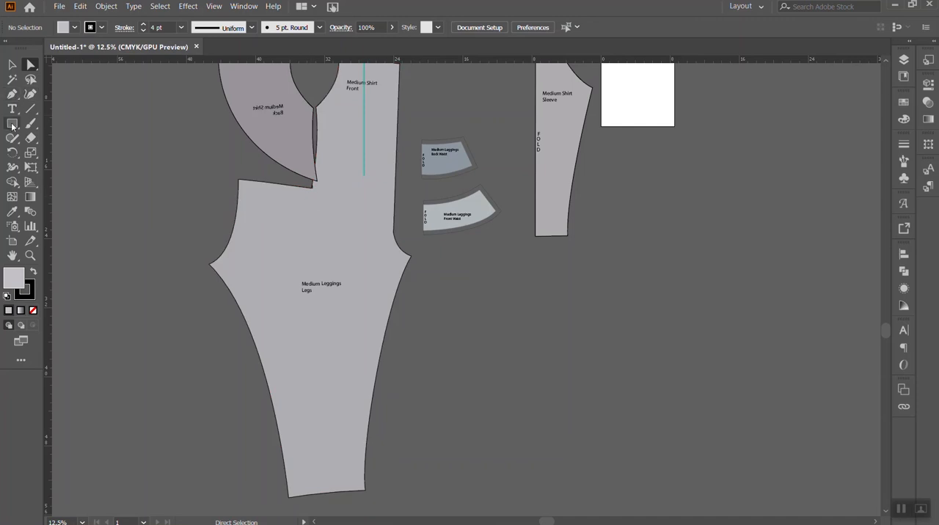
{"action": "left_click", "coordinate": [13, 94]}
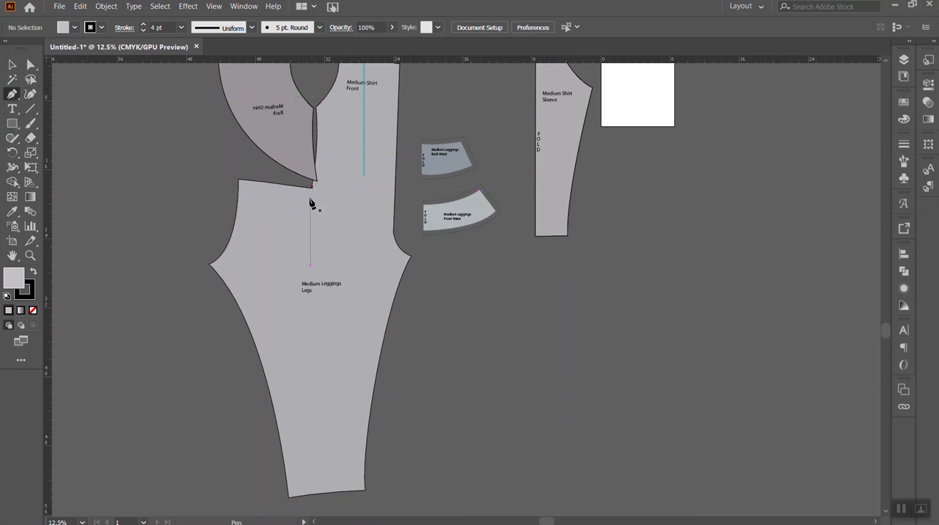
{"action": "left_click", "coordinate": [30, 66]}
{"action": "key", "text": "v"}
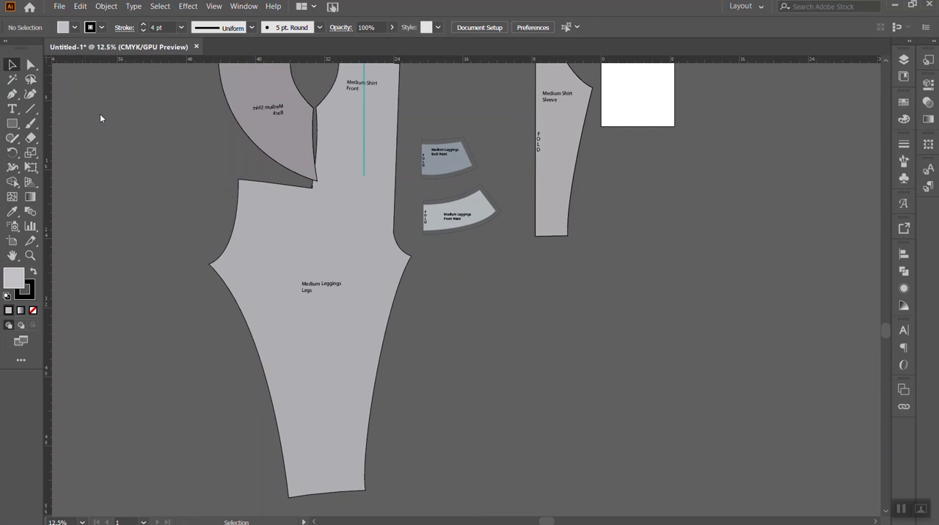
{"action": "left_click", "coordinate": [316, 242]}
{"action": "scroll", "coordinate": [320, 243], "scroll_direction": "up", "scroll_amount": 3}
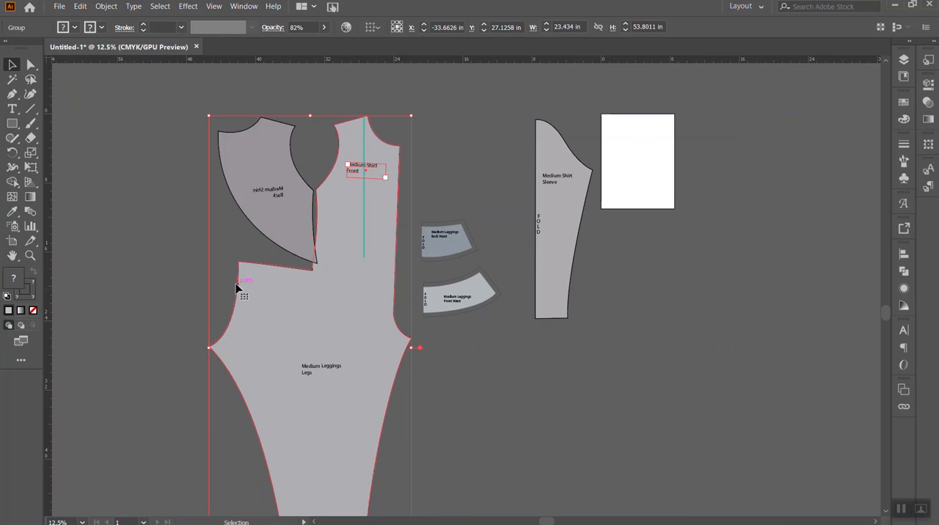
- Draw a rectangle about 10.2 by 3.5 in across the merged piece's back waist edge and set its opacity to 52%
{"action": "left_click", "coordinate": [13, 124]}
{"action": "left_click_drag", "start_coordinate": [223, 254], "coordinate": [311, 282]}
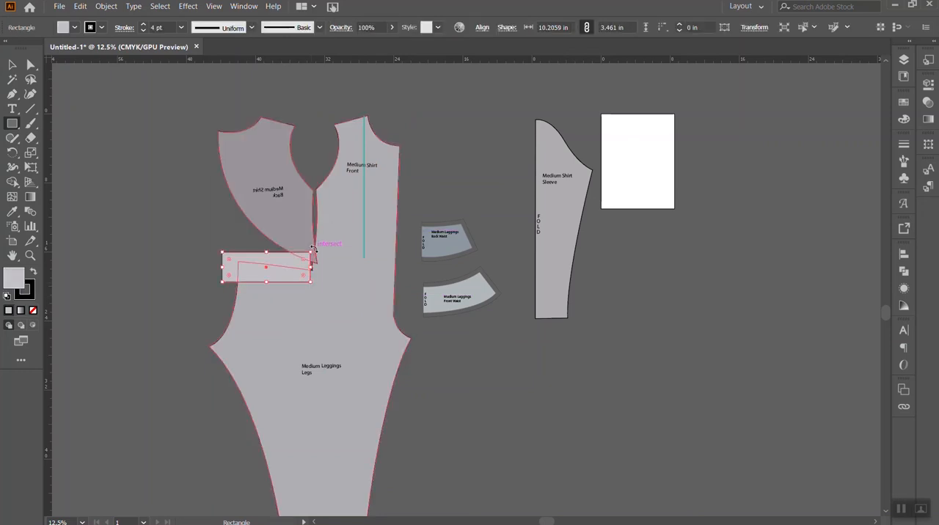
{"action": "left_click", "coordinate": [393, 27]}
{"action": "left_click", "coordinate": [369, 41]}
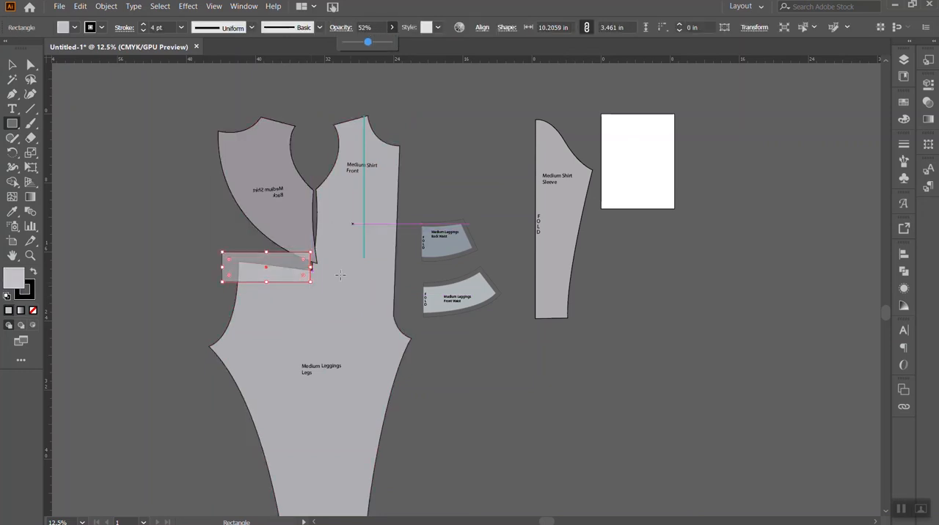
- Rotate the rectangle slightly until it runs parallel to the slanted back waist edge
{"action": "left_click", "coordinate": [314, 252]}
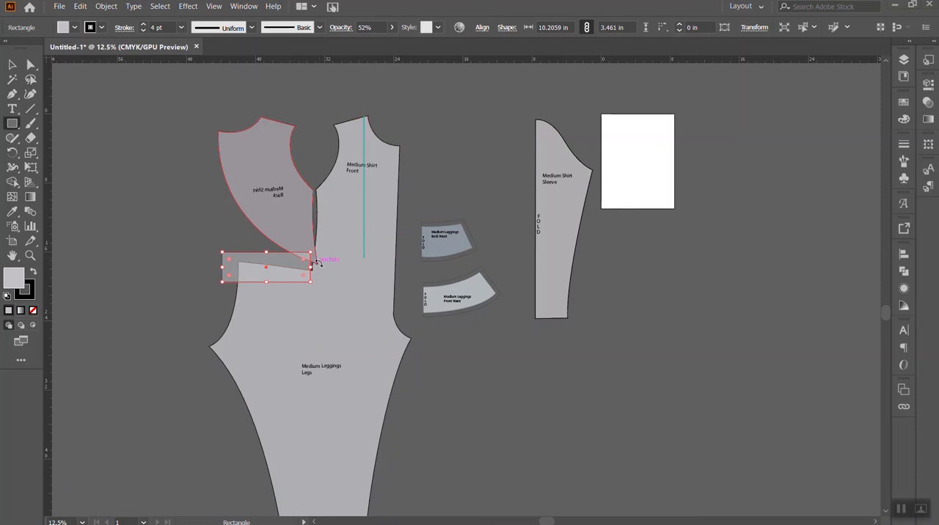
{"action": "left_click_drag", "start_coordinate": [313, 287], "coordinate": [315, 290]}
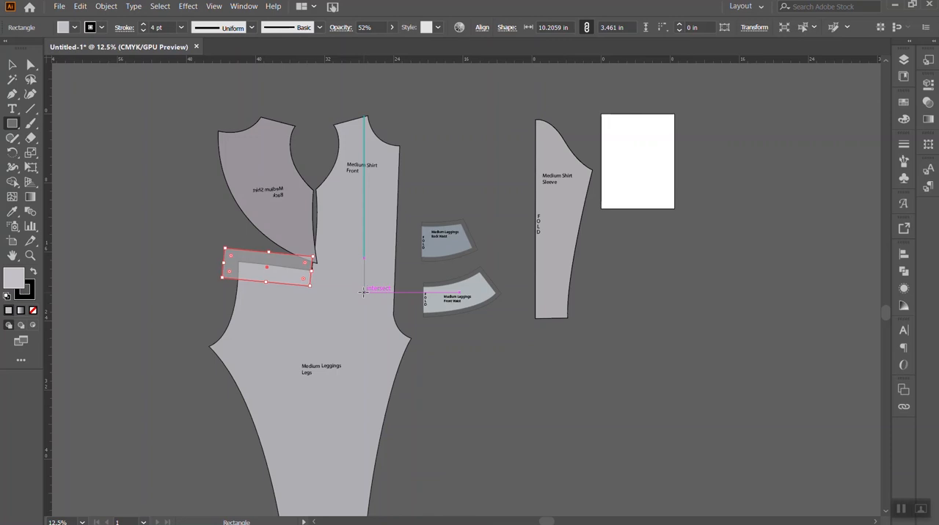
{"action": "left_click_drag", "start_coordinate": [312, 292], "coordinate": [312, 291]}
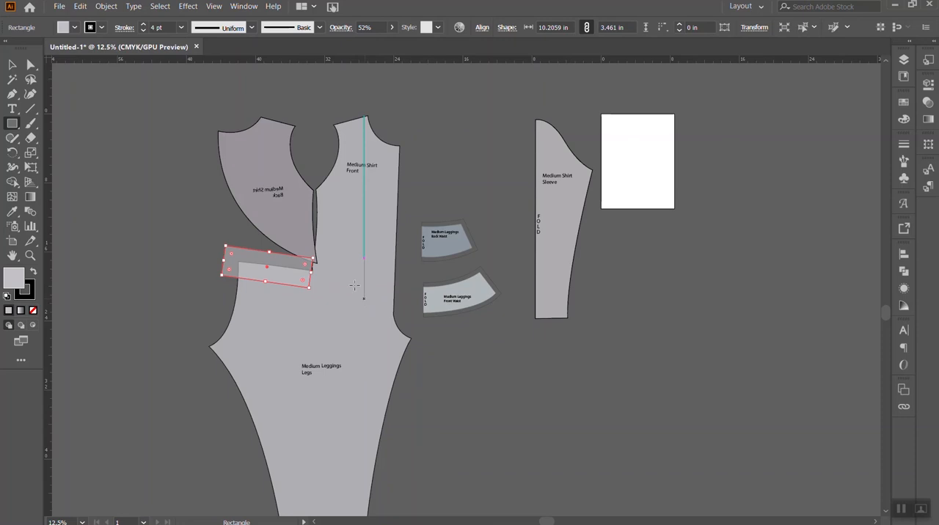
{"action": "left_click_drag", "start_coordinate": [311, 287], "coordinate": [315, 290]}
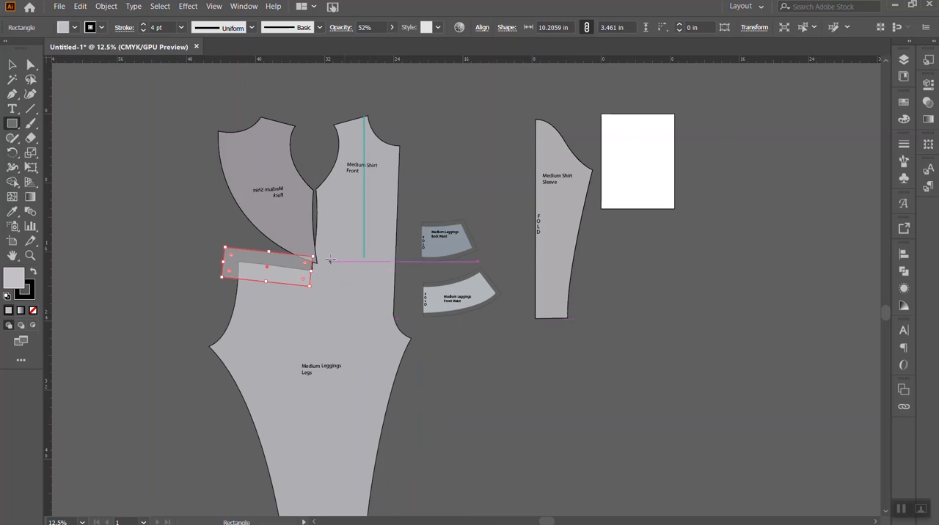
- Duplicate the merged shirt-and-leggings piece horizontally to the empty area beyond the artboard
{"action": "key", "text": "v"}
{"action": "left_click", "coordinate": [376, 297]}
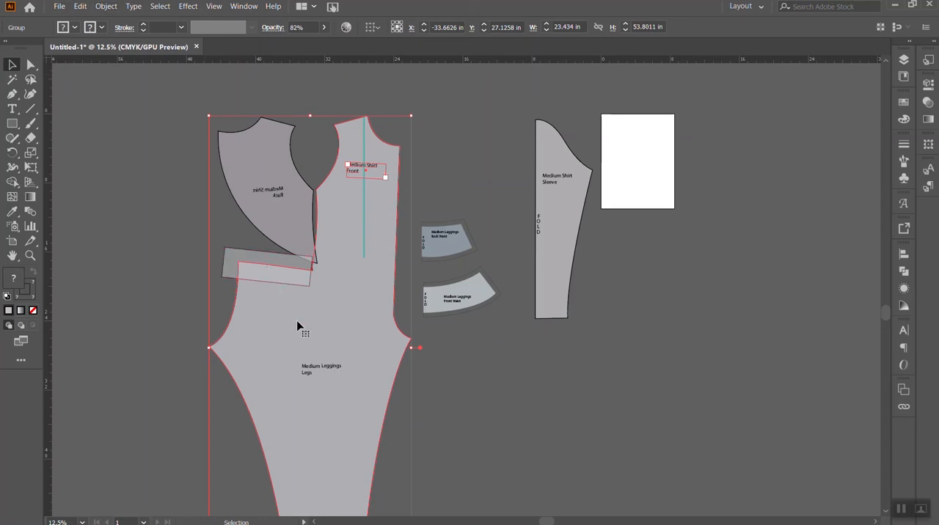
{"action": "left_click_drag", "start_coordinate": [307, 325], "coordinate": [714, 324]}
{"action": "left_click", "coordinate": [499, 378]}
{"action": "left_click", "coordinate": [300, 275]}
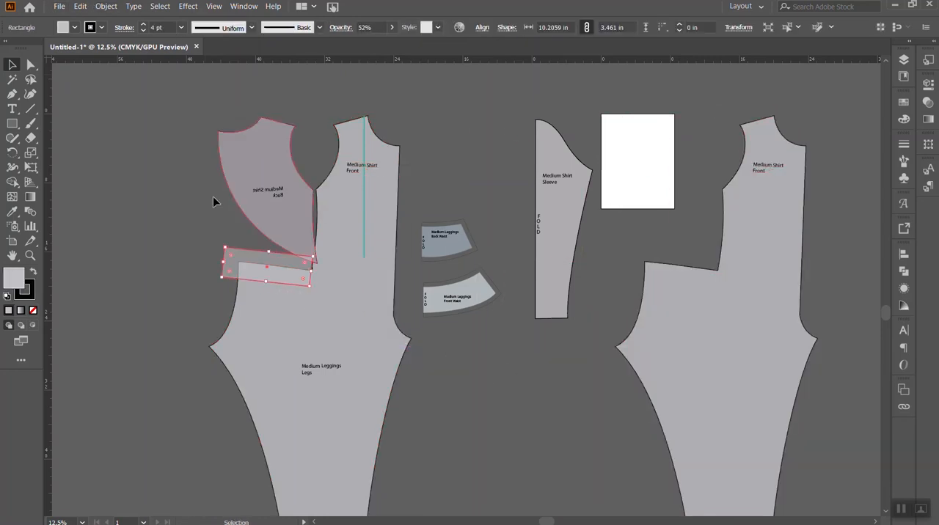
{"action": "left_click", "coordinate": [106, 7]}
{"action": "left_click", "coordinate": [108, 7]}
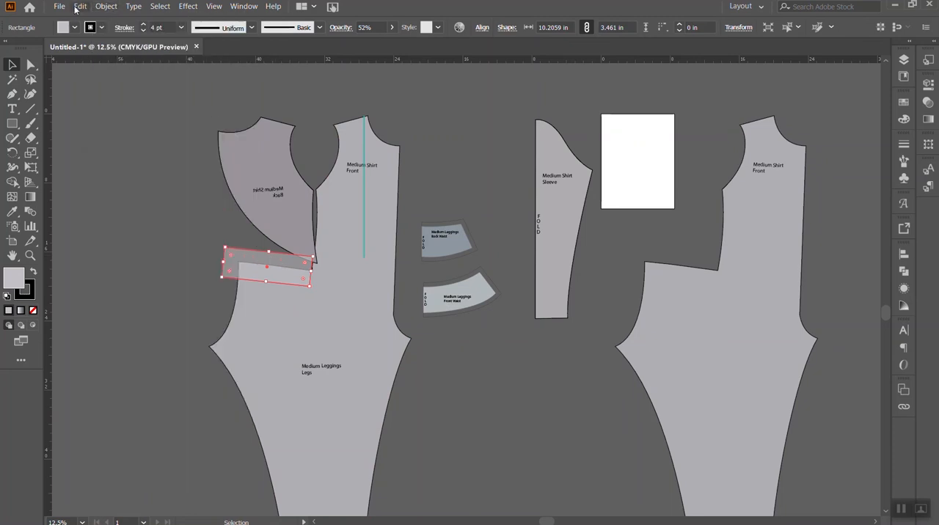
{"action": "left_click", "coordinate": [80, 6]}
{"action": "left_click", "coordinate": [454, 372]}
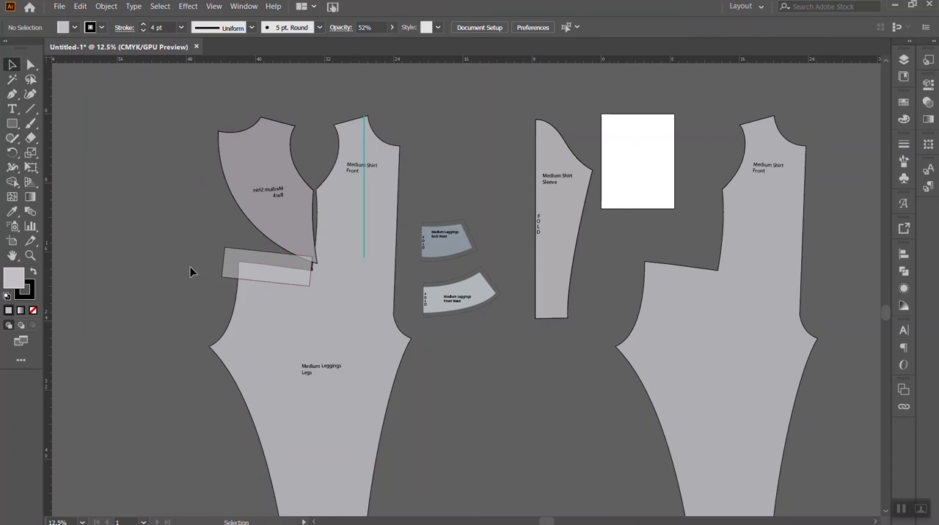
- Select the original merged piece with the rectangle and remove everything except their overlapping waist strip with the Shape Builder tool
{"action": "left_click", "coordinate": [290, 323]}
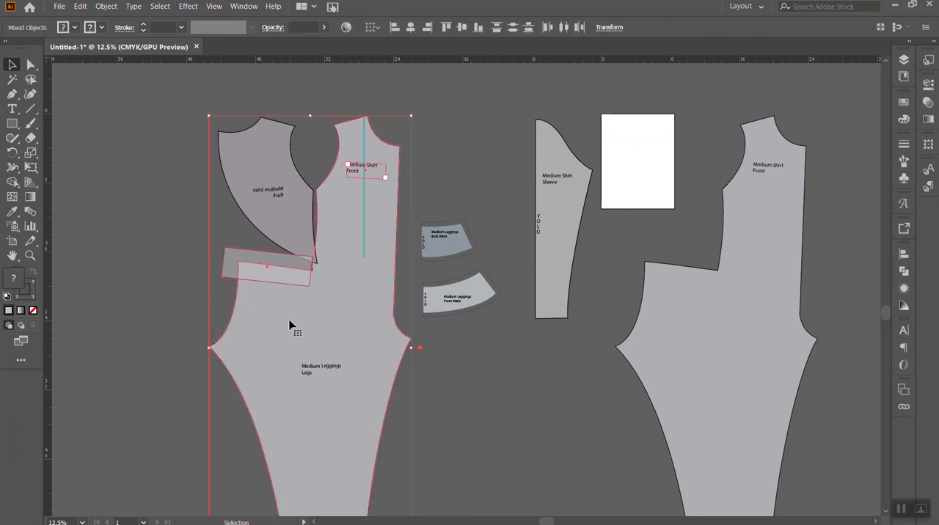
{"action": "left_click", "coordinate": [12, 182]}
{"action": "left_click", "coordinate": [254, 273]}
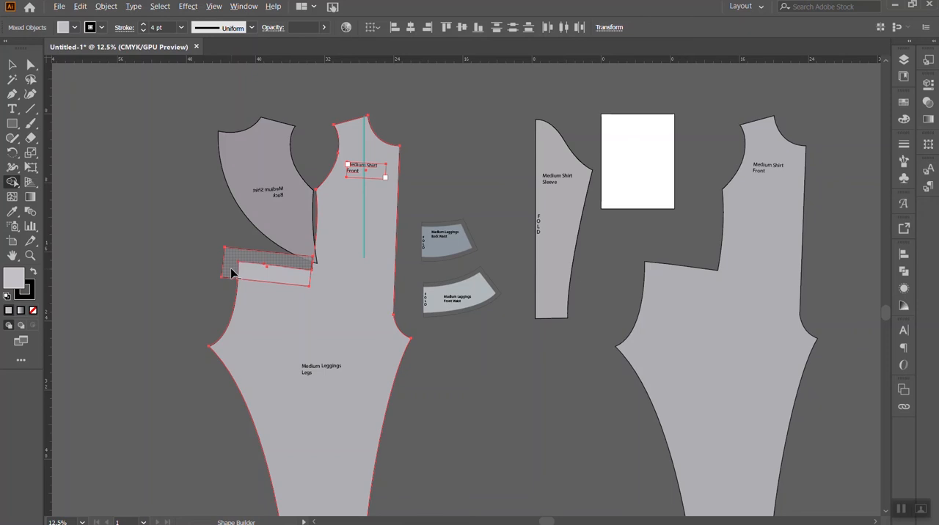
{"action": "left_click", "coordinate": [230, 265], "text": "alt"}
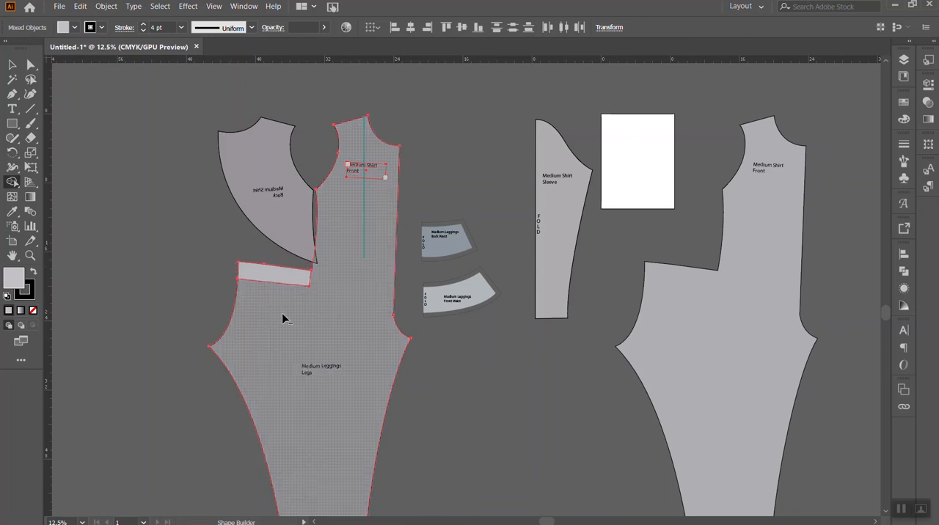
{"action": "left_click", "coordinate": [308, 313], "text": "alt"}
{"action": "key", "text": "v"}
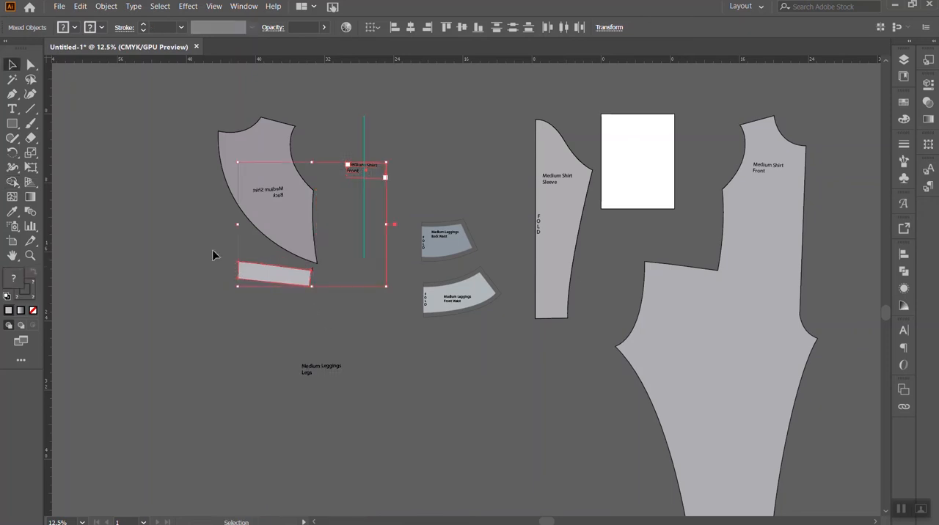
{"action": "left_click", "coordinate": [212, 250]}
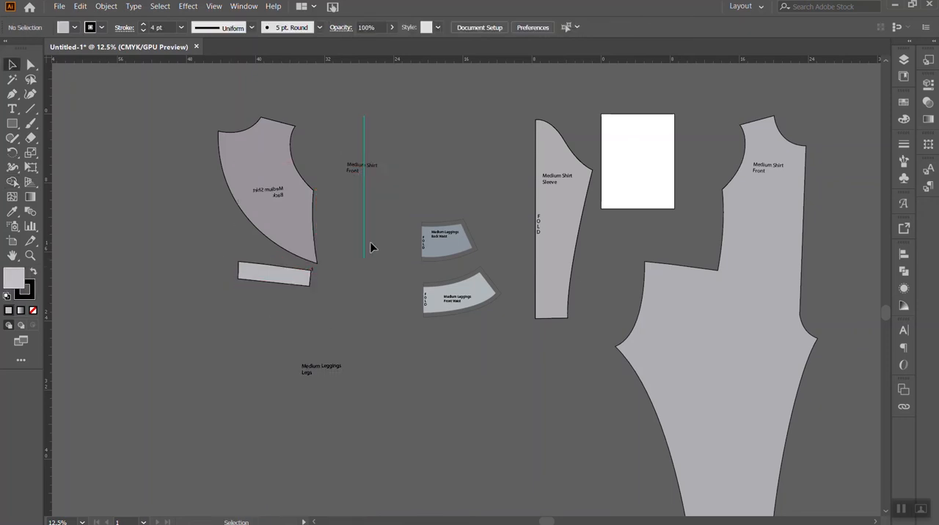
- Place the leggings leg label in front of the cut strip, angled along it, and reword it to "Medium Leggings Waistband"
{"action": "left_click", "coordinate": [267, 281]}
{"action": "left_click_drag", "start_coordinate": [328, 365], "coordinate": [290, 273]}
{"action": "right_click", "coordinate": [283, 275]}
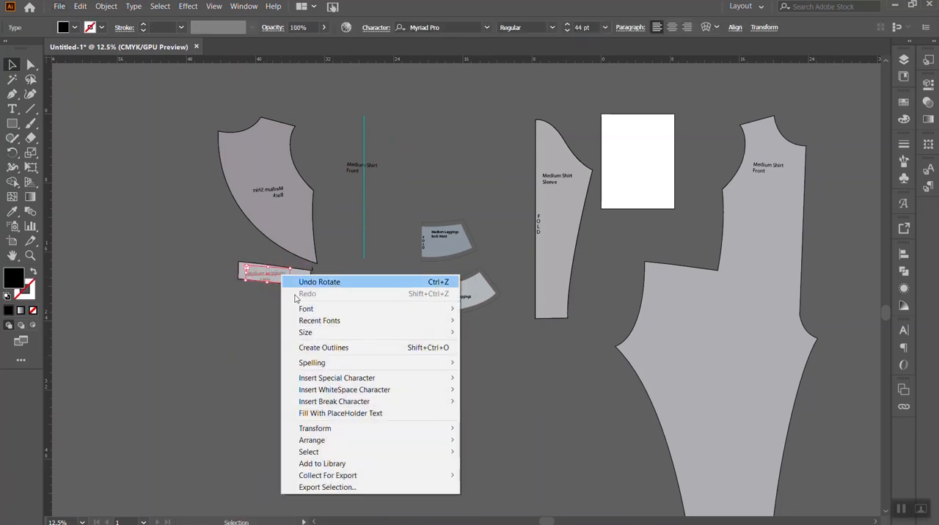
{"action": "mouse_move", "coordinate": [352, 440]}
{"action": "left_click", "coordinate": [478, 439]}
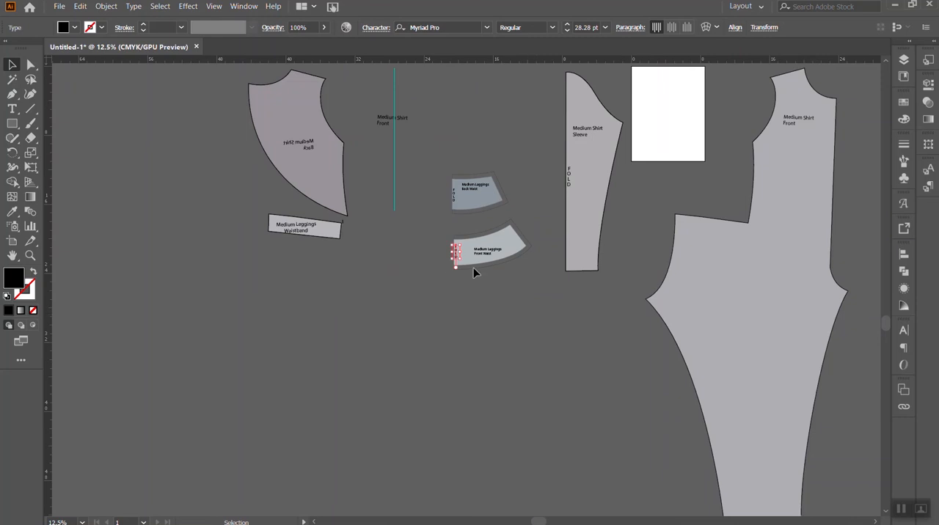
- Ungroup the leggings front waist piece and copy its FOLD label onto the back end of the waistband strip
{"action": "left_click", "coordinate": [464, 249], "text": "shift"}
{"action": "right_click", "coordinate": [474, 248]}
{"action": "left_click", "coordinate": [523, 331]}
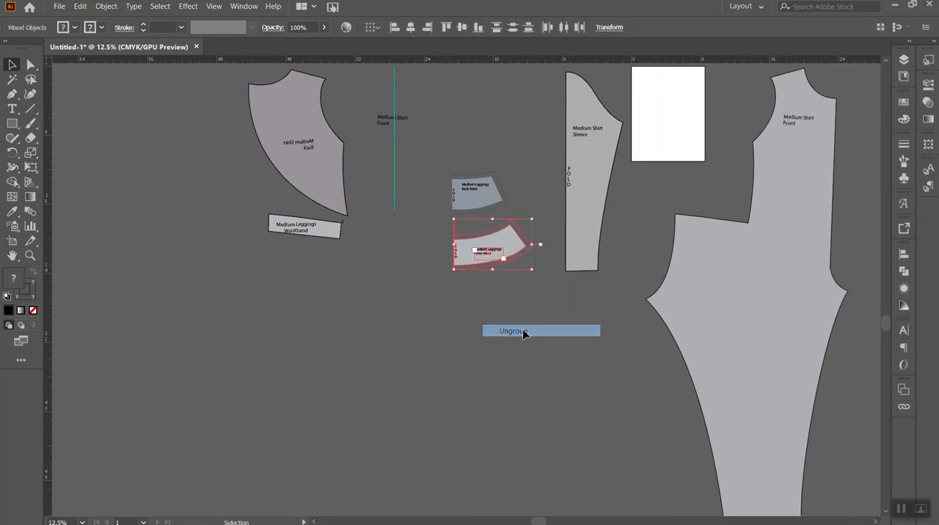
{"action": "left_click", "coordinate": [476, 316]}
{"action": "left_click", "coordinate": [457, 257]}
{"action": "left_click_drag", "start_coordinate": [456, 257], "coordinate": [272, 229]}
{"action": "left_click", "coordinate": [555, 370]}
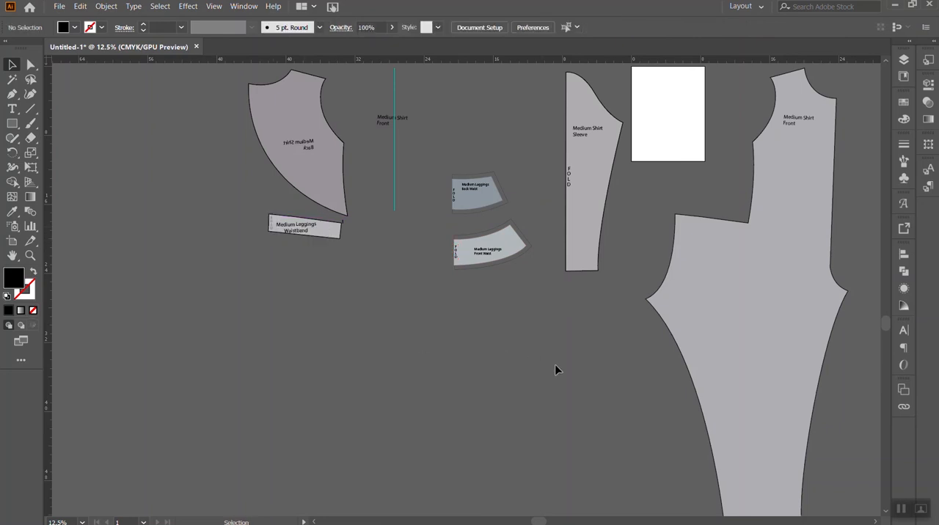
- Delete the leftover teal vertical line and the stray "Medium Shirt Front" label beside the shirt back
{"action": "scroll", "coordinate": [661, 233], "scroll_direction": "up", "scroll_amount": 2}
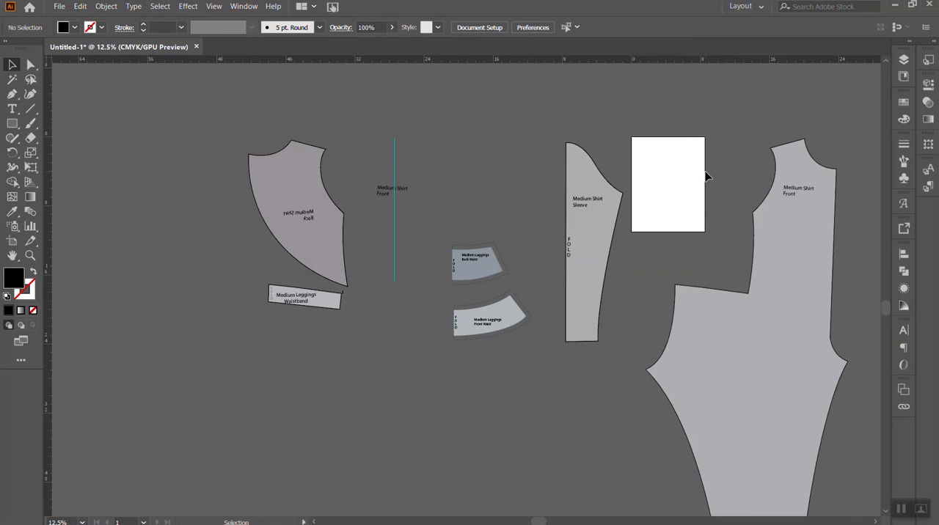
{"action": "scroll", "coordinate": [499, 349], "scroll_direction": "right", "scroll_amount": 4}
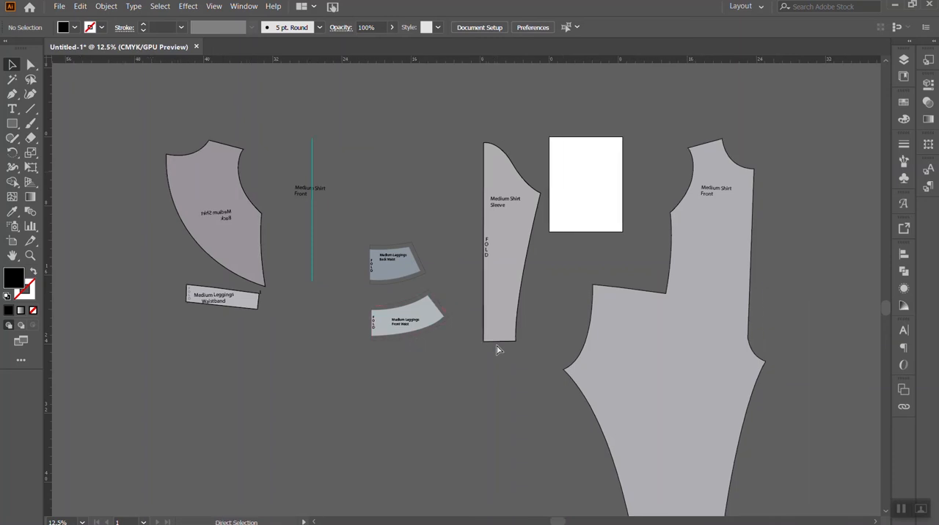
{"action": "key", "text": "v"}
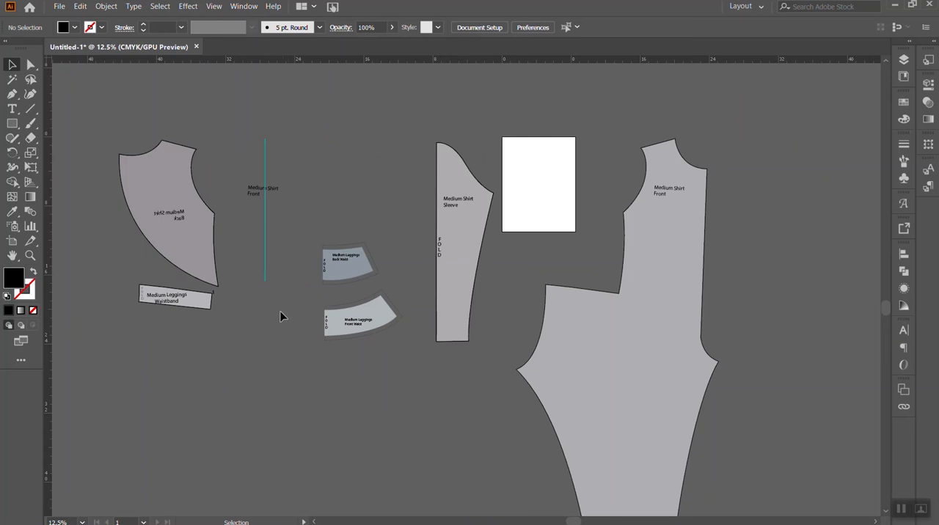
{"action": "left_click", "coordinate": [266, 161]}
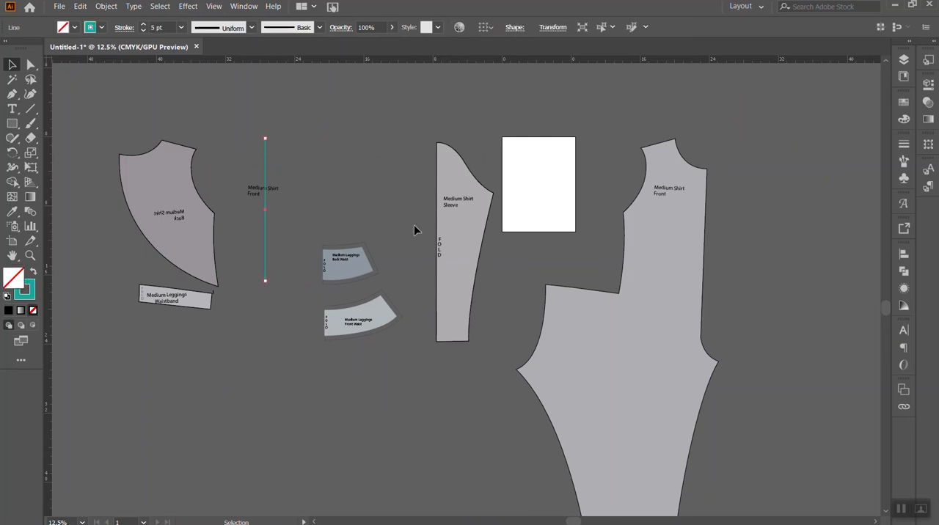
{"action": "key", "text": "Delete"}
{"action": "scroll", "coordinate": [233, 173], "scroll_direction": "up", "scroll_amount": 1}
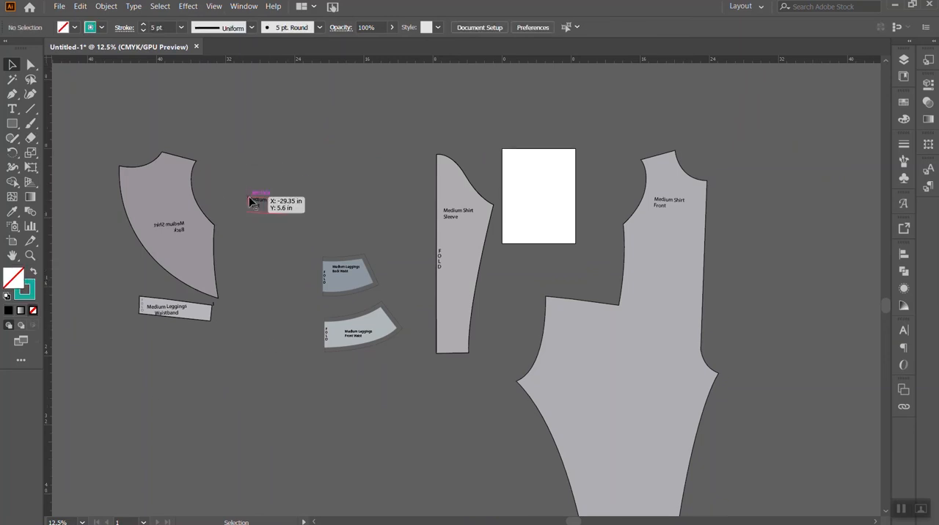
{"action": "left_click", "coordinate": [252, 201]}
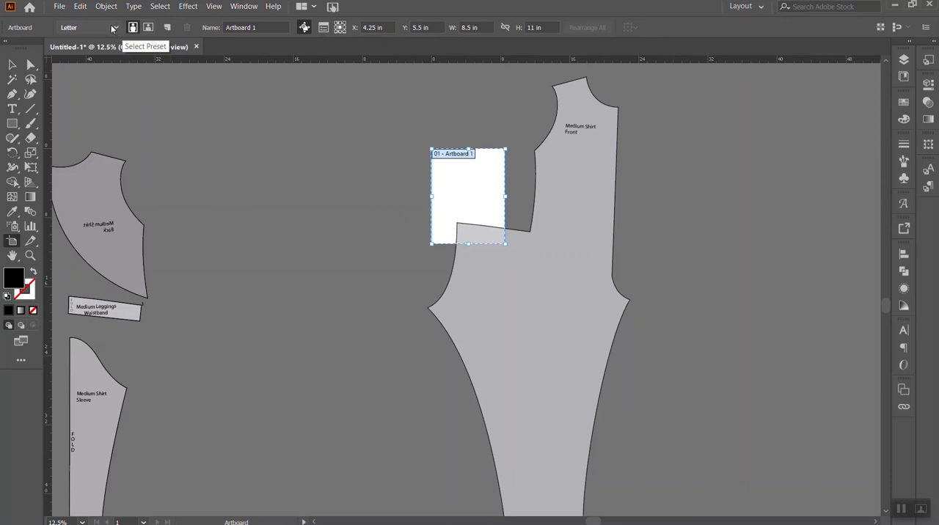
- Add five more Letter-size artboards in a row beside the first artboard
{"action": "left_click", "coordinate": [166, 27]}
{"action": "left_click", "coordinate": [167, 28]}
{"action": "left_click", "coordinate": [167, 28]}
{"action": "left_click", "coordinate": [167, 28]}
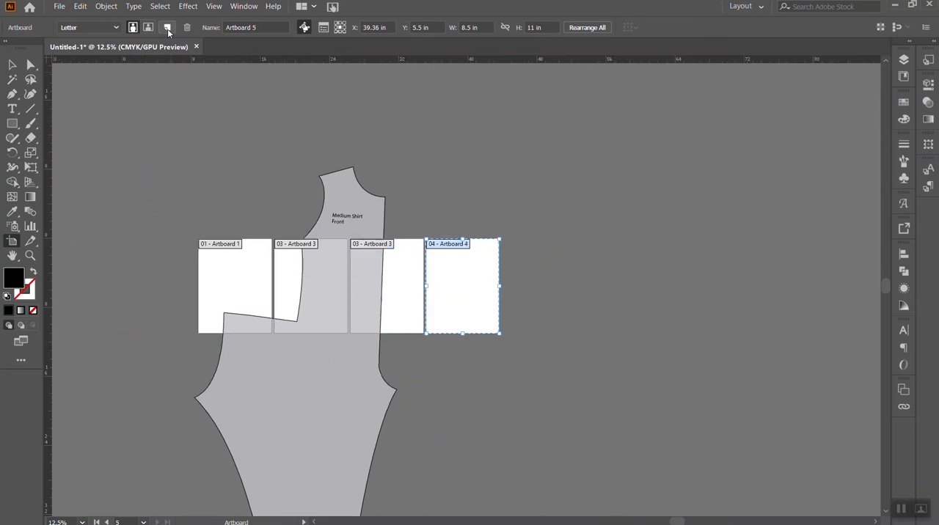
{"action": "left_click", "coordinate": [167, 28]}
{"action": "left_click", "coordinate": [167, 28]}
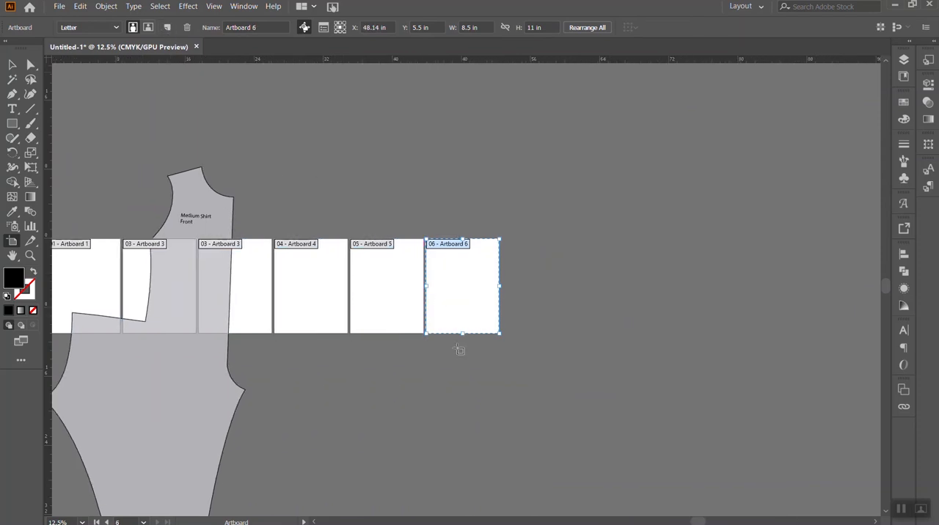
- Rearrange all six artboards into a grid of three columns with 0 in spacing, moving the artwork with them
{"action": "scroll", "coordinate": [506, 385], "scroll_direction": "left", "scroll_amount": 1}
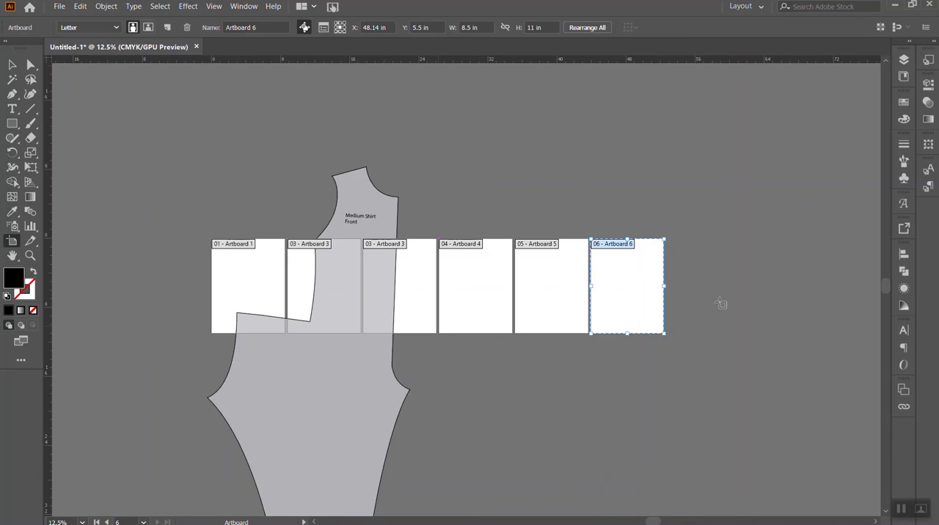
{"action": "left_click", "coordinate": [906, 393]}
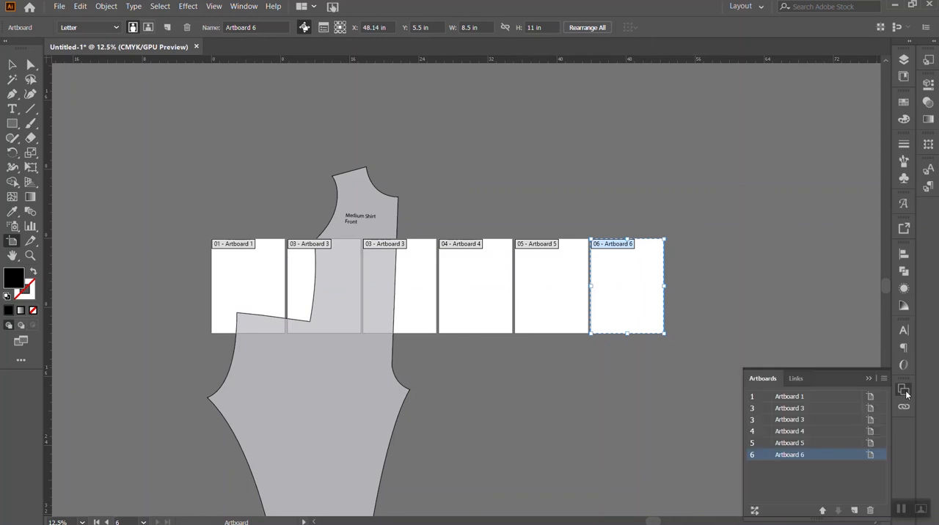
{"action": "left_click", "coordinate": [243, 6]}
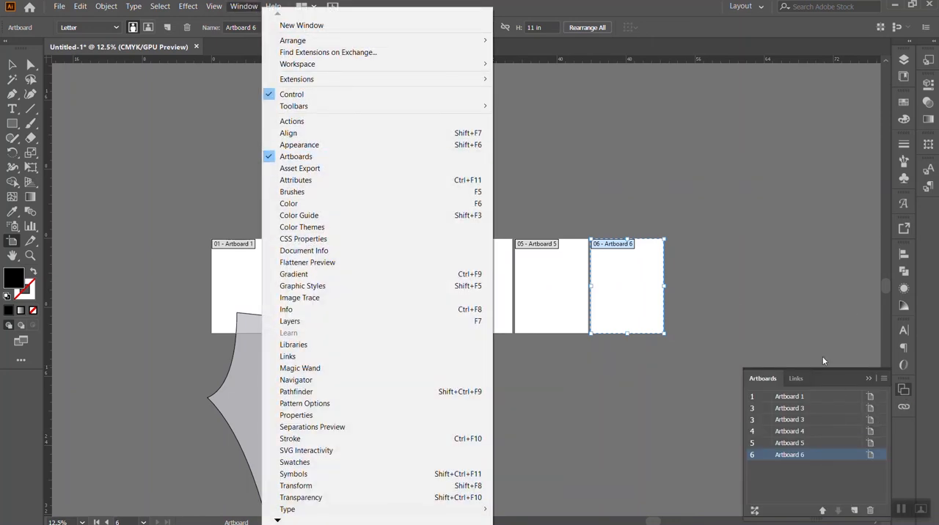
{"action": "left_click", "coordinate": [842, 378]}
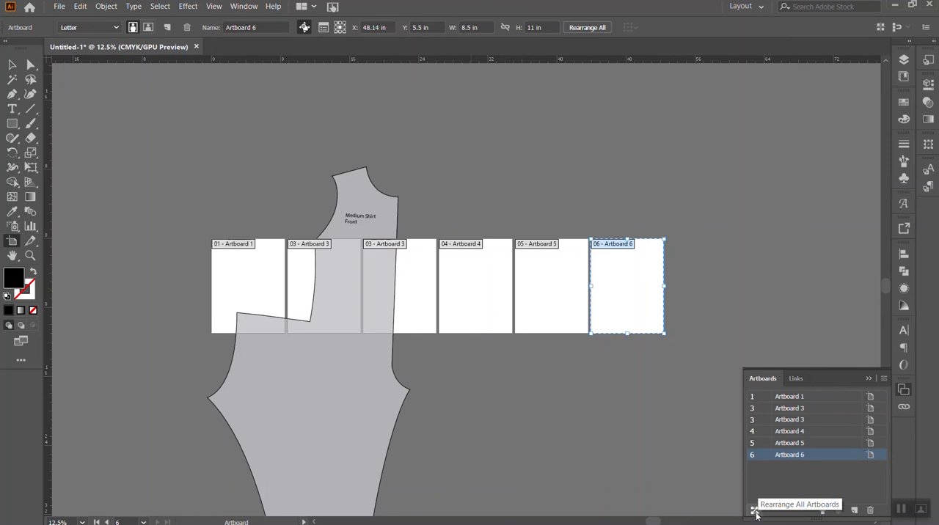
{"action": "left_click", "coordinate": [755, 511]}
{"action": "left_click_drag", "start_coordinate": [110, 12], "coordinate": [628, 90]}
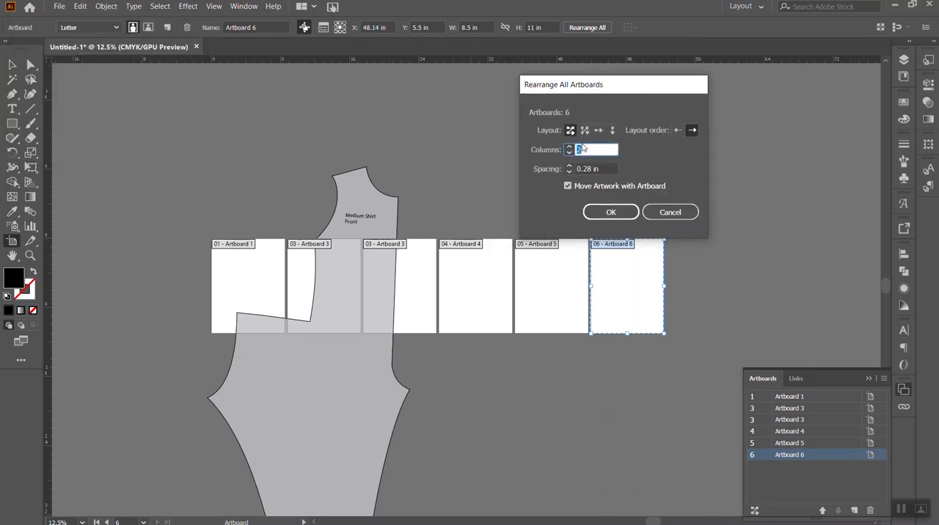
{"action": "key", "text": "Tab"}
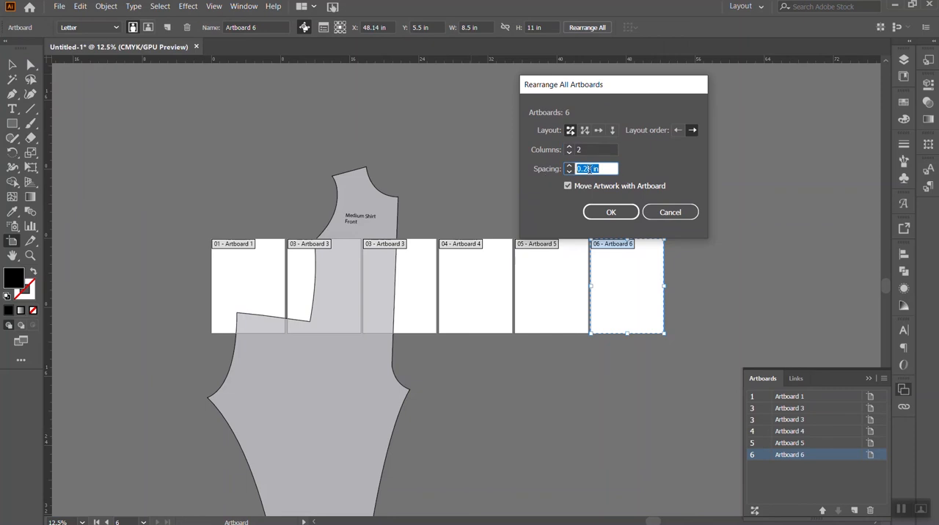
{"action": "type", "text": "0"}
{"action": "left_click", "coordinate": [588, 149]}
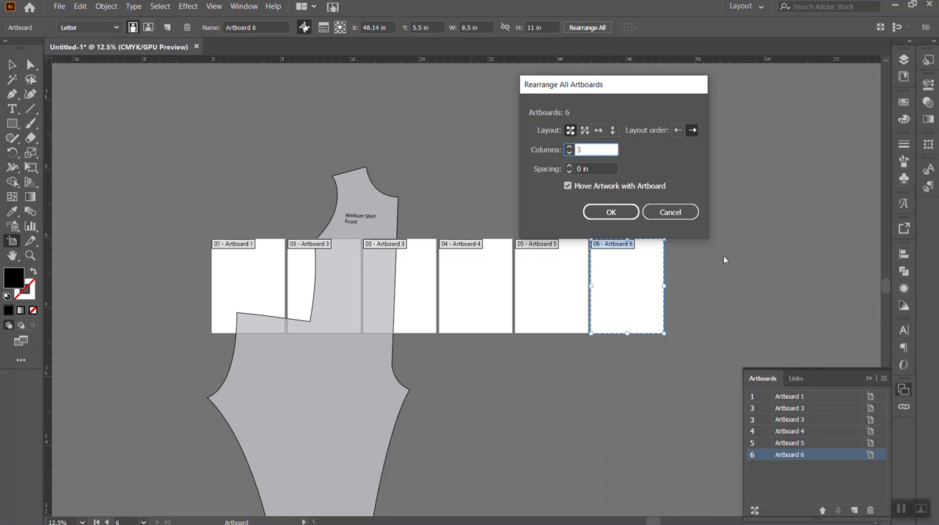
{"action": "left_click", "coordinate": [618, 212]}
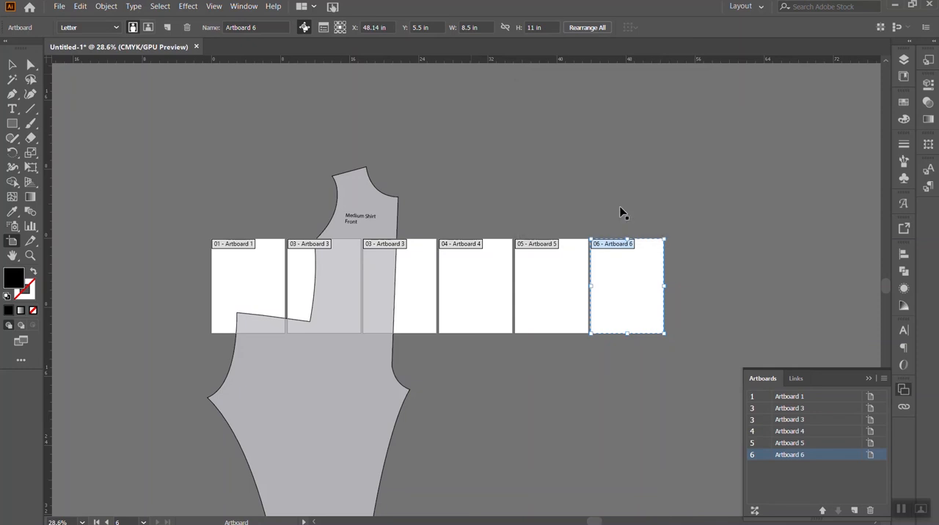
- Shift the combined garment piece slightly sideways so both outer points fit within the width of the artboard grid
{"action": "key", "text": "ctrl+minus"}
{"action": "key", "text": "ctrl+minus"}
{"action": "key", "text": "ctrl+minus"}
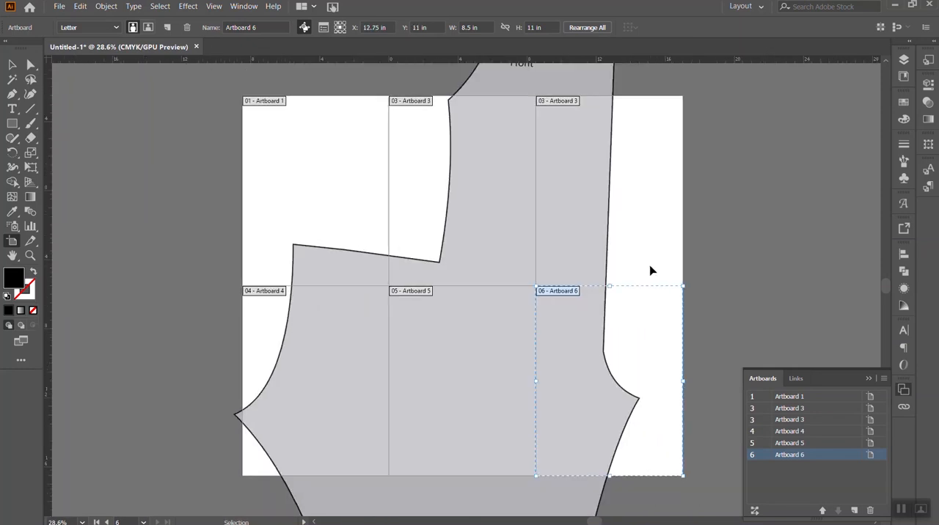
{"action": "key", "text": "ctrl+plus"}
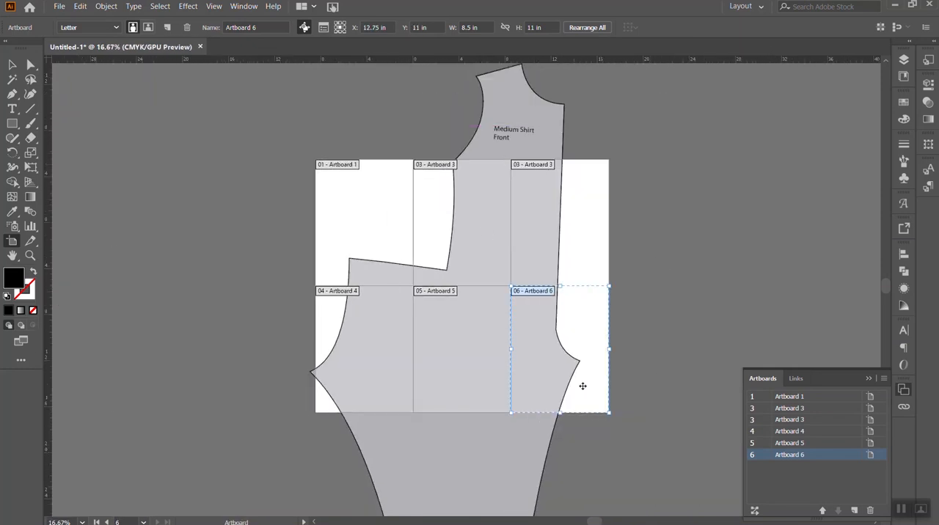
{"action": "key", "text": "v"}
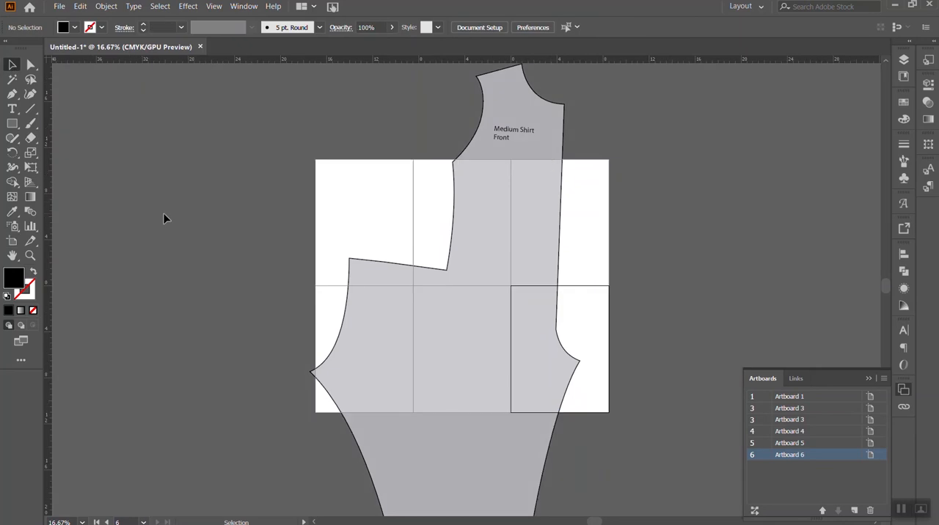
{"action": "mouse_move", "coordinate": [484, 356]}
{"action": "left_mouse_down"}
{"action": "mouse_move", "coordinate": [510, 358]}
{"action": "mouse_move", "coordinate": [500, 360]}
{"action": "left_mouse_up"}
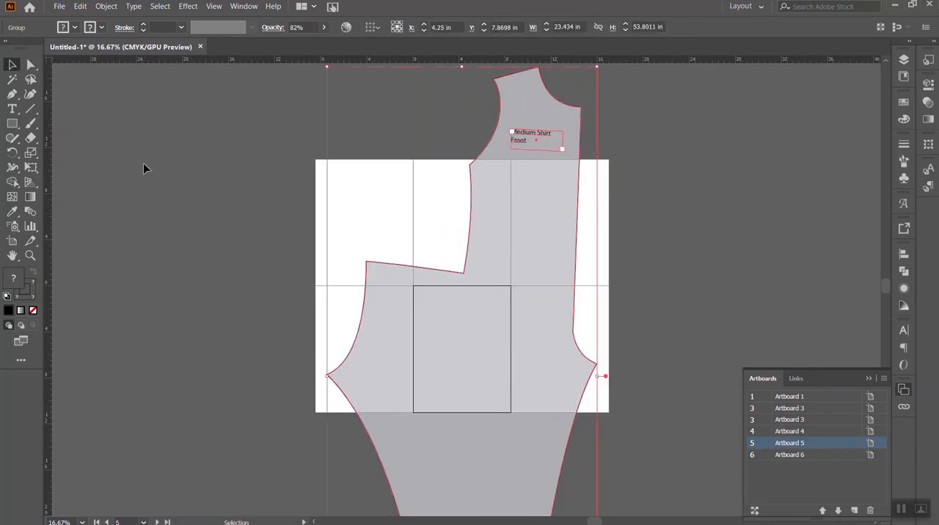
- Add three more Letter-size artboards and rearrange all nine into three columns with no spacing
{"action": "left_click", "coordinate": [12, 241]}
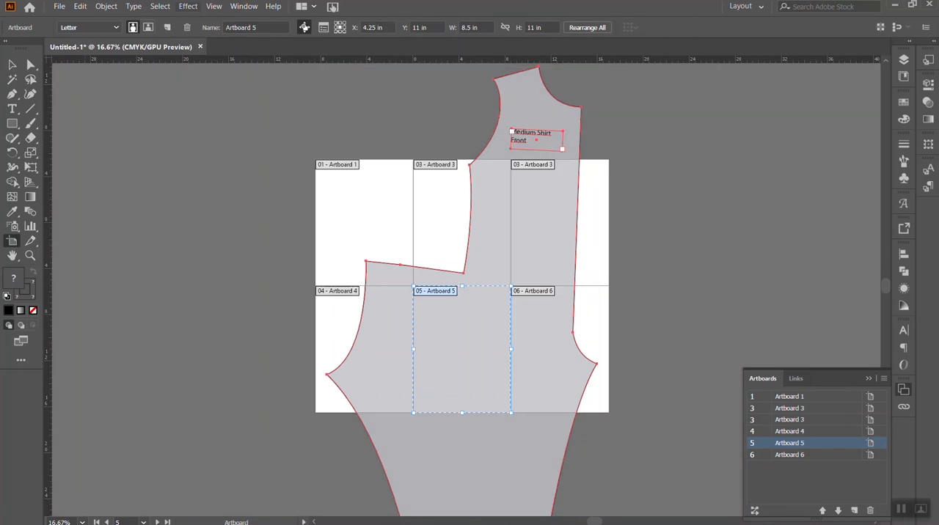
{"action": "left_click", "coordinate": [168, 28]}
{"action": "left_click", "coordinate": [168, 28]}
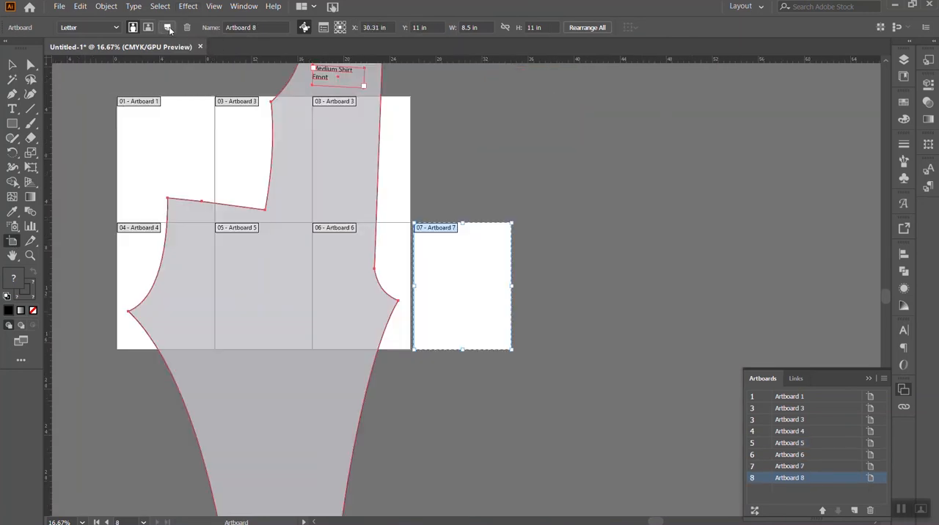
{"action": "left_click", "coordinate": [168, 28]}
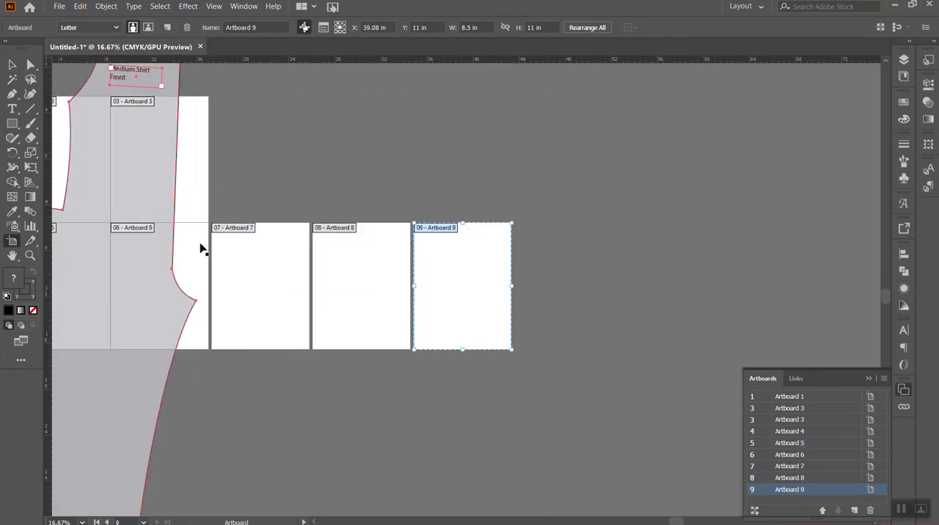
{"action": "scroll", "coordinate": [207, 328], "scroll_direction": "left", "scroll_amount": 3}
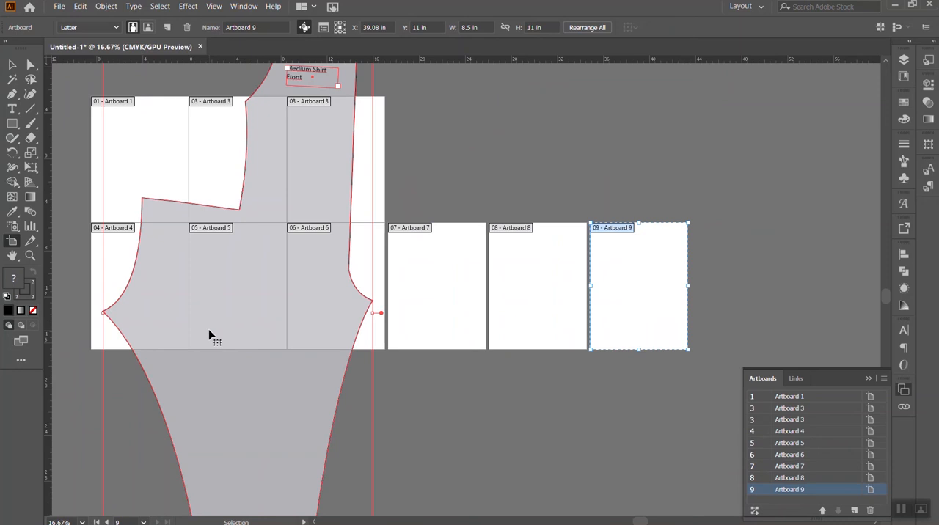
{"action": "left_click", "coordinate": [594, 30]}
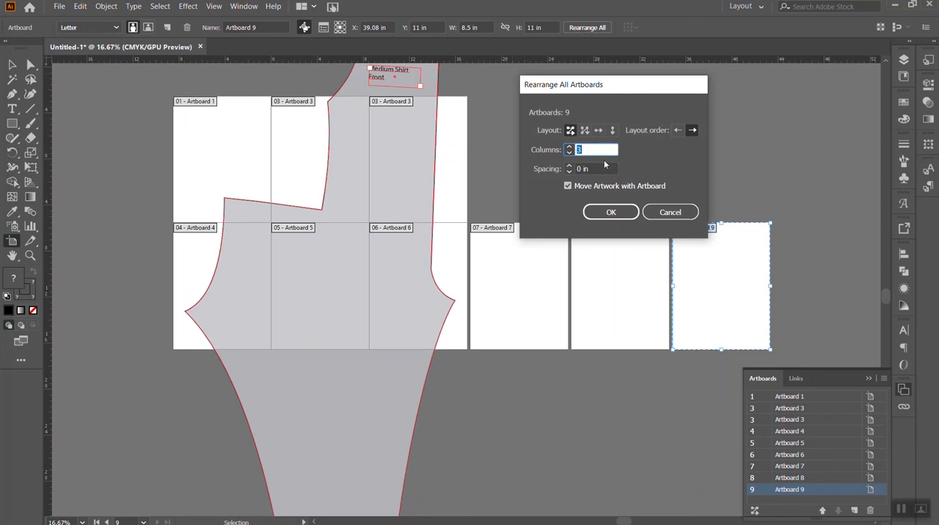
{"action": "type", "text": "3"}
{"action": "left_click", "coordinate": [613, 213]}
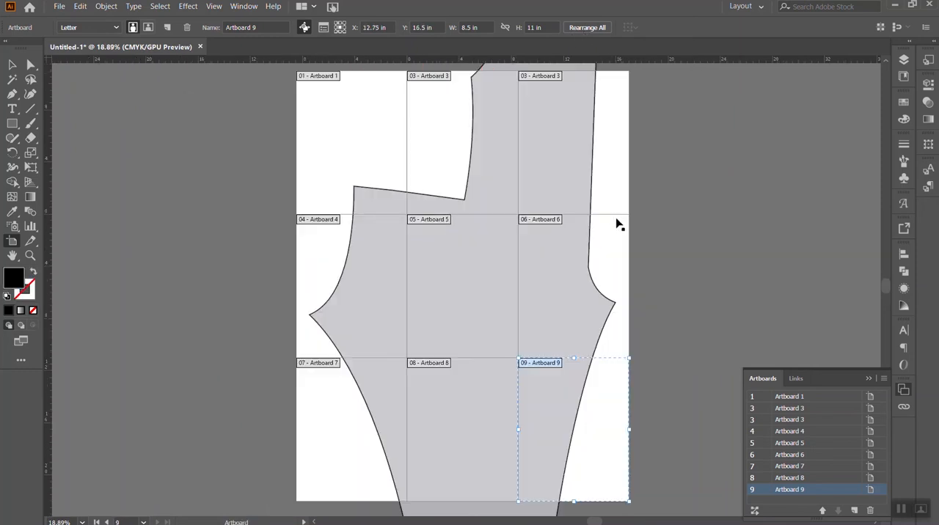
{"action": "scroll", "coordinate": [615, 222], "scroll_direction": "up", "scroll_amount": 3}
{"action": "scroll", "coordinate": [605, 191], "scroll_direction": "down", "scroll_amount": 4}
{"action": "left_click_drag", "start_coordinate": [572, 119], "coordinate": [568, 217]}
{"action": "key", "text": "ctrl+z"}
{"action": "left_click", "coordinate": [723, 154]}
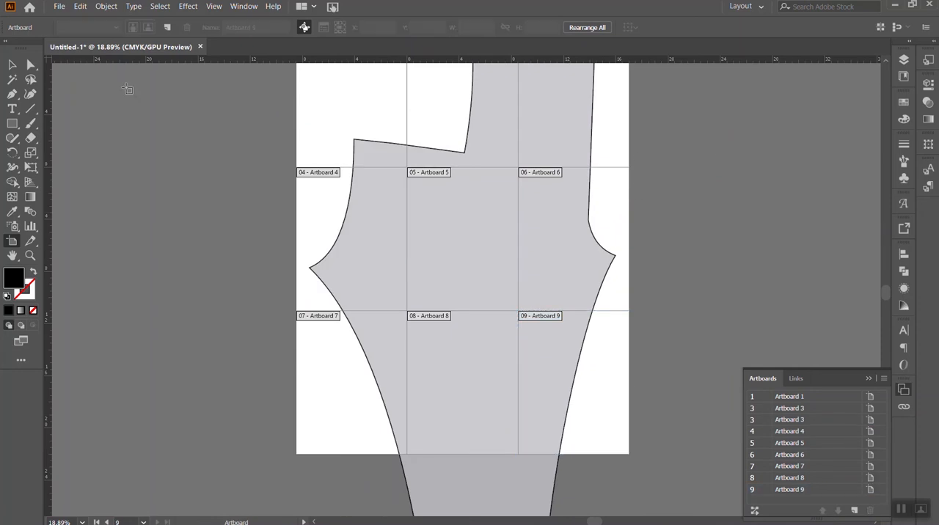
- Move the combined garment piece down so its shoulder and neckline fit inside the first row of artboards
{"action": "left_click", "coordinate": [11, 64]}
{"action": "scroll", "coordinate": [531, 226], "scroll_direction": "up", "scroll_amount": 3}
{"action": "left_click_drag", "start_coordinate": [565, 131], "coordinate": [570, 236]}
{"action": "scroll", "coordinate": [577, 235], "scroll_direction": "down", "scroll_amount": 3}
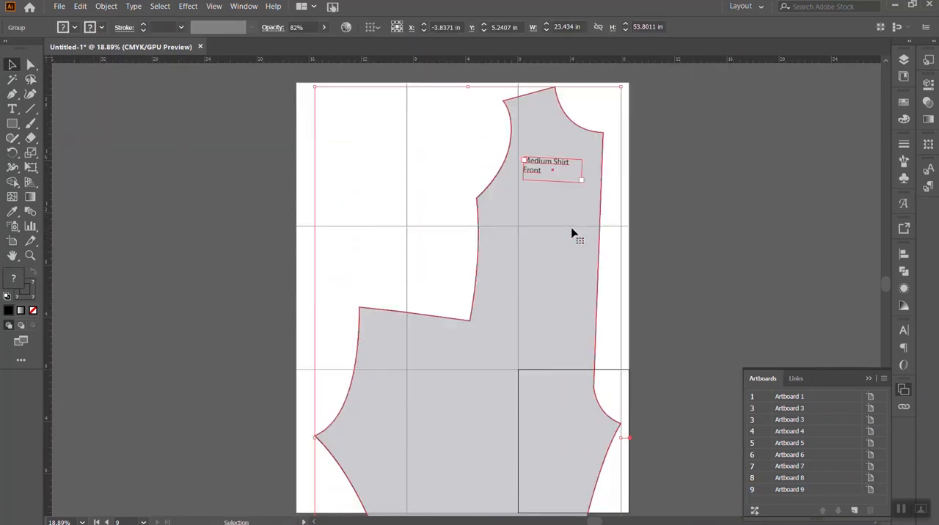
{"action": "scroll", "coordinate": [566, 235], "scroll_direction": "down", "scroll_amount": 4}
{"action": "scroll", "coordinate": [580, 239], "scroll_direction": "up", "scroll_amount": 5}
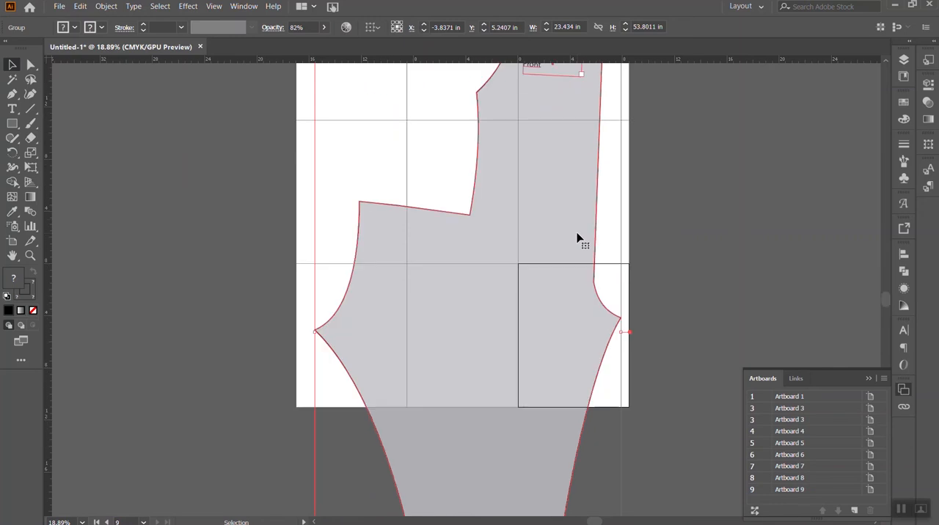
- Reword the garment piece's label to "Medium jumpsuit body" and widen its text frame so "jumpsuit" stays unbroken
{"action": "key", "text": "t"}
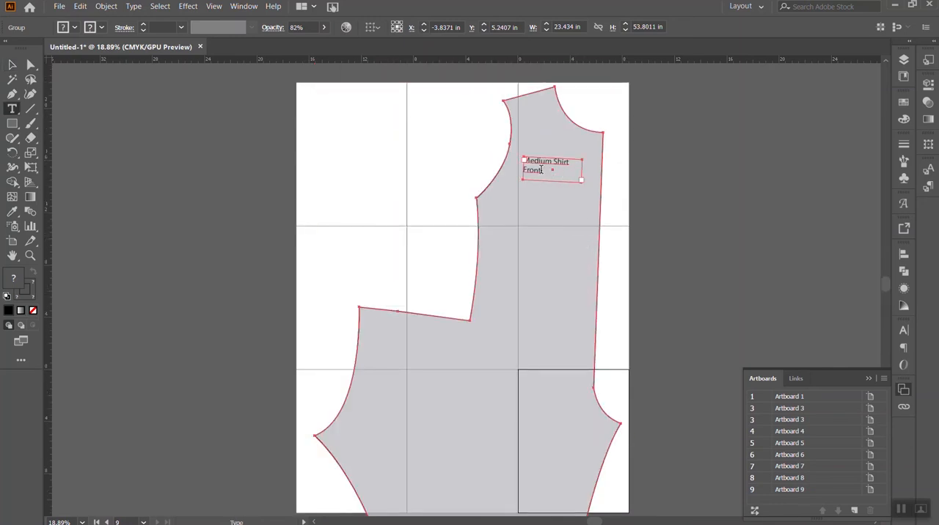
{"action": "left_click", "coordinate": [541, 169]}
{"action": "left_click_drag", "start_coordinate": [541, 169], "coordinate": [559, 160]}
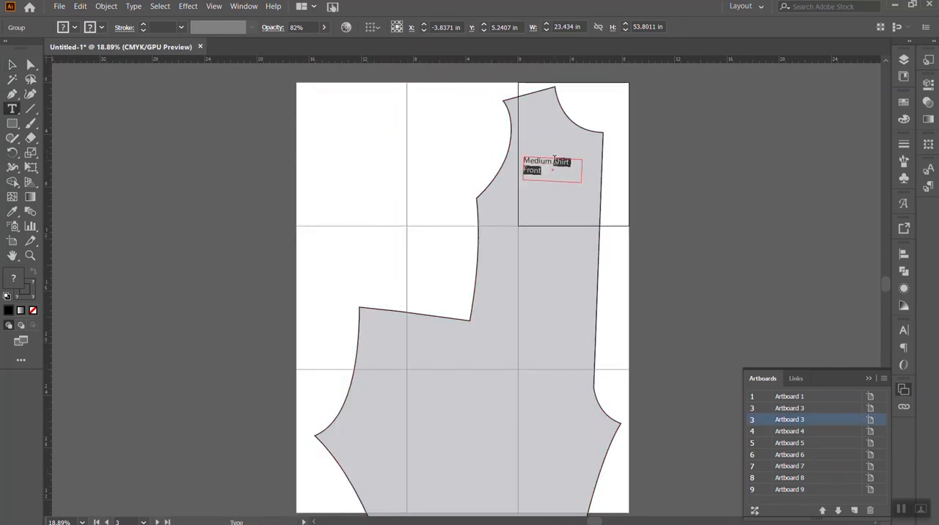
{"action": "key", "text": "BackSpace"}
{"action": "type", "text": "Jumpsuit body"}
{"action": "key", "text": "Escape"}
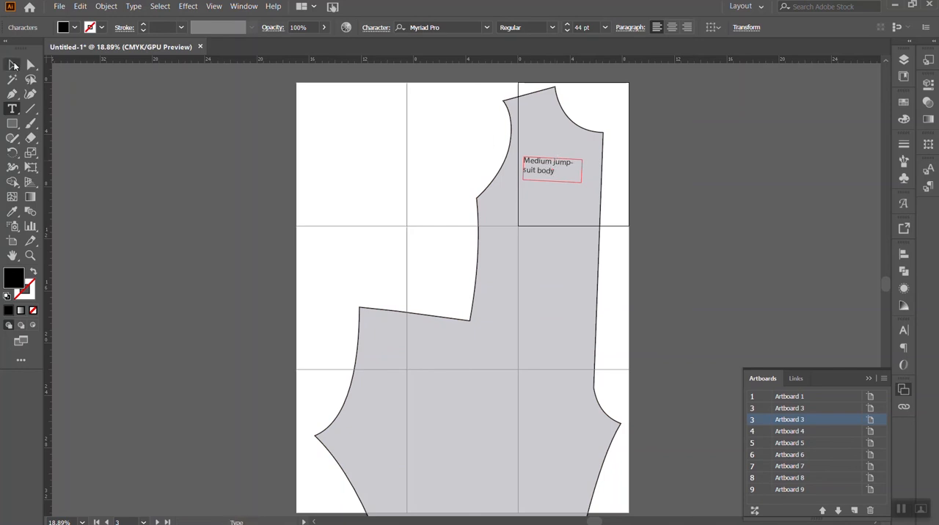
{"action": "left_click_drag", "start_coordinate": [582, 174], "coordinate": [593, 171]}
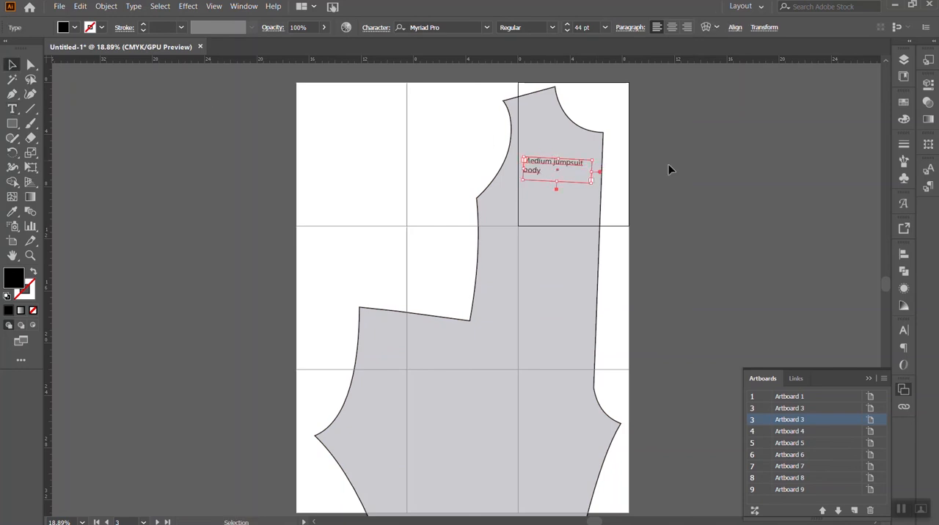
{"action": "left_click", "coordinate": [192, 159]}
- Add twelve more Letter-size artboards and rearrange all 21 into three columns with 0 in spacing
{"action": "key", "text": "shift+o"}
{"action": "scroll", "coordinate": [331, 49], "scroll_direction": "down", "scroll_amount": 2}
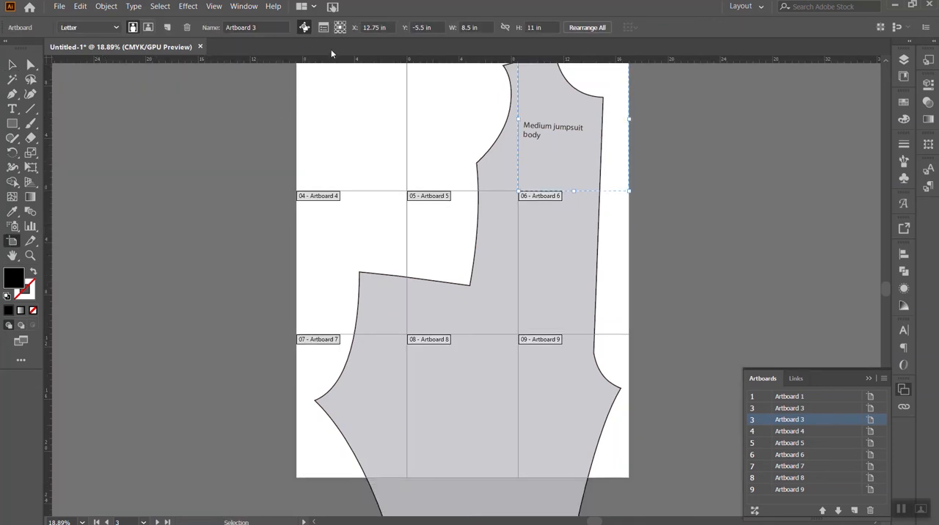
{"action": "scroll", "coordinate": [325, 107], "scroll_direction": "down", "scroll_amount": 11}
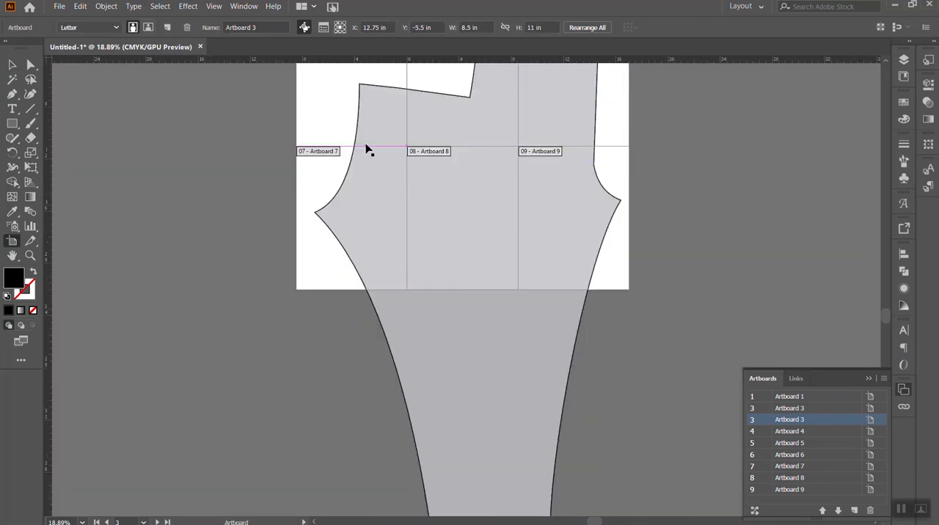
{"action": "left_click", "coordinate": [165, 28]}
{"action": "left_click", "coordinate": [166, 28]}
{"action": "left_click", "coordinate": [166, 28]}
{"action": "left_click", "coordinate": [166, 28]}
{"action": "left_click", "coordinate": [165, 28]}
{"action": "left_click", "coordinate": [165, 28]}
{"action": "left_click", "coordinate": [166, 28]}
{"action": "left_click", "coordinate": [166, 28]}
{"action": "left_click", "coordinate": [166, 28]}
{"action": "left_click", "coordinate": [166, 28]}
{"action": "left_click", "coordinate": [166, 27]}
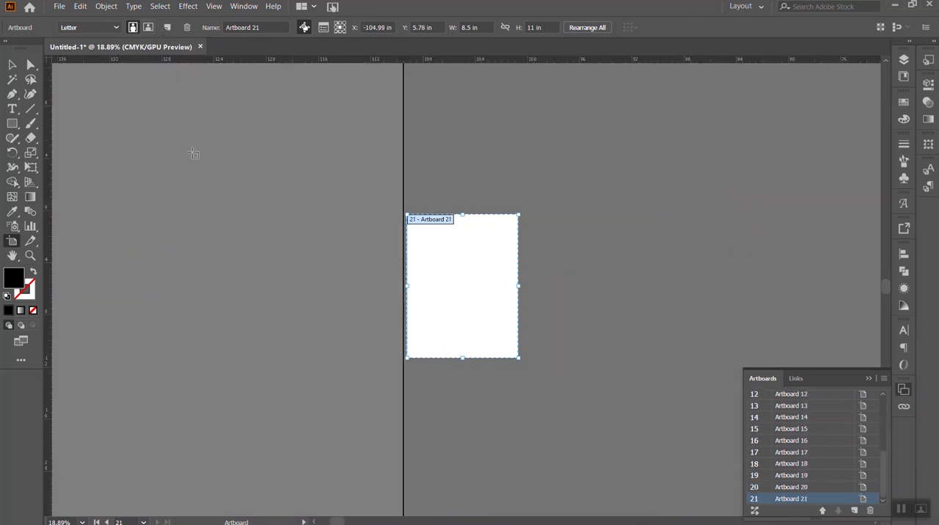
{"action": "left_click", "coordinate": [587, 28]}
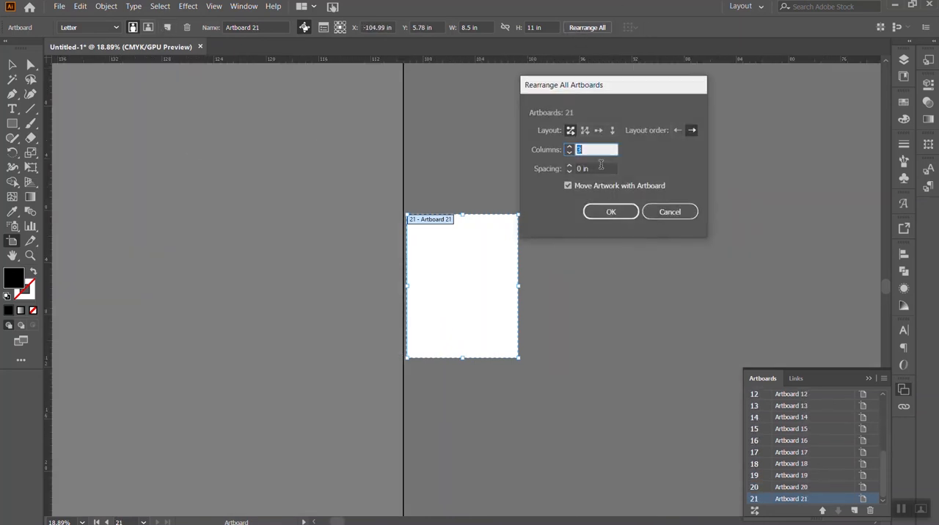
{"action": "left_click", "coordinate": [611, 213]}
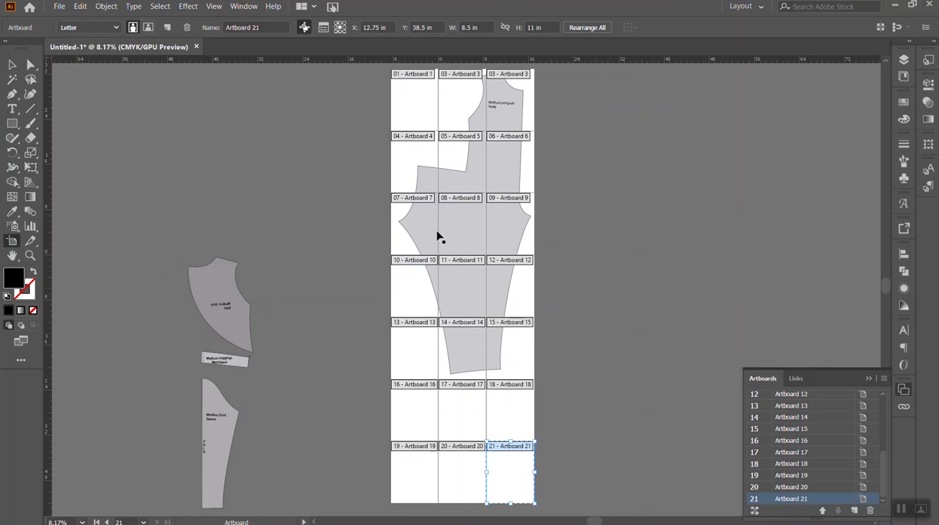
- Move the shirt back piece onto the first artboards beside the jumpsuit bodice and reflect it across the vertical axis
{"action": "left_click", "coordinate": [12, 65]}
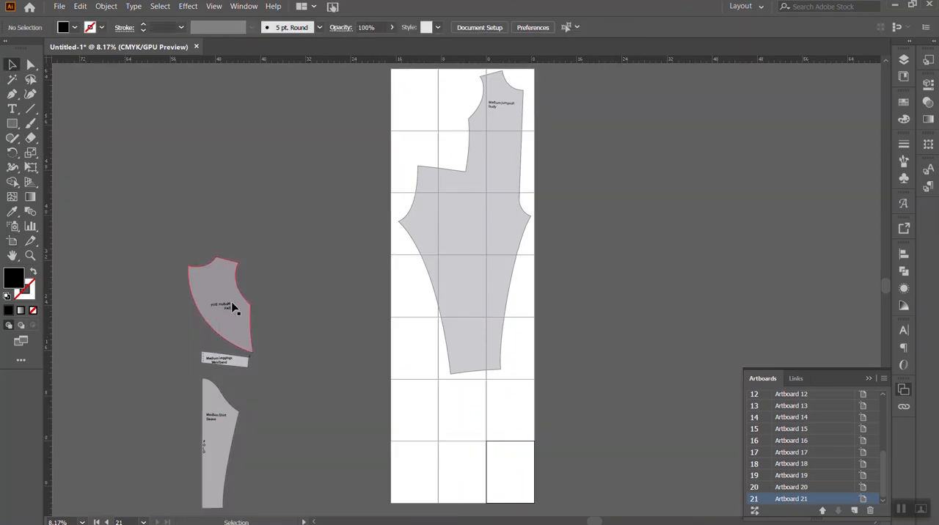
{"action": "left_click_drag", "start_coordinate": [241, 336], "coordinate": [445, 145]}
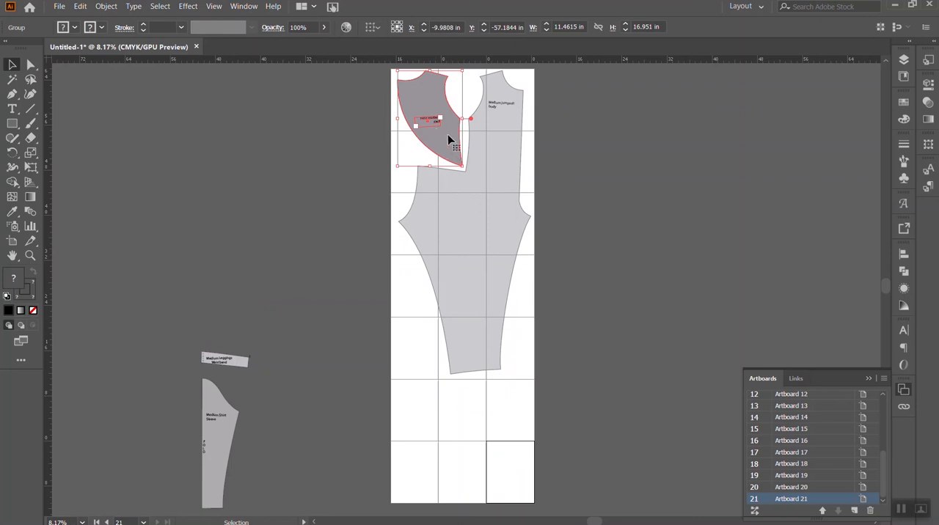
{"action": "right_click", "coordinate": [453, 142]}
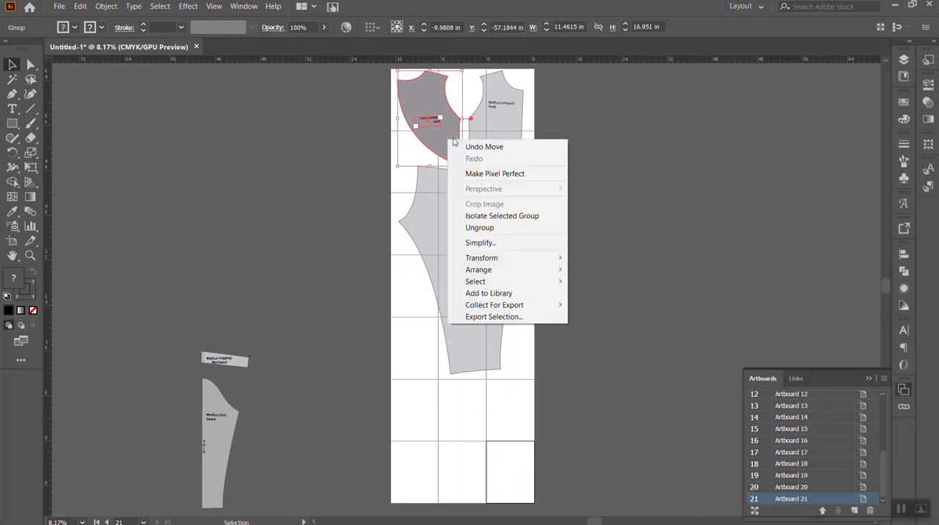
{"action": "left_click", "coordinate": [107, 7]}
{"action": "mouse_move", "coordinate": [122, 22]}
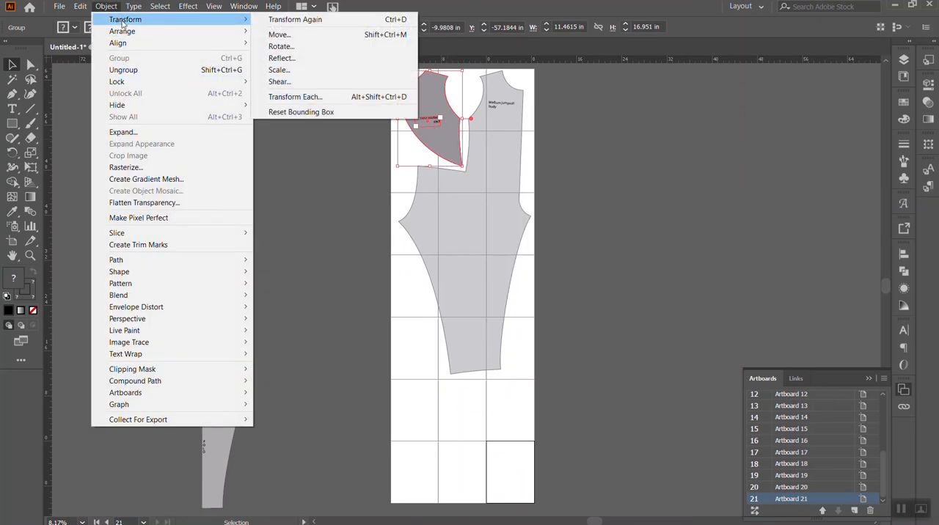
{"action": "left_click", "coordinate": [320, 59]}
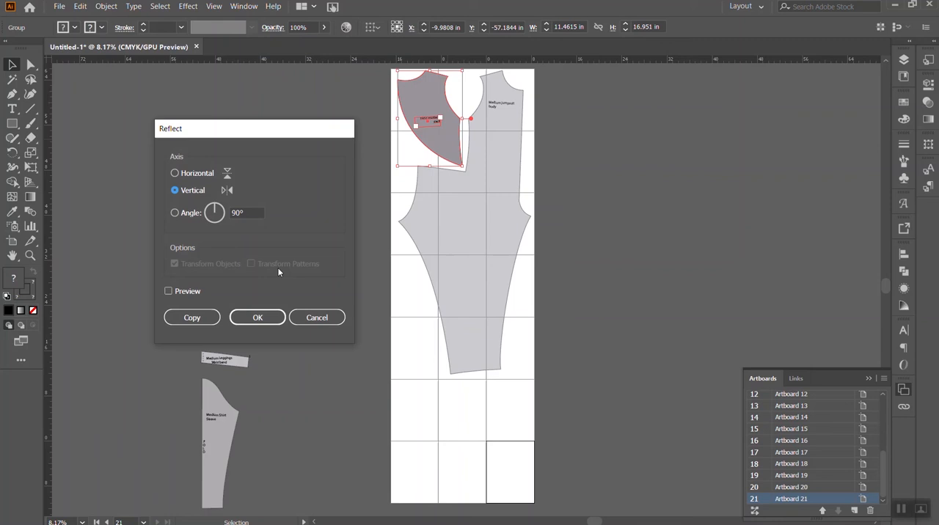
{"action": "left_click", "coordinate": [256, 318]}
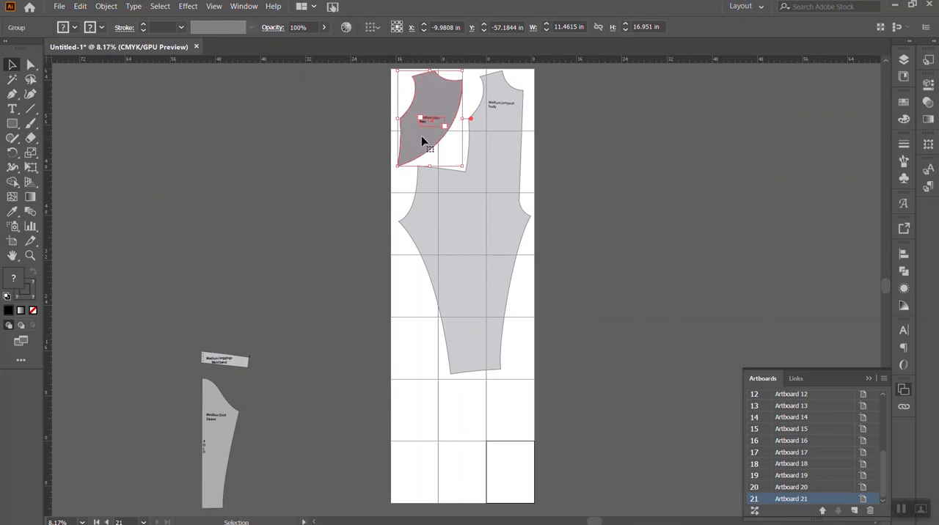
- Move the waistband, shirt back and sleeve pieces into free areas of the artboard grid around the jumpsuit body
{"action": "left_click_drag", "start_coordinate": [239, 371], "coordinate": [453, 161]}
{"action": "left_click_drag", "start_coordinate": [451, 126], "coordinate": [509, 421]}
{"action": "left_click_drag", "start_coordinate": [217, 441], "coordinate": [423, 372]}
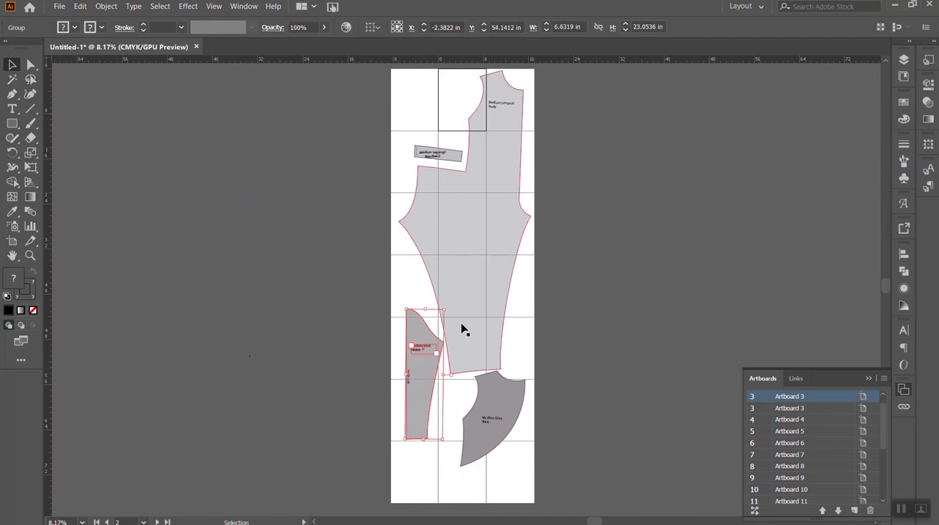
- Return the shirt back to the gap beside the bodice and stand the waistband upright beside the lower leg
{"action": "left_click_drag", "start_coordinate": [512, 403], "coordinate": [425, 95]}
{"action": "left_click_drag", "start_coordinate": [456, 156], "coordinate": [517, 342]}
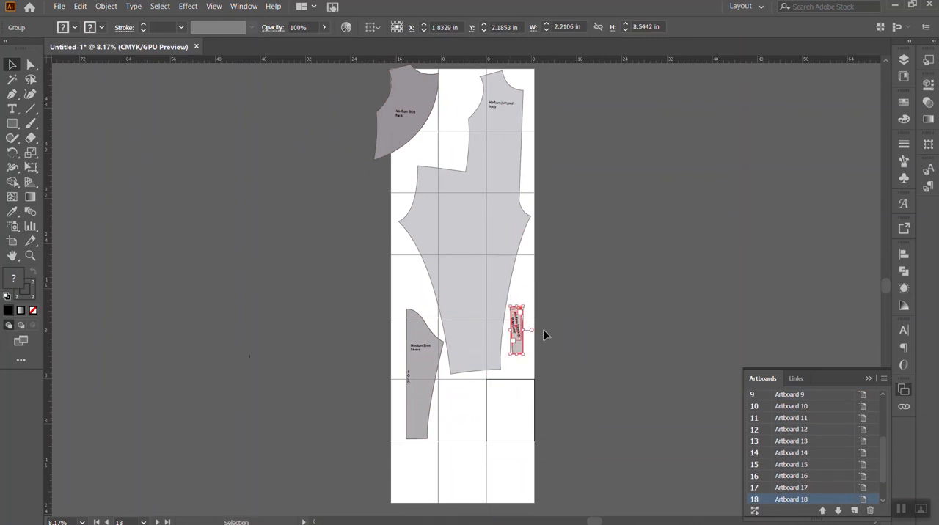
{"action": "left_click_drag", "start_coordinate": [432, 110], "coordinate": [454, 115]}
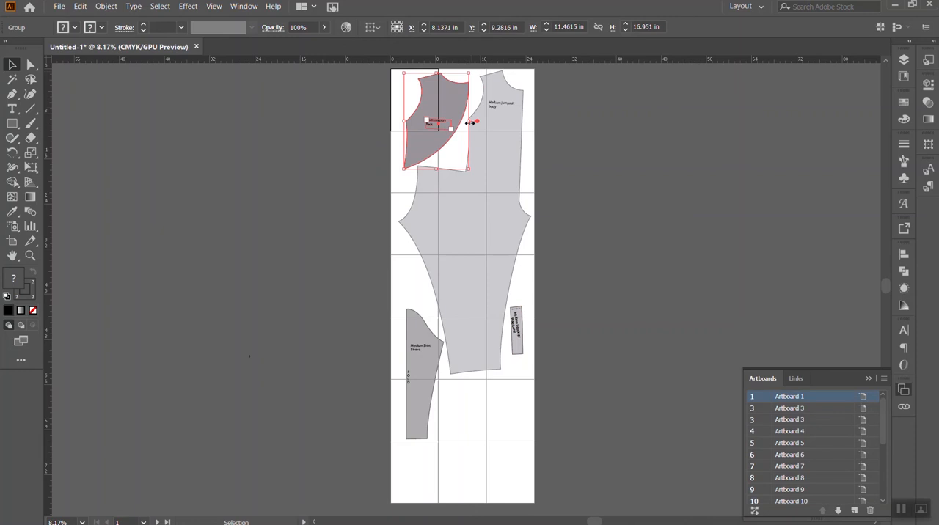
- Turn the sleeve piece upside down at a slight tilt and fit it alongside the leg edge opposite the waistband
{"action": "left_click_drag", "start_coordinate": [433, 403], "coordinate": [408, 375]}
{"action": "left_click", "coordinate": [603, 286]}
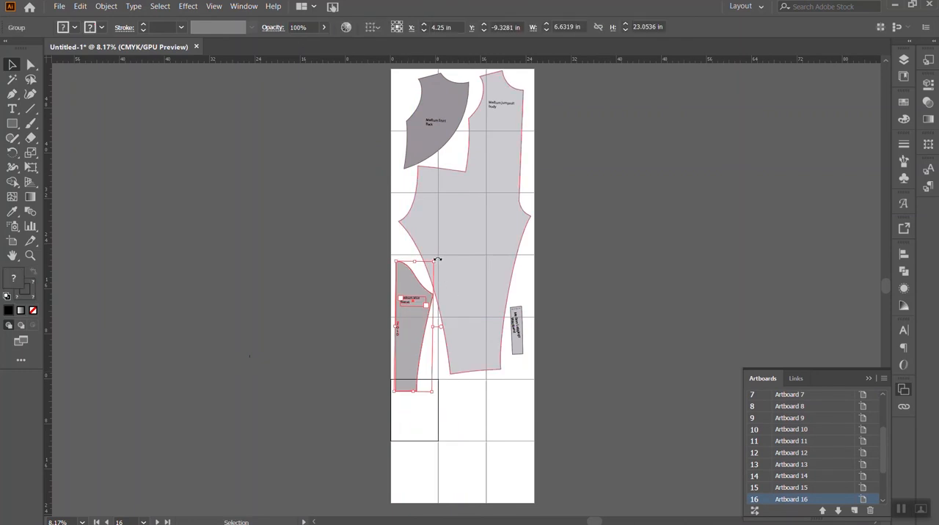
{"action": "left_click_drag", "start_coordinate": [438, 259], "coordinate": [433, 381]}
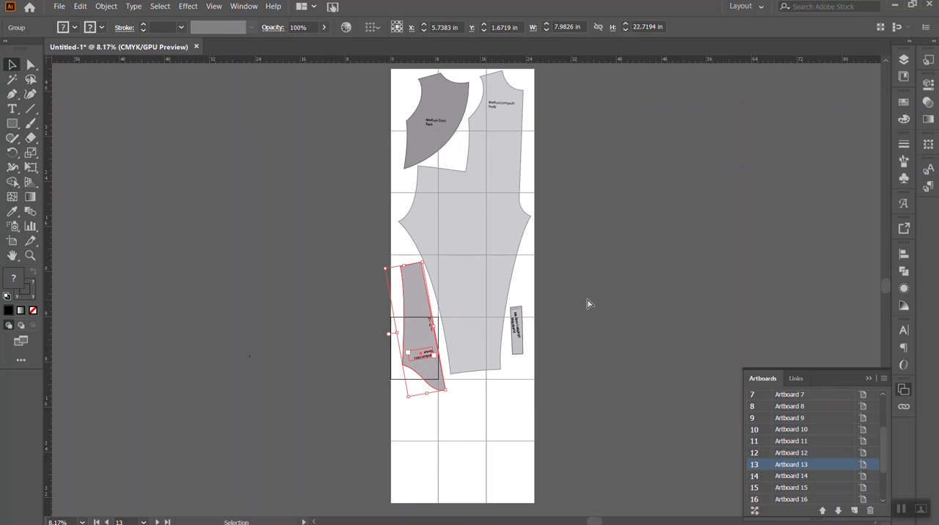
{"action": "key", "text": "ctrl+equal"}
{"action": "scroll", "coordinate": [607, 308], "scroll_direction": "up", "scroll_amount": 3}
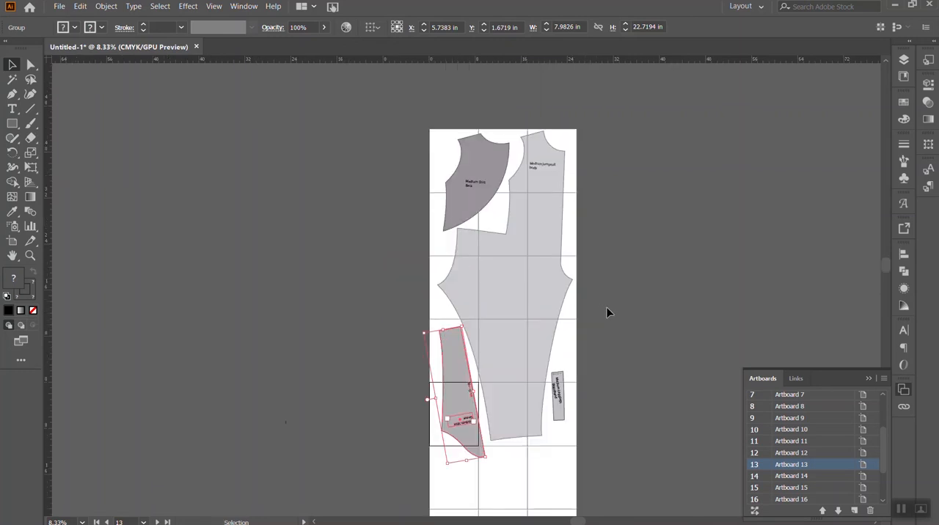
{"action": "left_click", "coordinate": [661, 275]}
- Isolate the jumpsuit body group and offset its outline by 0.5 in with miter joins
{"action": "left_click", "coordinate": [541, 331]}
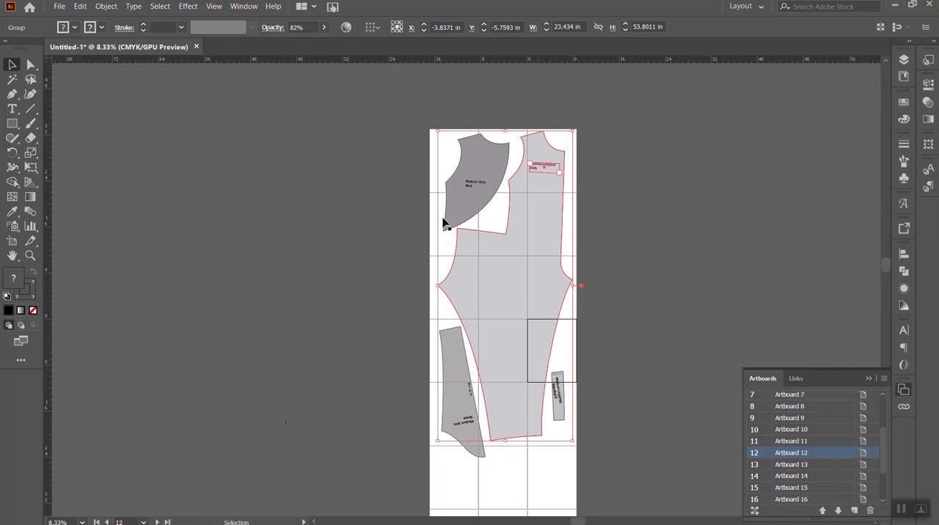
{"action": "double_click", "coordinate": [527, 287]}
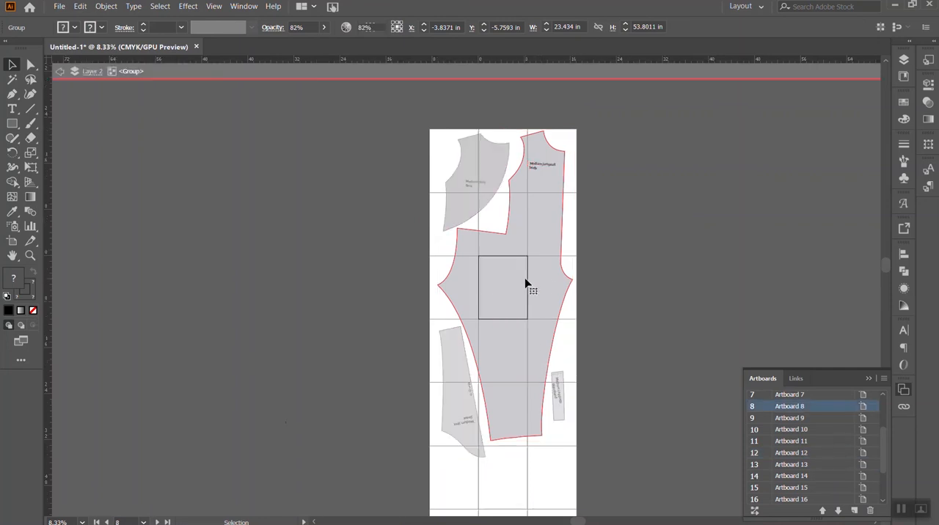
{"action": "left_click", "coordinate": [566, 273]}
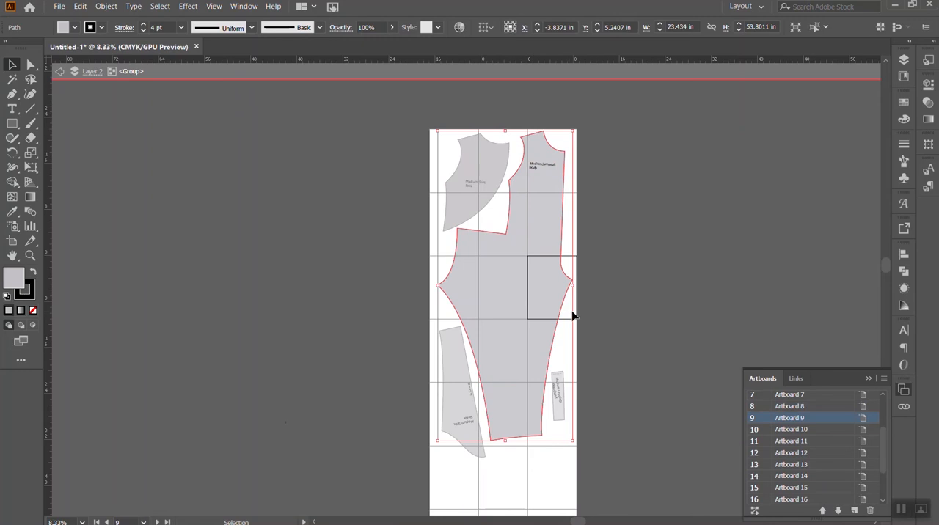
{"action": "left_click", "coordinate": [105, 6]}
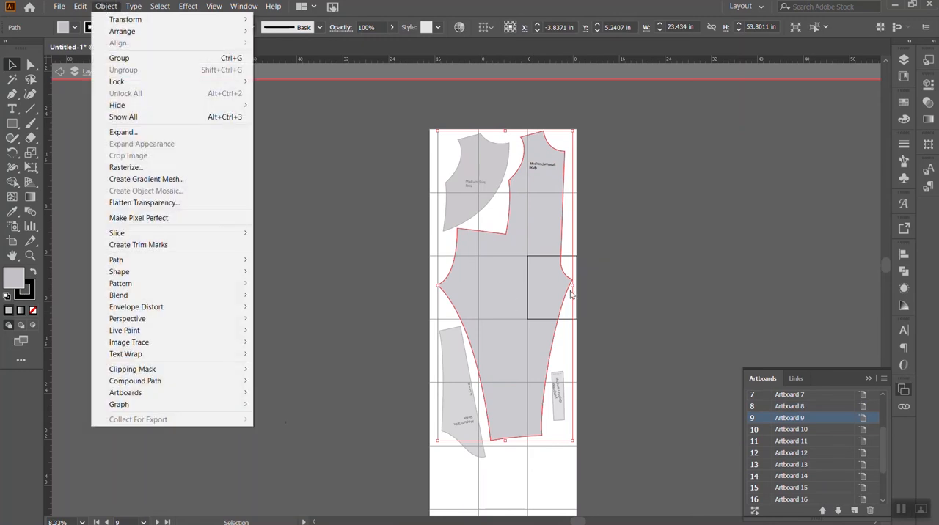
{"action": "mouse_move", "coordinate": [181, 287]}
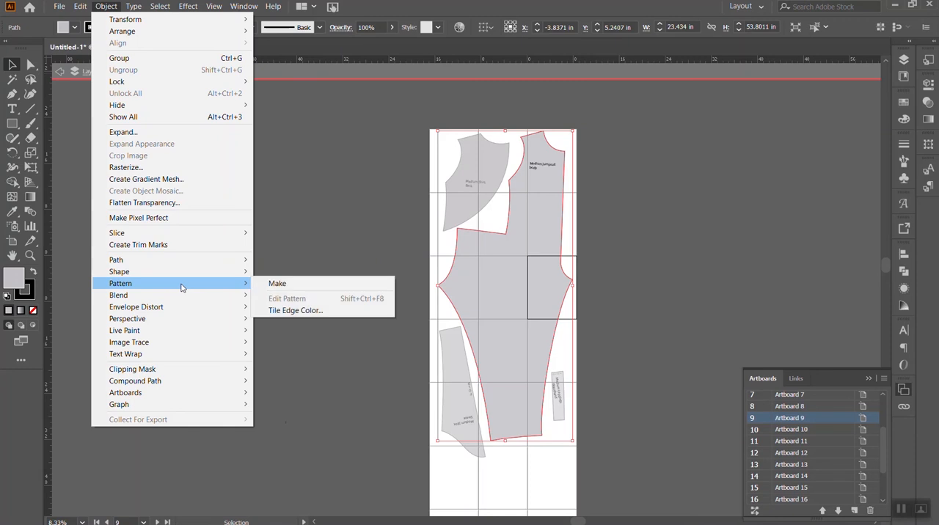
{"action": "mouse_move", "coordinate": [188, 260]}
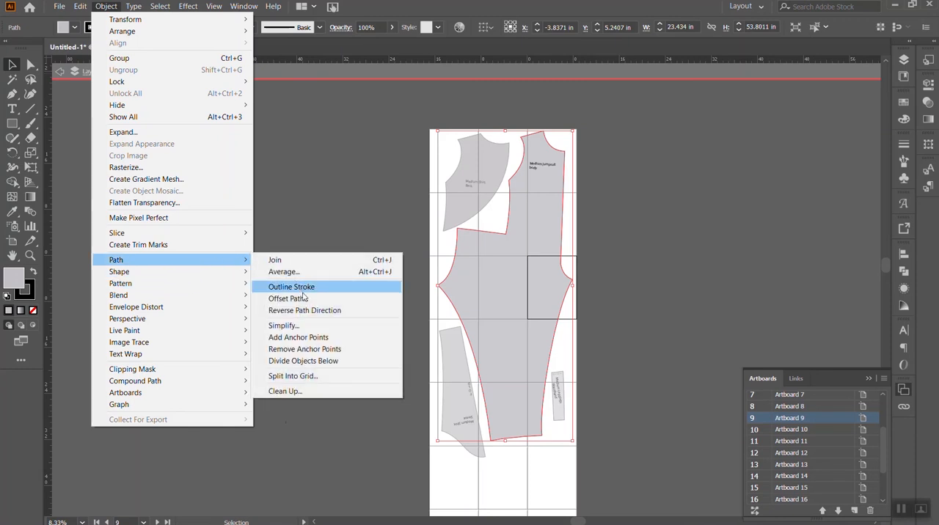
{"action": "left_click", "coordinate": [306, 300]}
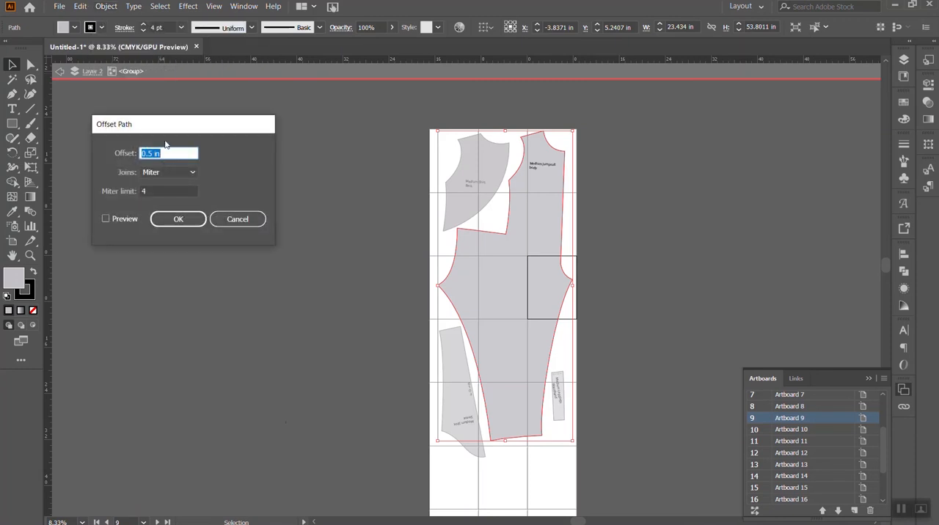
{"action": "left_click", "coordinate": [106, 219]}
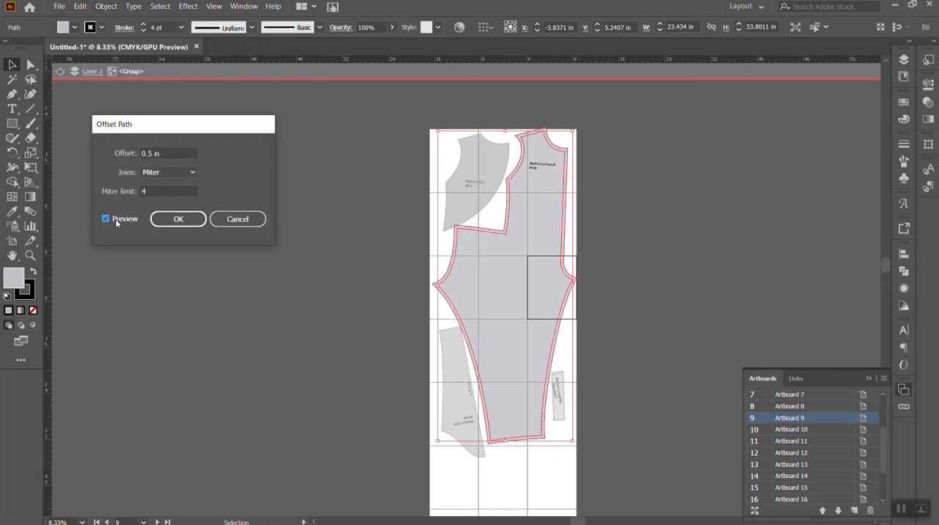
{"action": "left_click", "coordinate": [179, 225]}
{"action": "left_click", "coordinate": [607, 249]}
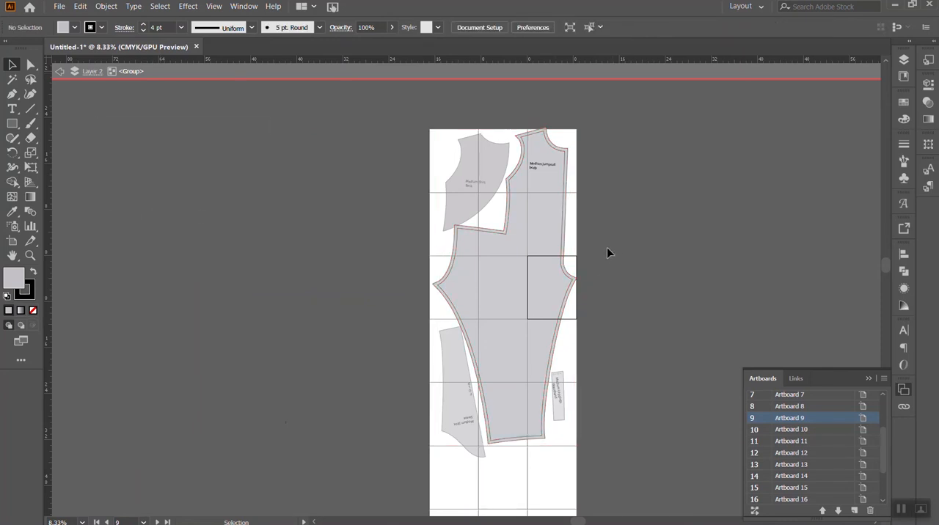
- Isolate the shirt back group, offset its outline by 0.5 in, and leave isolation mode
{"action": "left_click", "coordinate": [477, 208]}
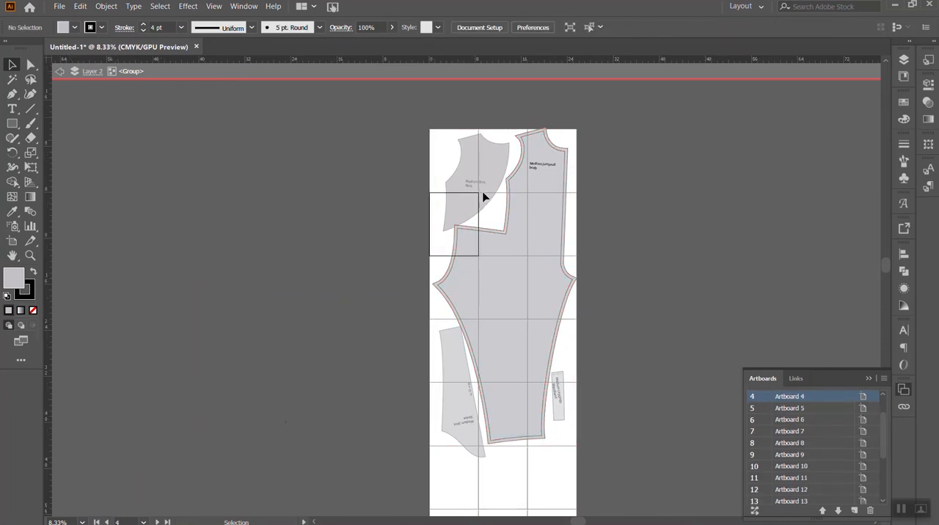
{"action": "double_click", "coordinate": [476, 156]}
{"action": "double_click", "coordinate": [501, 163]}
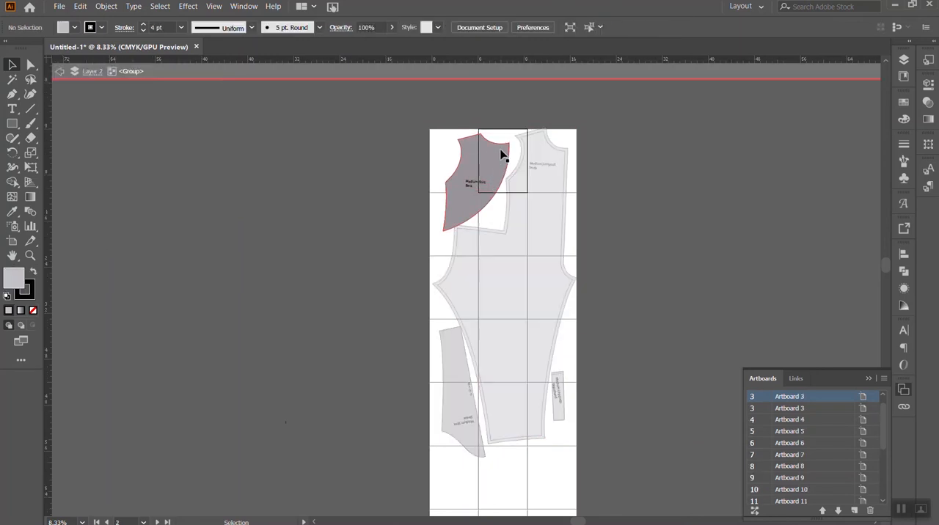
{"action": "left_click", "coordinate": [503, 159]}
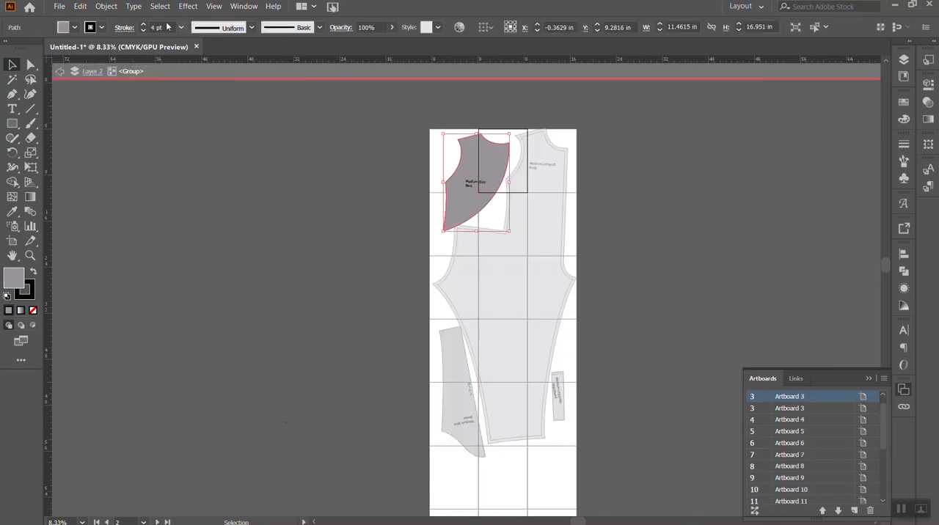
{"action": "left_click", "coordinate": [107, 6]}
{"action": "mouse_move", "coordinate": [176, 259]}
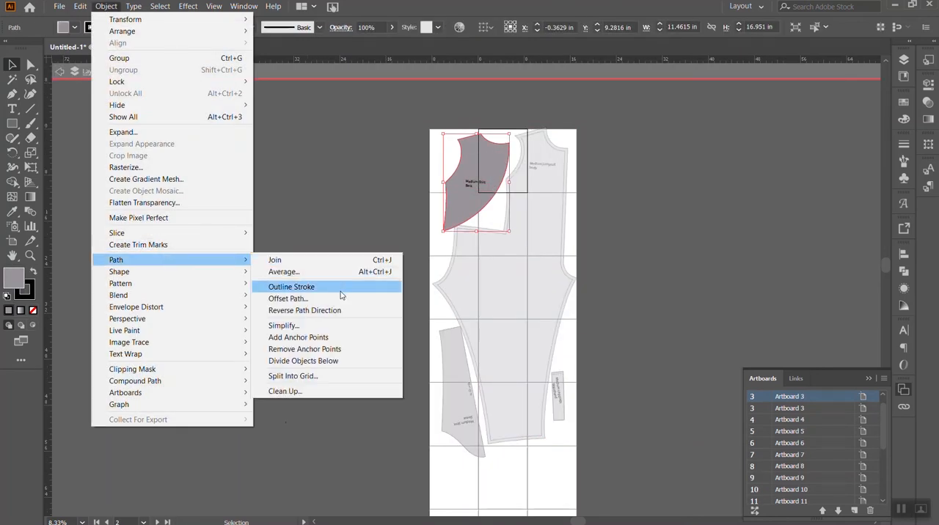
{"action": "left_click", "coordinate": [337, 299]}
{"action": "left_click", "coordinate": [180, 218]}
{"action": "left_click", "coordinate": [348, 228]}
{"action": "double_click", "coordinate": [637, 300]}
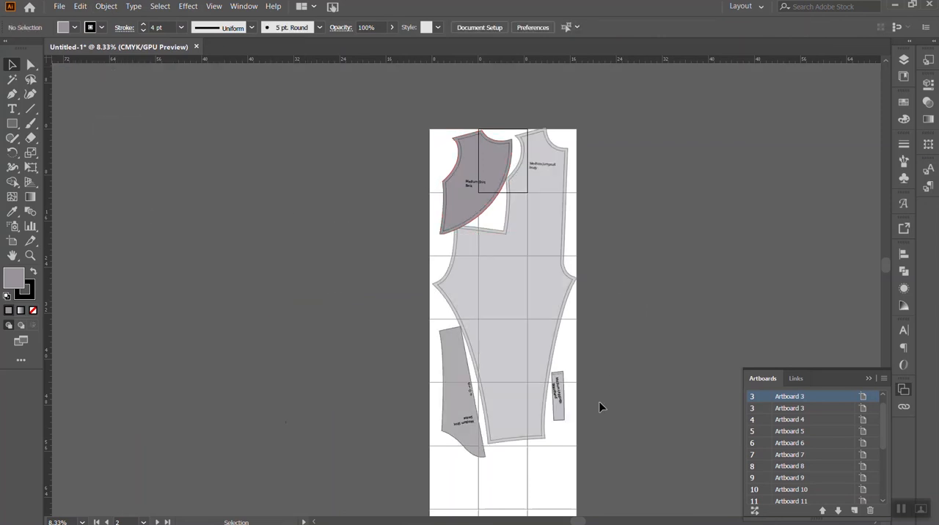
- Isolate the leggings waistband group and offset its outline by 0.5 in with miter joins
{"action": "double_click", "coordinate": [557, 405]}
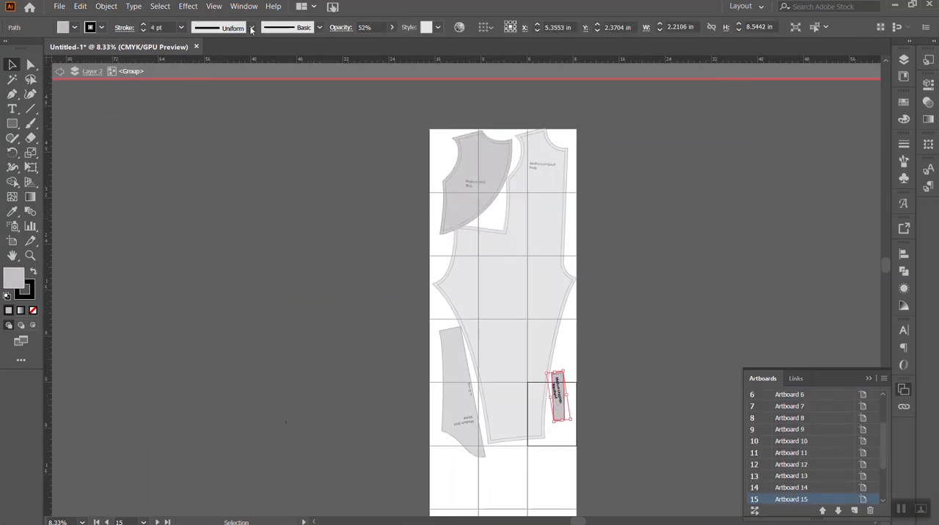
{"action": "left_click", "coordinate": [101, 10]}
{"action": "mouse_move", "coordinate": [248, 261]}
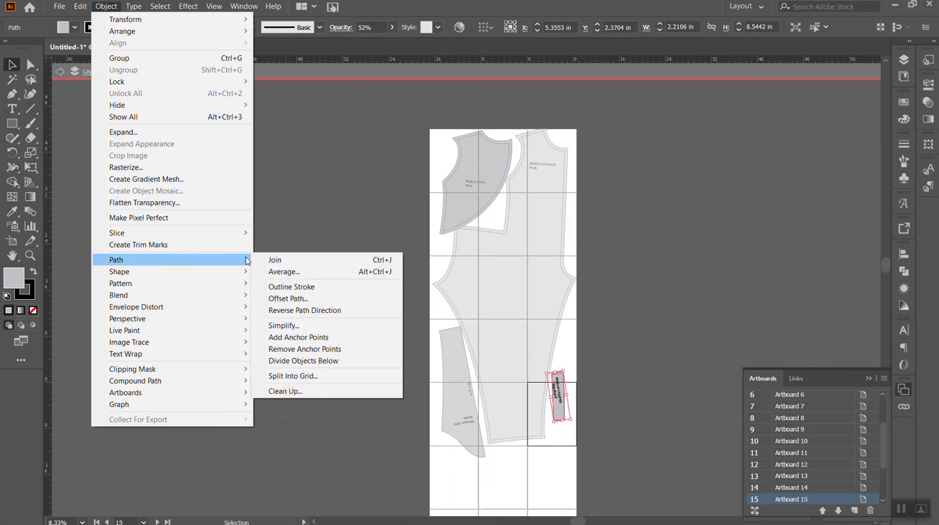
{"action": "left_click", "coordinate": [363, 298]}
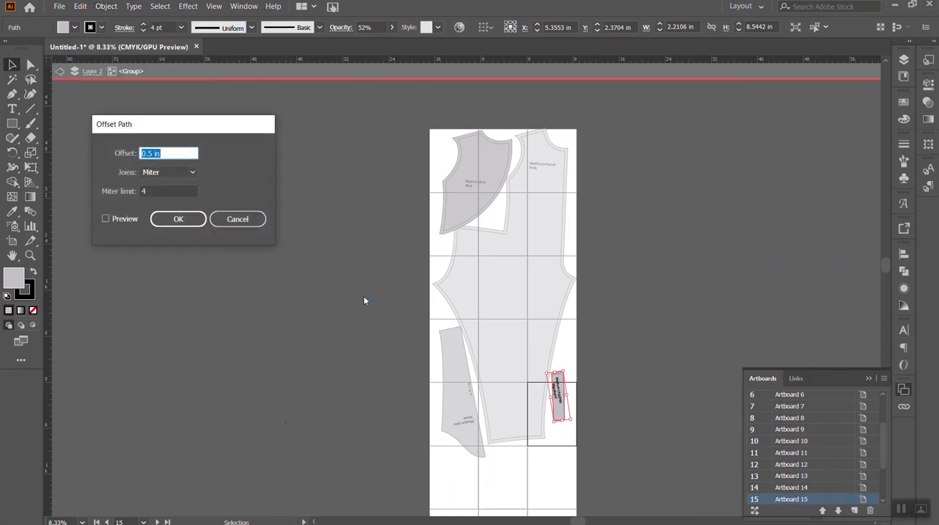
{"action": "left_click", "coordinate": [175, 219]}
{"action": "left_click", "coordinate": [473, 431]}
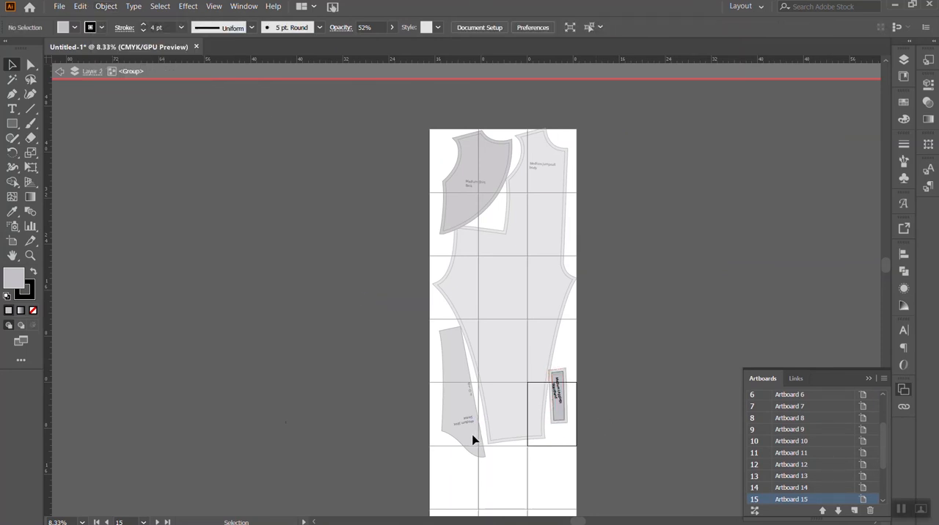
- Isolate the shirt sleeve group and offset its outline by 0.5 in with miter joins
{"action": "left_click", "coordinate": [472, 436]}
{"action": "double_click", "coordinate": [475, 448]}
{"action": "double_click", "coordinate": [476, 448]}
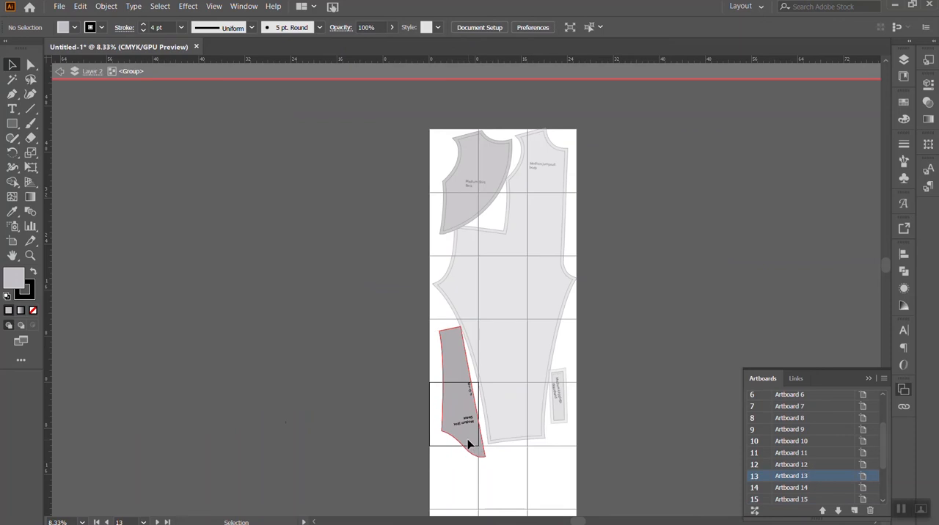
{"action": "left_click", "coordinate": [469, 445]}
{"action": "left_click", "coordinate": [107, 6]}
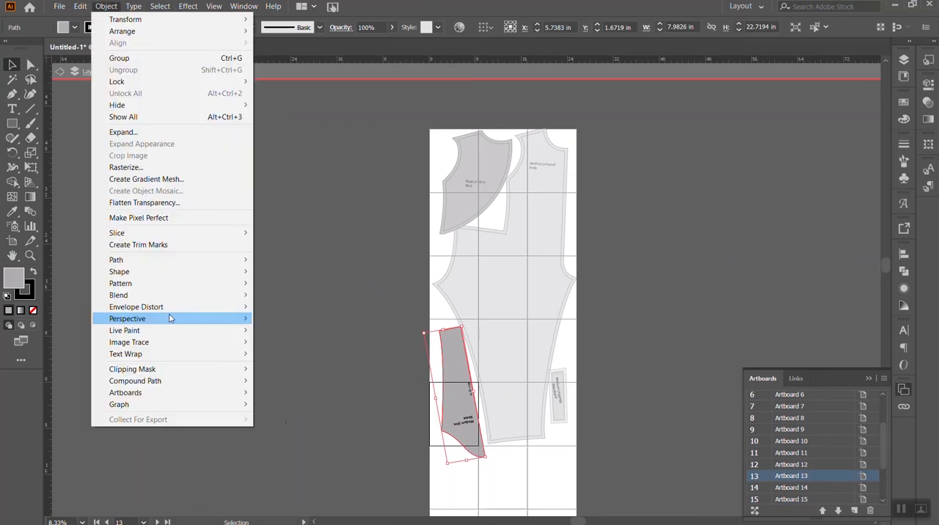
{"action": "mouse_move", "coordinate": [155, 262]}
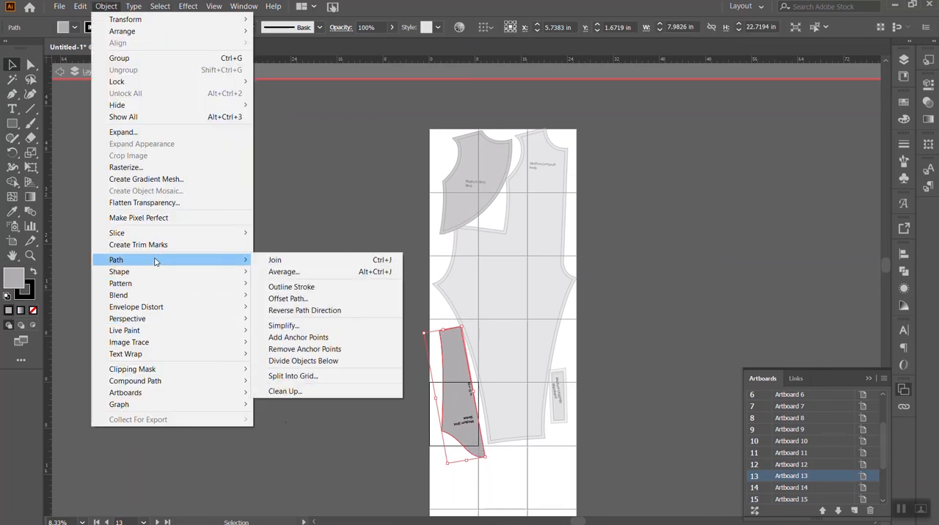
{"action": "left_click", "coordinate": [351, 300]}
{"action": "left_click", "coordinate": [178, 220]}
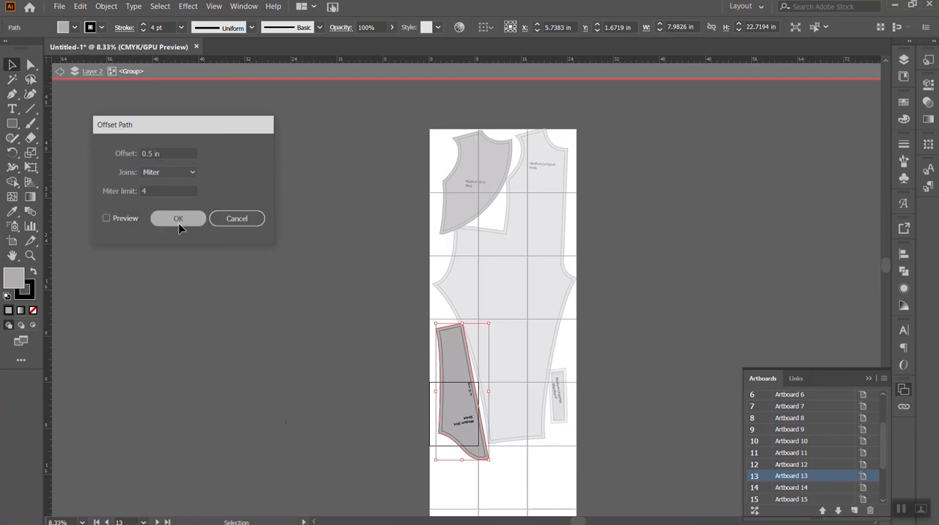
{"action": "left_click", "coordinate": [690, 298]}
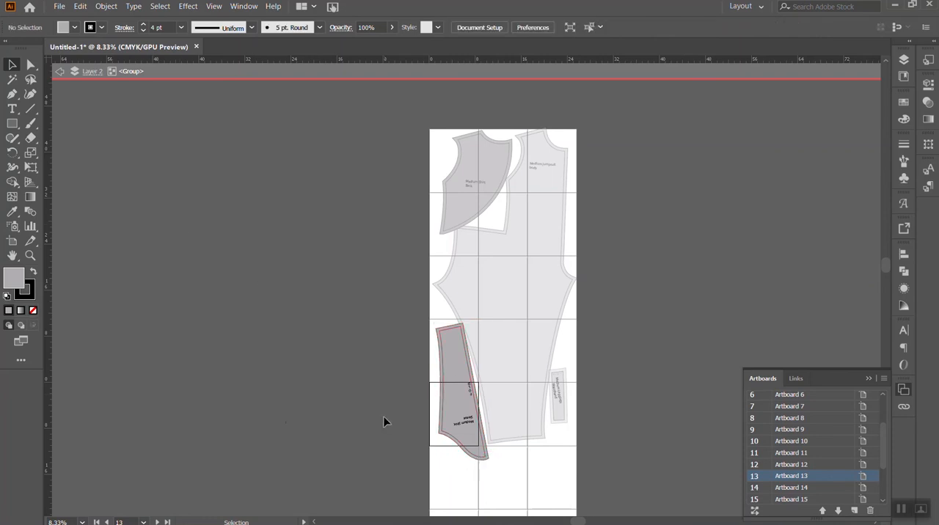
- Select both shirt sleeve outlines, rotate them slightly counterclockwise, and nudge them down to clear the jumpsuit body
{"action": "left_click", "coordinate": [457, 417]}
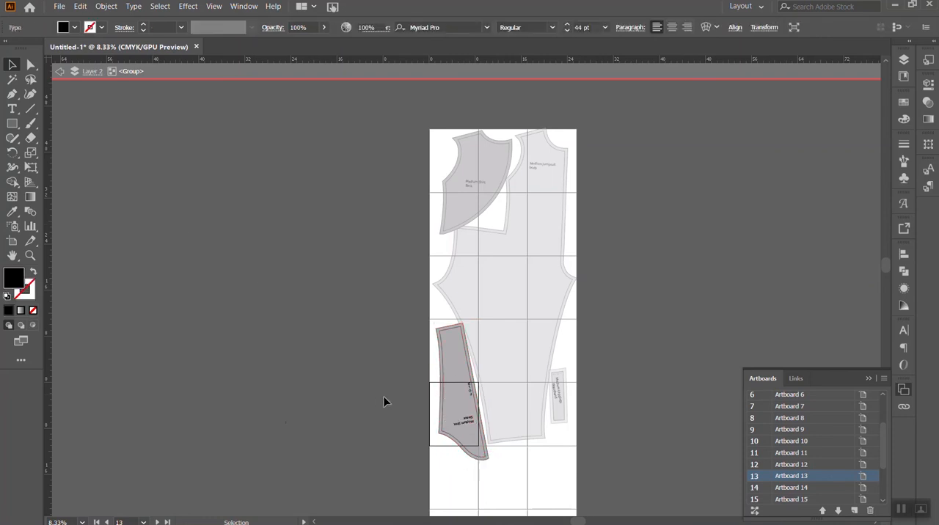
{"action": "left_click", "coordinate": [449, 400]}
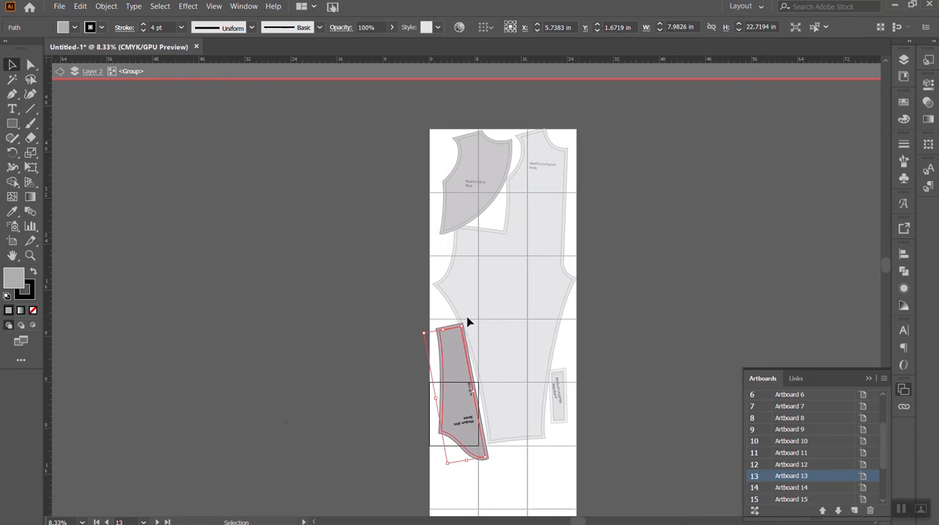
{"action": "left_click", "coordinate": [441, 350]}
{"action": "left_click_drag", "start_coordinate": [467, 320], "coordinate": [462, 320]}
{"action": "key", "text": "Down"}
{"action": "key", "text": "Down"}
{"action": "key", "text": "Down"}
{"action": "key", "text": "Down"}
{"action": "key", "text": "Down"}
{"action": "key", "text": "Down"}
{"action": "key", "text": "Down"}
{"action": "key", "text": "Down"}
{"action": "key", "text": "Down"}
{"action": "key", "text": "Down"}
{"action": "key", "text": "Down"}
{"action": "key", "text": "Down"}
{"action": "key", "text": "Down"}
{"action": "key", "text": "Down"}
{"action": "key", "text": "Down"}
{"action": "key", "text": "Down"}
{"action": "key", "text": "Down"}
{"action": "key", "text": "Down"}
{"action": "key", "text": "Down"}
{"action": "key", "text": "Down"}
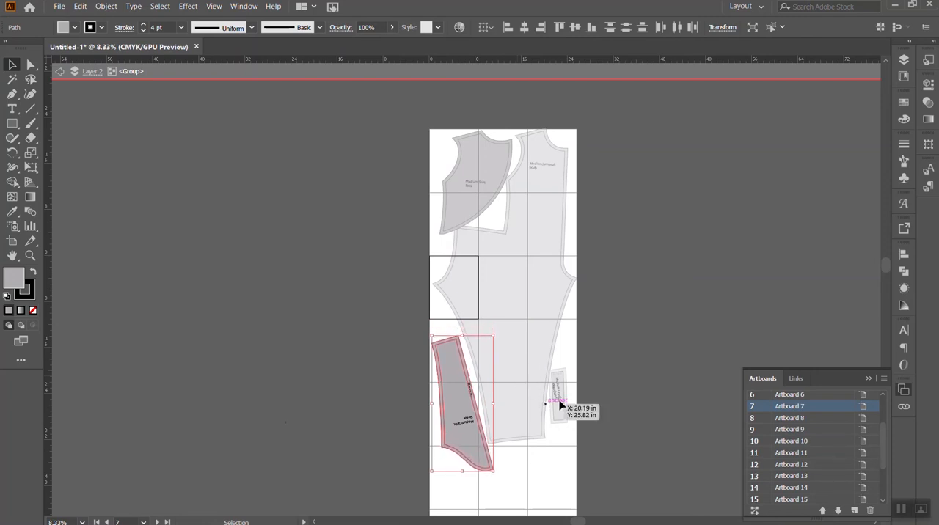
{"action": "left_click", "coordinate": [642, 367]}
- Leave isolation mode, shift the leggings waistband slightly right, and move the shirt back piece left toward the artboard grid's edge
{"action": "left_click", "coordinate": [560, 416]}
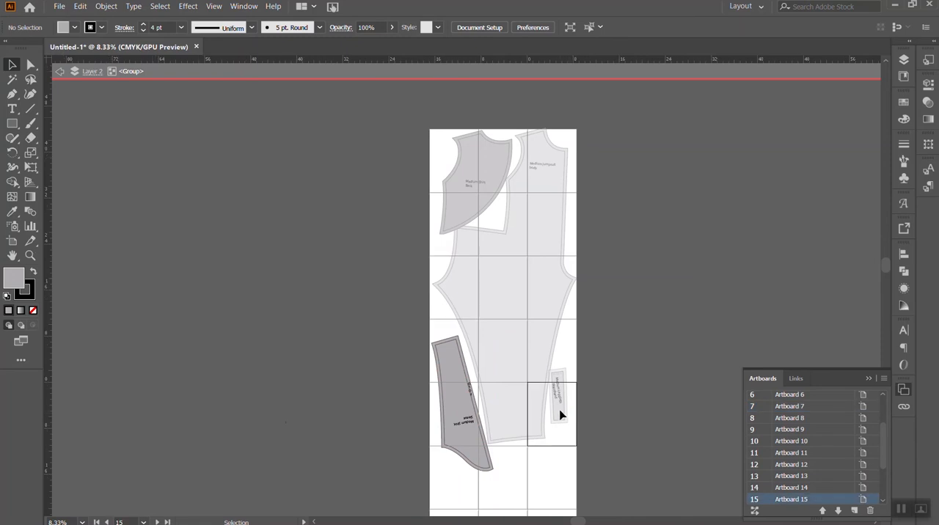
{"action": "mouse_move", "coordinate": [562, 416]}
{"action": "left_mouse_down"}
{"action": "mouse_move", "coordinate": [562, 404]}
{"action": "mouse_move", "coordinate": [566, 414]}
{"action": "left_mouse_up"}
{"action": "scroll", "coordinate": [543, 315], "scroll_direction": "up", "scroll_amount": 1}
{"action": "left_click_drag", "start_coordinate": [472, 254], "coordinate": [461, 250]}
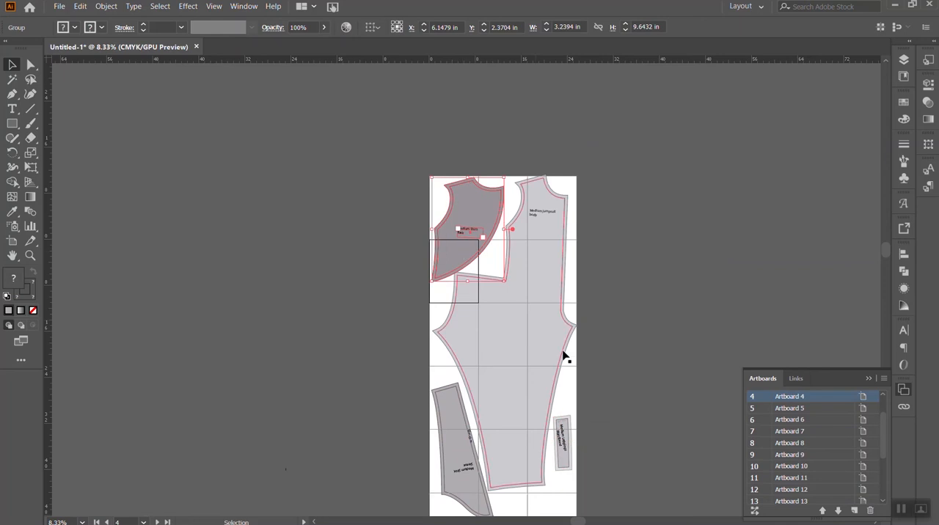
- Move the jumpsuit body, sleeve and waistband slightly down together so the body clears the grid's upper edge, and deselect them
{"action": "scroll", "coordinate": [627, 451], "scroll_direction": "down", "scroll_amount": 1}
{"action": "left_click", "coordinate": [482, 356]}
{"action": "left_click_drag", "start_coordinate": [536, 315], "coordinate": [537, 321]}
{"action": "left_click", "coordinate": [670, 357]}
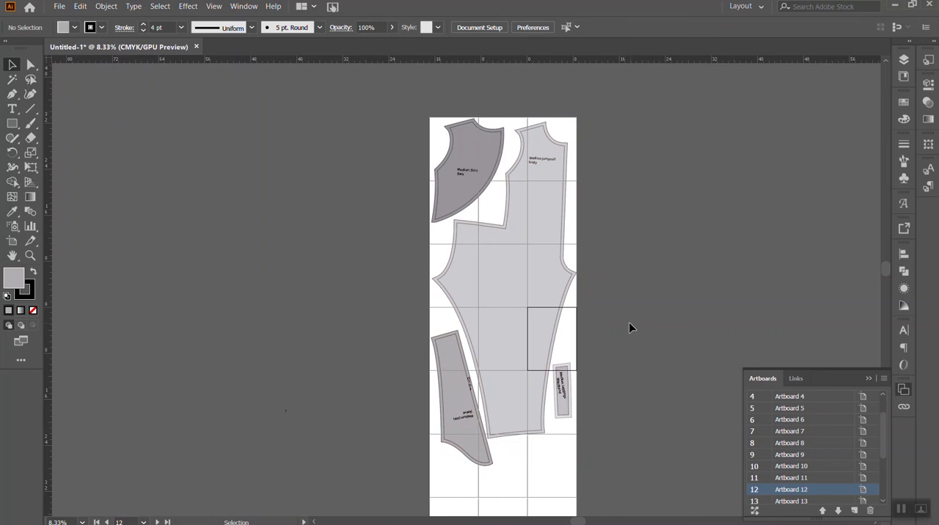
{"action": "scroll", "coordinate": [648, 384], "scroll_direction": "down", "scroll_amount": 1}
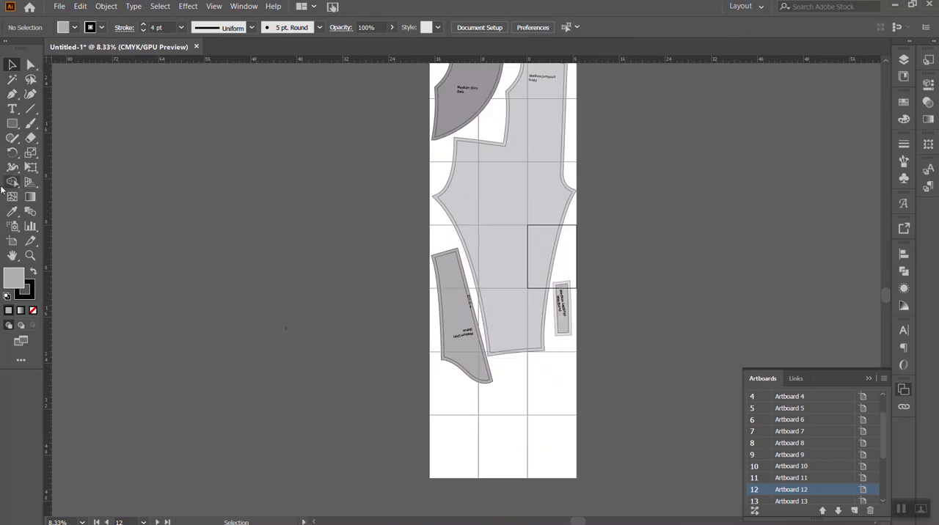
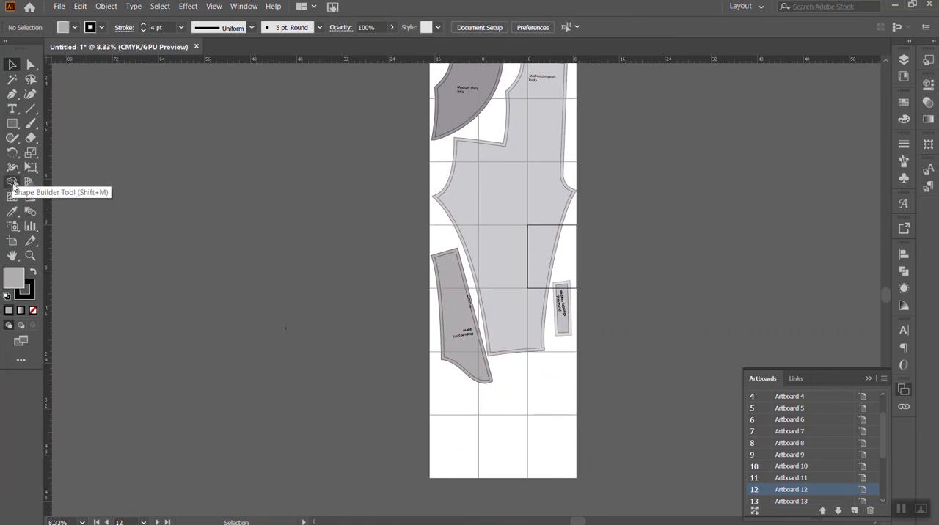
- Delete the three empty artboards 19, 20 and 21 in the grid's lowest row
{"action": "left_click", "coordinate": [11, 240]}
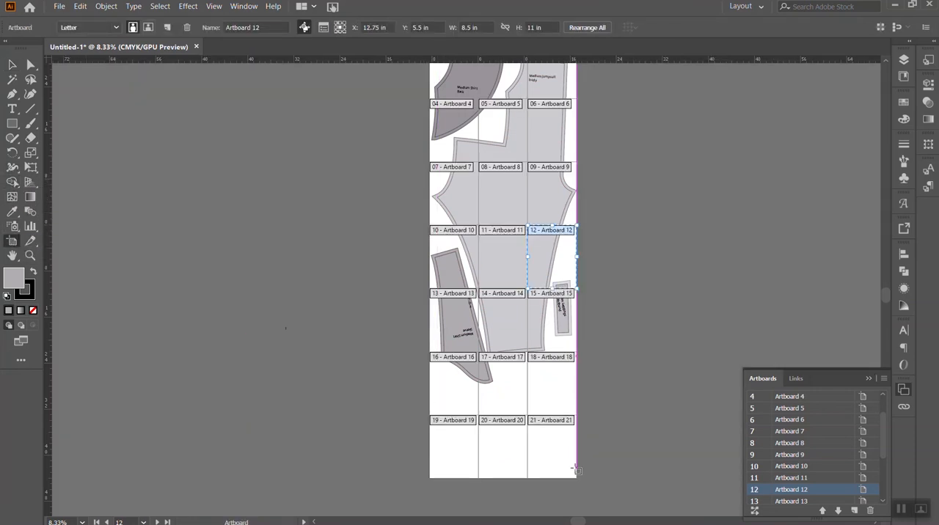
{"action": "left_click", "coordinate": [560, 453]}
{"action": "key", "text": "Delete"}
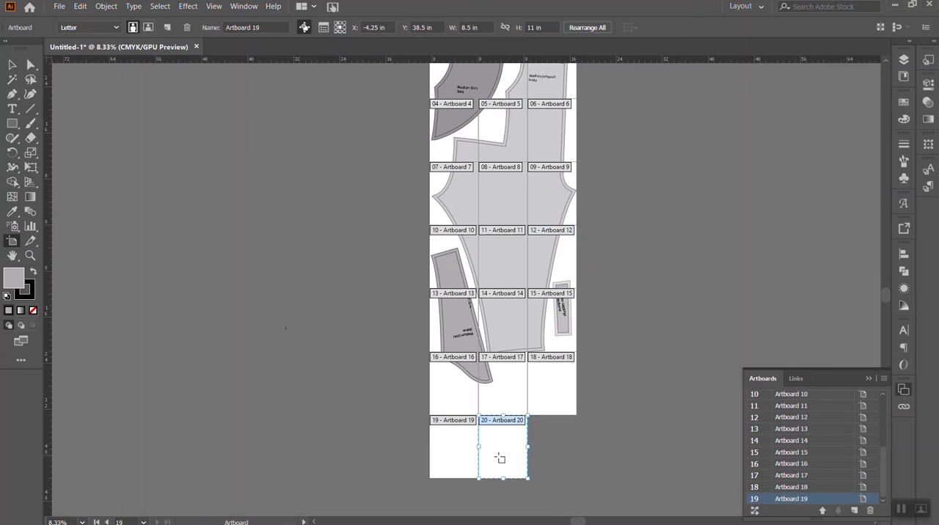
{"action": "key", "text": "Delete"}
{"action": "key", "text": "Delete"}
{"action": "scroll", "coordinate": [339, 265], "scroll_direction": "up", "scroll_amount": 3}
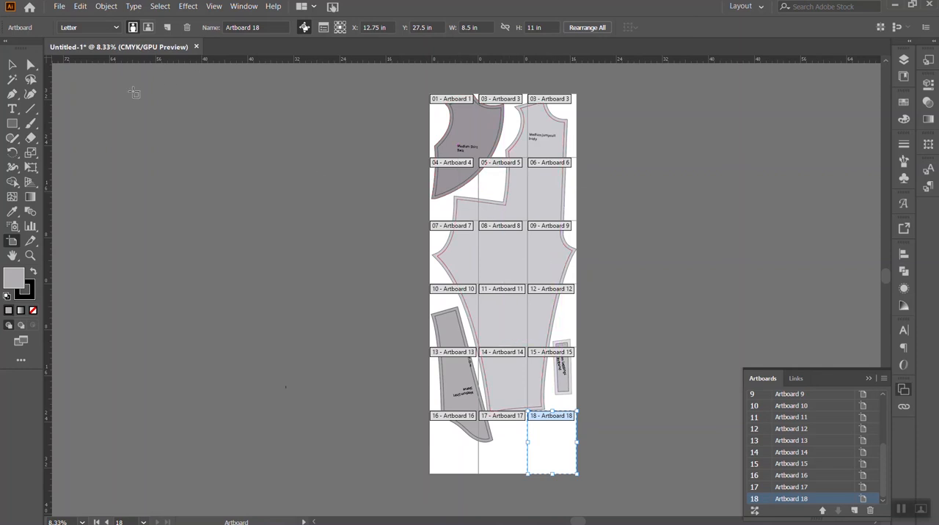
- Select all pattern pieces and labels, lower their opacity to about 51%, and deselect them
{"action": "left_click", "coordinate": [12, 64]}
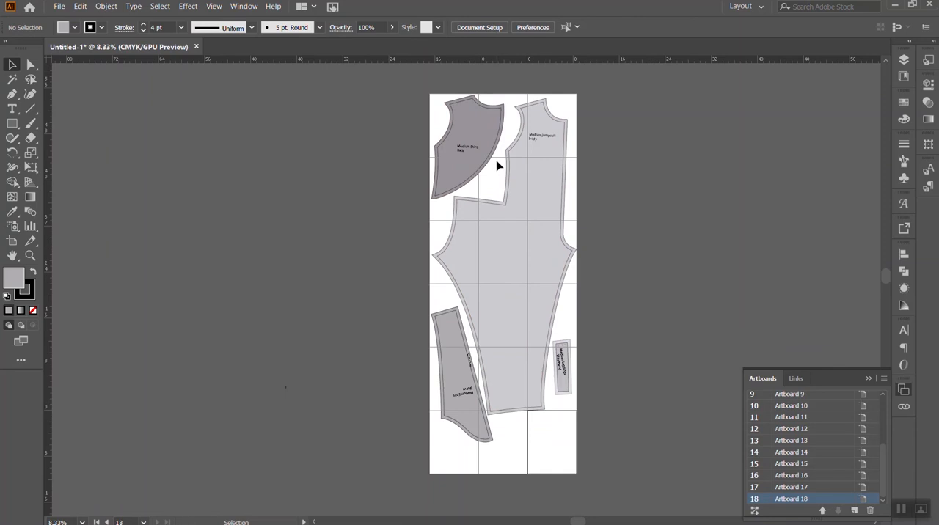
{"action": "key", "text": "ctrl+a"}
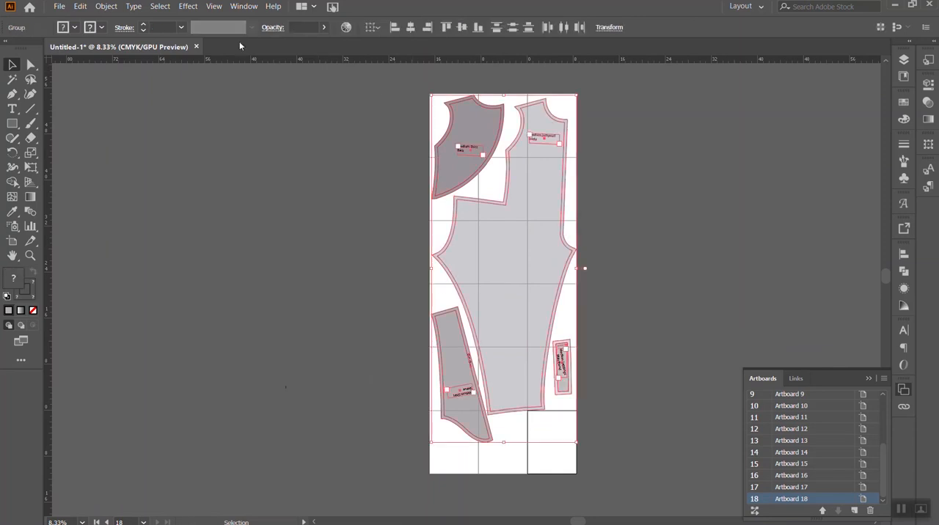
{"action": "left_click_drag", "start_coordinate": [321, 42], "coordinate": [299, 42]}
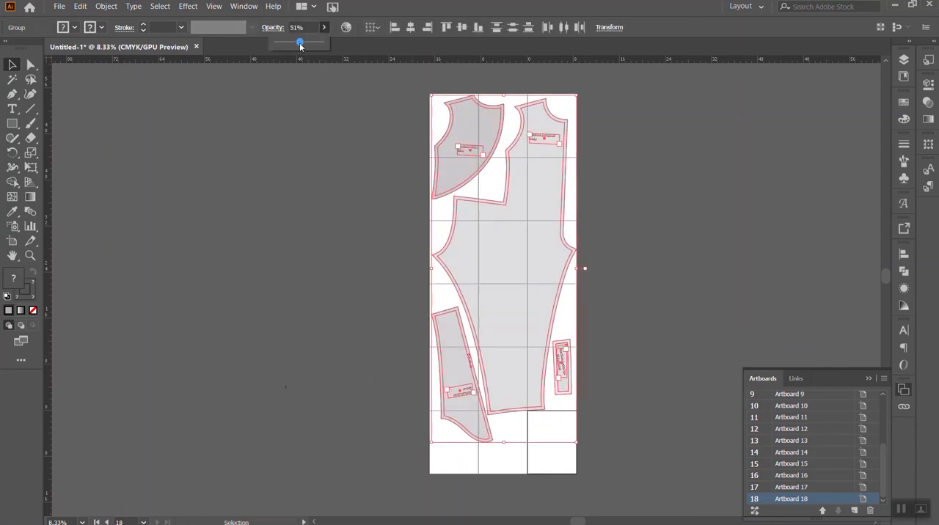
{"action": "left_click", "coordinate": [207, 162]}
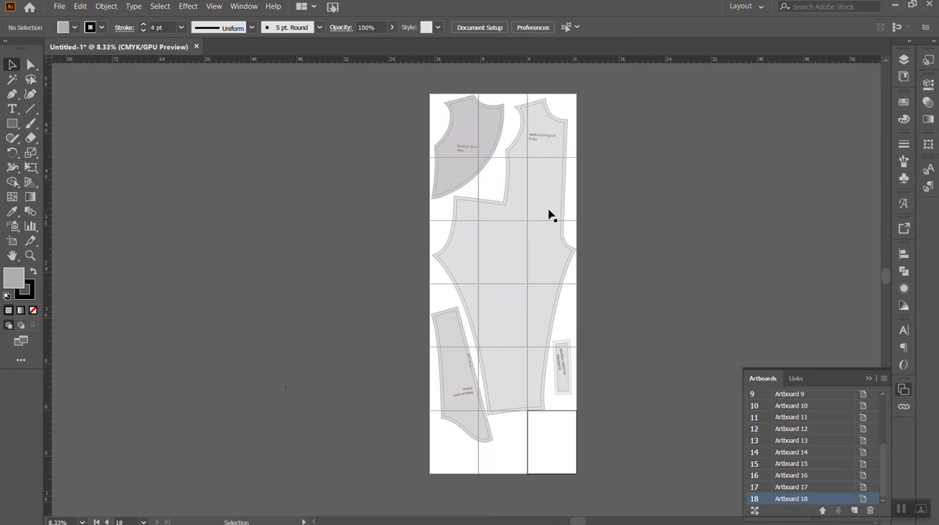
- Draw narrow rectangles across the vertical artboard seams, about 1.15 by 6.04 in on the shirt back and 0.6 by 2.8 in on the jumpsuit body
{"action": "scroll", "coordinate": [661, 180], "scroll_direction": "up", "scroll_amount": 2}
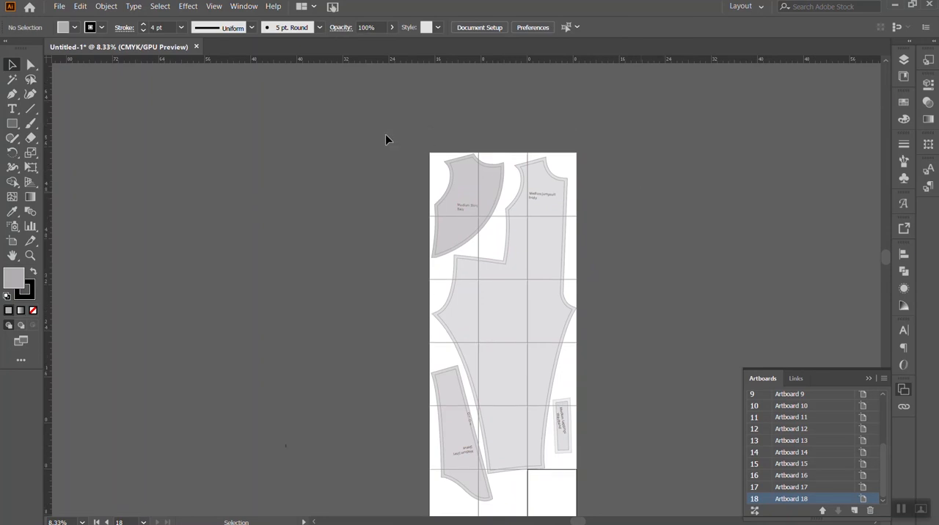
{"action": "key", "text": "ctrl+plus"}
{"action": "scroll", "coordinate": [475, 193], "scroll_direction": "up", "scroll_amount": 3}
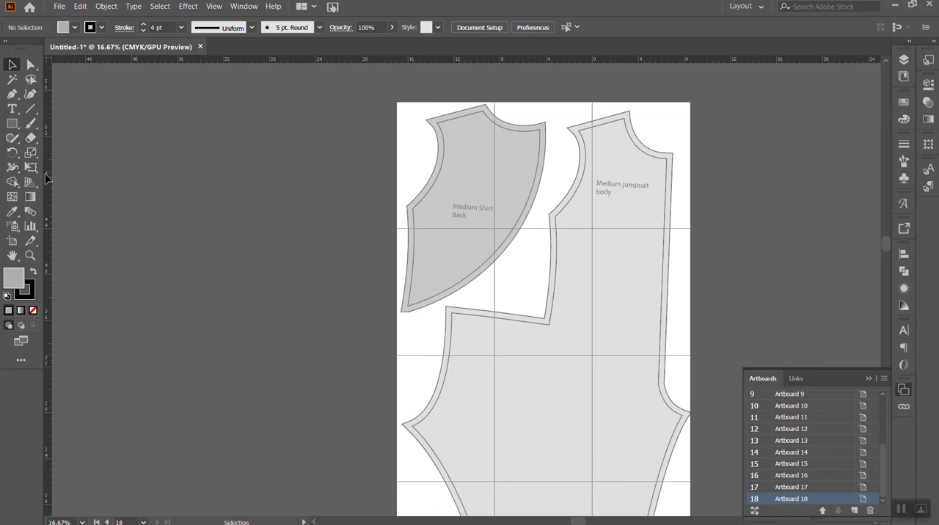
{"action": "left_click", "coordinate": [14, 126]}
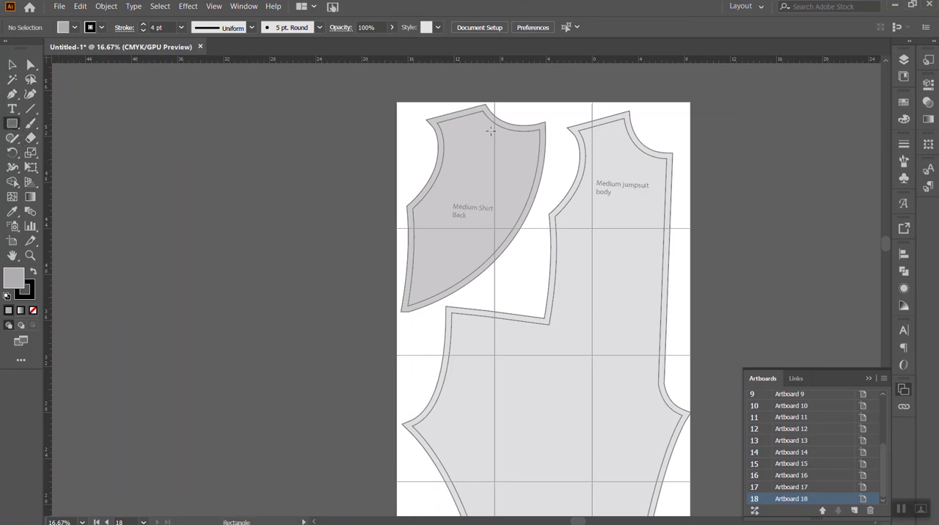
{"action": "left_click_drag", "start_coordinate": [487, 130], "coordinate": [501, 199]}
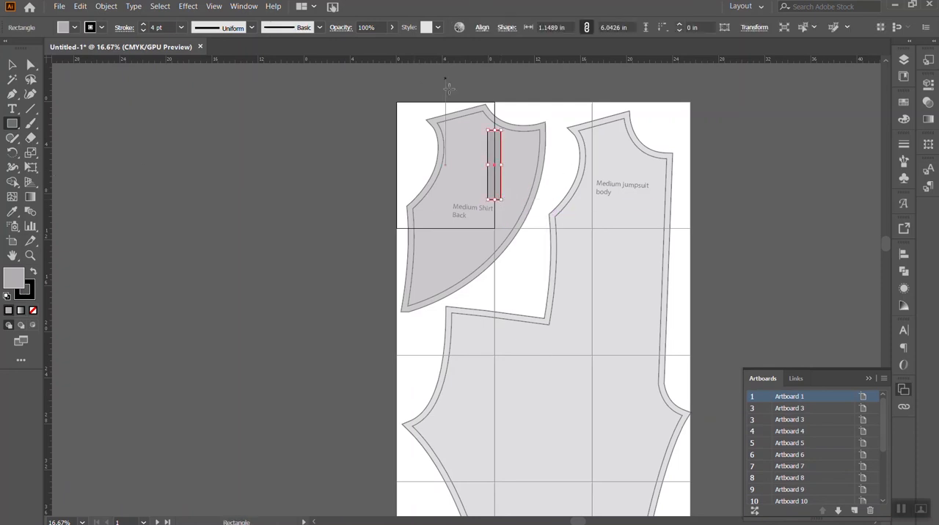
{"action": "left_click_drag", "start_coordinate": [589, 131], "coordinate": [596, 209]}
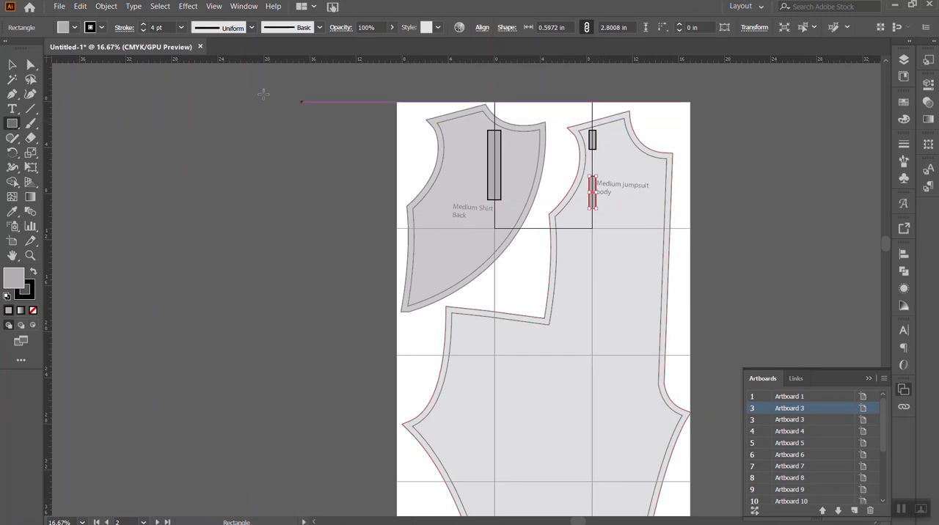
- Widen the shirt back rectangle to about 2.28 in and the jumpsuit's lower one to about 1.7 in, and delete the small rectangle above it
{"action": "left_click", "coordinate": [12, 65]}
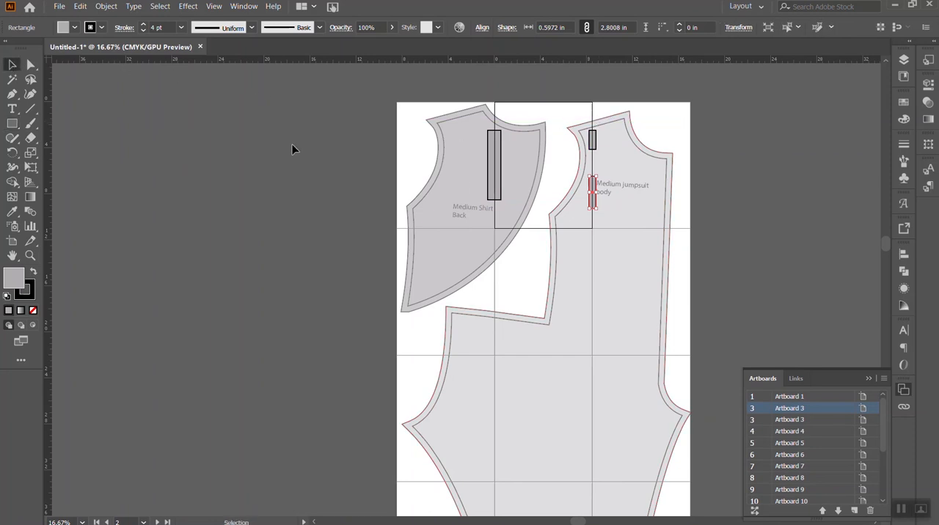
{"action": "left_click", "coordinate": [496, 171]}
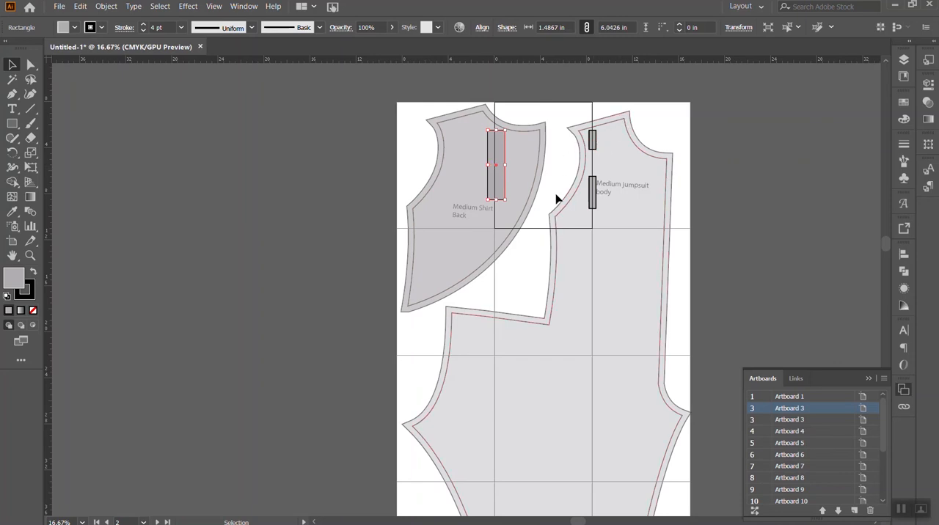
{"action": "scroll", "coordinate": [610, 222], "scroll_direction": "down", "scroll_amount": 3}
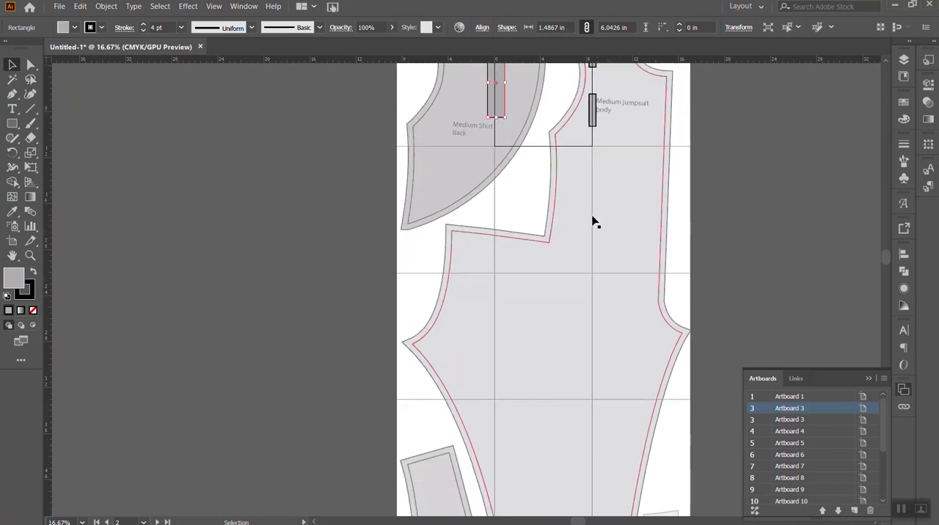
{"action": "scroll", "coordinate": [557, 299], "scroll_direction": "up", "scroll_amount": 3}
{"action": "scroll", "coordinate": [555, 297], "scroll_direction": "up", "scroll_amount": 1}
{"action": "left_click_drag", "start_coordinate": [487, 179], "coordinate": [478, 178]}
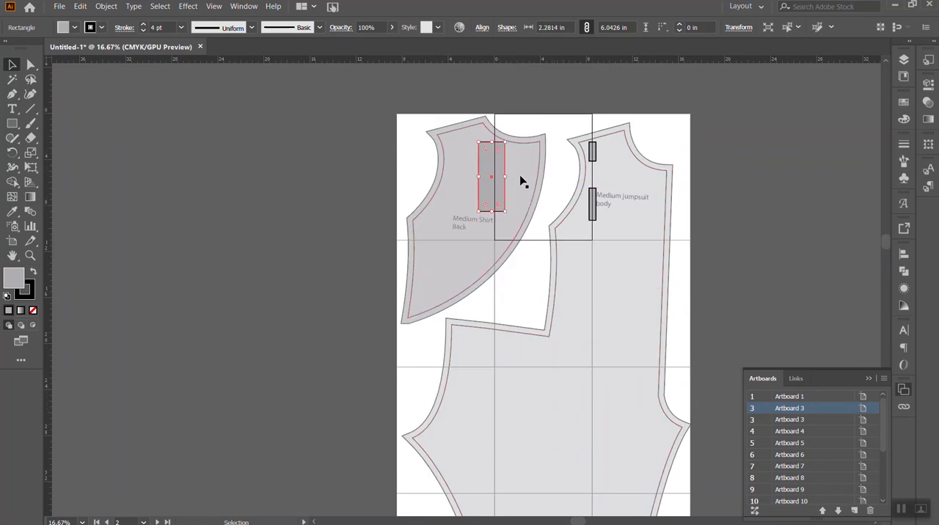
{"action": "left_click", "coordinate": [595, 208]}
{"action": "mouse_move", "coordinate": [596, 204]}
{"action": "left_mouse_down"}
{"action": "mouse_move", "coordinate": [604, 205]}
{"action": "mouse_move", "coordinate": [584, 209]}
{"action": "left_mouse_up"}
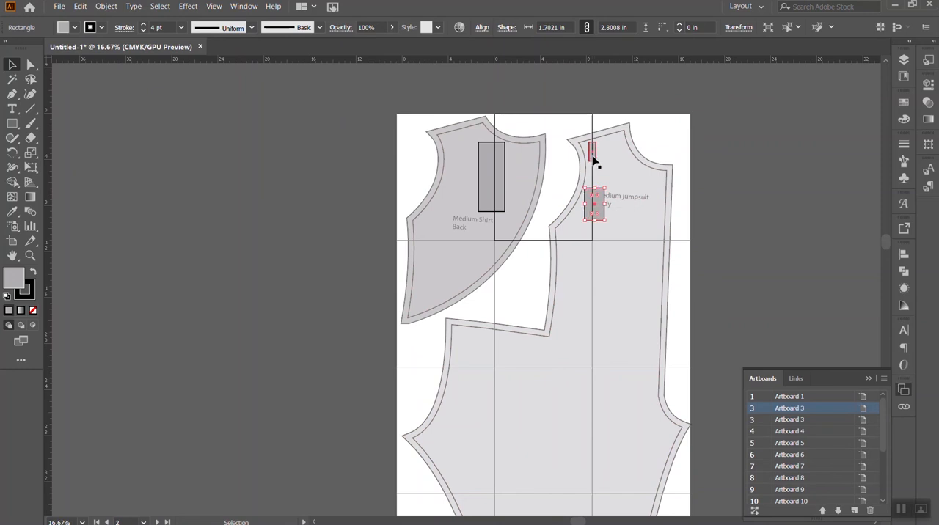
{"action": "left_click", "coordinate": [594, 155]}
{"action": "key", "text": "Delete"}
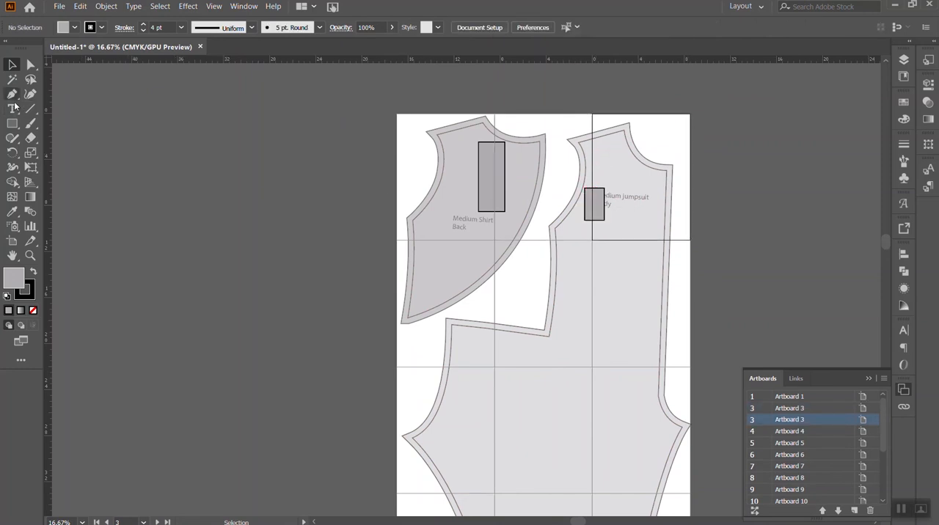
- Add a letter A on each side of the rectangle on the shirt back
{"action": "key", "text": "t"}
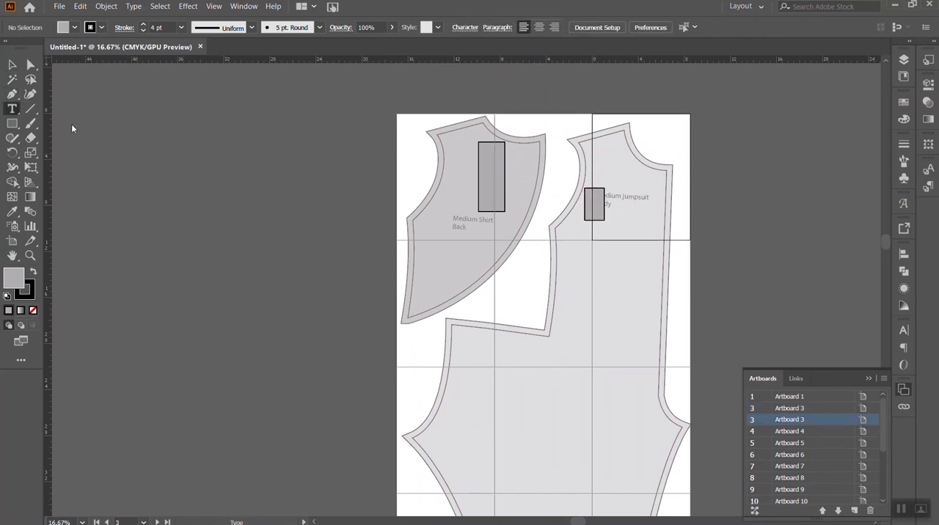
{"action": "left_click", "coordinate": [463, 173]}
{"action": "type", "text": "A"}
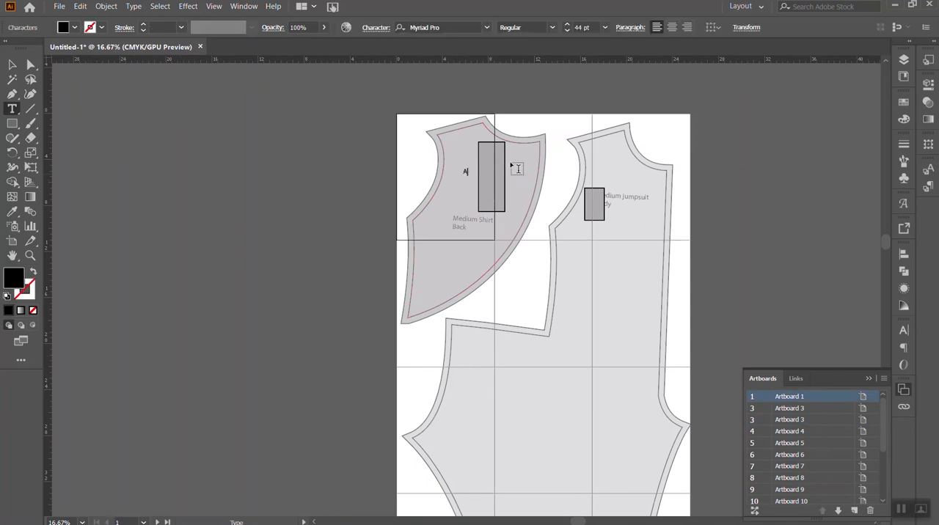
{"action": "left_click", "coordinate": [518, 176]}
{"action": "left_click", "coordinate": [518, 174]}
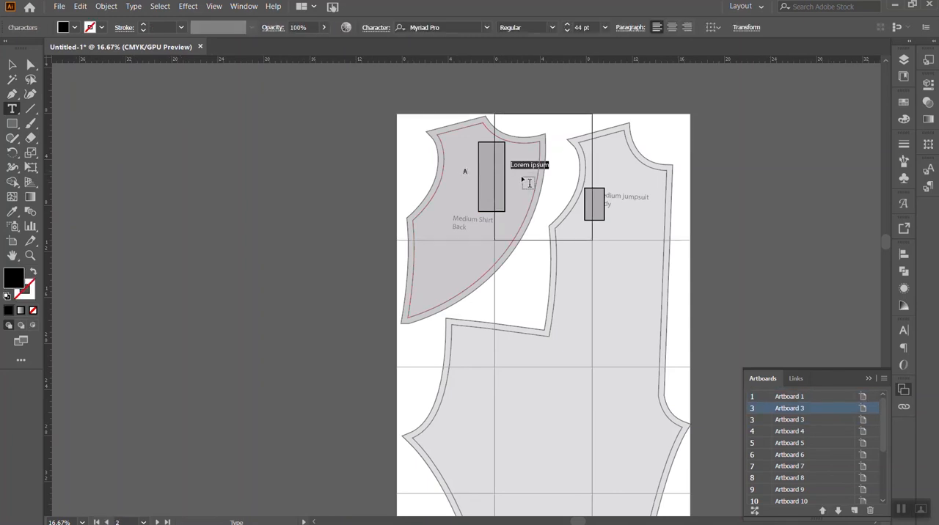
{"action": "type", "text": "A"}
- Move both letters A inside the shirt back rectangle and resize it to a square of about 2.75 in across the artboard seam
{"action": "left_click", "coordinate": [12, 65]}
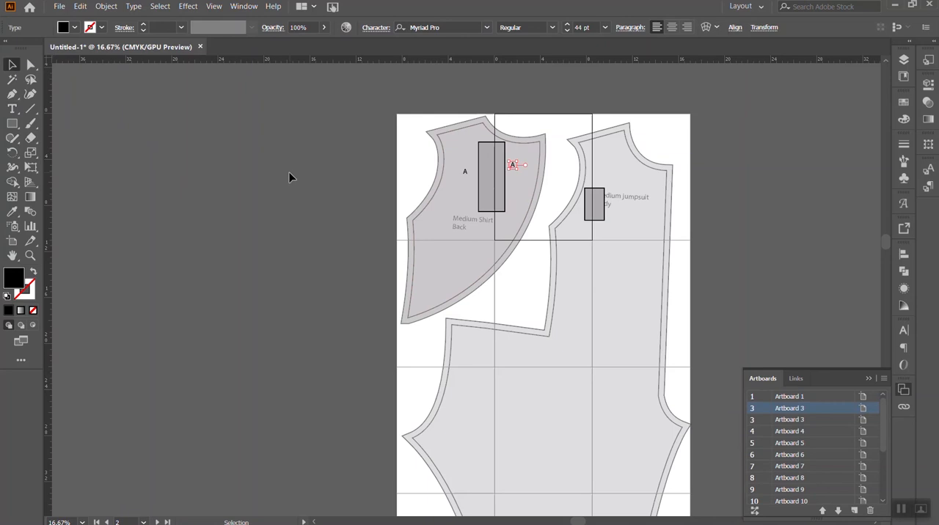
{"action": "left_click_drag", "start_coordinate": [470, 177], "coordinate": [513, 176]}
{"action": "left_click", "coordinate": [505, 178]}
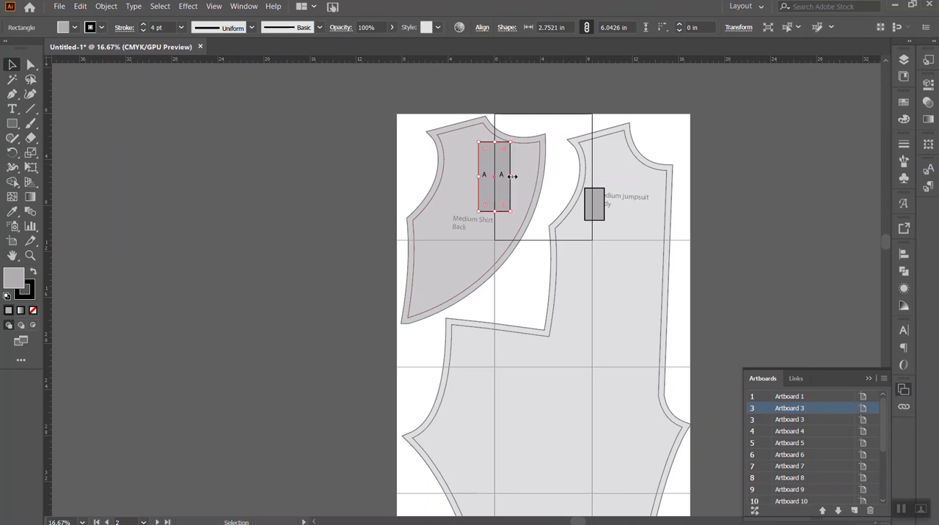
{"action": "left_click", "coordinate": [317, 170]}
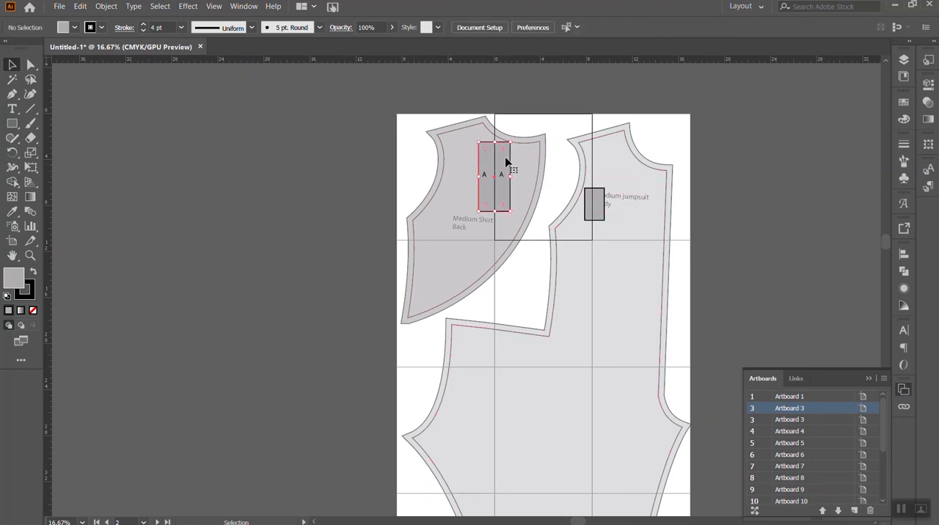
{"action": "left_click", "coordinate": [506, 161]}
{"action": "left_click_drag", "start_coordinate": [495, 142], "coordinate": [495, 158]}
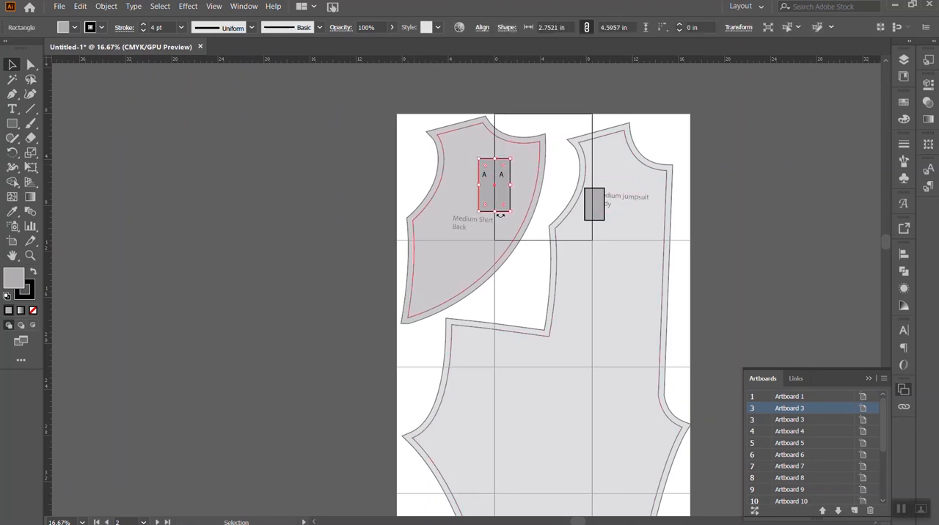
{"action": "left_click_drag", "start_coordinate": [496, 213], "coordinate": [496, 190]}
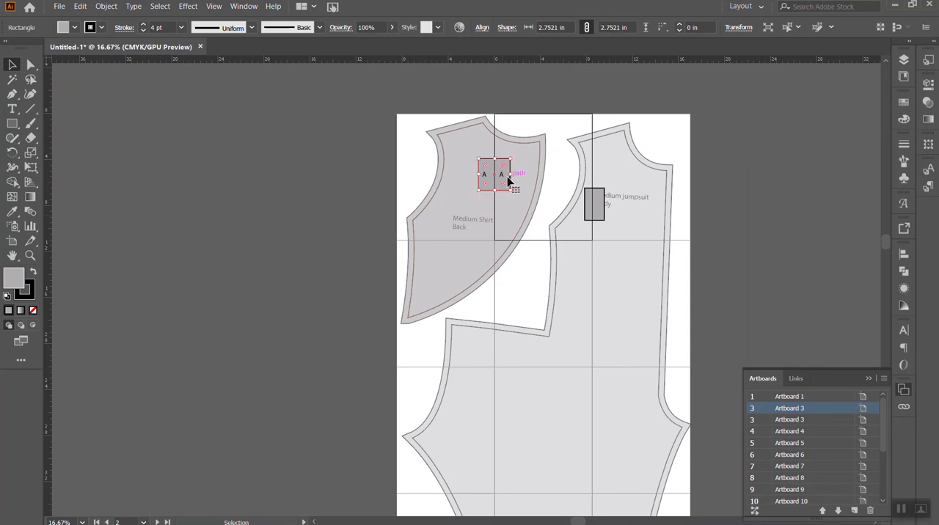
- Replace the rectangle on the jumpsuit body with a copy of the lettered square, placed across the artboard seam just below the body's label
{"action": "left_click", "coordinate": [606, 221]}
{"action": "key", "text": "Delete"}
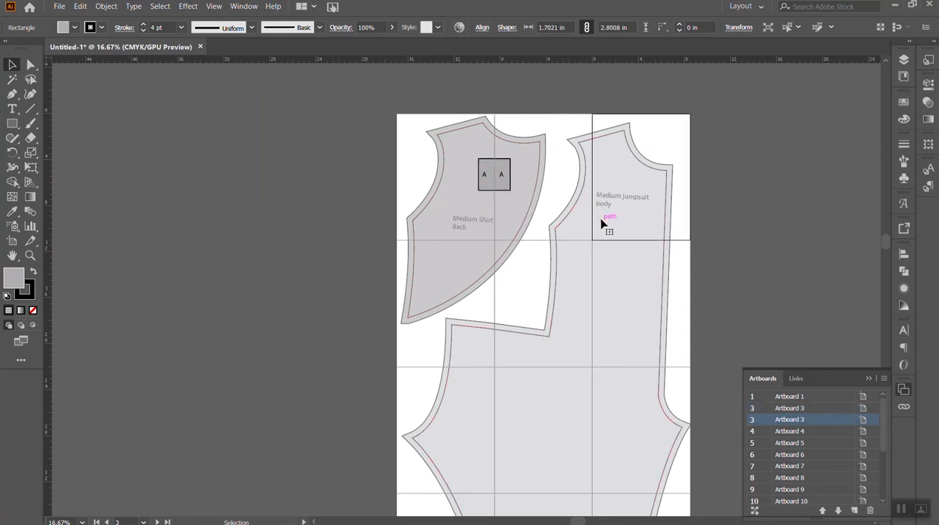
{"action": "left_click", "coordinate": [504, 190]}
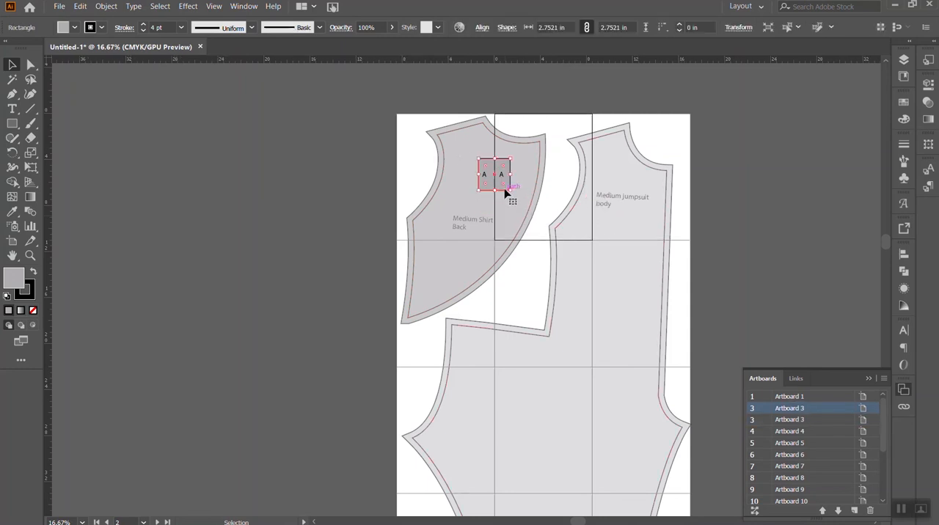
{"action": "left_click", "coordinate": [503, 176], "text": "shift"}
{"action": "left_click_drag", "start_coordinate": [491, 176], "coordinate": [617, 180]}
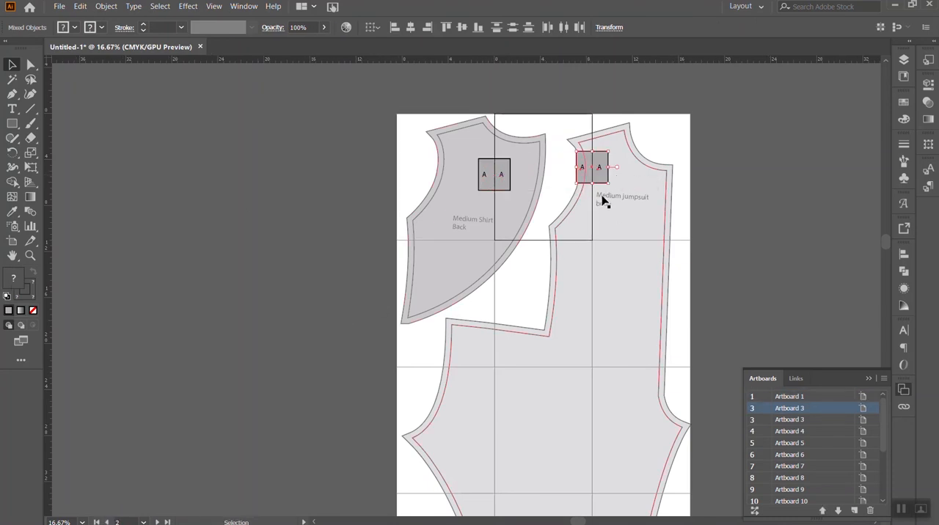
{"action": "left_click_drag", "start_coordinate": [601, 178], "coordinate": [603, 235]}
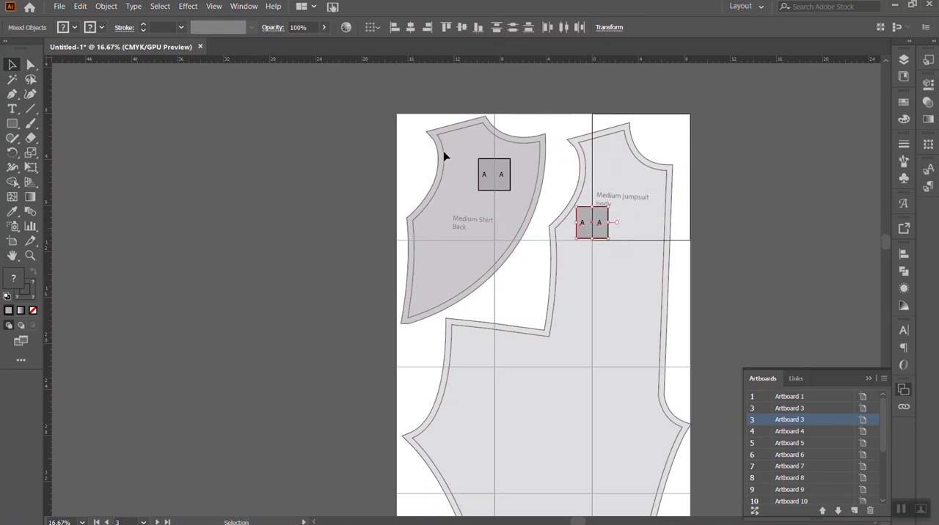
- Select the shirt back's square with both its letters and move the marker slightly down along the seam
{"action": "left_click", "coordinate": [509, 176]}
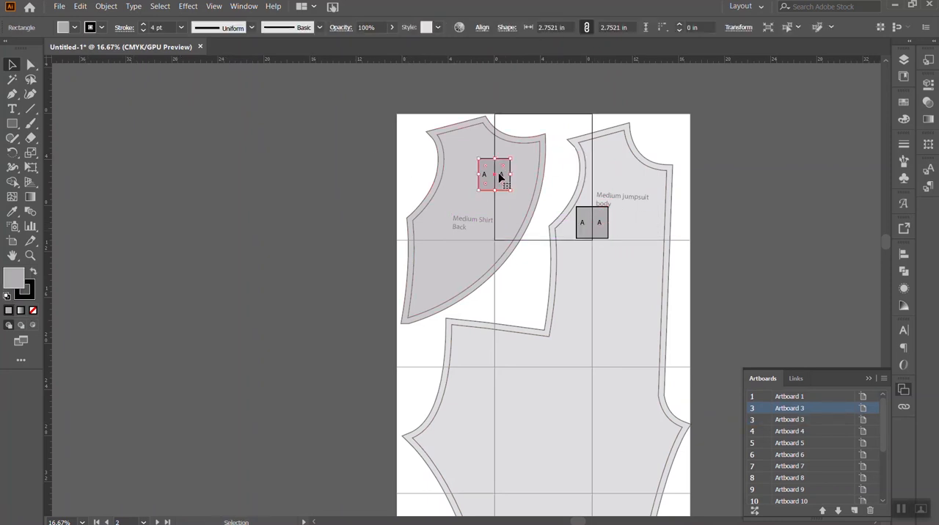
{"action": "left_click", "coordinate": [503, 176], "text": "shift"}
{"action": "left_click", "coordinate": [485, 175], "text": "shift"}
{"action": "mouse_move", "coordinate": [501, 173]}
{"action": "left_mouse_down"}
{"action": "mouse_move", "coordinate": [502, 195]}
{"action": "mouse_move", "coordinate": [505, 160]}
{"action": "mouse_move", "coordinate": [503, 180]}
{"action": "left_mouse_up"}
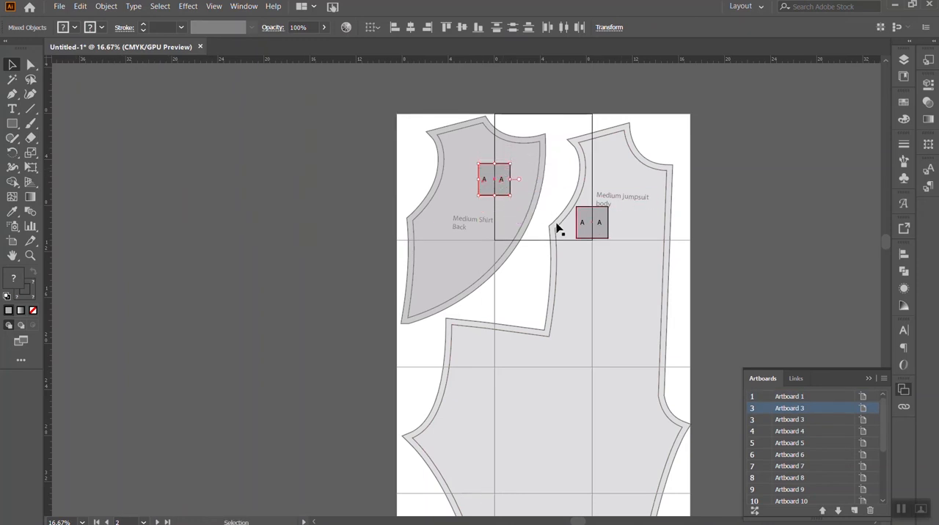
- Add the text label "Artboard 1" in the first artboard's upper-left corner, widen its text box to fit, and select it
{"action": "left_click", "coordinate": [12, 109]}
{"action": "left_click", "coordinate": [403, 124]}
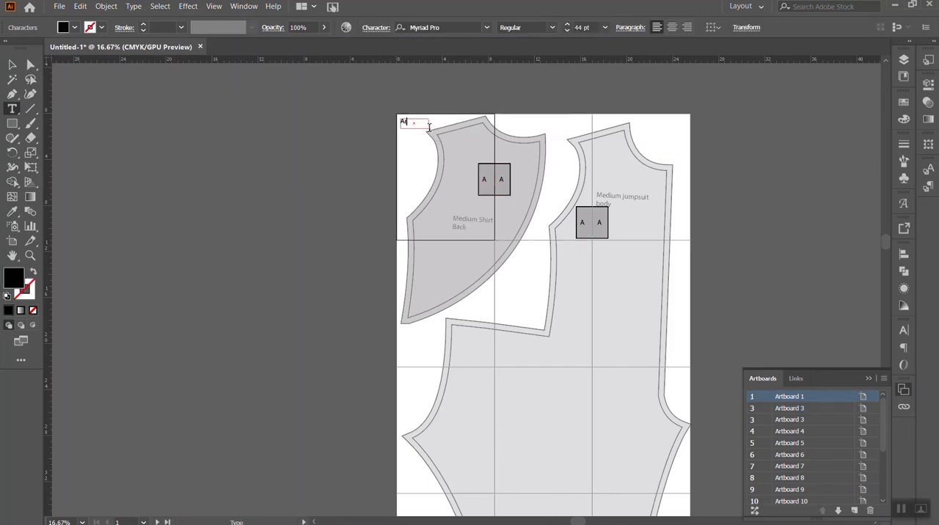
{"action": "left_click", "coordinate": [12, 65]}
{"action": "left_click_drag", "start_coordinate": [430, 128], "coordinate": [438, 130]}
{"action": "left_click", "coordinate": [434, 86]}
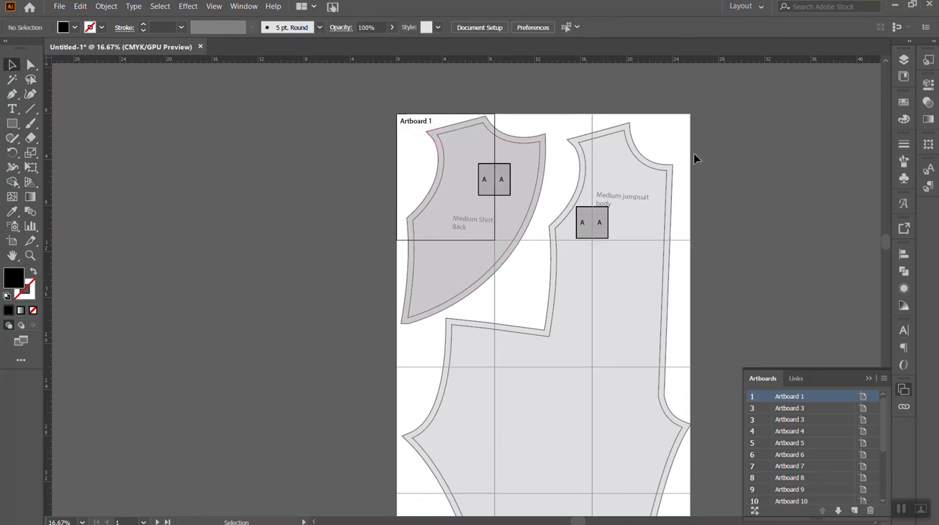
{"action": "left_click", "coordinate": [420, 125]}
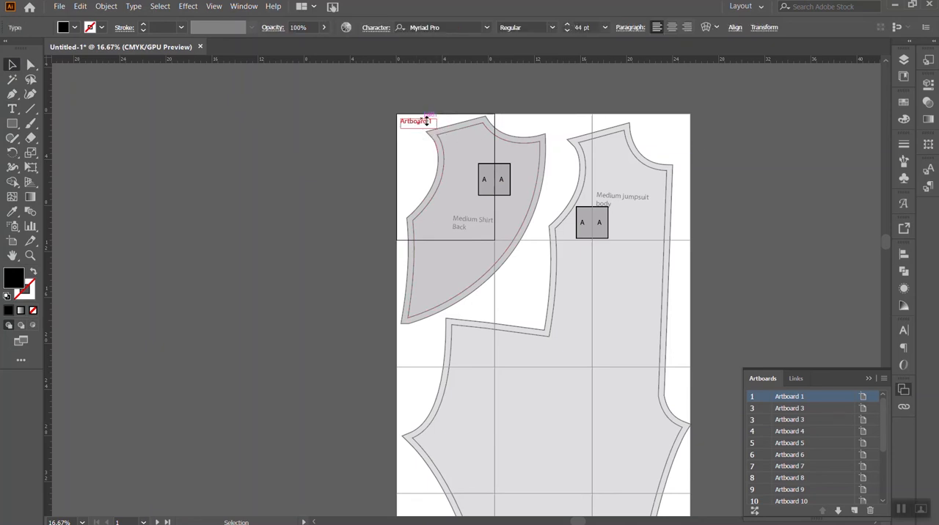
- Copy the "Artboard 1" label to the two neighbouring artboards in the top row and renumber the copies 2 and 3
{"action": "left_click_drag", "start_coordinate": [426, 126], "coordinate": [626, 123]}
{"action": "key", "text": "t"}
{"action": "left_click", "coordinate": [535, 121]}
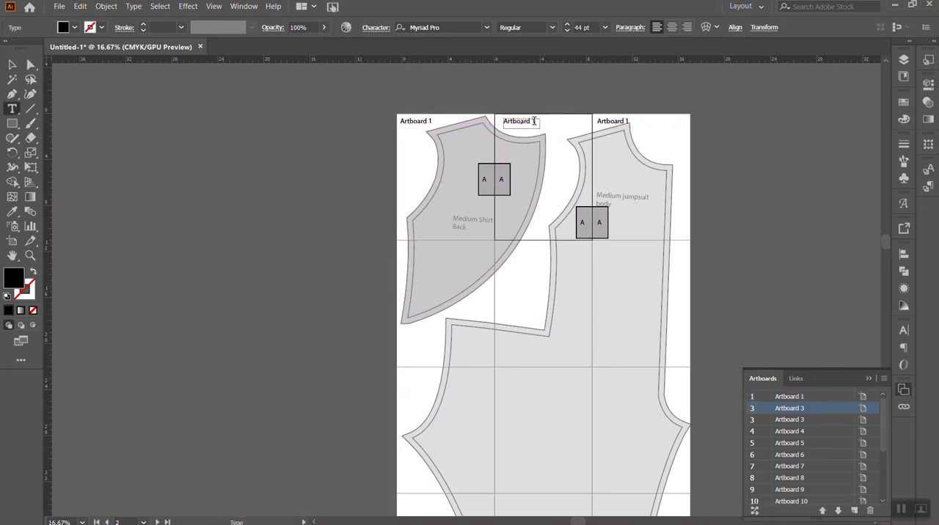
{"action": "key", "text": "BackSpace"}
{"action": "type", "text": "2"}
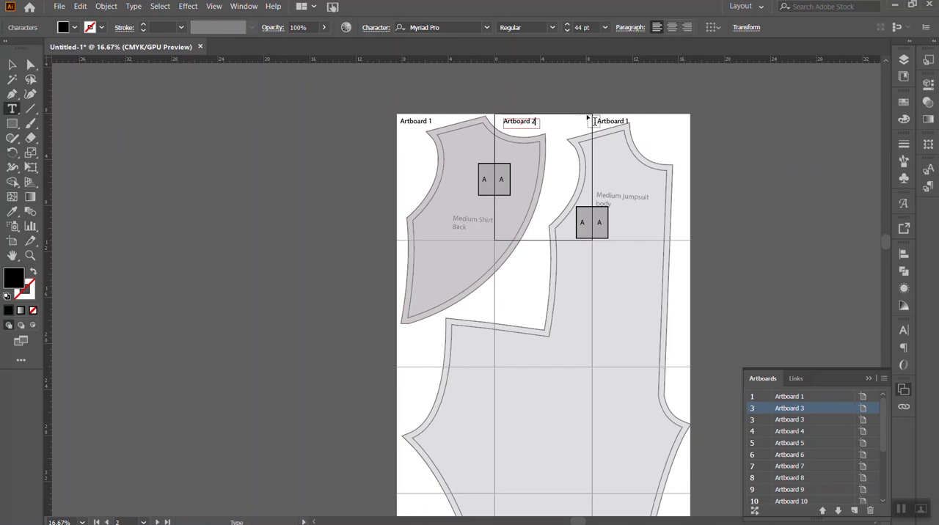
{"action": "left_click", "coordinate": [628, 122]}
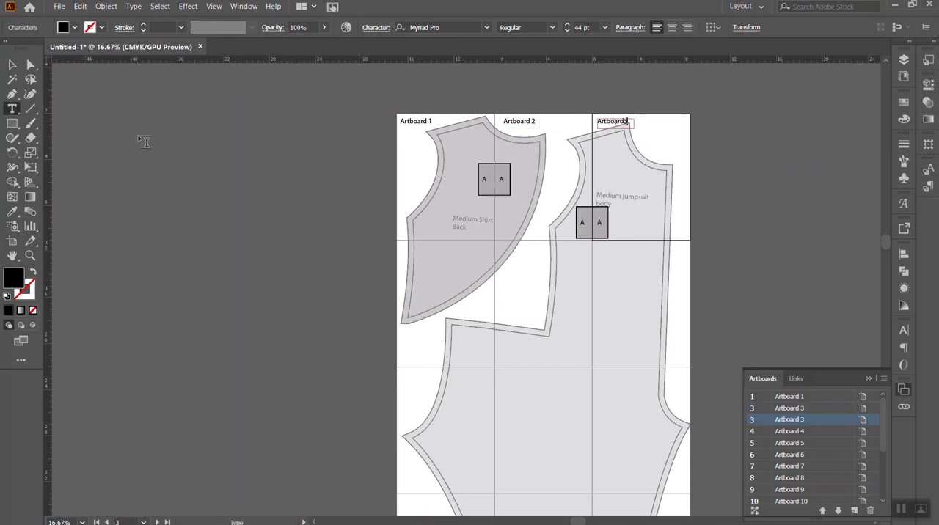
- Change both letters of the marker on the jumpsuit body from A to B
{"action": "left_click", "coordinate": [583, 224]}
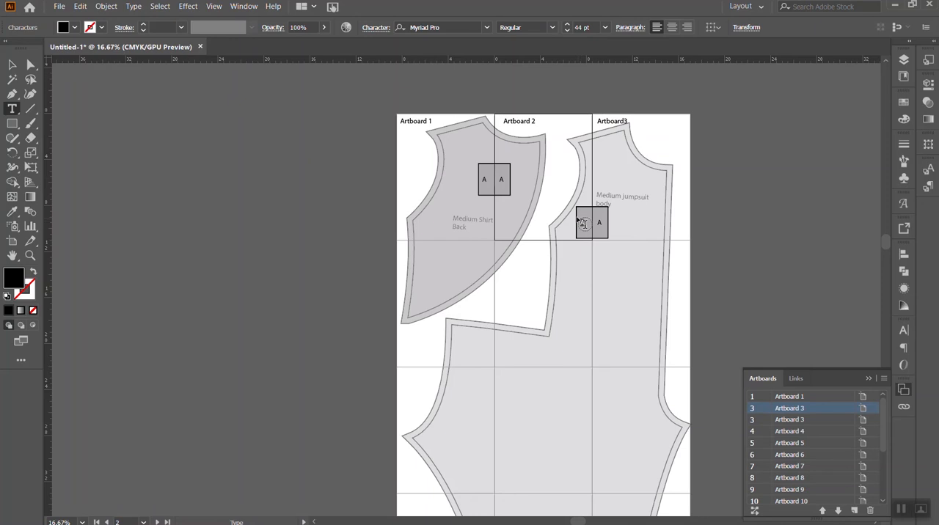
{"action": "type", "text": "B"}
{"action": "left_click", "coordinate": [598, 222]}
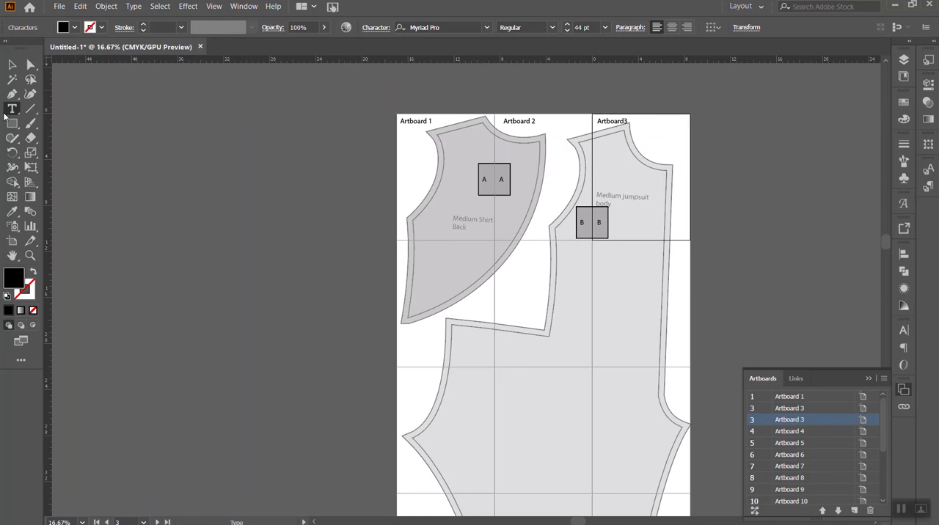
{"action": "left_click", "coordinate": [12, 64]}
{"action": "left_click", "coordinate": [12, 123]}
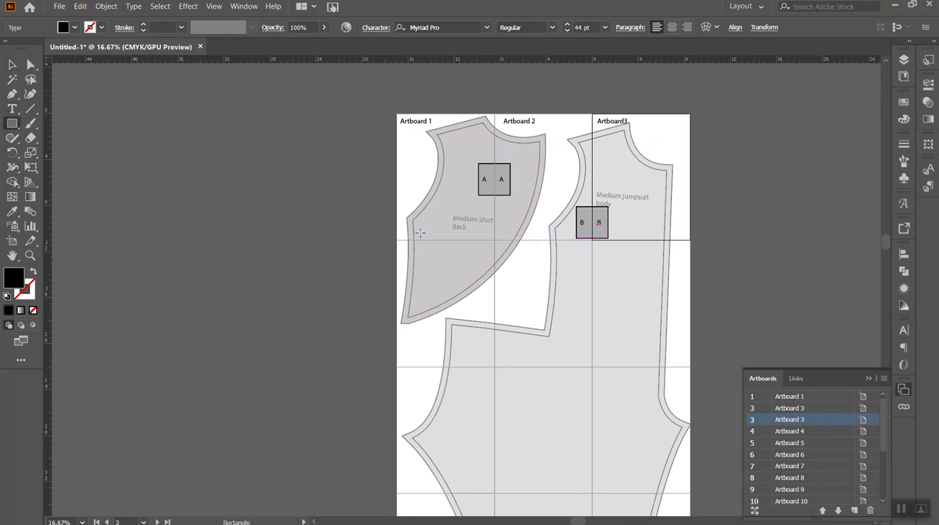
{"action": "key", "text": "v"}
{"action": "left_click", "coordinate": [491, 183]}
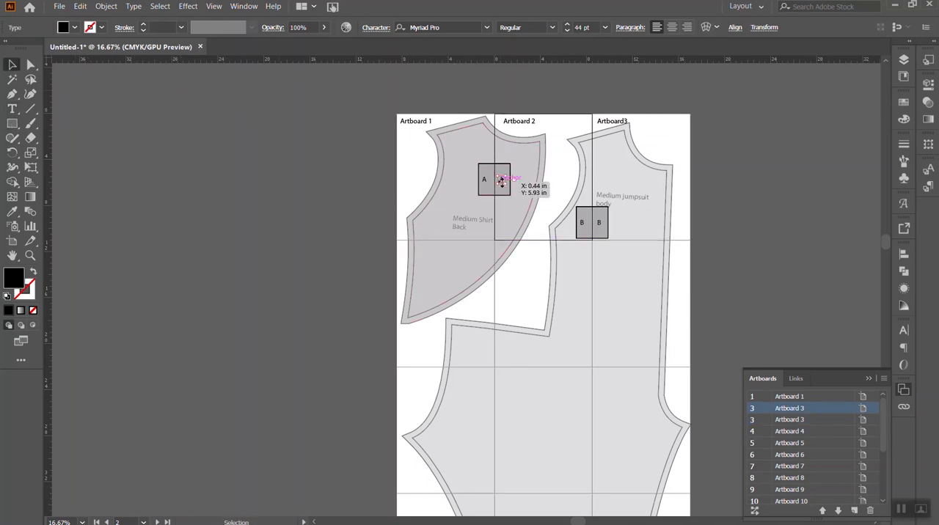
{"action": "left_click_drag", "start_coordinate": [504, 173], "coordinate": [479, 198]}
{"action": "key", "text": "ctrl+z"}
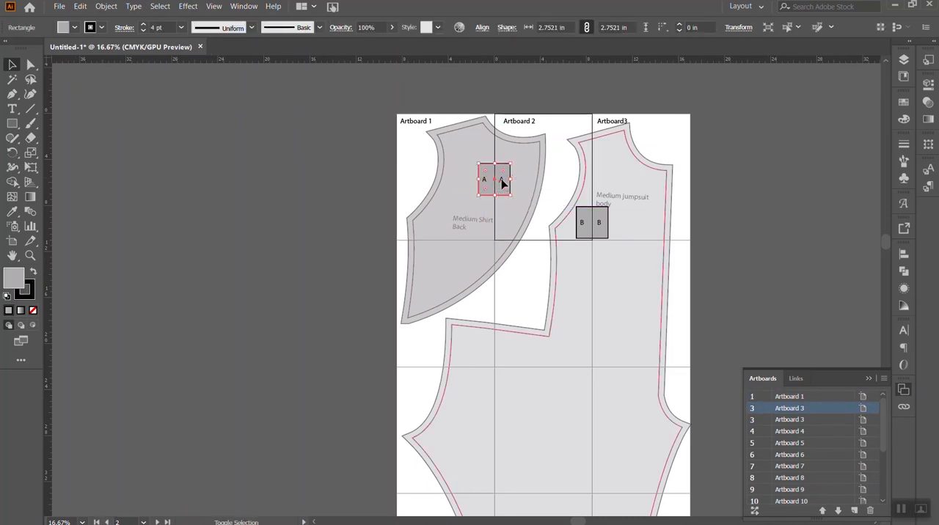
- Copy the shirt back's marker square with both letters A onto the horizontal seam below the first artboard
{"action": "left_click", "coordinate": [501, 182], "text": "shift"}
{"action": "left_click", "coordinate": [486, 181], "text": "shift"}
{"action": "left_click", "coordinate": [485, 181], "text": "shift"}
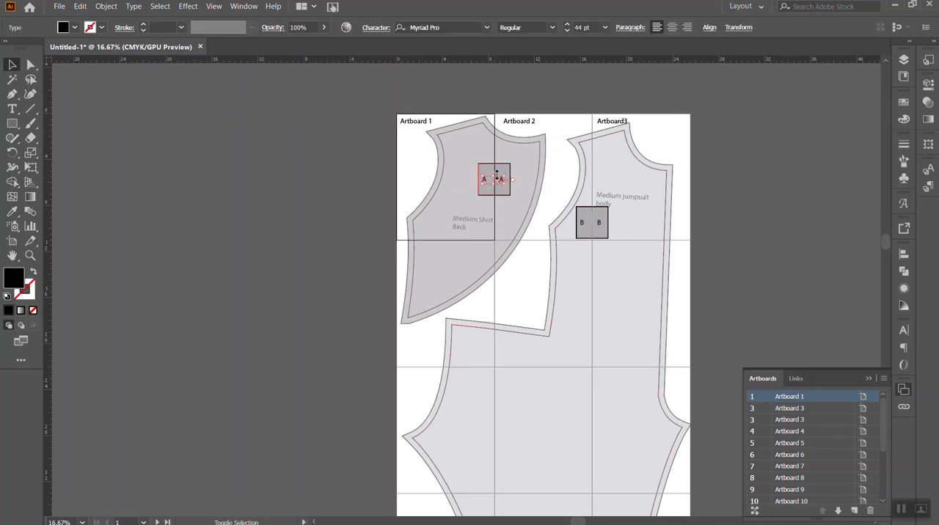
{"action": "left_click", "coordinate": [504, 170], "text": "shift"}
{"action": "left_click", "coordinate": [504, 171], "text": "shift"}
{"action": "left_click_drag", "start_coordinate": [505, 172], "coordinate": [452, 231]}
{"action": "key", "text": "t"}
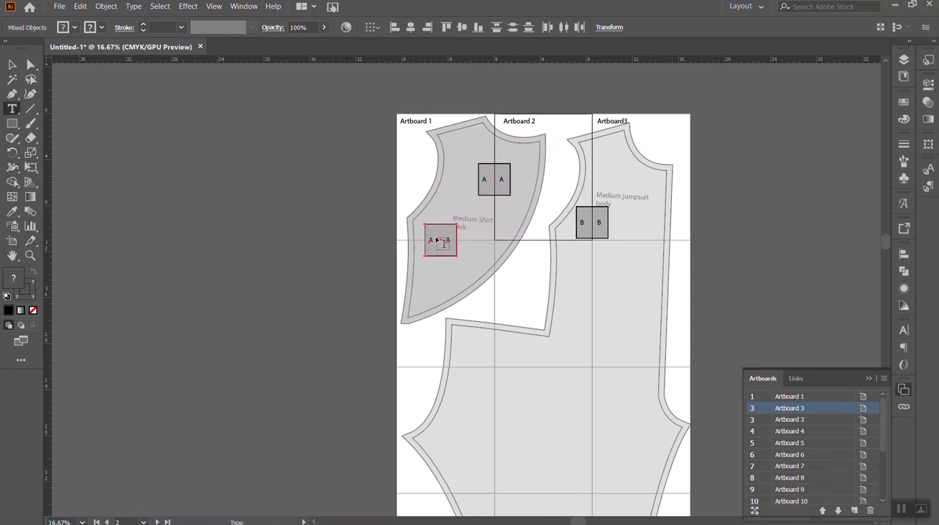
{"action": "left_click", "coordinate": [431, 242]}
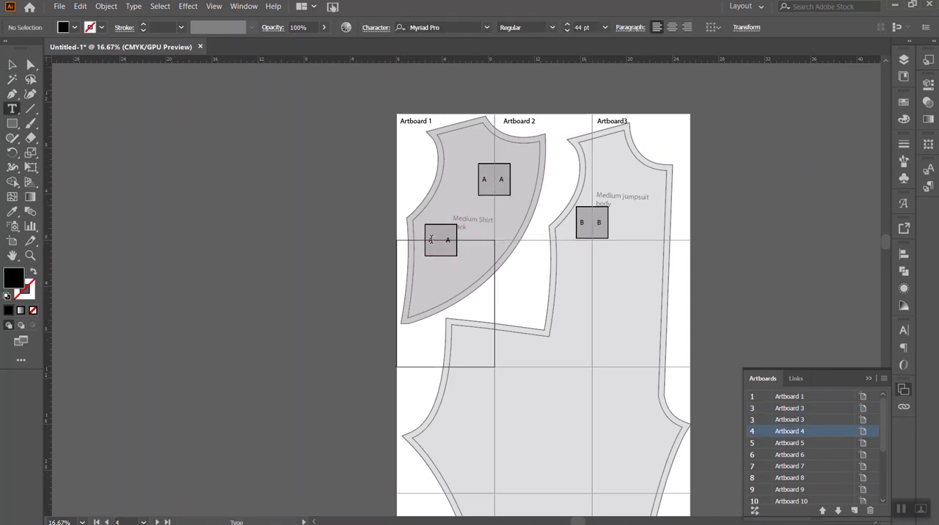
{"action": "left_click", "coordinate": [431, 238]}
{"action": "left_click", "coordinate": [15, 63]}
{"action": "left_click", "coordinate": [325, 257]}
{"action": "key", "text": "t"}
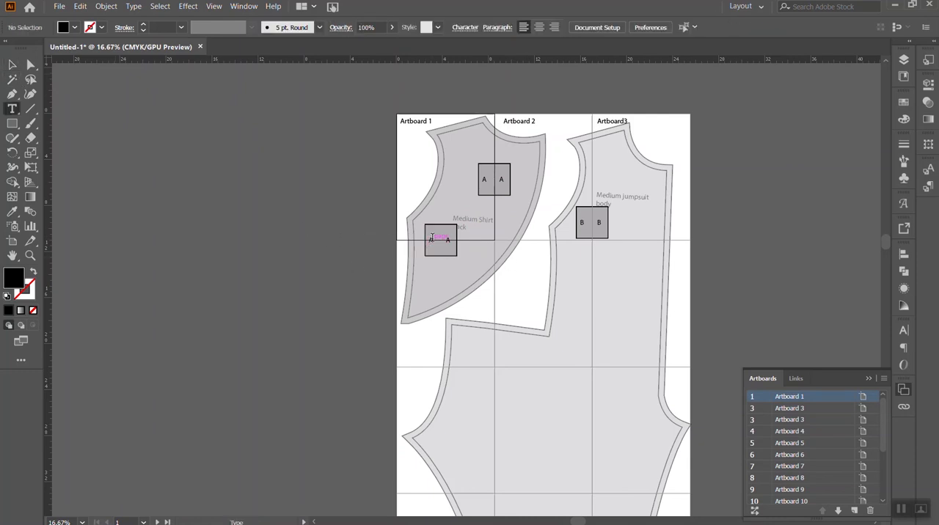
{"action": "left_click", "coordinate": [432, 238]}
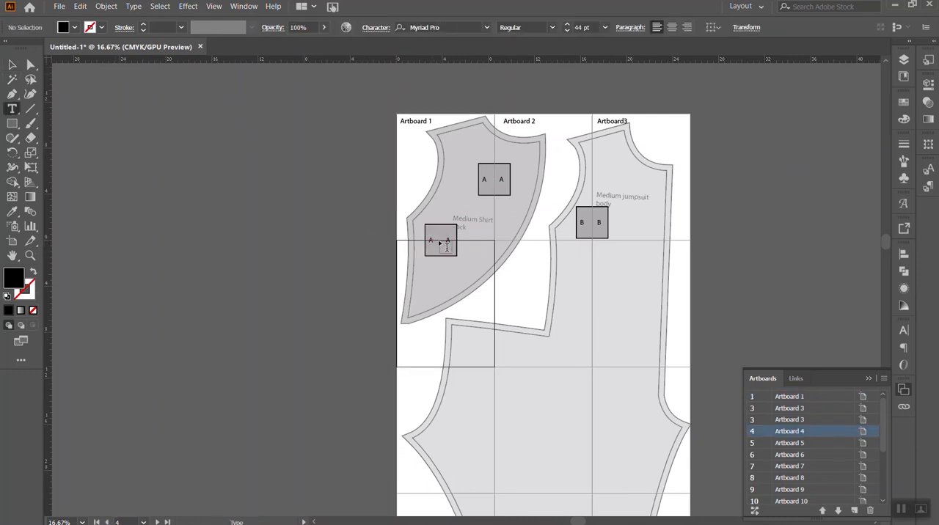
{"action": "key", "text": "Escape"}
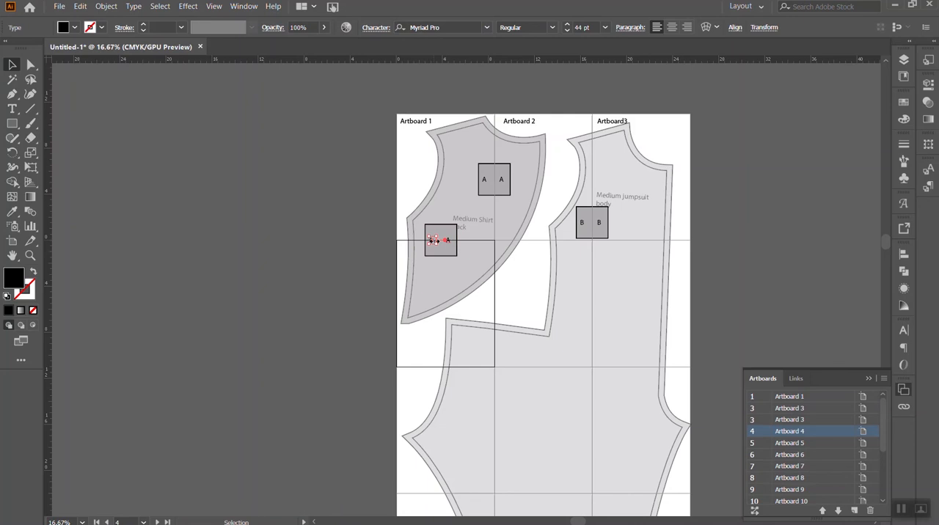
- Change the right-hand letter of the copied marker on the horizontal seam to C
{"action": "key", "text": "t"}
{"action": "left_click", "coordinate": [448, 239]}
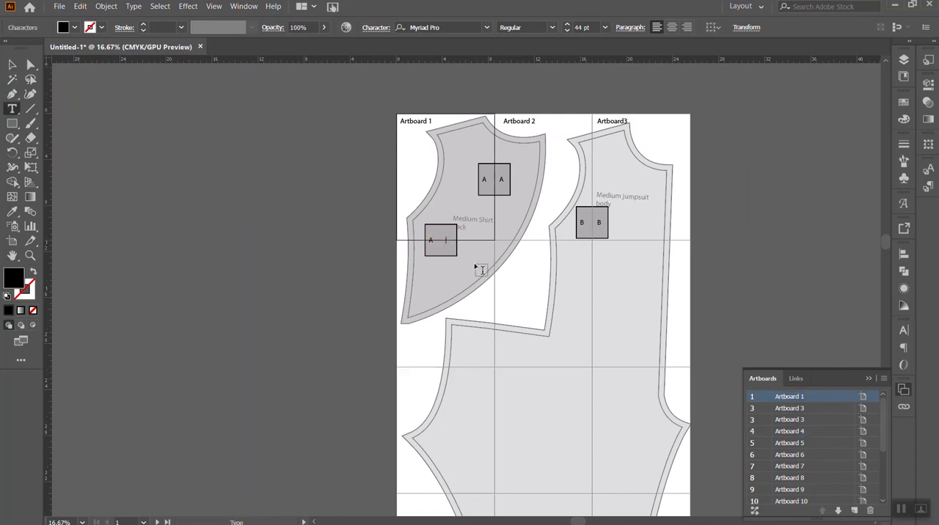
{"action": "type", "text": "C"}
{"action": "left_click", "coordinate": [491, 276]}
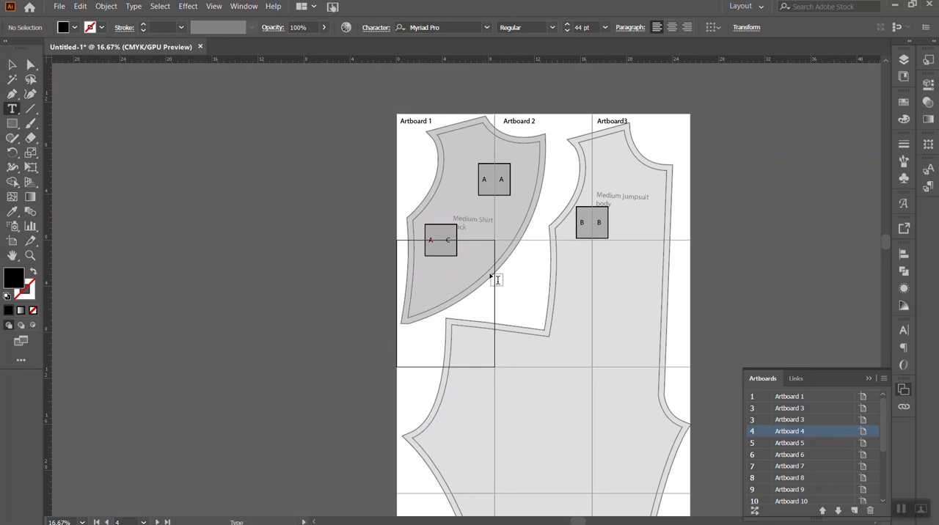
- Change the remaining letter A in the copied marker on the horizontal seam to C
{"action": "key", "text": "v"}
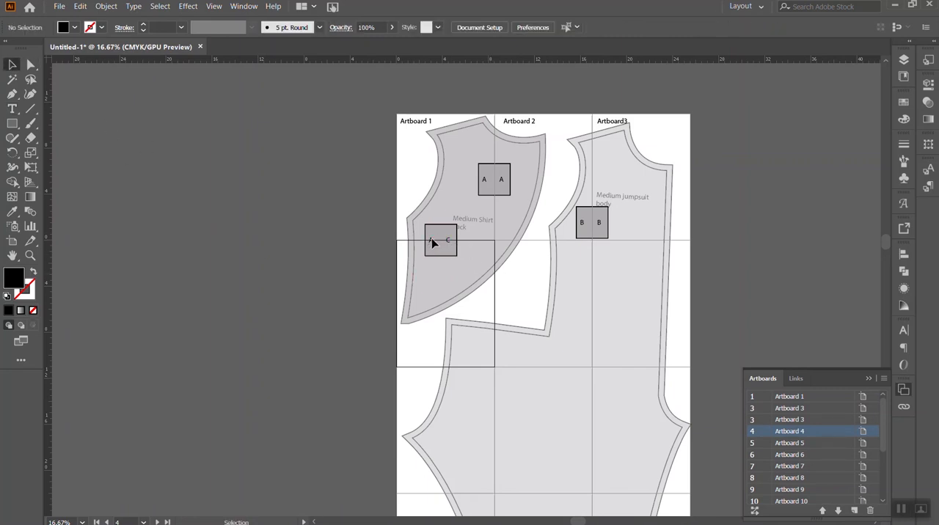
{"action": "left_click", "coordinate": [432, 241]}
{"action": "left_click_drag", "start_coordinate": [438, 245], "coordinate": [441, 248]}
{"action": "key", "text": "ctrl+z"}
{"action": "key", "text": "t"}
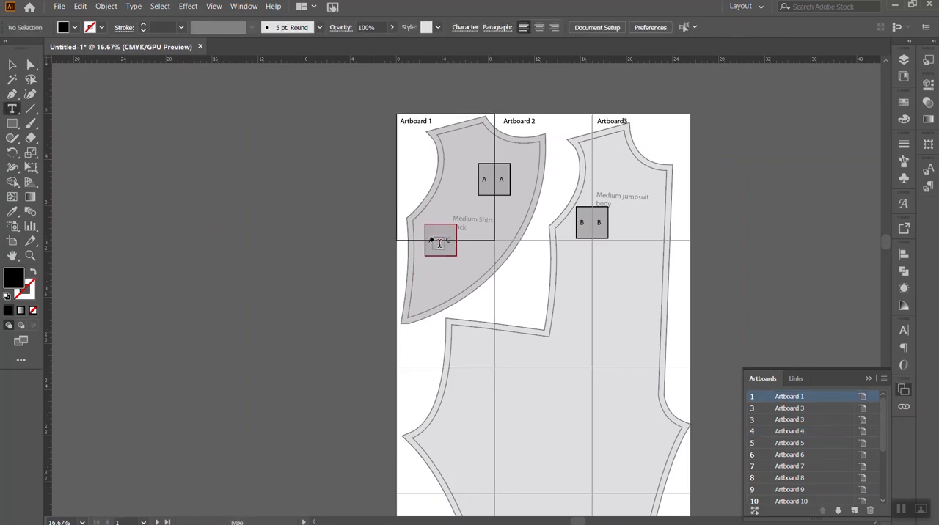
{"action": "left_click", "coordinate": [431, 240]}
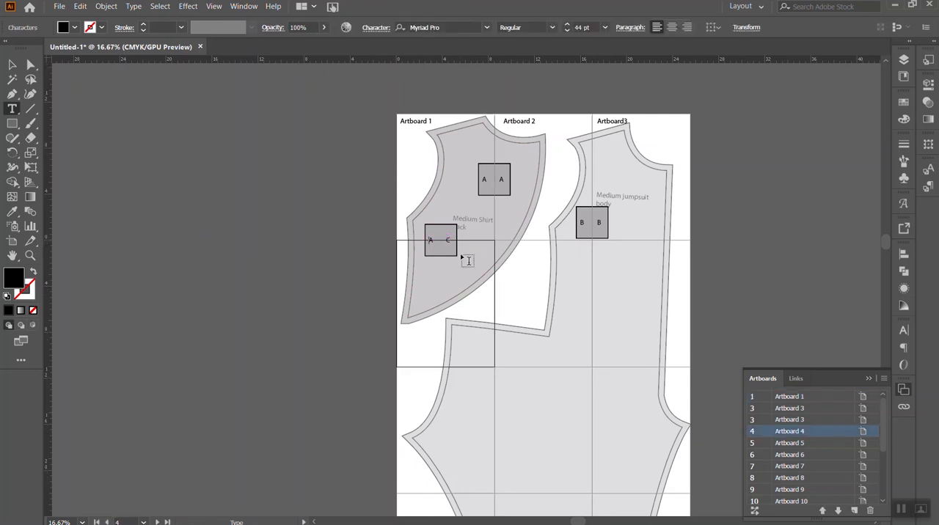
{"action": "key", "text": "Escape"}
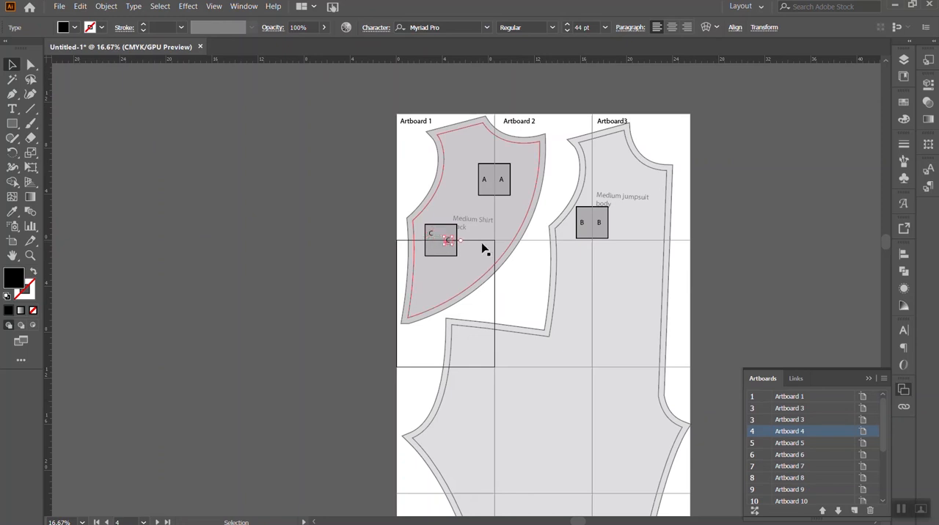
- Stack the two letters C in the marker so that one sits above and one below the horizontal seam
{"action": "key", "text": "Down"}
{"action": "key", "text": "Down"}
{"action": "key", "text": "Down"}
{"action": "key", "text": "Down"}
{"action": "key", "text": "Down"}
{"action": "key", "text": "Down"}
{"action": "left_click", "coordinate": [240, 184]}
{"action": "left_click_drag", "start_coordinate": [432, 236], "coordinate": [440, 249]}
- Move the "Medium Shirt Back" label within its group about 0.6 in left and 1.2 in up, clear of marker C
{"action": "mouse_move", "coordinate": [469, 220]}
{"action": "left_mouse_down"}
{"action": "mouse_move", "coordinate": [457, 210]}
{"action": "mouse_move", "coordinate": [465, 213]}
{"action": "left_mouse_up"}
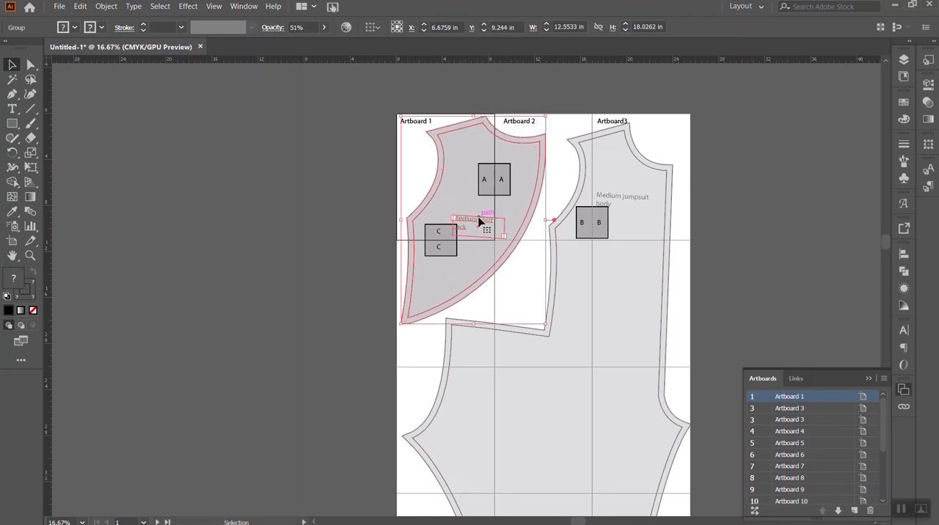
{"action": "double_click", "coordinate": [478, 223]}
{"action": "left_click_drag", "start_coordinate": [481, 223], "coordinate": [469, 212]}
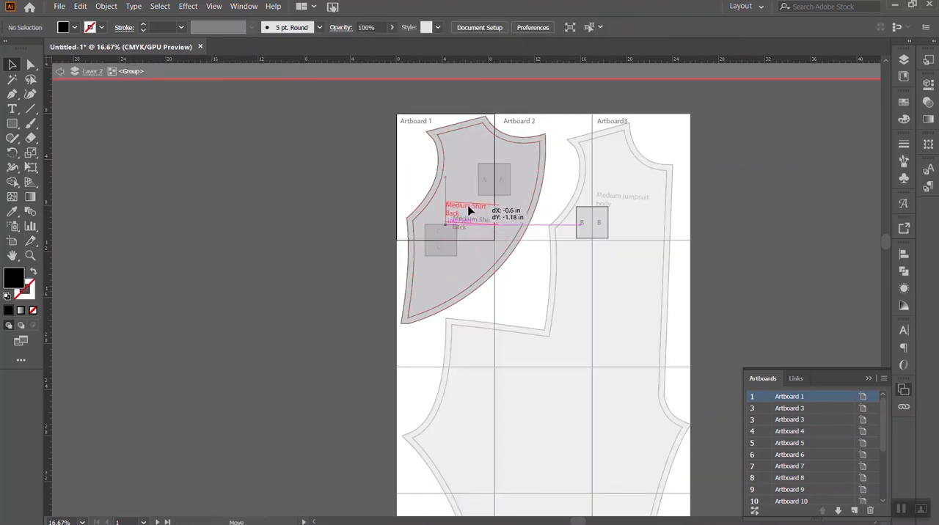
{"action": "left_click", "coordinate": [278, 174]}
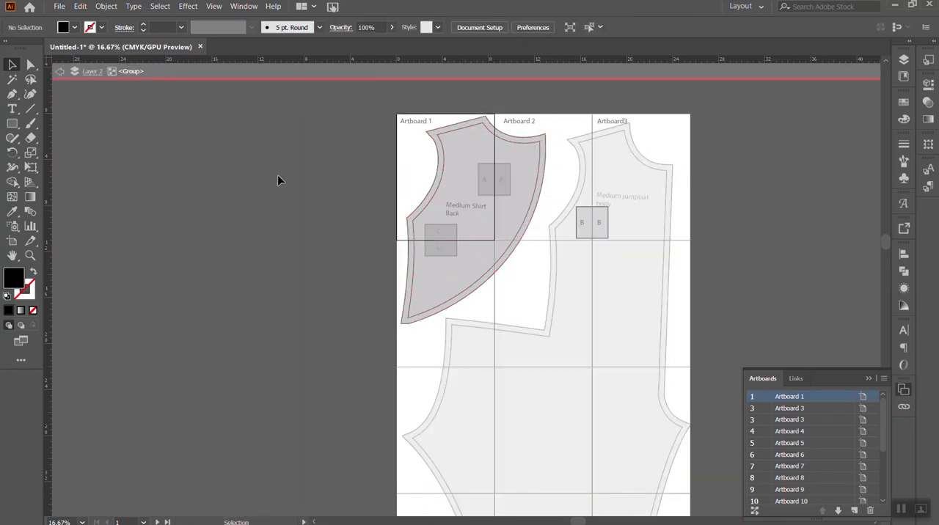
{"action": "double_click", "coordinate": [315, 180]}
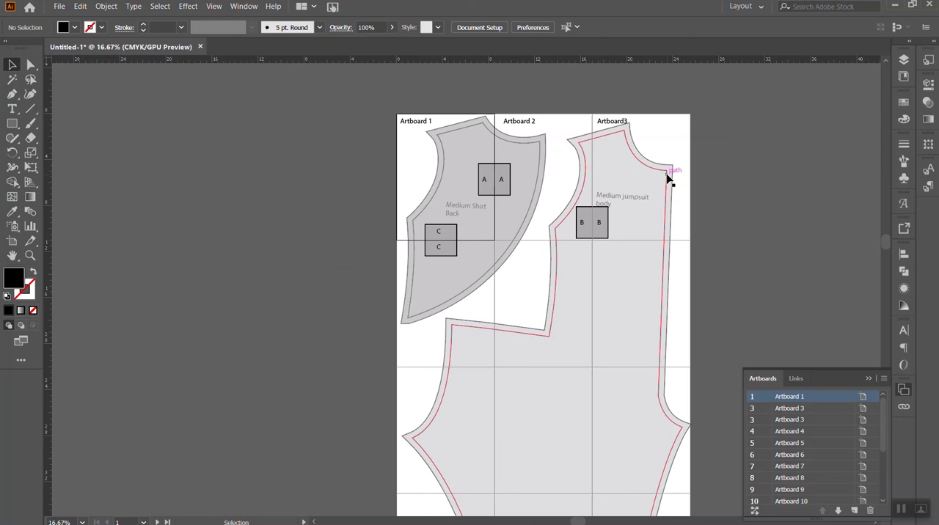
- Move the "Medium jumpsuit body" label within its group upward, clear of marker B, and leave the group
{"action": "double_click", "coordinate": [622, 209]}
{"action": "left_click_drag", "start_coordinate": [622, 206], "coordinate": [625, 185]}
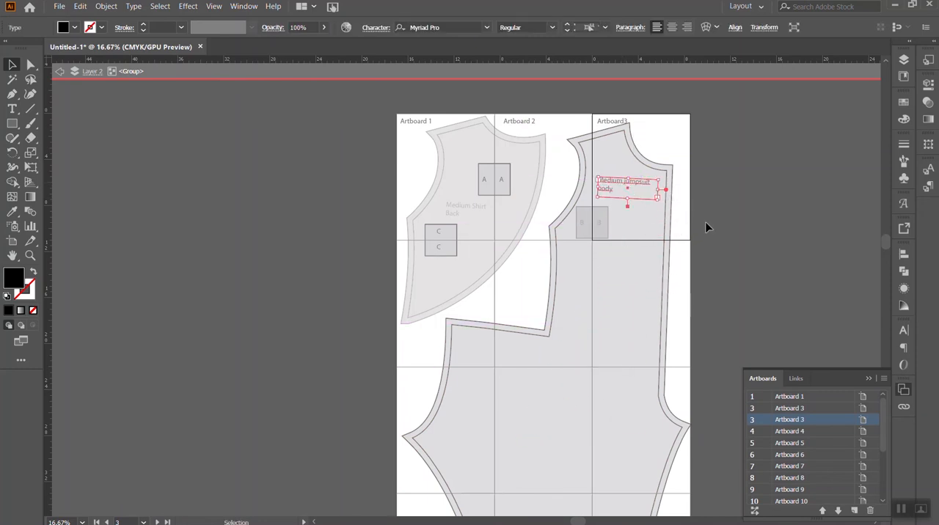
{"action": "left_click", "coordinate": [755, 205]}
{"action": "double_click", "coordinate": [755, 206]}
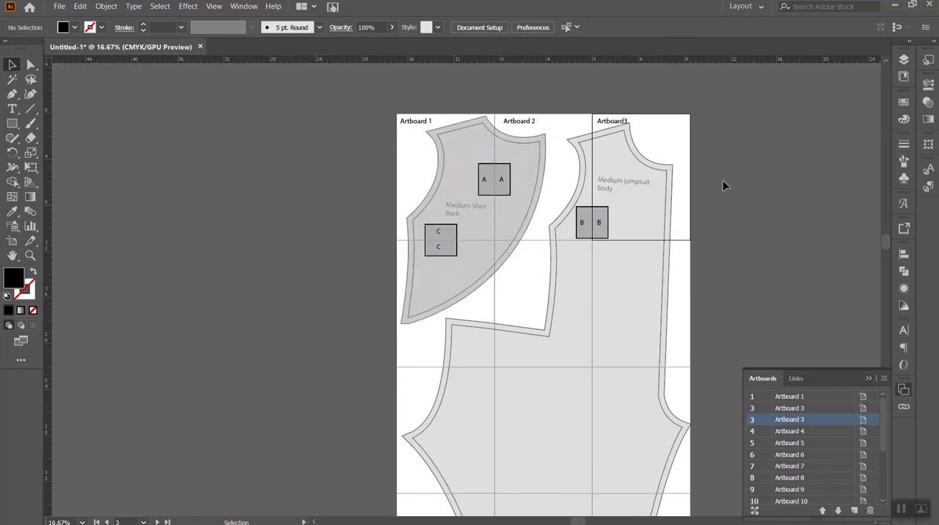
- Look over all artboards from the first row to the last, examining the seam markers and artboard labels across the pattern pieces
{"action": "scroll", "coordinate": [660, 212], "scroll_direction": "down", "scroll_amount": 1}
{"action": "scroll", "coordinate": [734, 268], "scroll_direction": "down", "scroll_amount": 3}
{"action": "scroll", "coordinate": [678, 271], "scroll_direction": "down", "scroll_amount": 6}
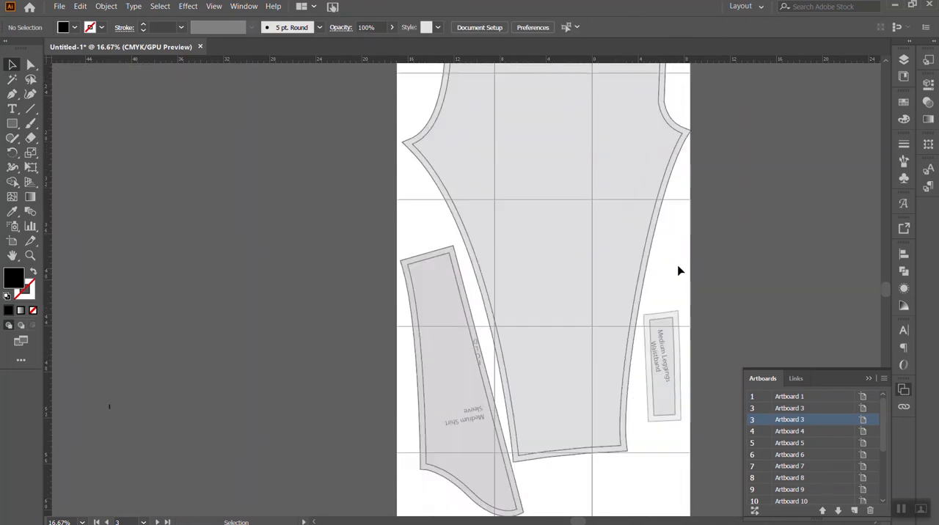
{"action": "scroll", "coordinate": [679, 270], "scroll_direction": "up", "scroll_amount": 8}
{"action": "scroll", "coordinate": [686, 272], "scroll_direction": "up", "scroll_amount": 2}
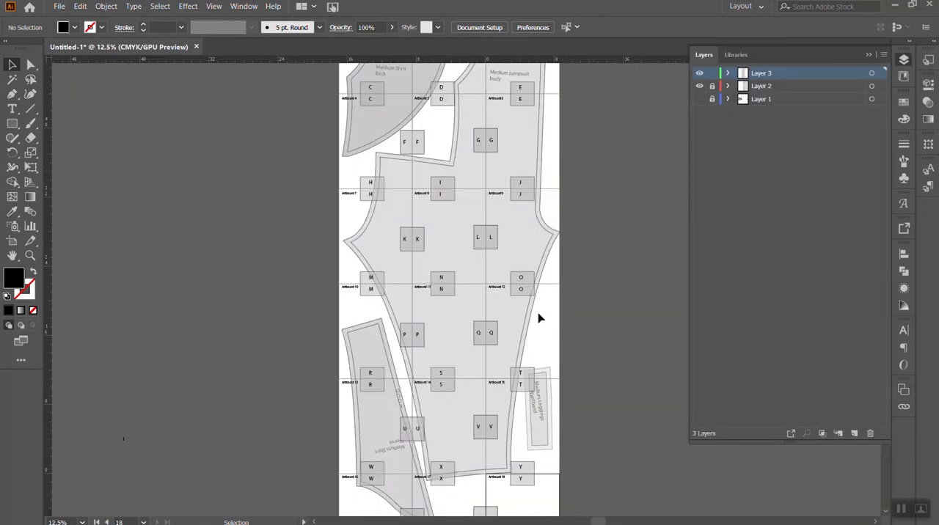
{"action": "scroll", "coordinate": [570, 295], "scroll_direction": "up", "scroll_amount": 4}
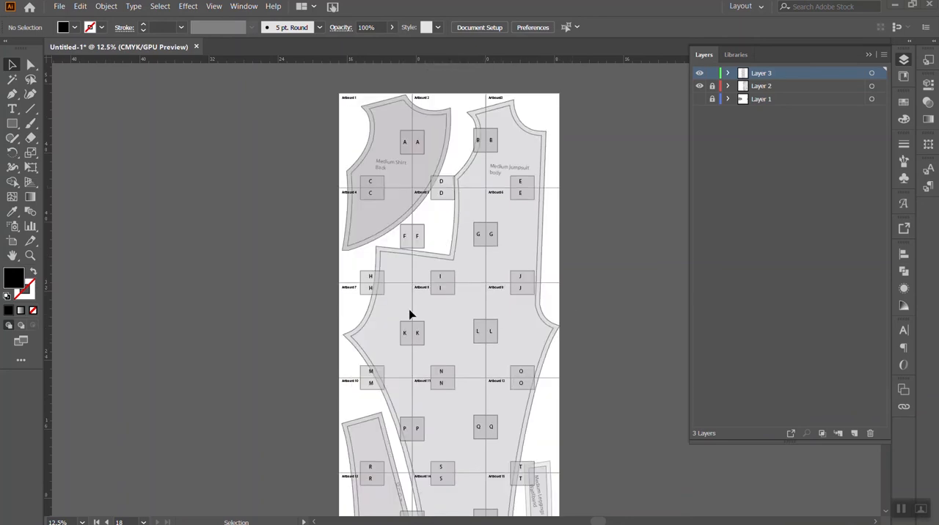
{"action": "scroll", "coordinate": [416, 265], "scroll_direction": "down", "scroll_amount": 4}
{"action": "scroll", "coordinate": [421, 281], "scroll_direction": "down", "scroll_amount": 2}
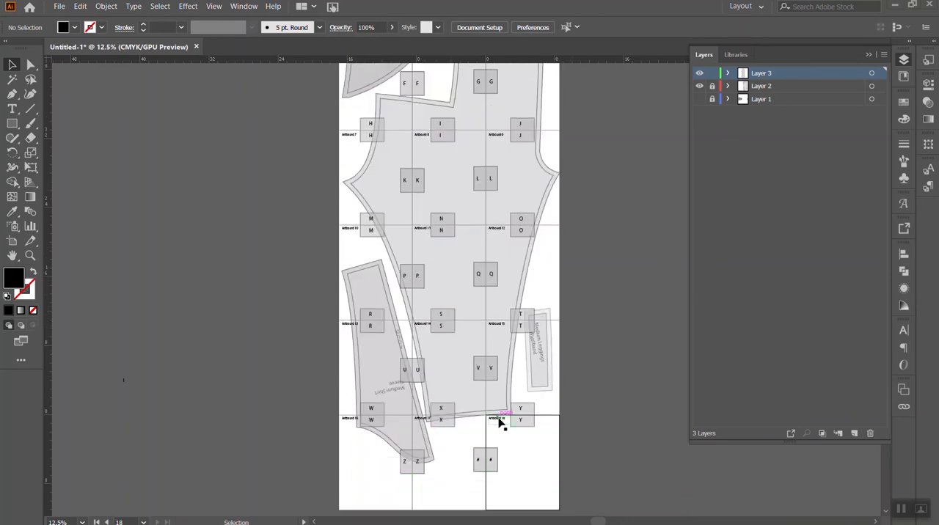
{"action": "scroll", "coordinate": [522, 455], "scroll_direction": "up", "scroll_amount": 1}
{"action": "scroll", "coordinate": [522, 455], "scroll_direction": "up", "scroll_amount": 5}
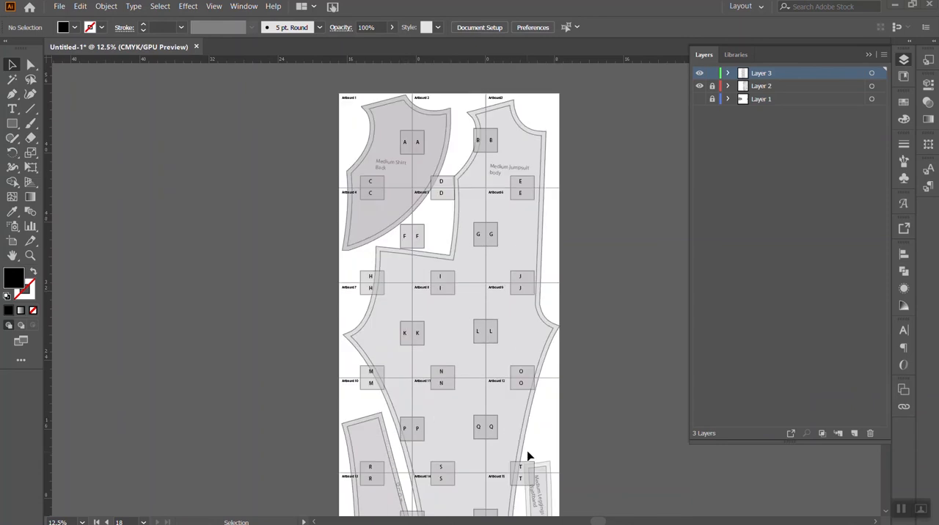
{"action": "scroll", "coordinate": [528, 455], "scroll_direction": "down", "scroll_amount": 5}
{"action": "scroll", "coordinate": [529, 419], "scroll_direction": "up", "scroll_amount": 5}
- Check the opacity setting of marker M's square and look over the markers on the lower artboards
{"action": "left_click", "coordinate": [381, 380]}
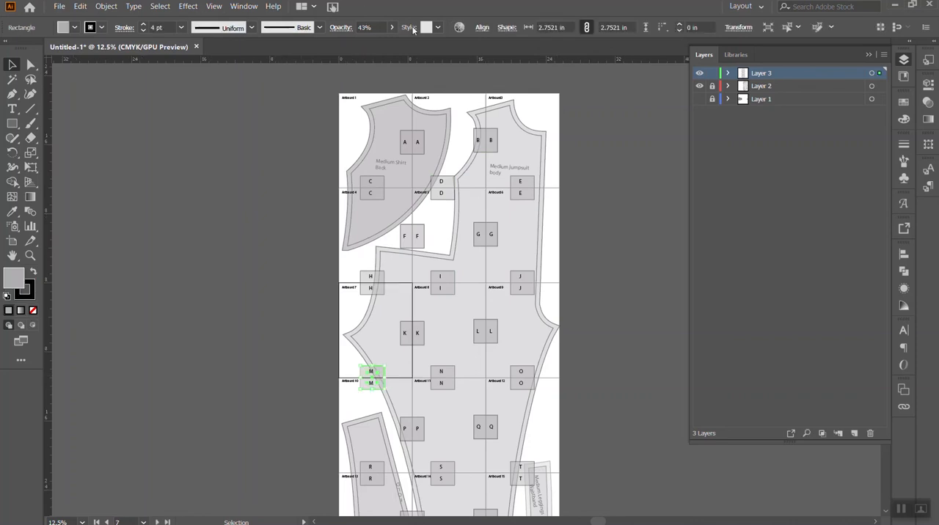
{"action": "left_click", "coordinate": [280, 360]}
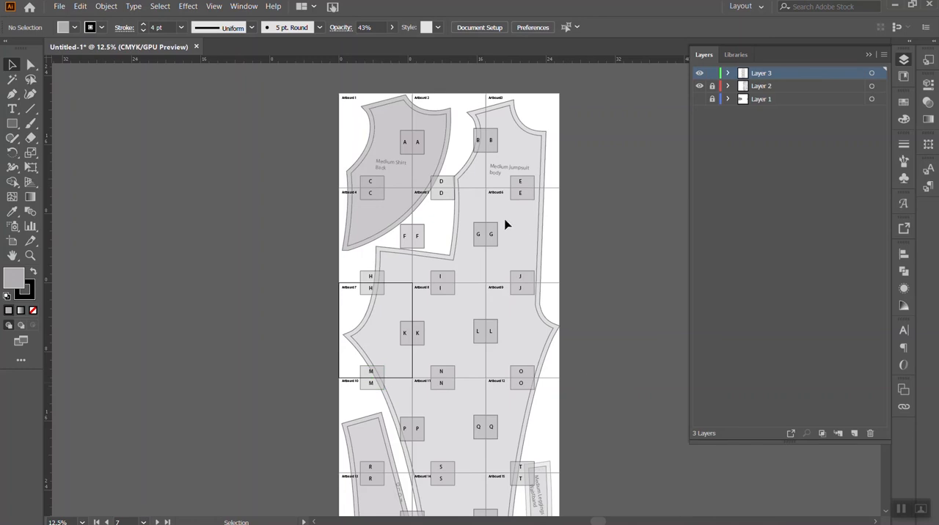
{"action": "scroll", "coordinate": [506, 228], "scroll_direction": "down", "scroll_amount": 2}
{"action": "scroll", "coordinate": [505, 259], "scroll_direction": "down", "scroll_amount": 2}
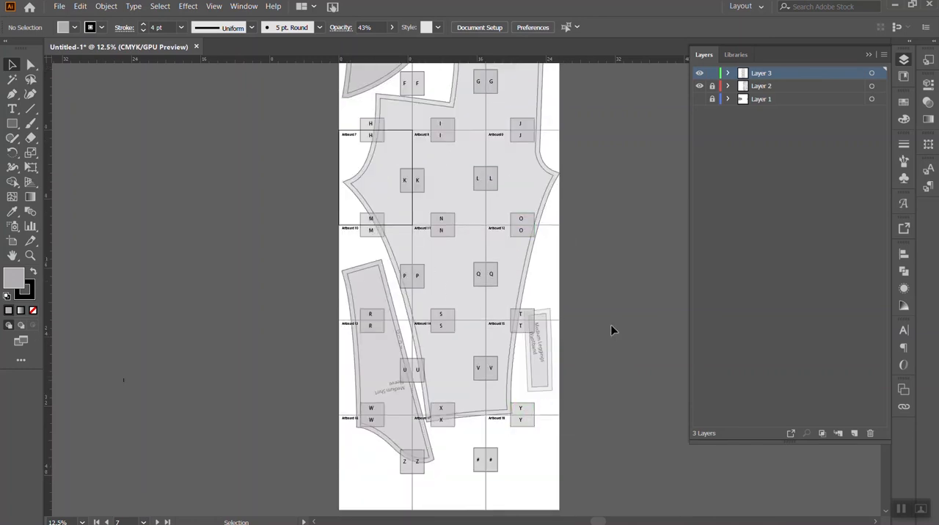
{"action": "scroll", "coordinate": [450, 283], "scroll_direction": "up", "scroll_amount": 2}
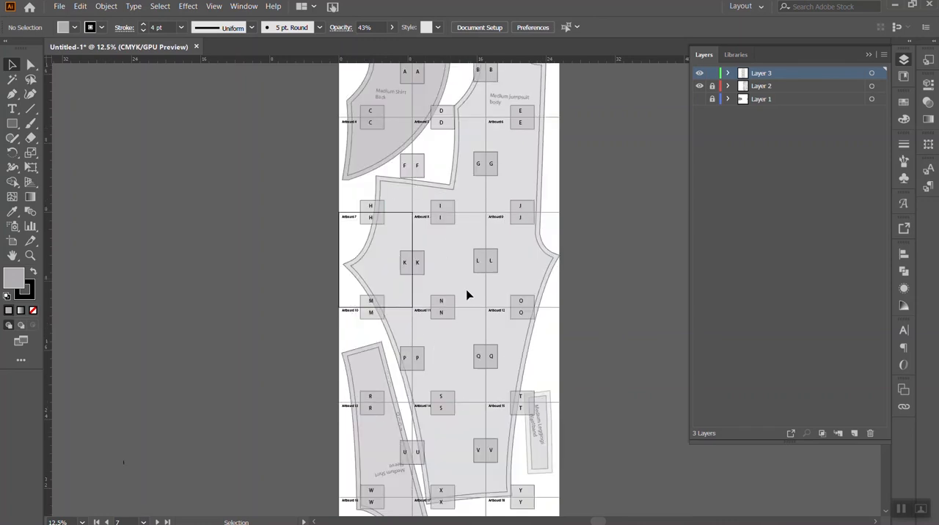
- Save the document as an Adobe PDF named "jUMPSUIT" with all artboards included, using the Illustrator Default preset
{"action": "scroll", "coordinate": [468, 295], "scroll_direction": "up", "scroll_amount": 2}
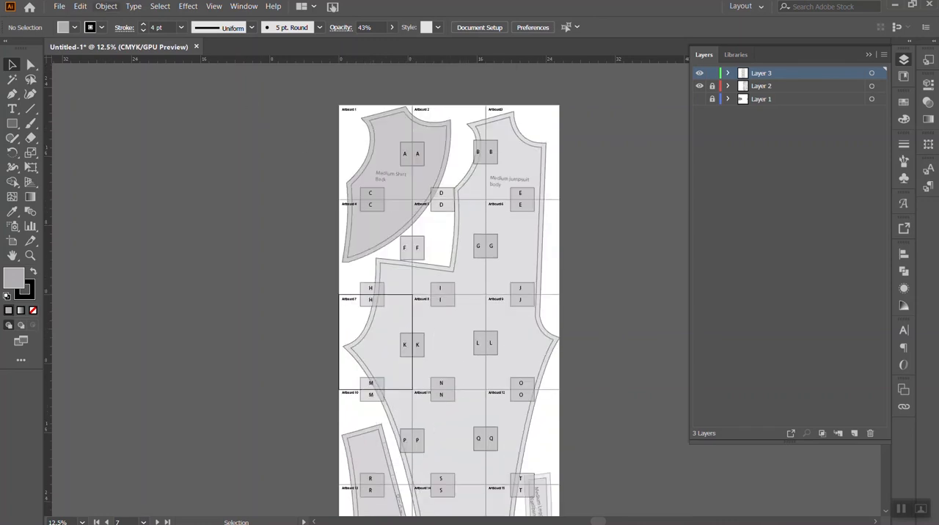
{"action": "left_click", "coordinate": [59, 6]}
{"action": "left_click", "coordinate": [95, 106]}
{"action": "left_click", "coordinate": [146, 294]}
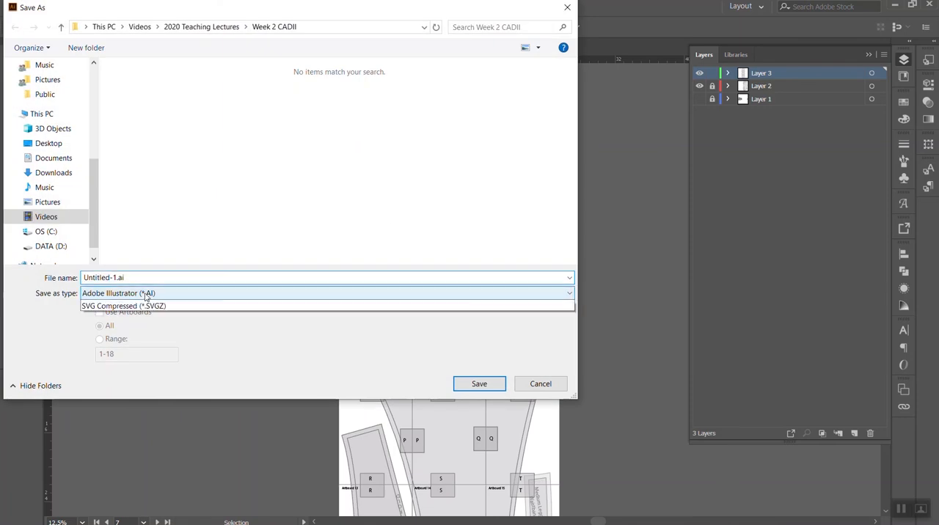
{"action": "left_click", "coordinate": [146, 315]}
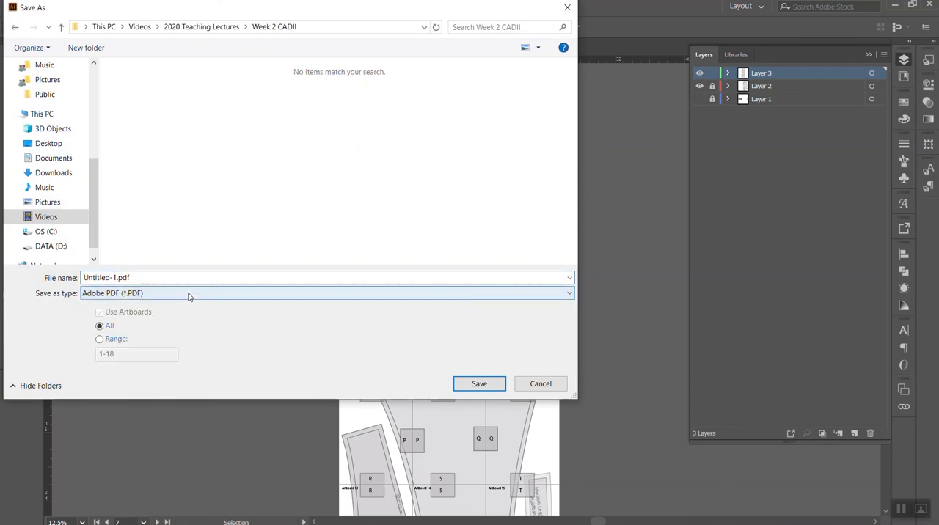
{"action": "left_click_drag", "start_coordinate": [129, 278], "coordinate": [65, 279]}
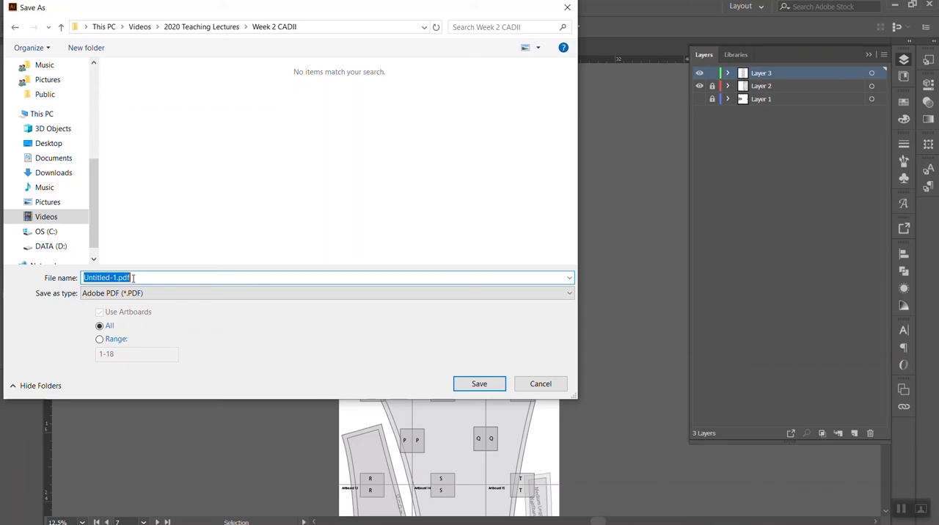
{"action": "type", "text": "JUMPSUIT"}
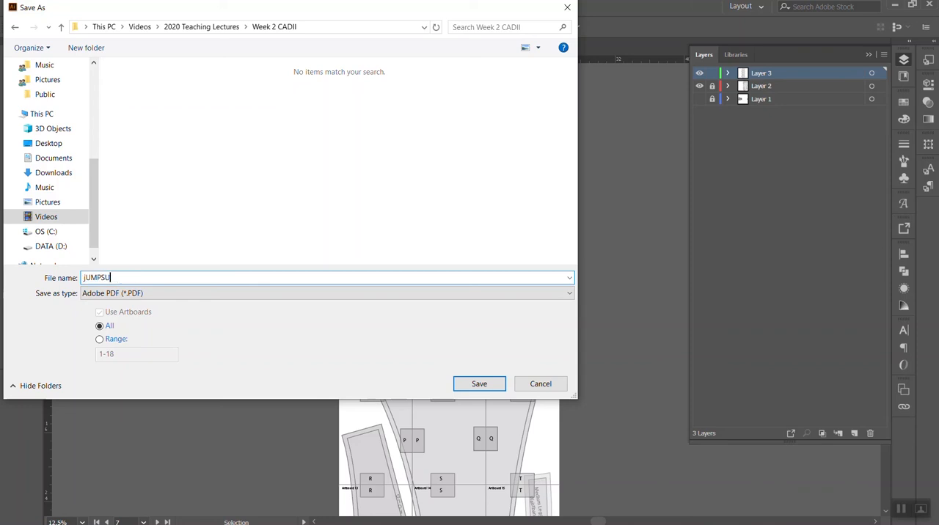
{"action": "left_click", "coordinate": [478, 385]}
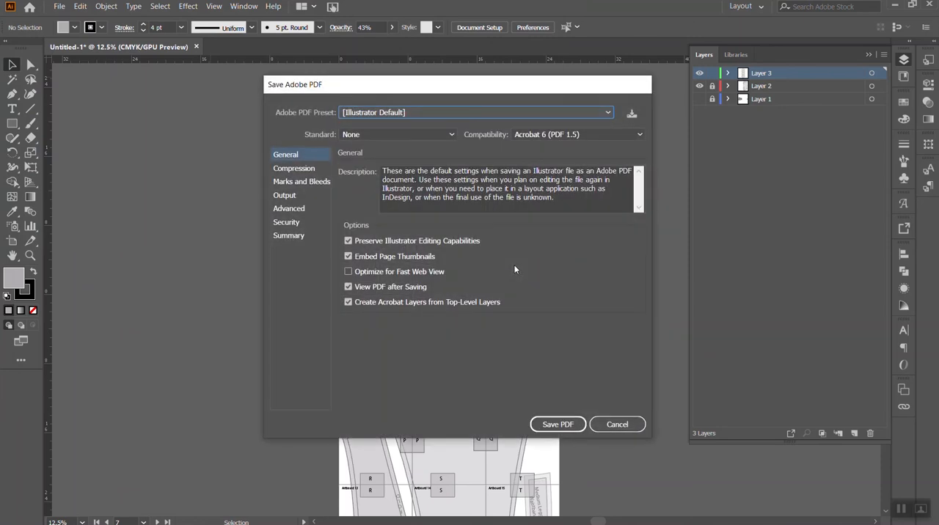
{"action": "left_click", "coordinate": [562, 427]}
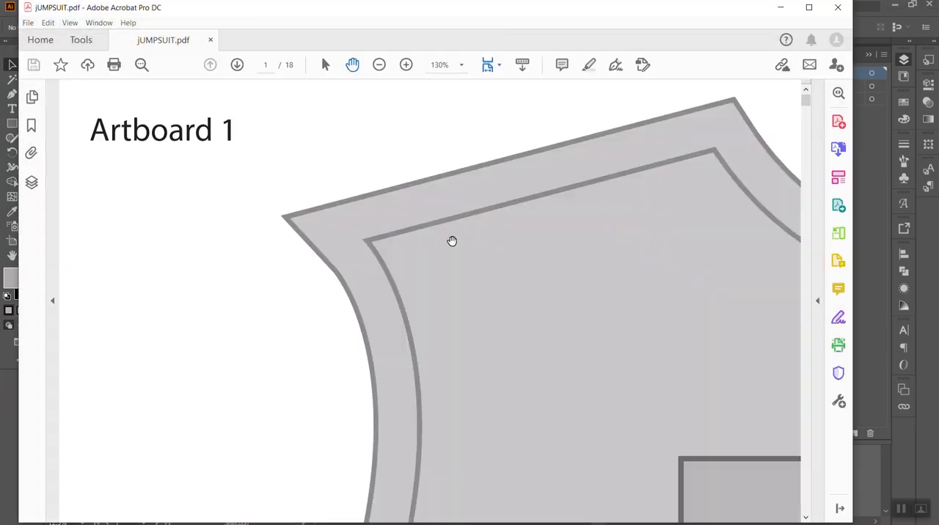
- Look through all pages of the saved PDF, examining the seam markers and artboard labels, and return to the pattern in Illustrator
{"action": "scroll", "coordinate": [451, 241], "scroll_direction": "down", "scroll_amount": 5}
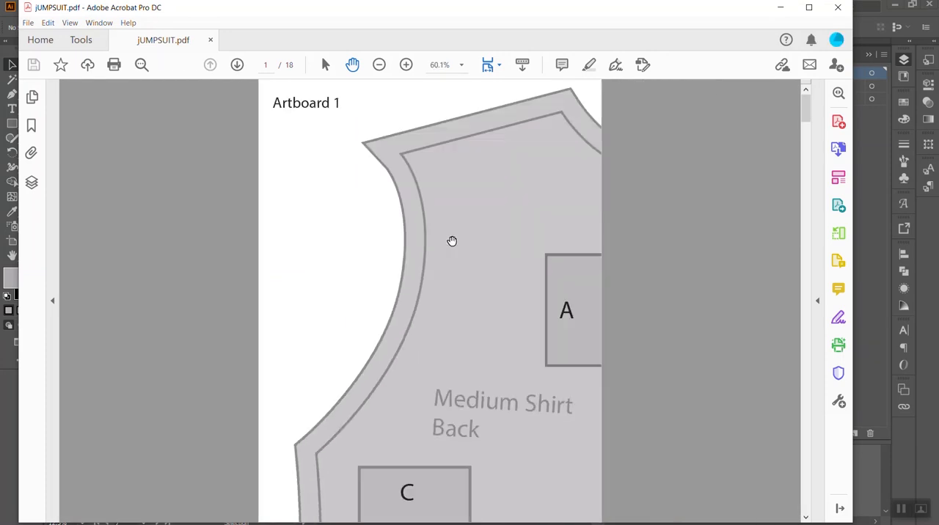
{"action": "scroll", "coordinate": [452, 242], "scroll_direction": "down", "scroll_amount": 5}
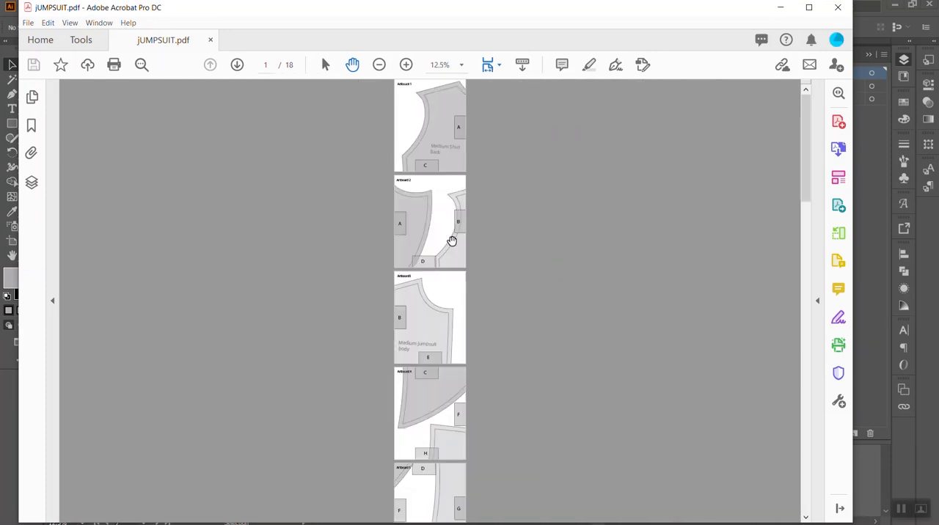
{"action": "scroll", "coordinate": [434, 339], "scroll_direction": "down", "scroll_amount": 2}
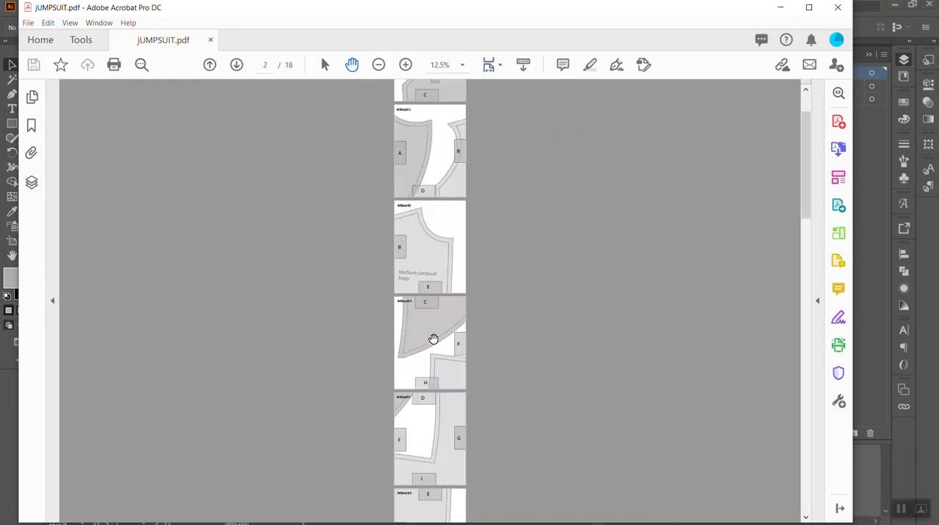
{"action": "scroll", "coordinate": [434, 339], "scroll_direction": "down", "scroll_amount": 12}
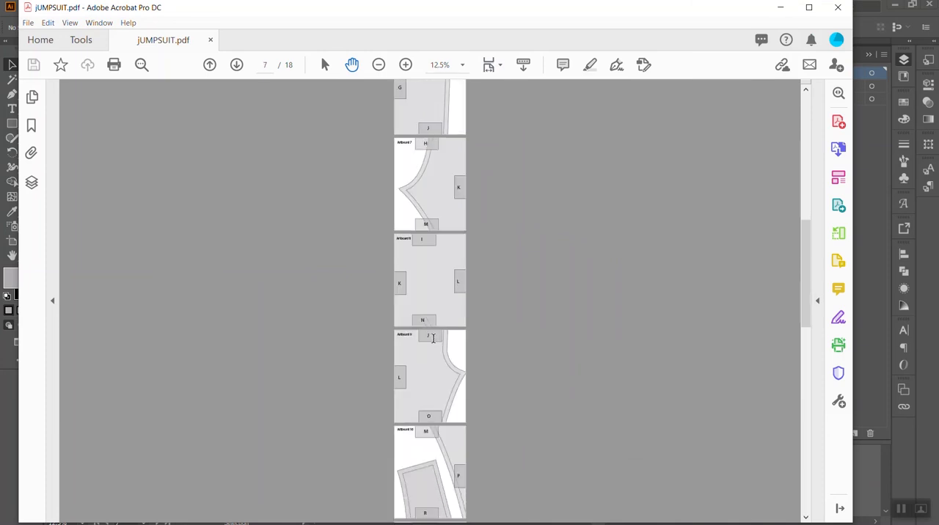
{"action": "scroll", "coordinate": [433, 338], "scroll_direction": "down", "scroll_amount": 20}
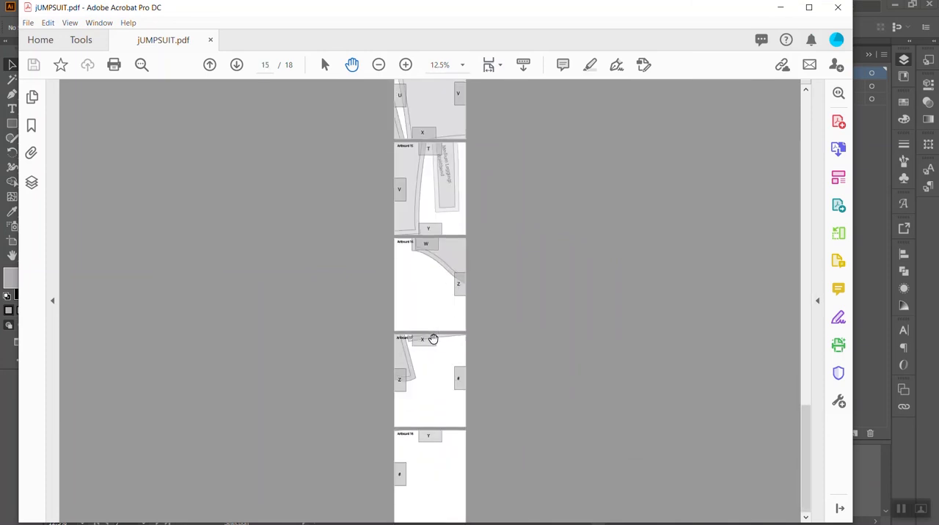
{"action": "scroll", "coordinate": [448, 362], "scroll_direction": "up", "scroll_amount": 3}
{"action": "scroll", "coordinate": [461, 423], "scroll_direction": "up", "scroll_amount": 15}
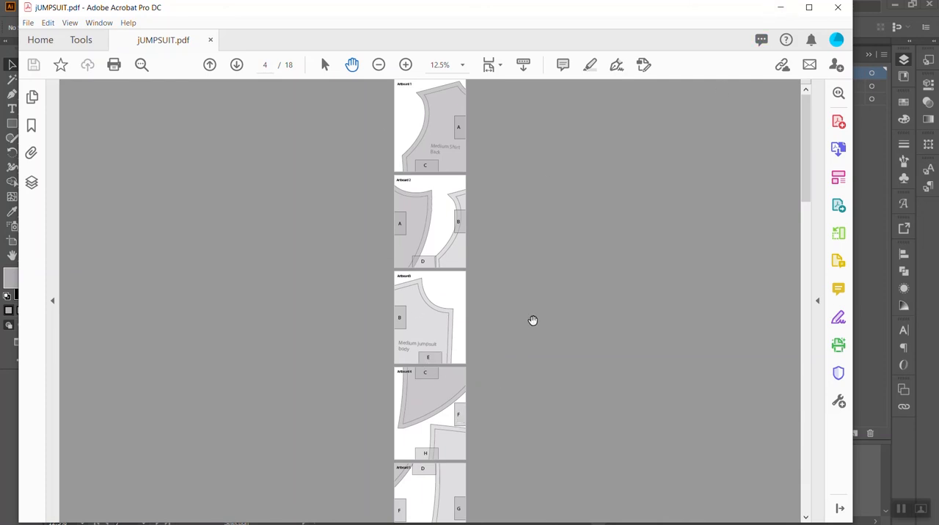
{"action": "left_click", "coordinate": [782, 11]}
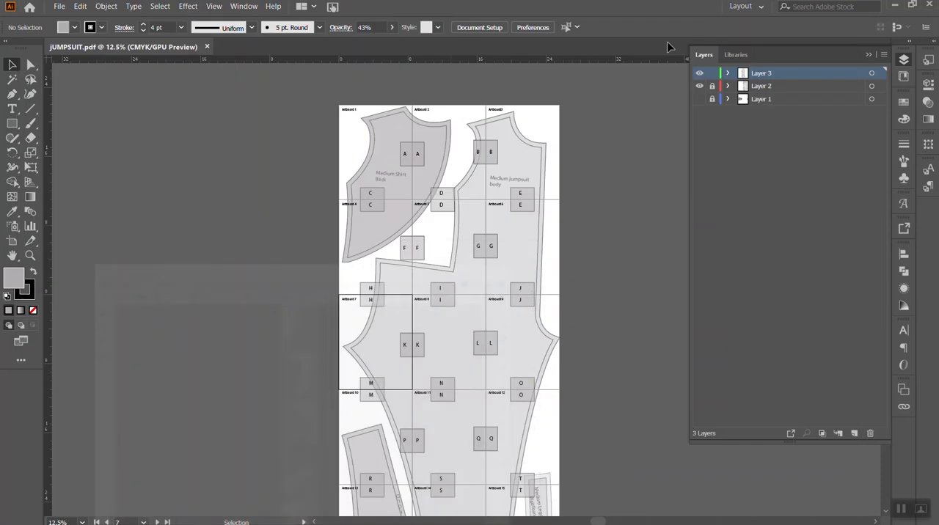
{"action": "scroll", "coordinate": [573, 477], "scroll_direction": "down", "scroll_amount": 2}
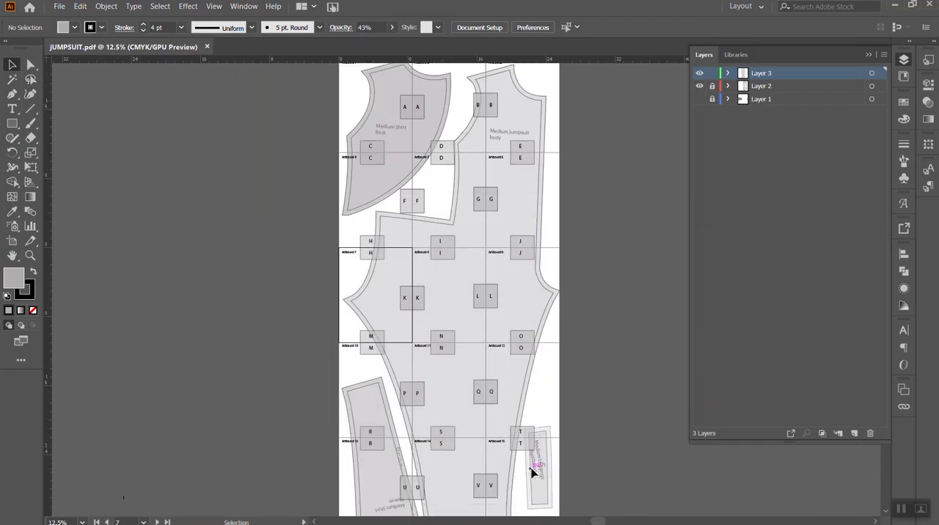
{"action": "left_click", "coordinate": [364, 247]}
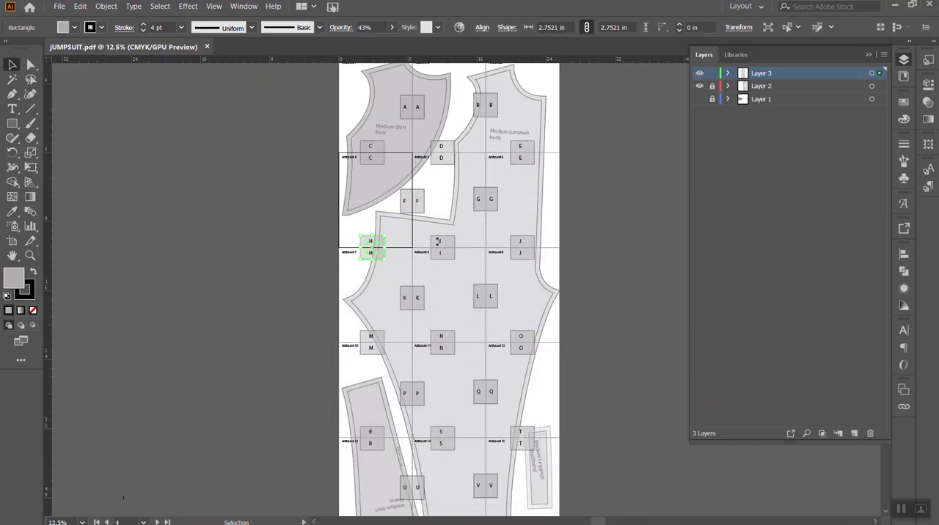
{"action": "left_click", "coordinate": [615, 323]}
{"action": "left_click", "coordinate": [544, 312]}
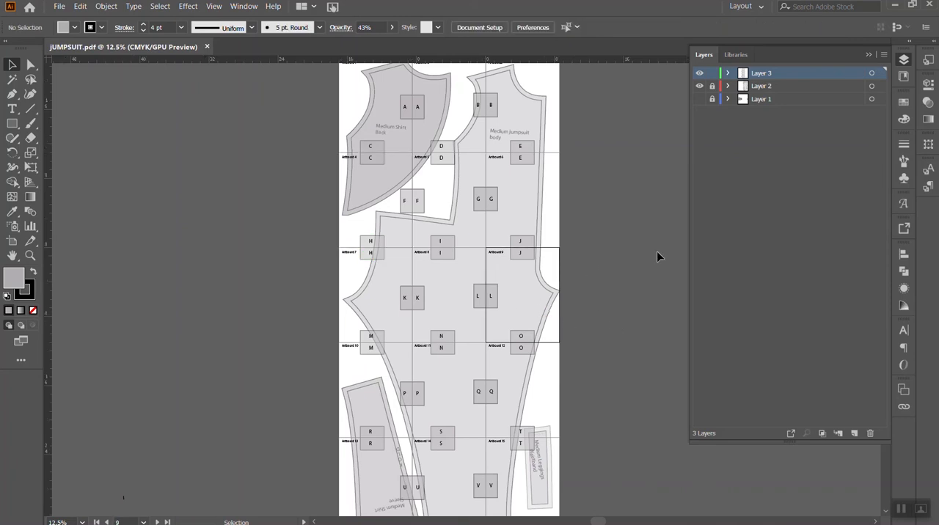